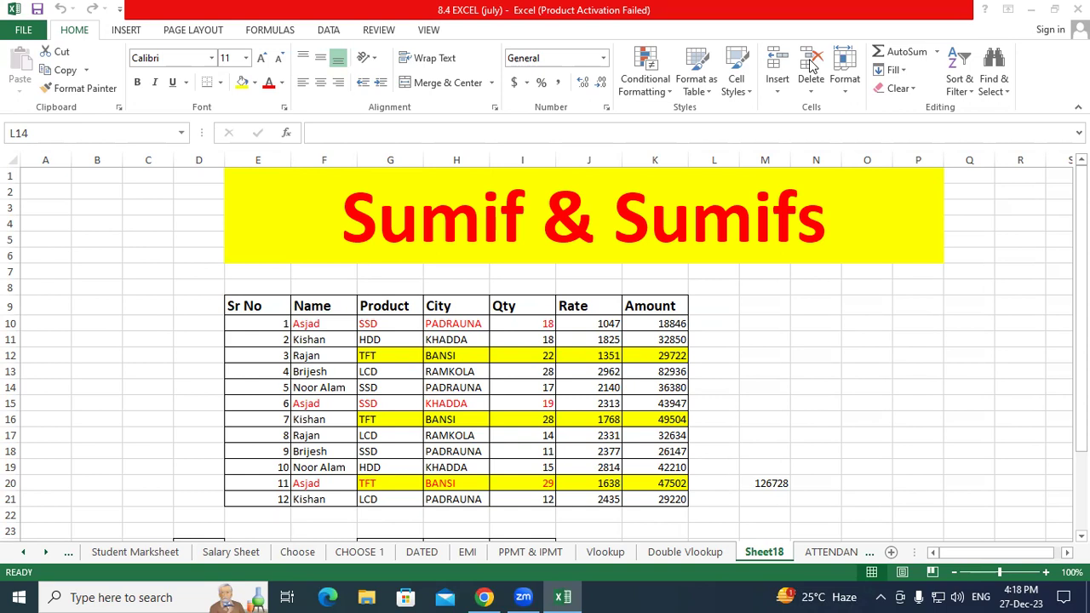
pyautogui.click(510, 230)
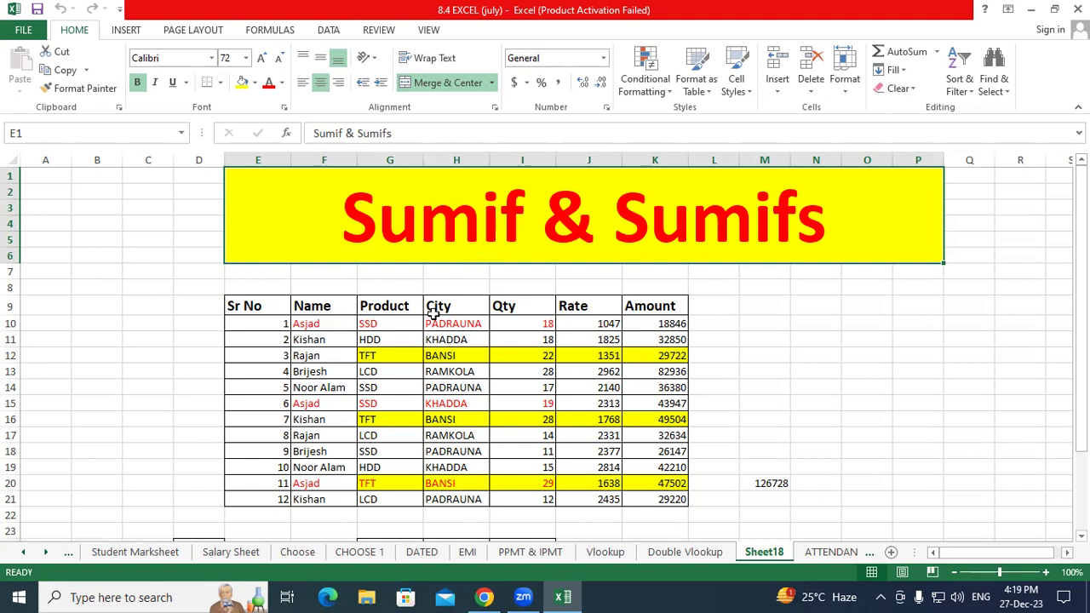
pyautogui.click(329, 323)
pyautogui.click(324, 353)
pyautogui.moveTo(309, 323); pyautogui.dragTo(322, 432)
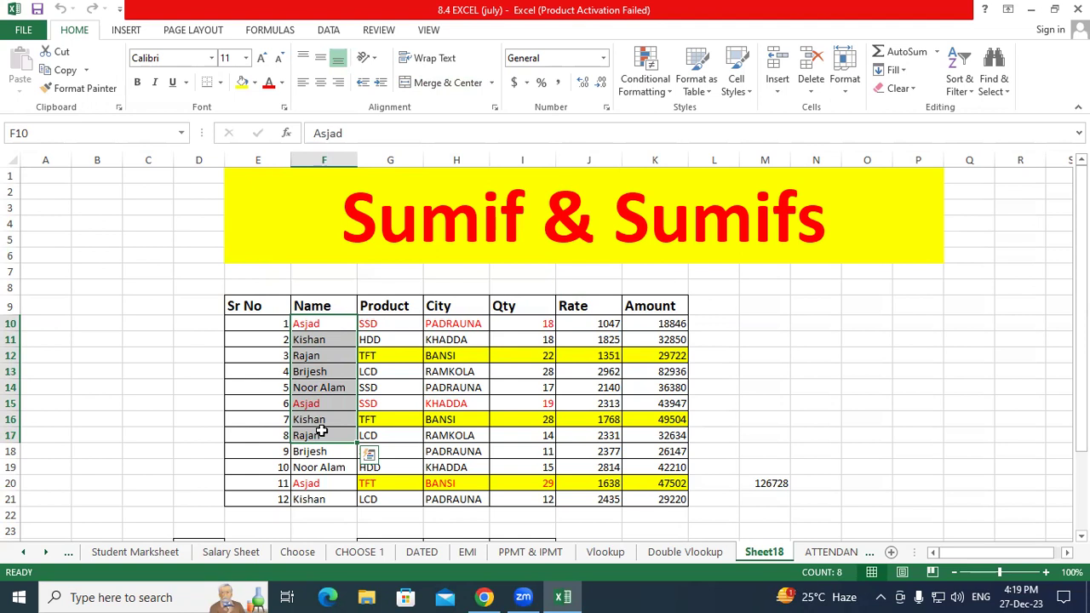
pyautogui.click(521, 388)
# Add a new worksheet and merge and center cells E1:P5 for a title
pyautogui.click(890, 552)
pyautogui.click(445, 317)
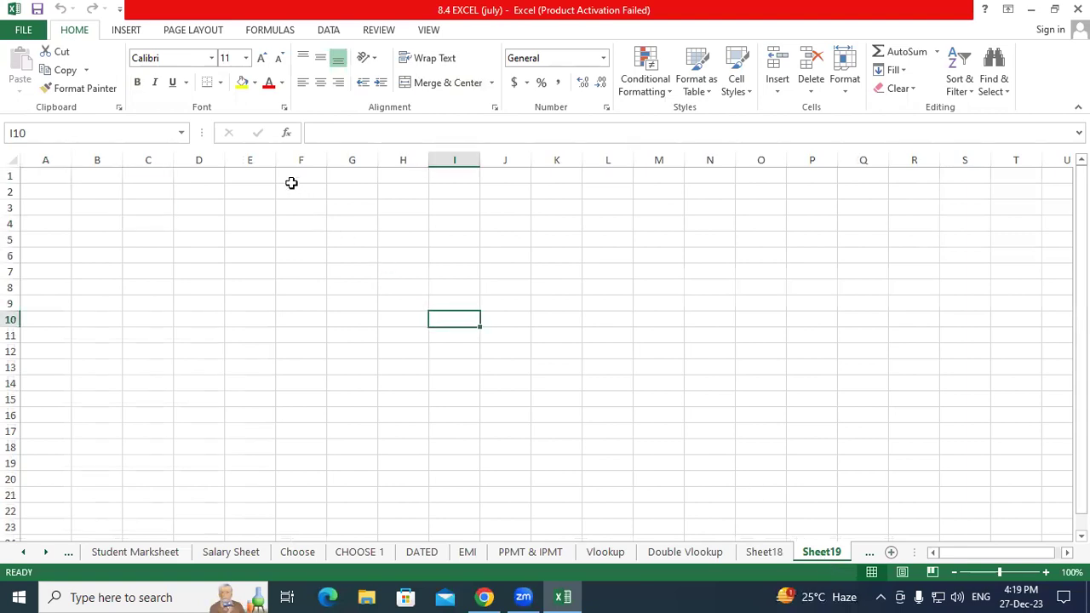
pyautogui.click(136, 34)
pyautogui.moveTo(353, 209); pyautogui.dragTo(817, 287)
pyautogui.click(297, 210)
pyautogui.moveTo(253, 175); pyautogui.dragTo(815, 247)
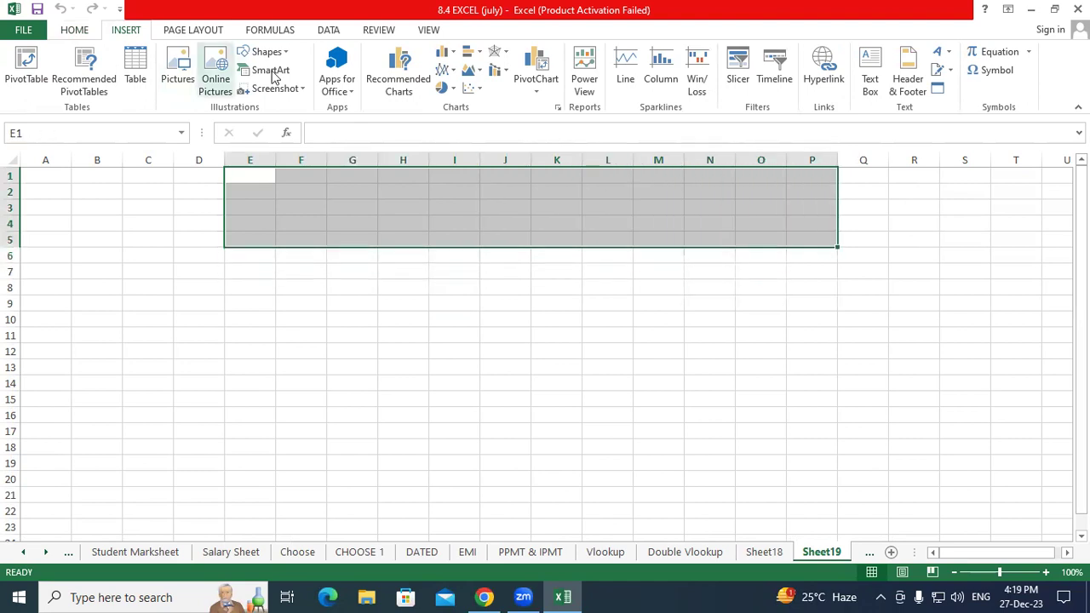
pyautogui.click(58, 28)
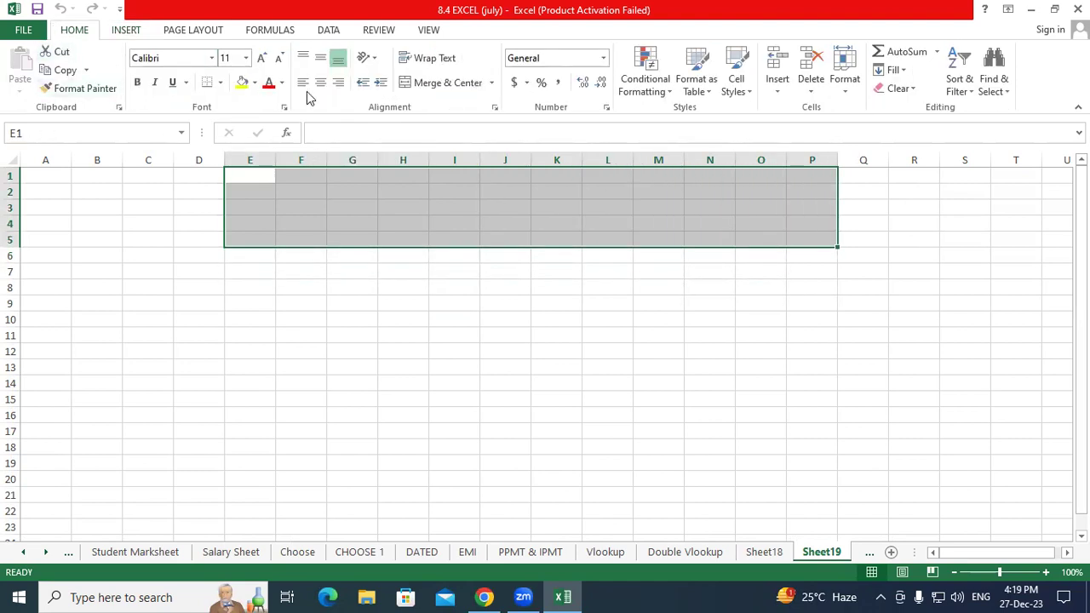
pyautogui.click(448, 83)
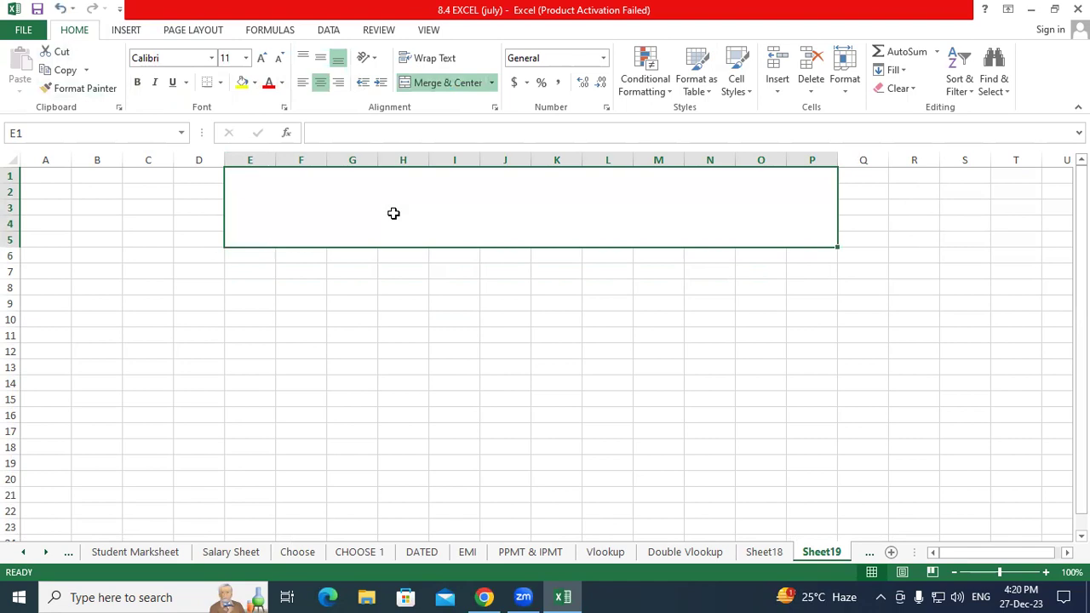
# Enter the title "Pivot Table" in the merged cell
pyautogui.write('Pivo')
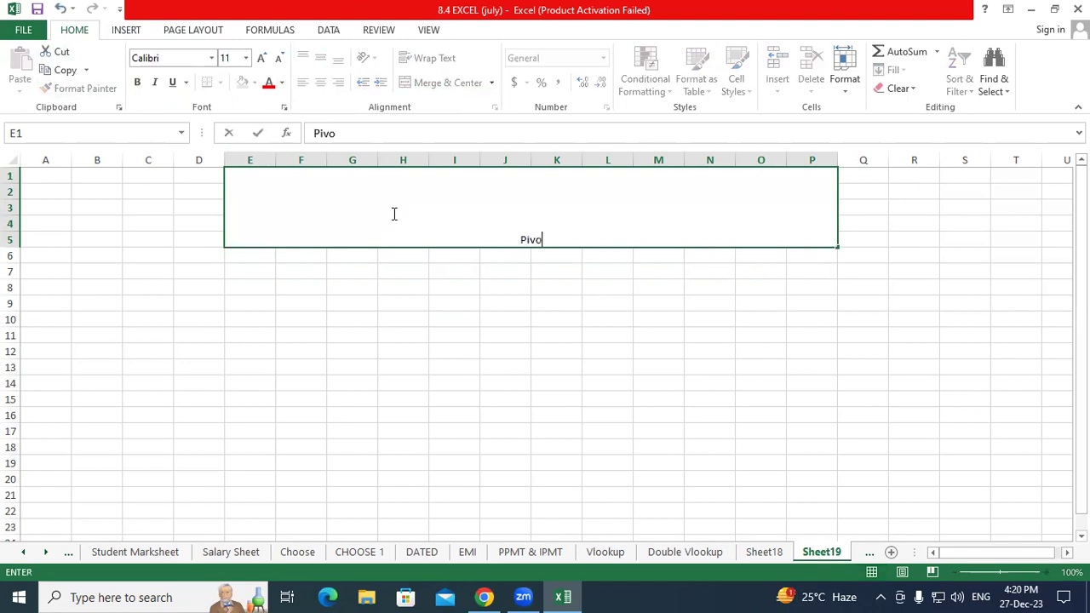
pyautogui.write('t Table')
pyautogui.press('Return')
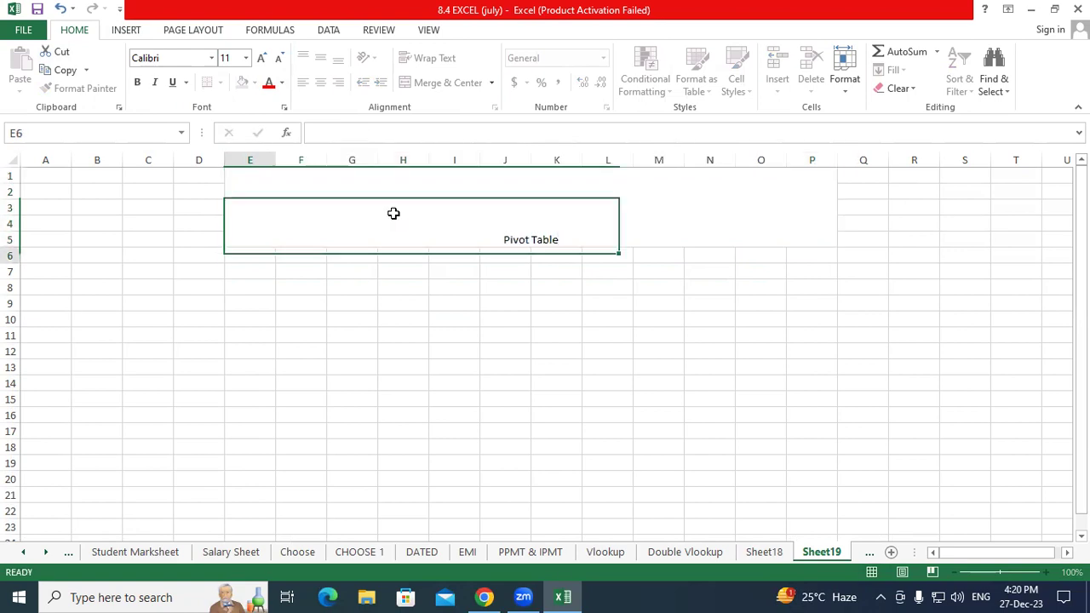
# Enlarge the title's font size to 48
pyautogui.click(394, 213)
pyautogui.click(261, 57)
pyautogui.click(261, 58)
pyautogui.click(267, 65)
pyautogui.click(266, 65)
pyautogui.click(266, 65)
pyautogui.click(267, 64)
pyautogui.click(266, 65)
pyautogui.click(267, 65)
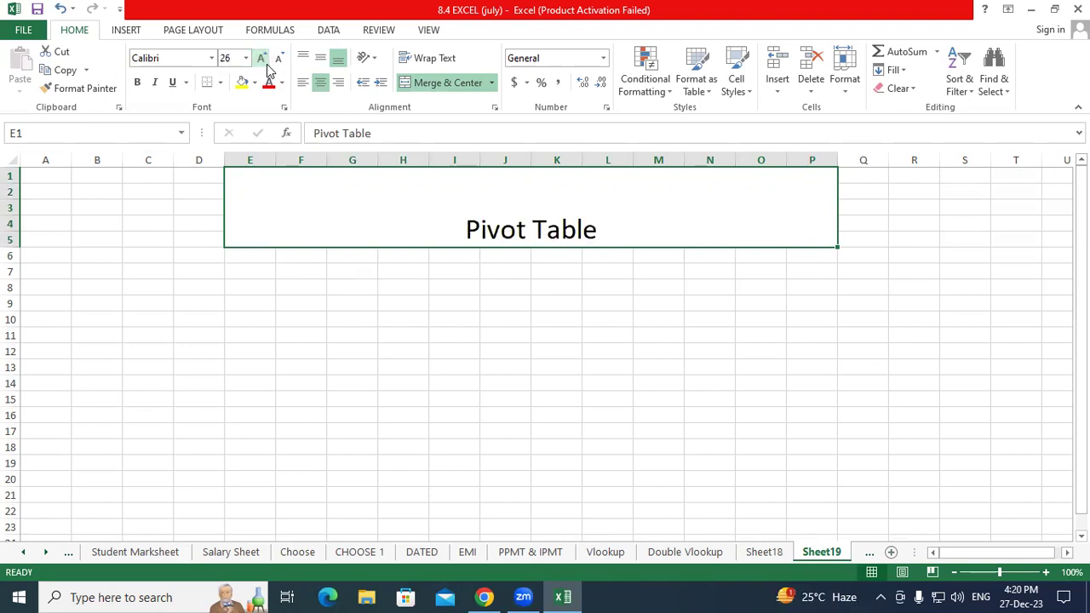
pyautogui.click(266, 66)
pyautogui.click(261, 59)
pyautogui.click(261, 59)
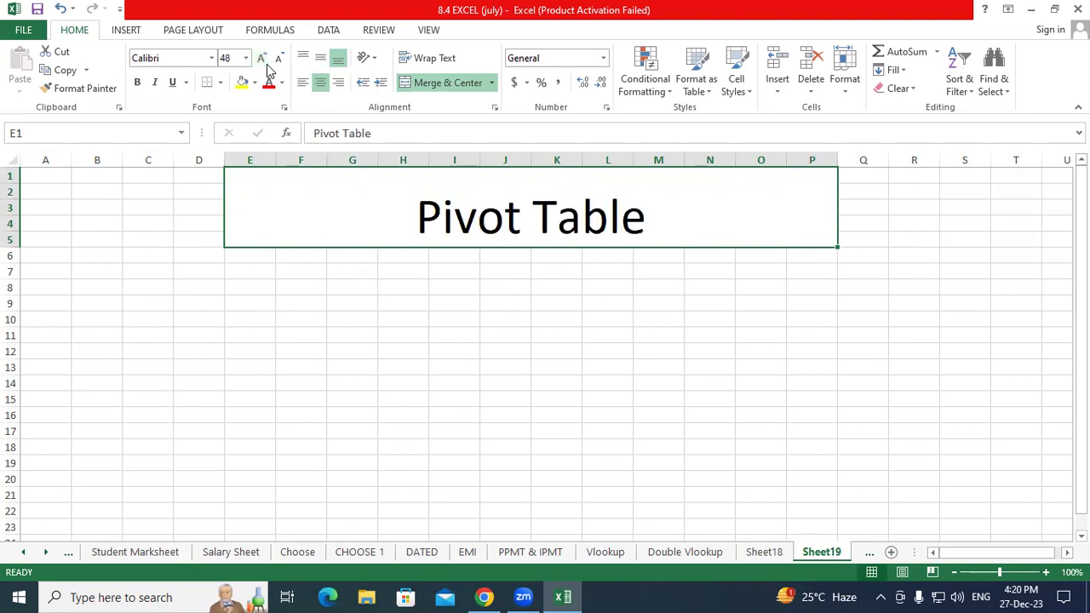
# Make the title bold with a yellow fill and red font color
pyautogui.click(127, 31)
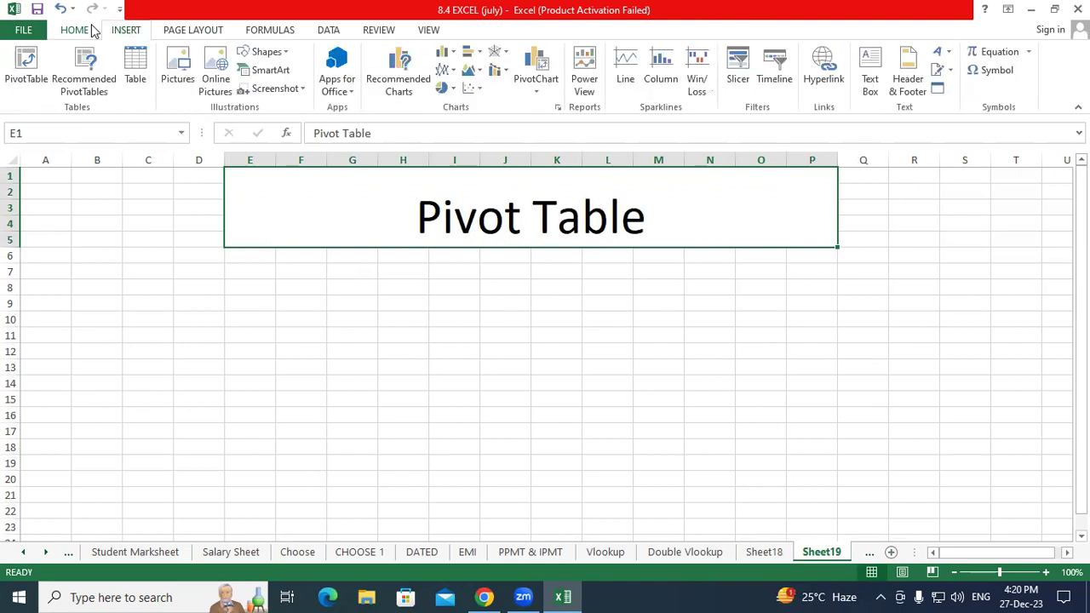
pyautogui.click(92, 30)
pyautogui.click(137, 83)
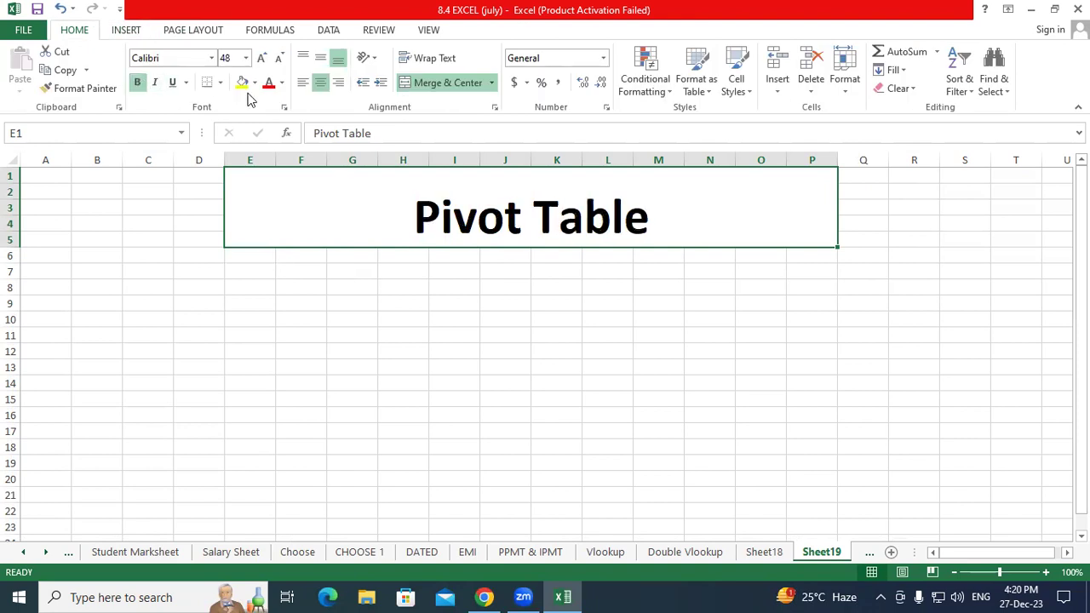
pyautogui.click(243, 83)
pyautogui.click(268, 82)
pyautogui.click(272, 298)
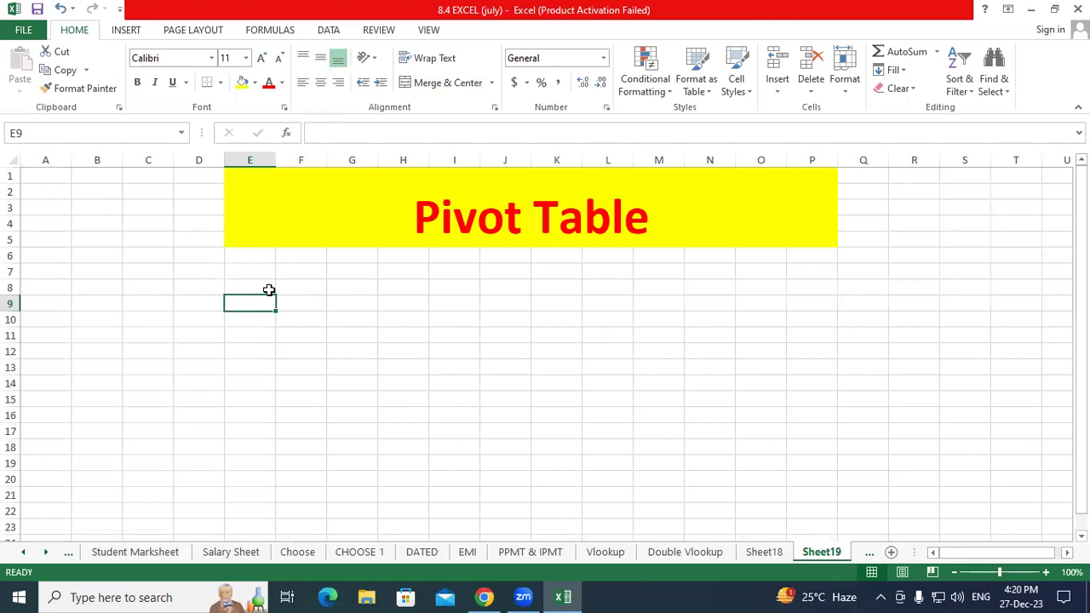
# Try a regular paste of the Sheet18 table E9:K21 at cell E9 on Sheet19, and undo it
pyautogui.click(764, 552)
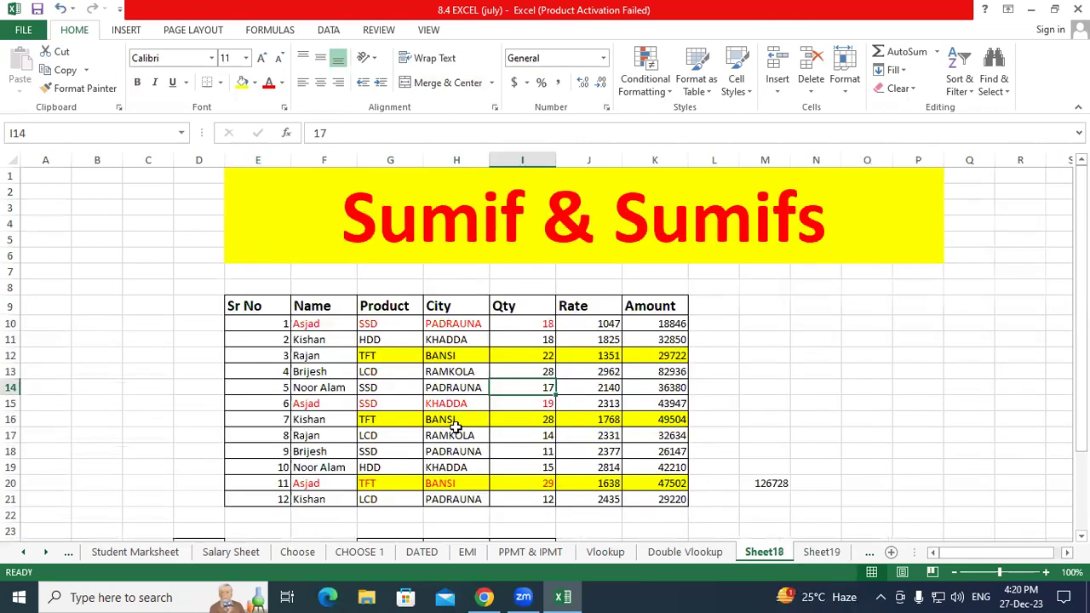
pyautogui.click(455, 427)
pyautogui.moveTo(260, 310); pyautogui.dragTo(647, 499)
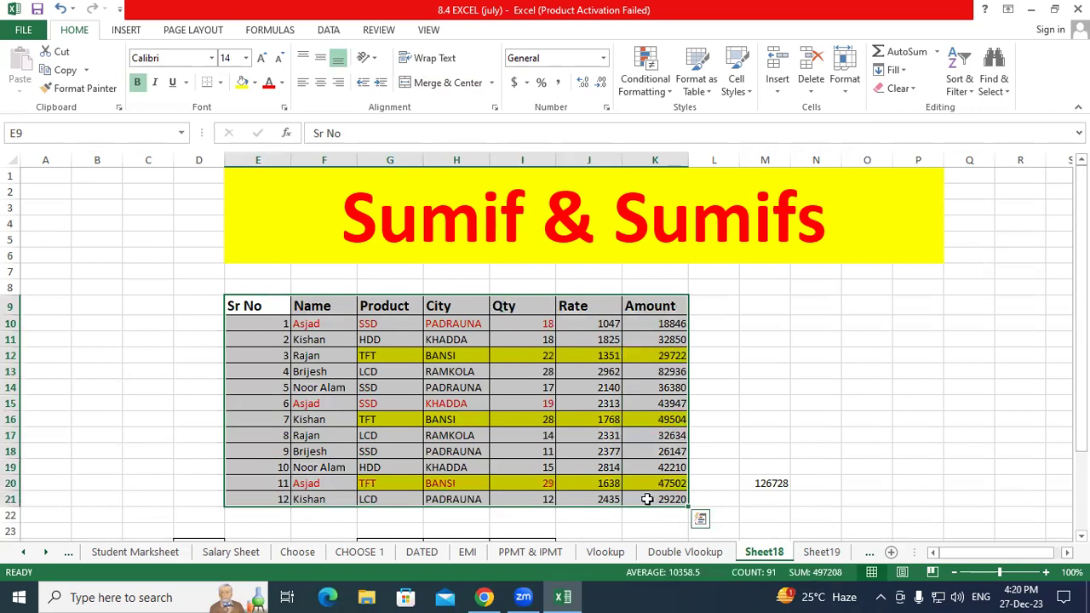
pyautogui.hotkey('ctrl', 'c')
pyautogui.hotkey('ctrl', 'q')
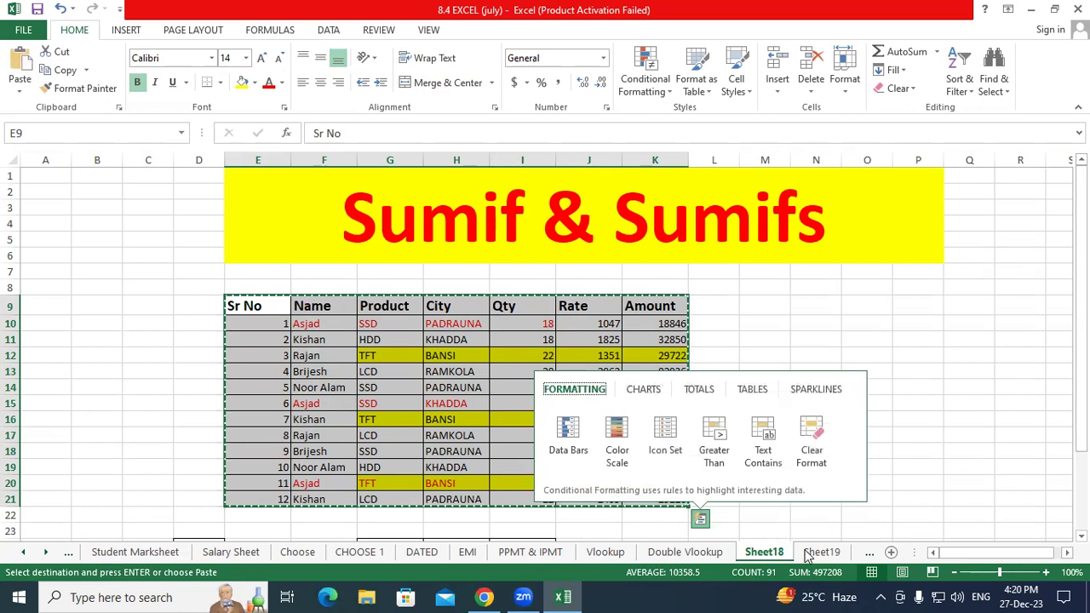
pyautogui.click(809, 553)
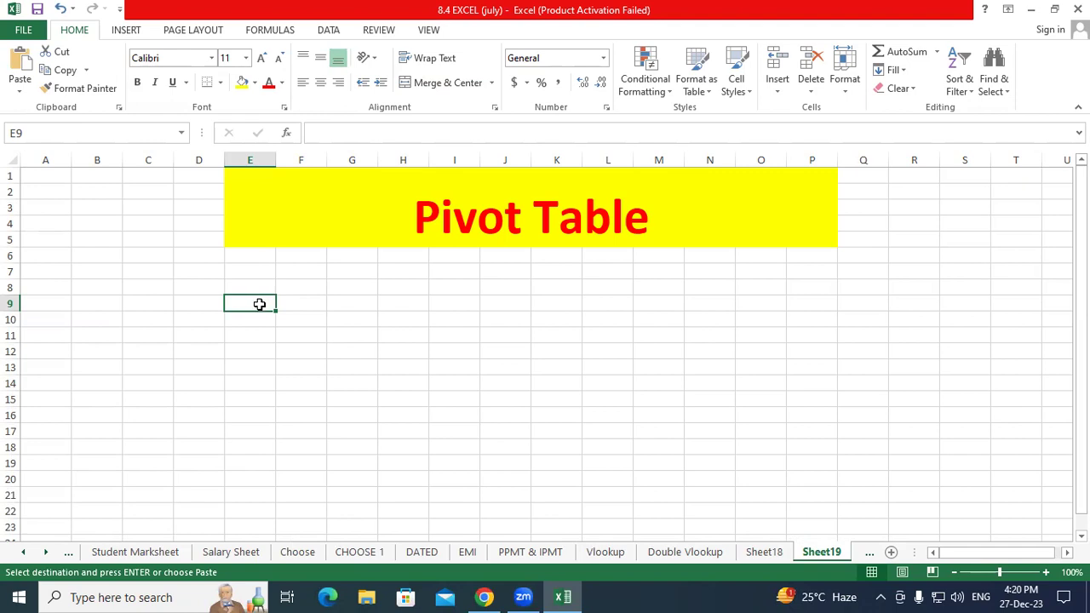
pyautogui.hotkey('ctrl', 'v')
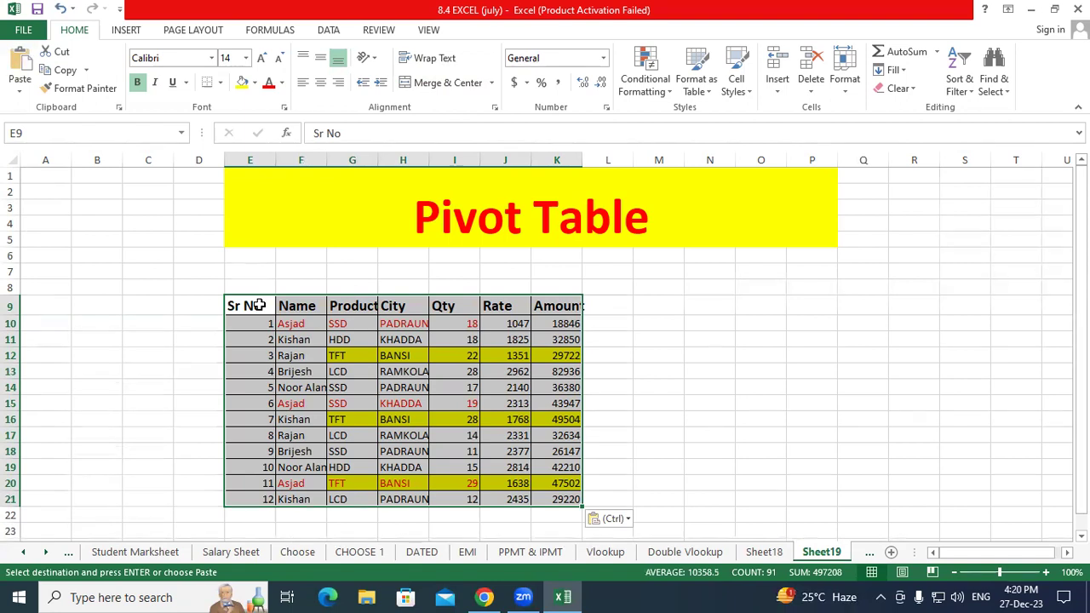
pyautogui.hotkey('ctrl', 'z')
# Copy the table in E9:K21 on Sheet18, including its header row
pyautogui.click(762, 552)
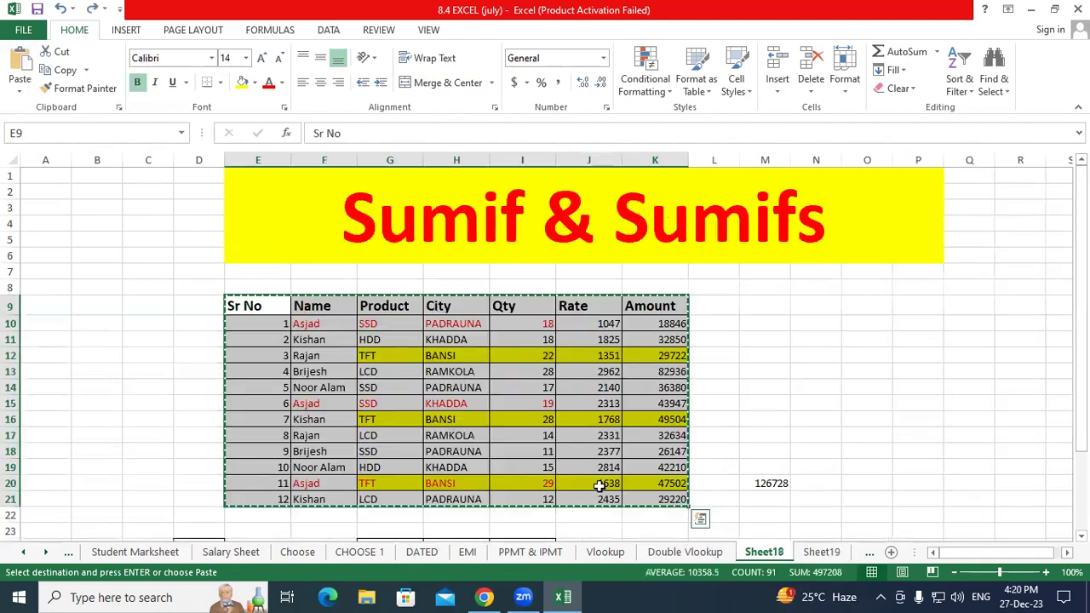
pyautogui.moveTo(255, 306); pyautogui.dragTo(669, 500)
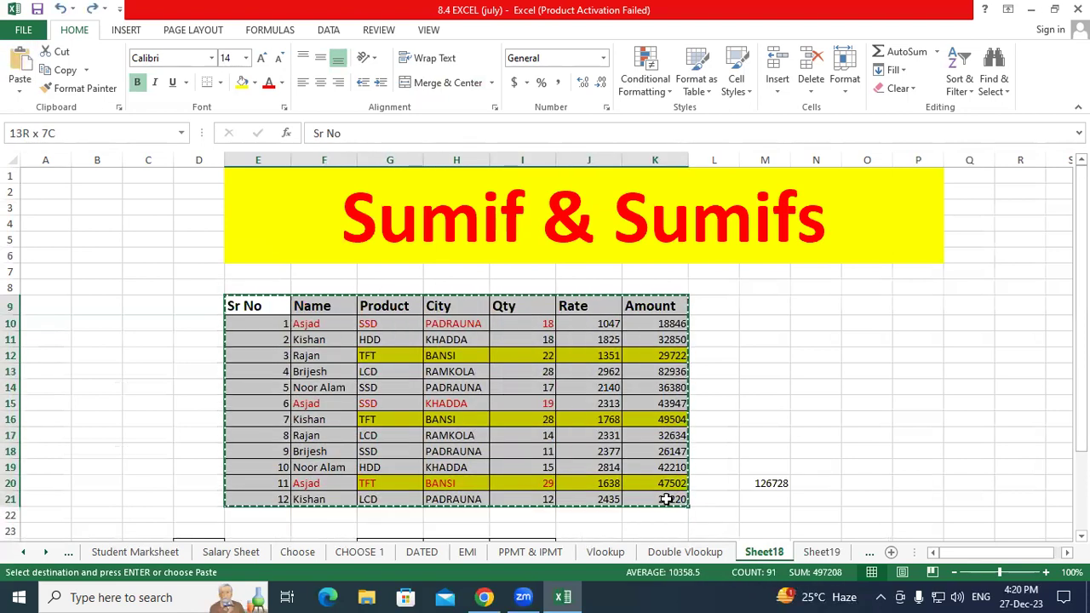
pyautogui.rightClick(581, 418)
pyautogui.click(614, 125)
# Try pasting only the copied table's formats at cell E9 on Sheet19 with Paste Special, and undo it
pyautogui.click(821, 552)
pyautogui.click(245, 300)
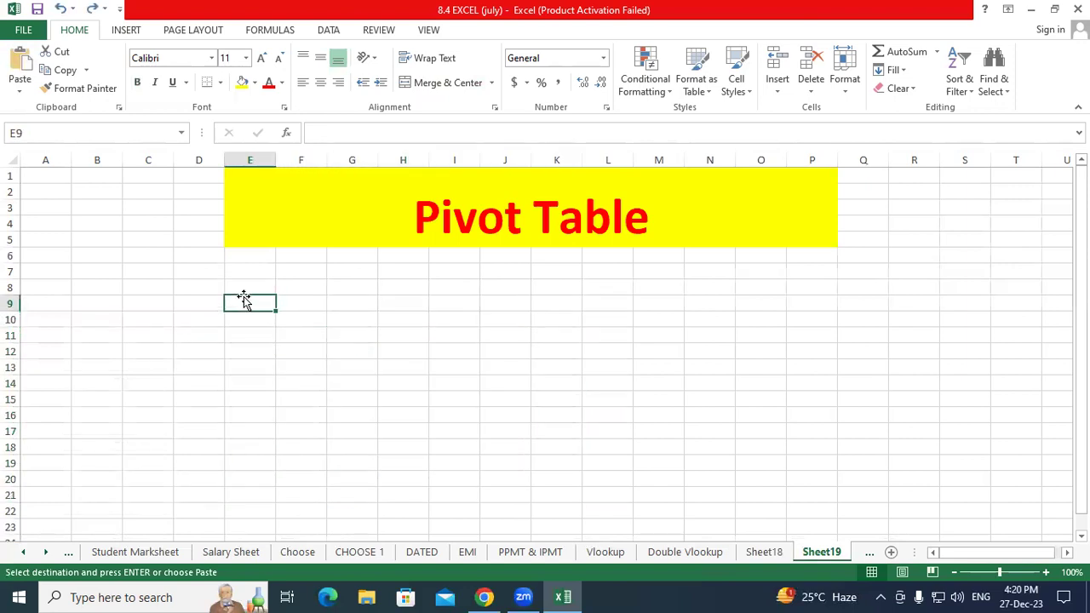
pyautogui.rightClick(245, 301)
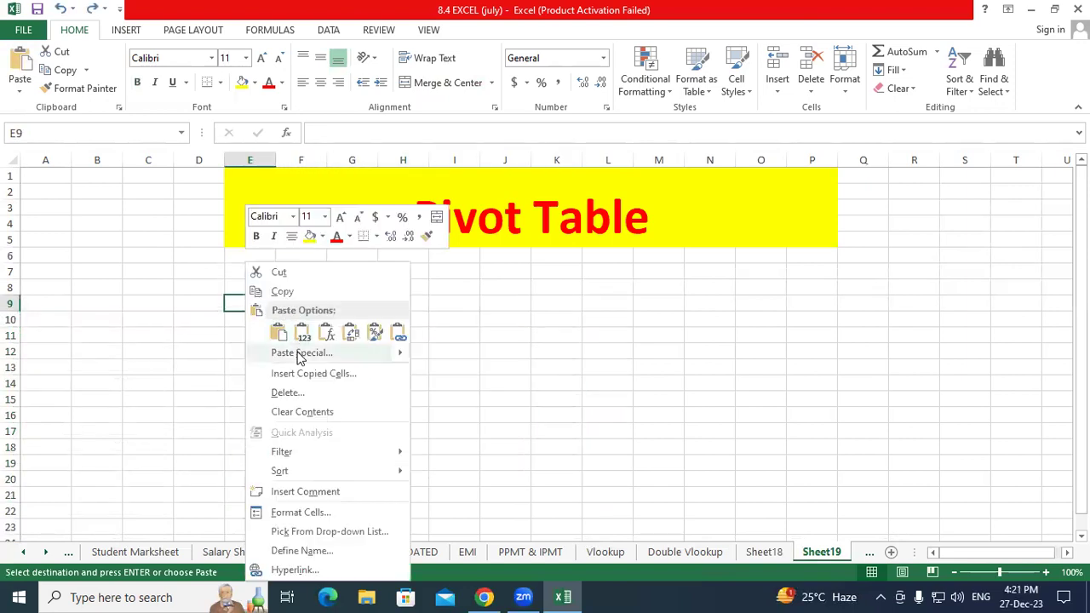
pyautogui.moveTo(300, 357)
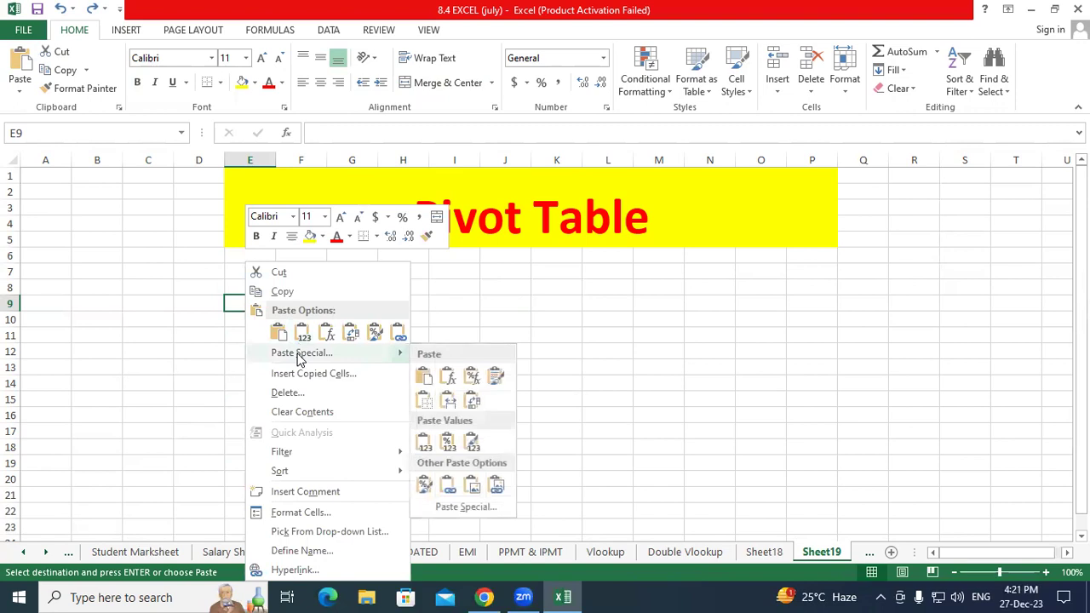
pyautogui.click(299, 358)
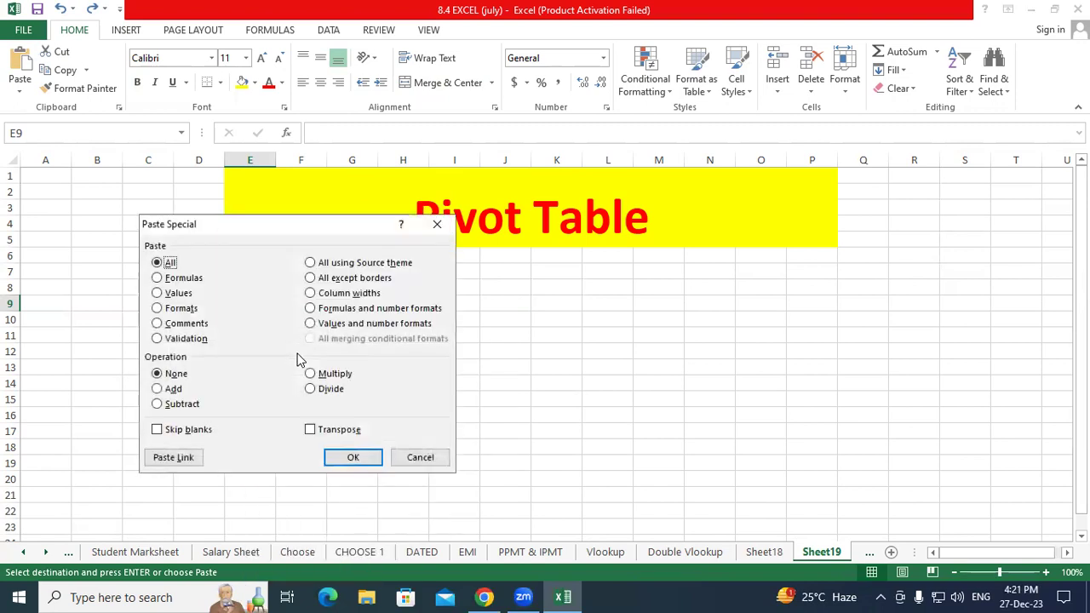
pyautogui.moveTo(264, 239); pyautogui.dragTo(423, 173)
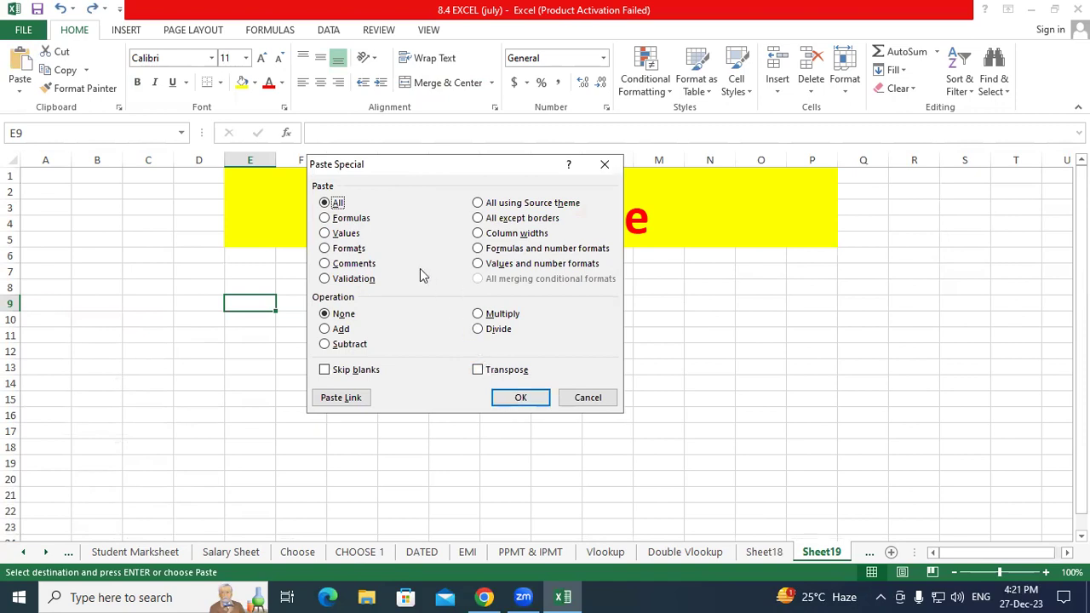
pyautogui.click(357, 219)
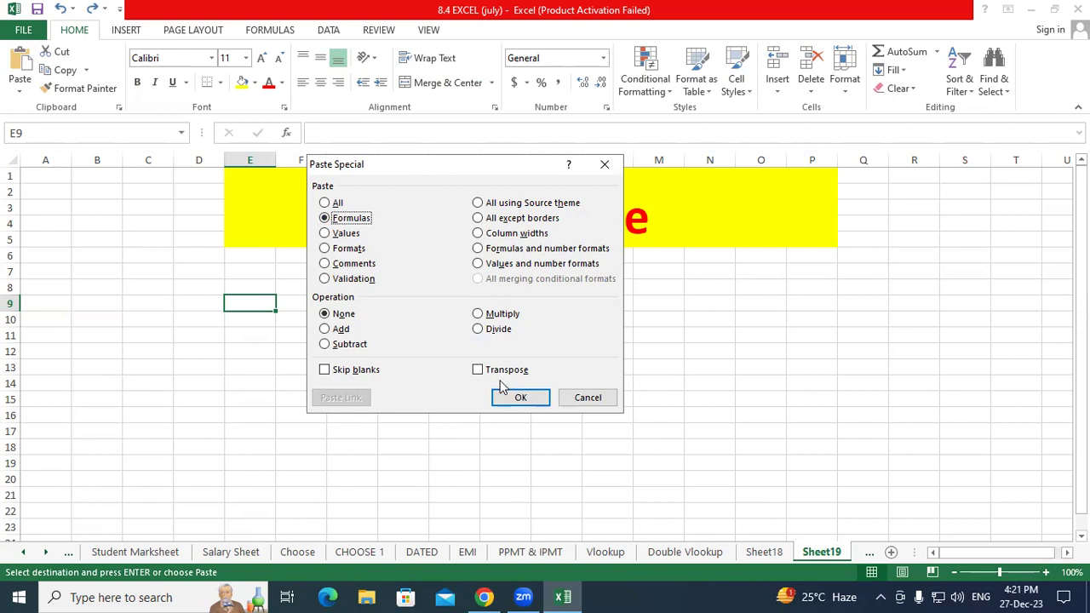
pyautogui.click(340, 240)
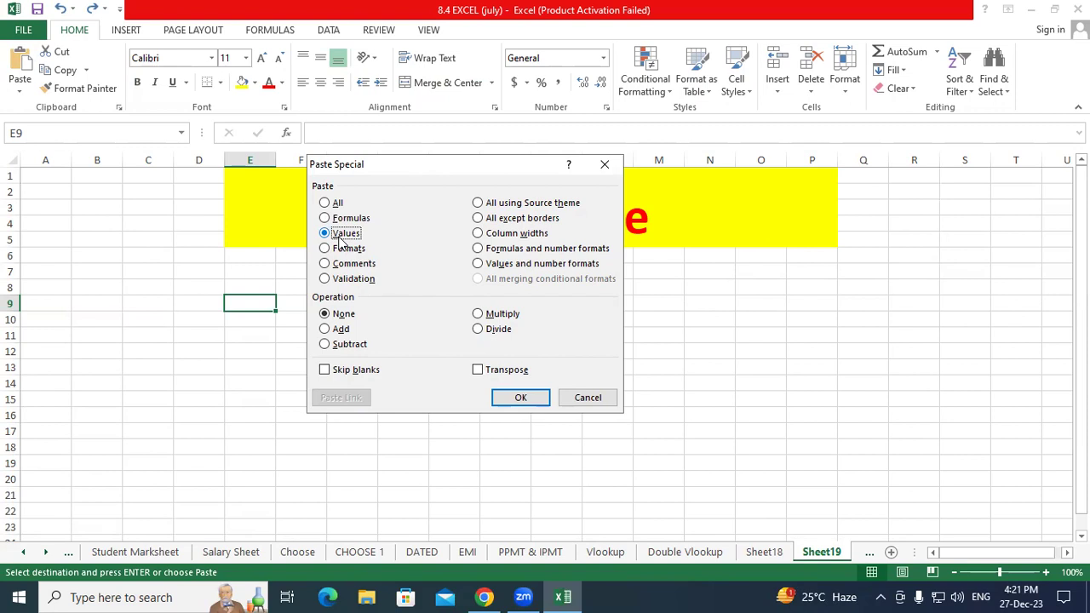
pyautogui.click(345, 249)
pyautogui.click(508, 390)
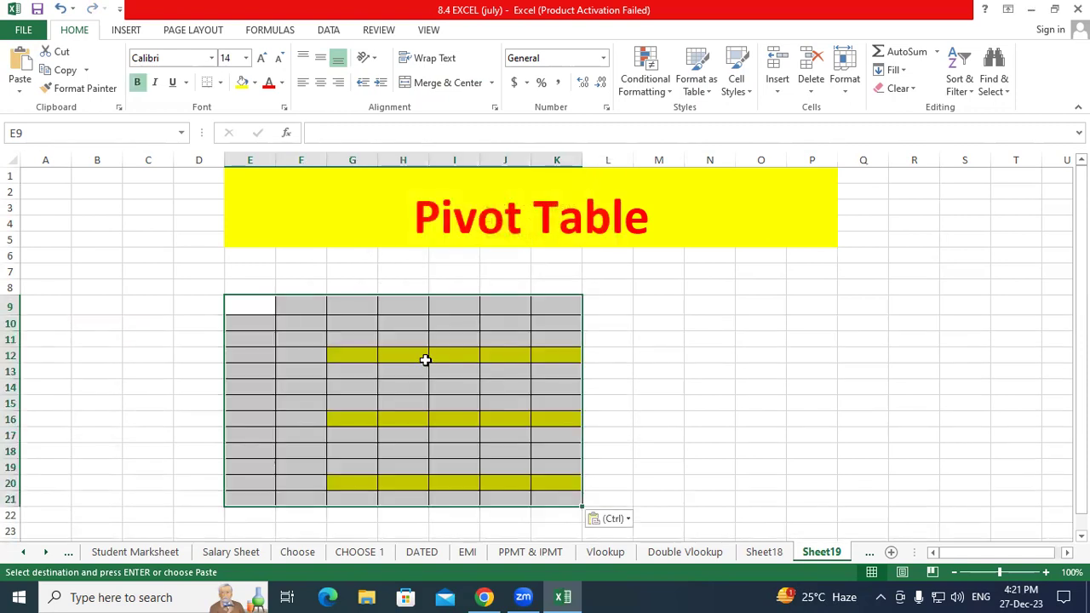
pyautogui.click(59, 8)
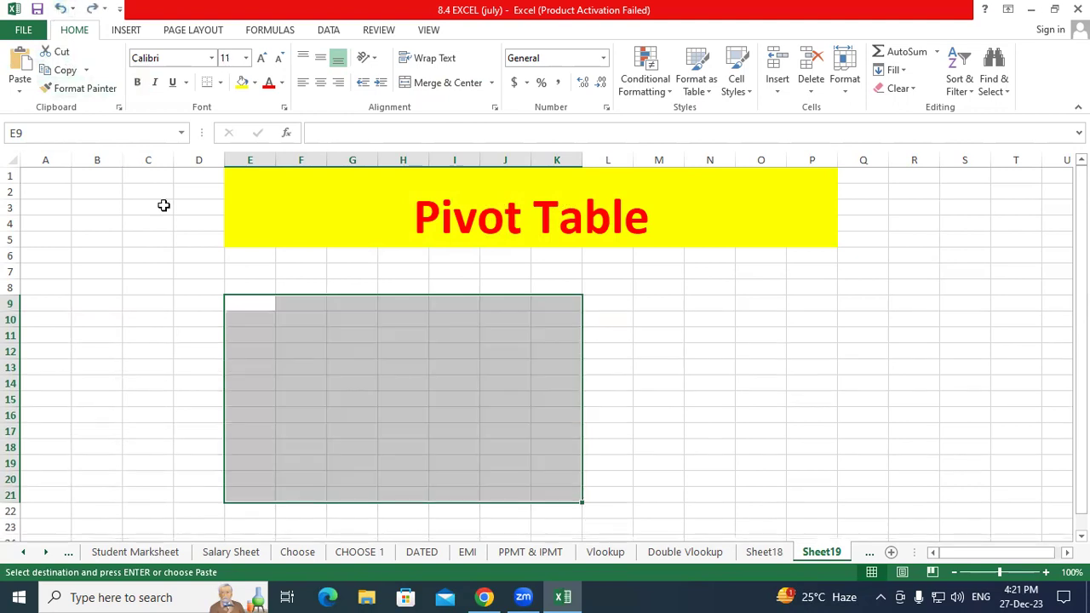
# Paste only the copied table's values at cell E9 on Sheet19 using Paste Special
pyautogui.rightClick(250, 299)
pyautogui.click(309, 355)
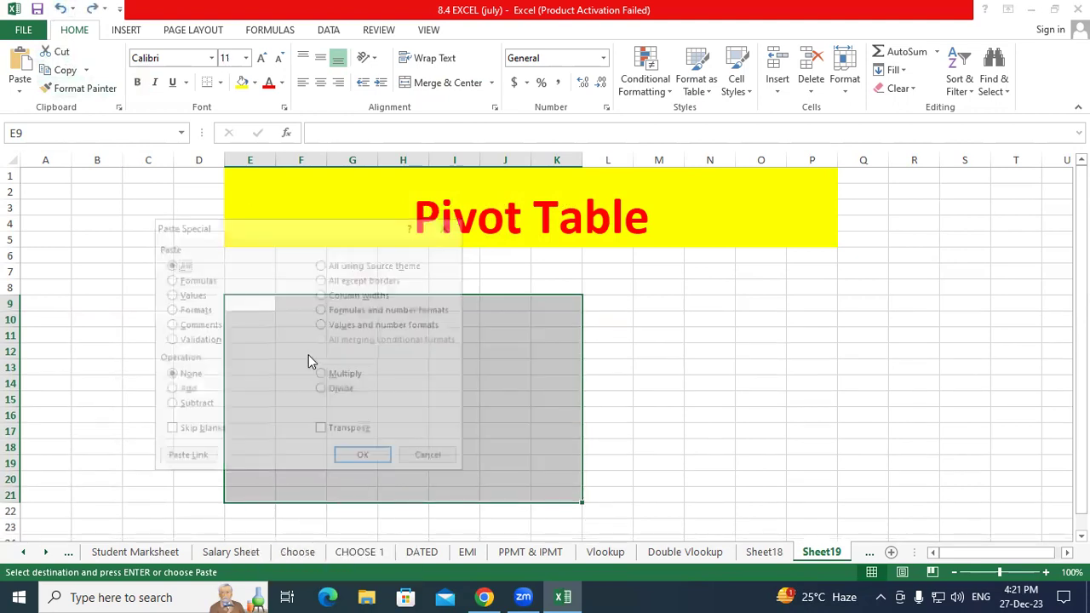
pyautogui.click(173, 295)
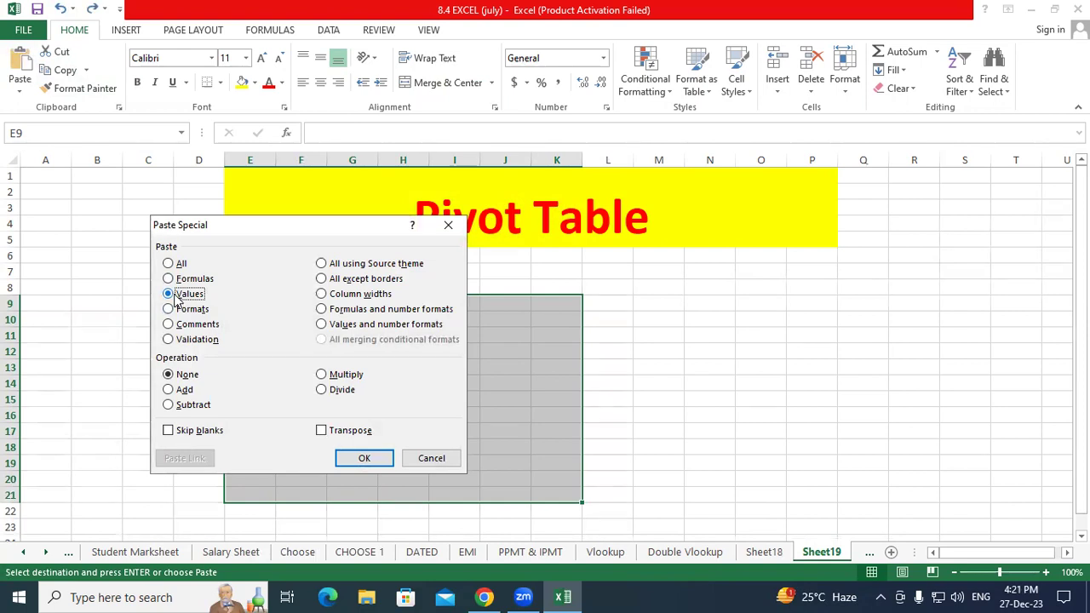
pyautogui.click(358, 460)
# AutoFit the widths of columns E through K to their contents
pyautogui.moveTo(250, 160); pyautogui.dragTo(579, 162)
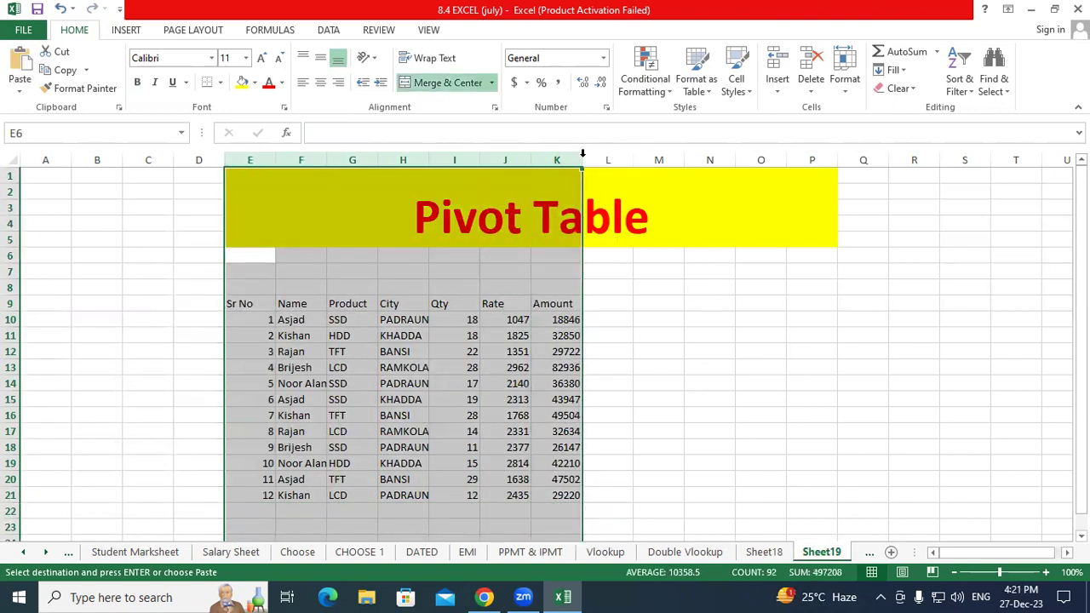
pyautogui.doubleClick(583, 160)
pyautogui.click(401, 332)
# Select the pasted header row E9:K9 and compare it with the formatted source table on Sheet18
pyautogui.moveTo(245, 303); pyautogui.dragTo(490, 304)
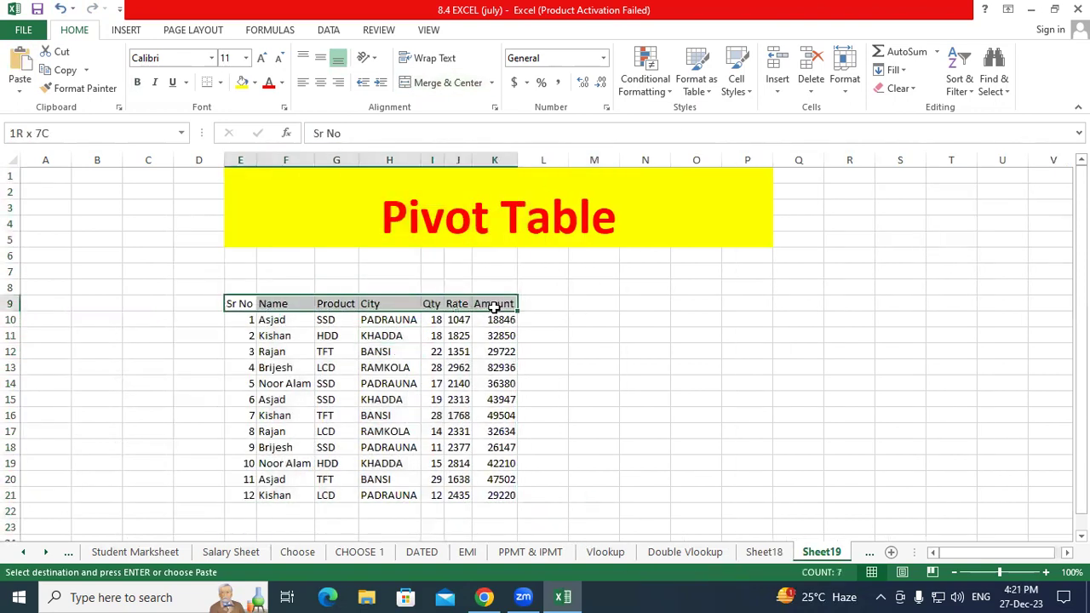
pyautogui.click(763, 552)
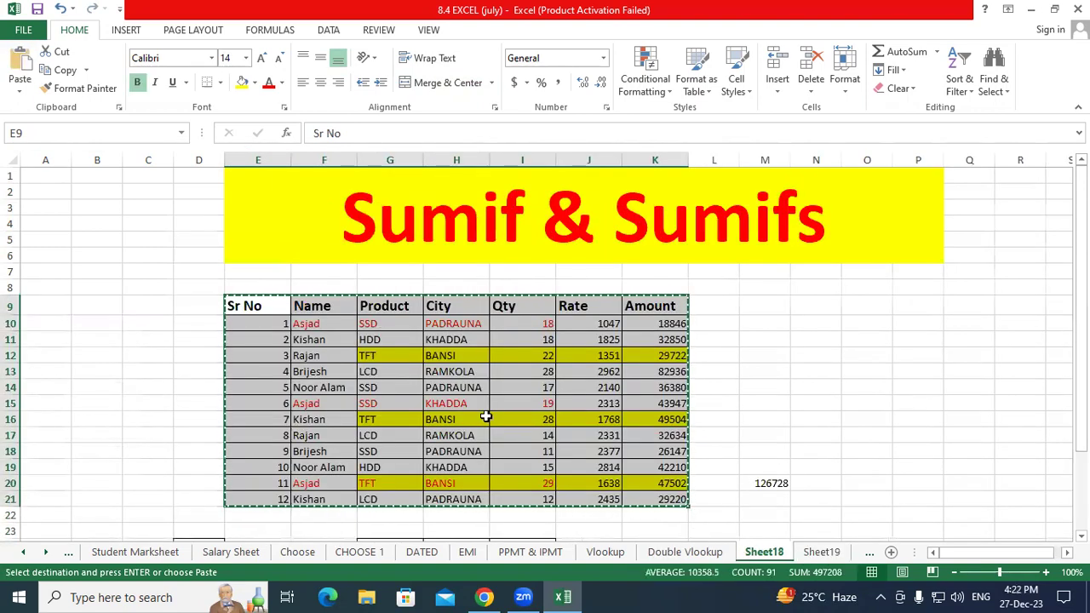
pyautogui.click(805, 553)
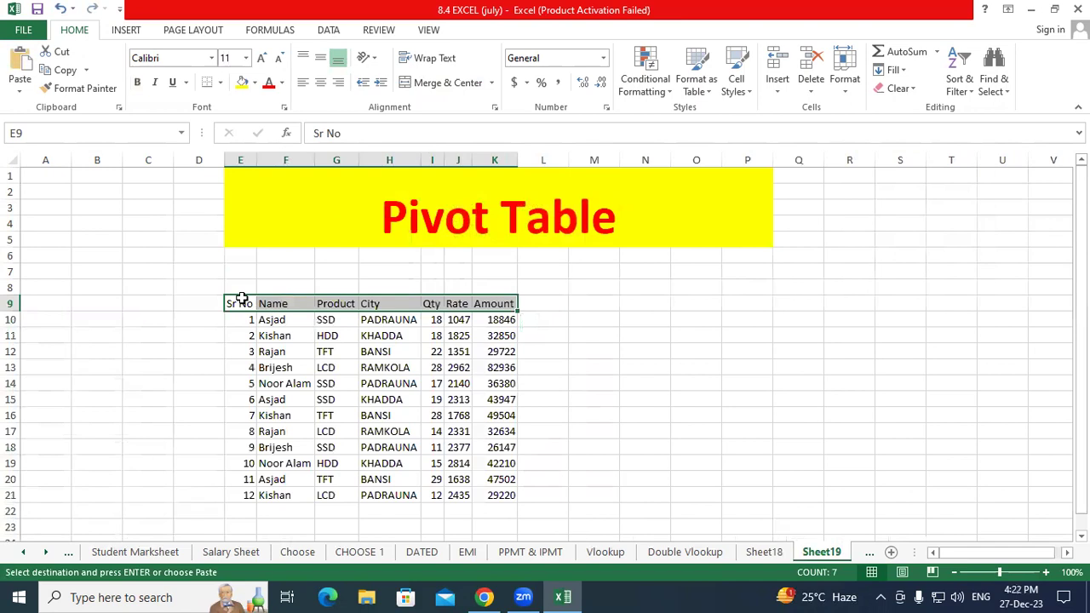
# Apply All Borders to the pasted table in E9:K21 on Sheet19
pyautogui.moveTo(240, 303); pyautogui.dragTo(503, 495)
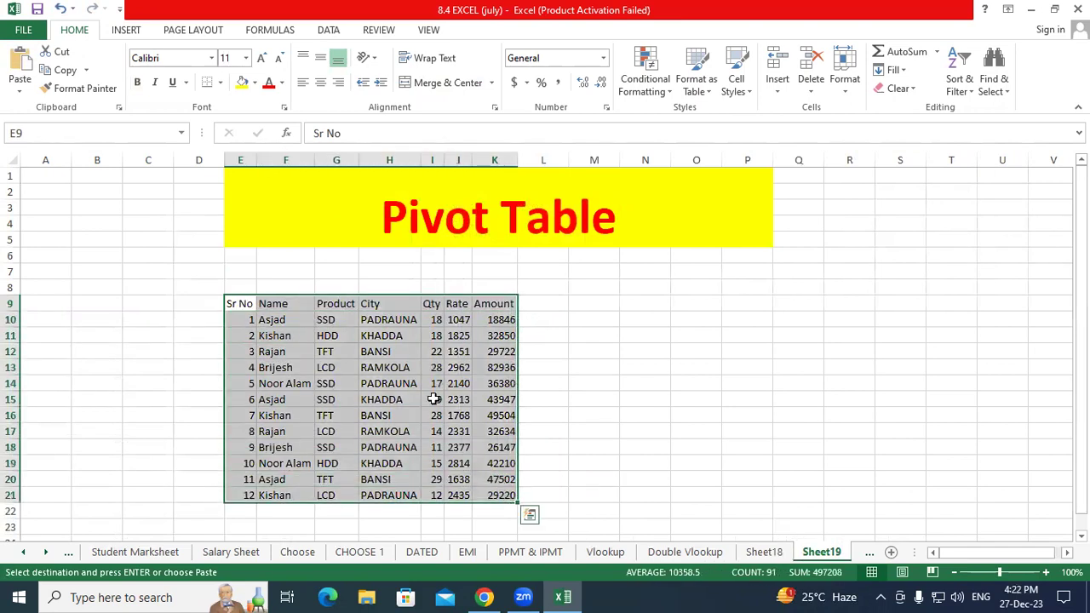
pyautogui.click(219, 82)
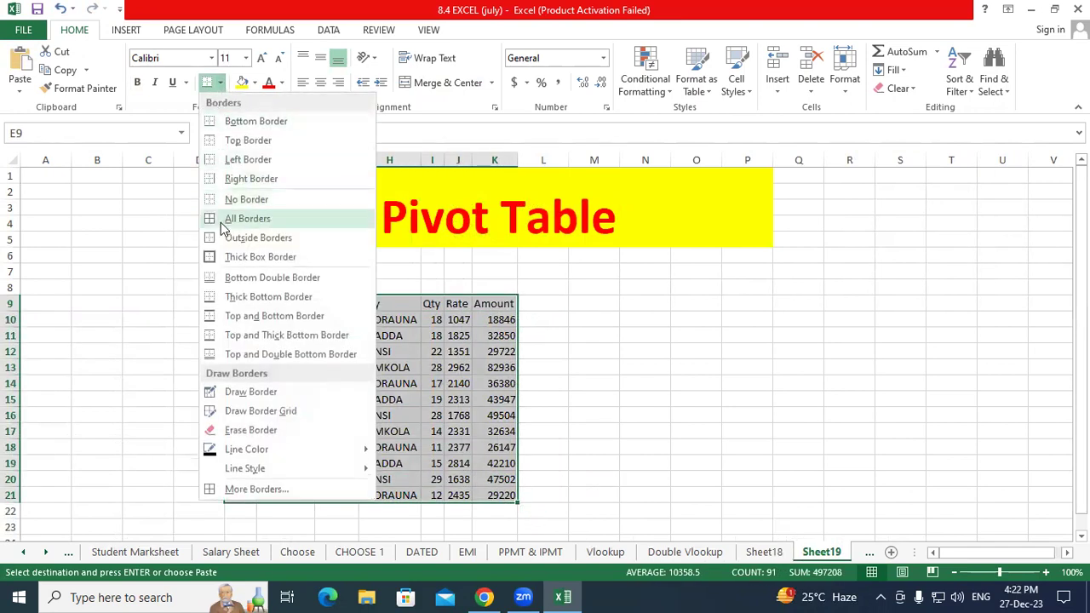
pyautogui.click(226, 216)
pyautogui.click(634, 379)
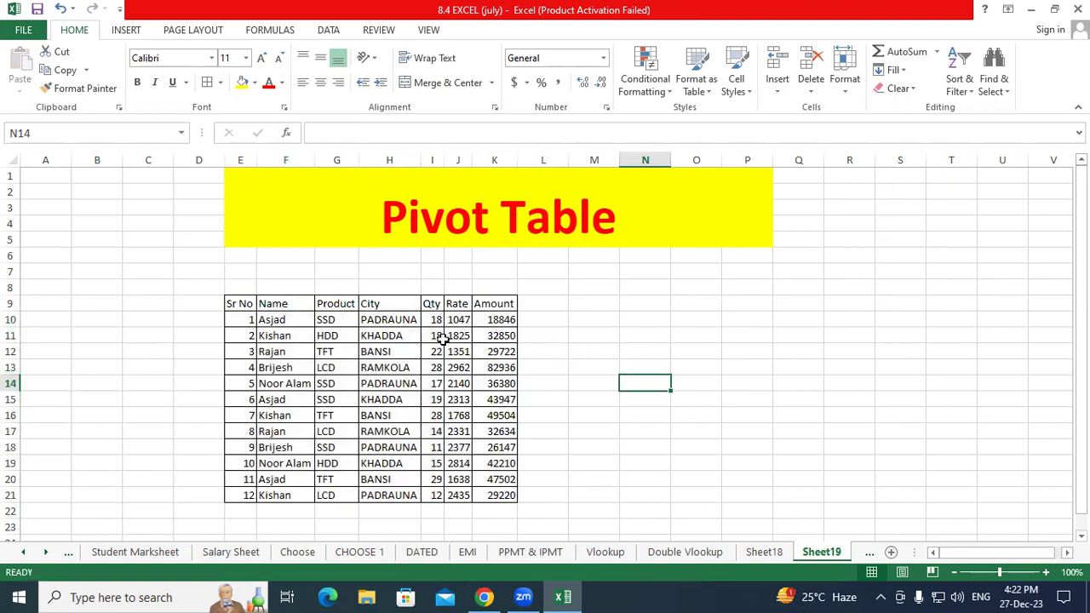
# Start creating a PivotTable from the sales table and reselect Sheet19!$E$9:$K$21 as its source range
pyautogui.click(295, 320)
pyautogui.moveTo(432, 320); pyautogui.dragTo(417, 429)
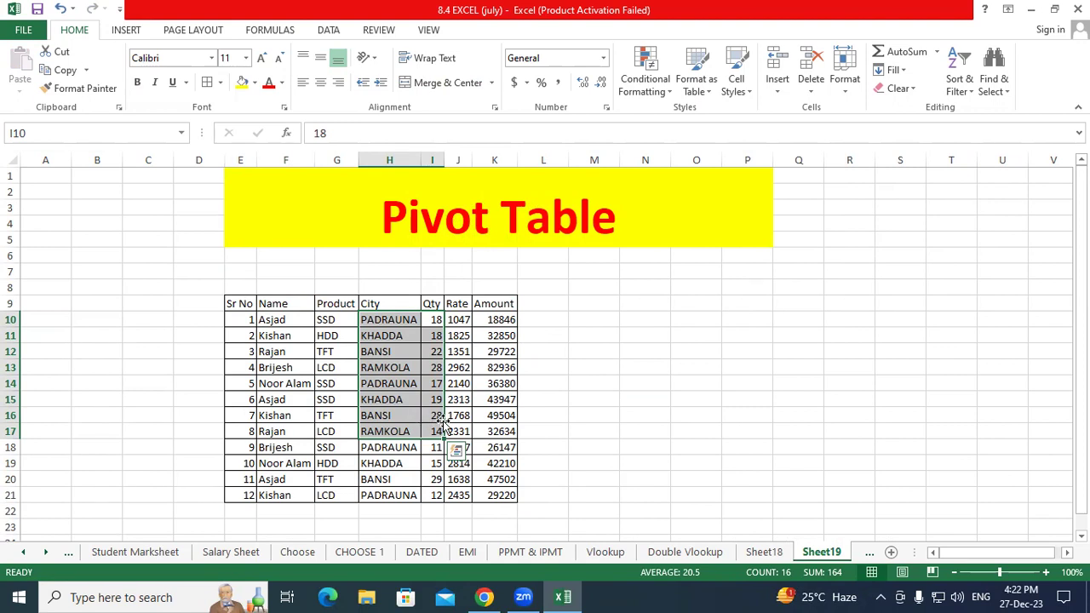
pyautogui.click(275, 349)
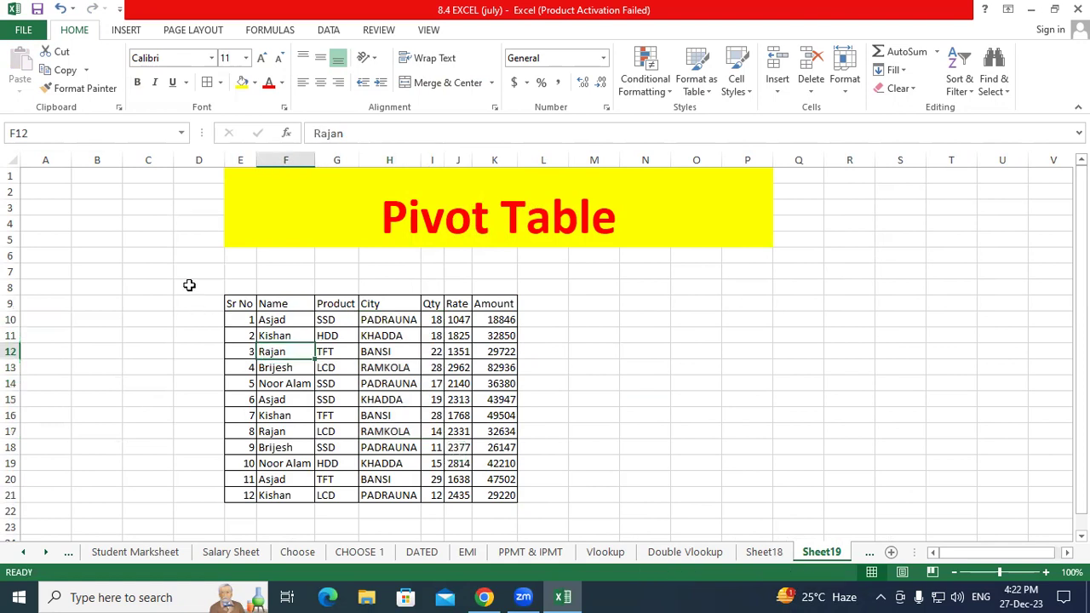
pyautogui.click(126, 31)
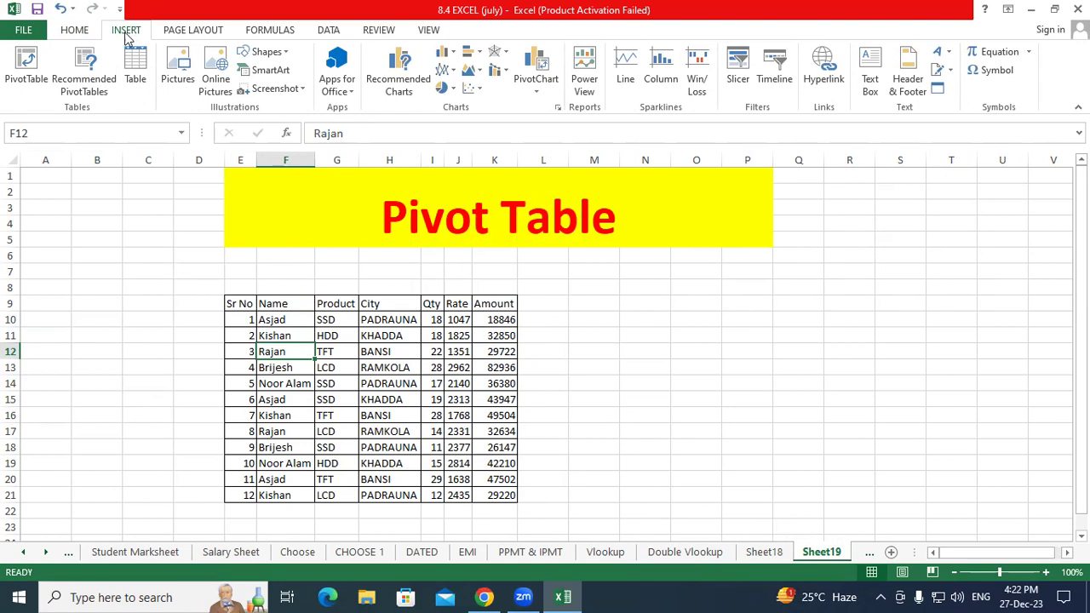
pyautogui.click(26, 79)
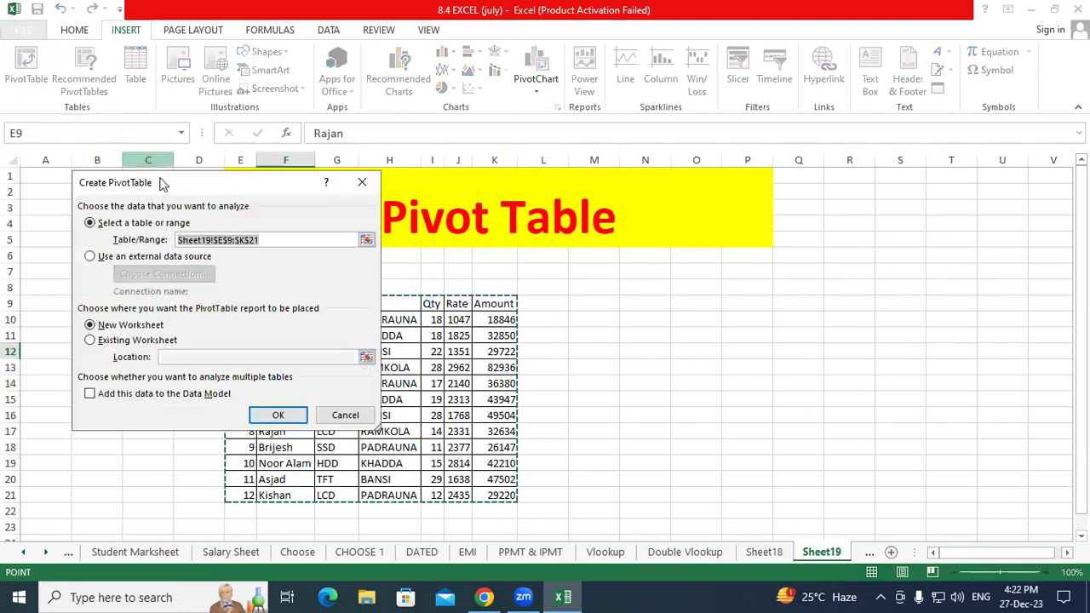
pyautogui.moveTo(192, 186); pyautogui.dragTo(395, 148)
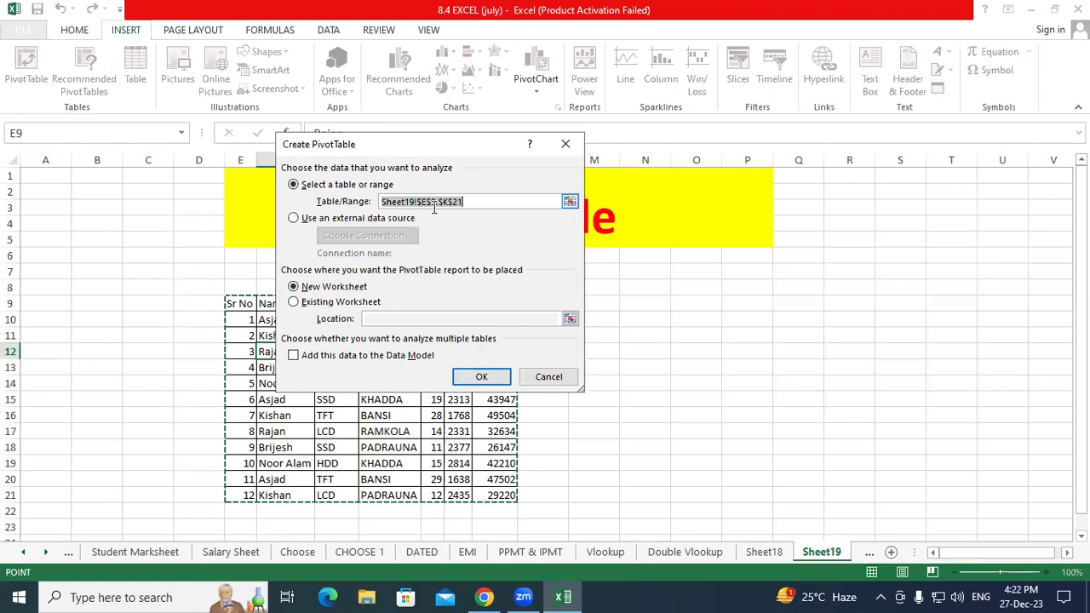
pyautogui.press('BackSpace')
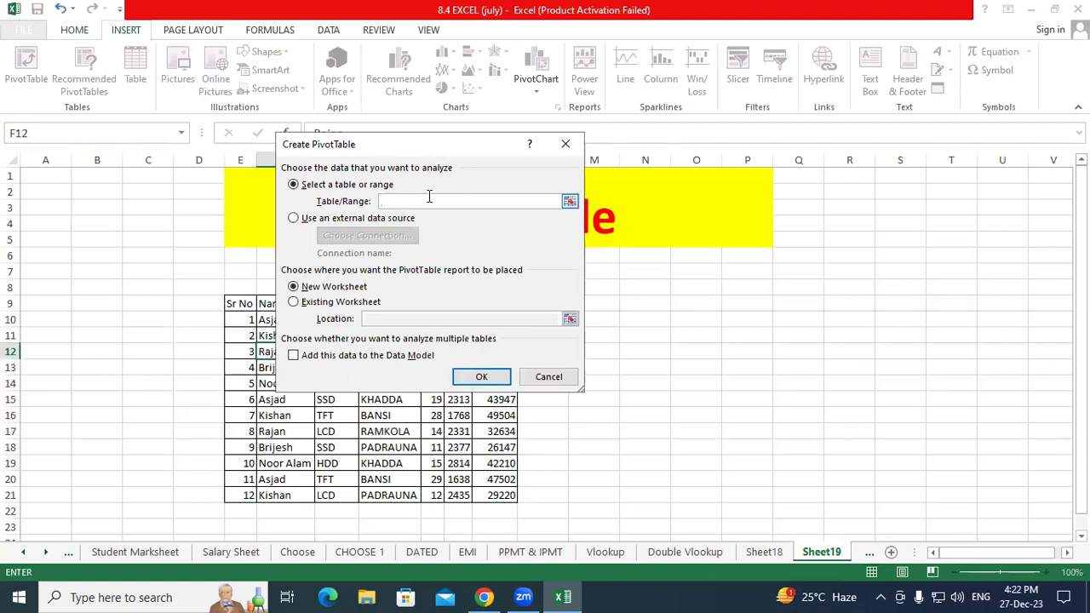
pyautogui.moveTo(239, 305); pyautogui.dragTo(508, 497)
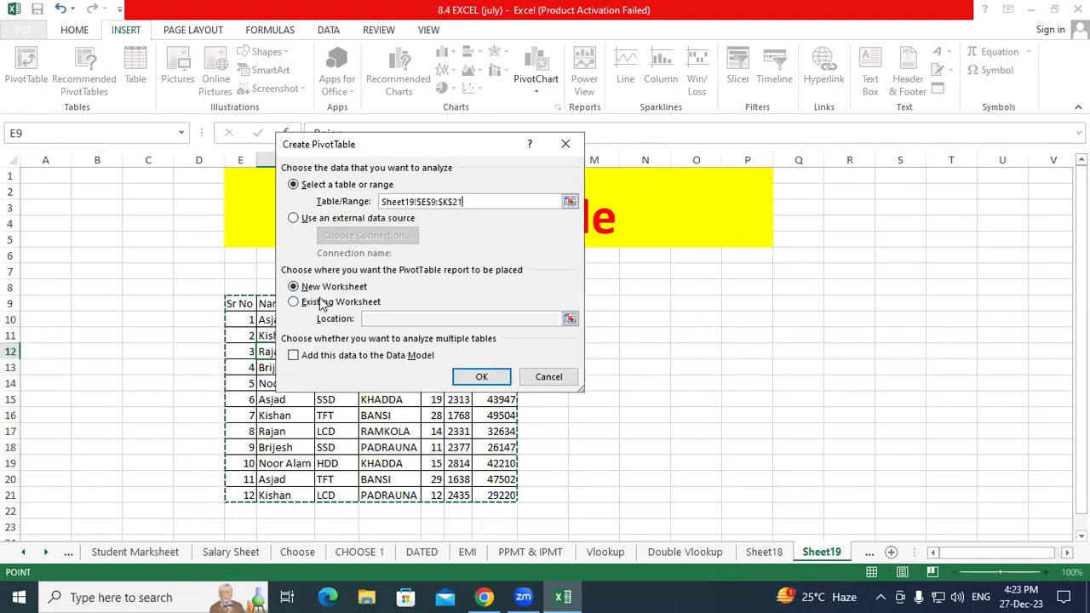
# Review the placement options and place the PivotTable on the existing worksheet at Sheet19 cell A25
pyautogui.press('super+plus')
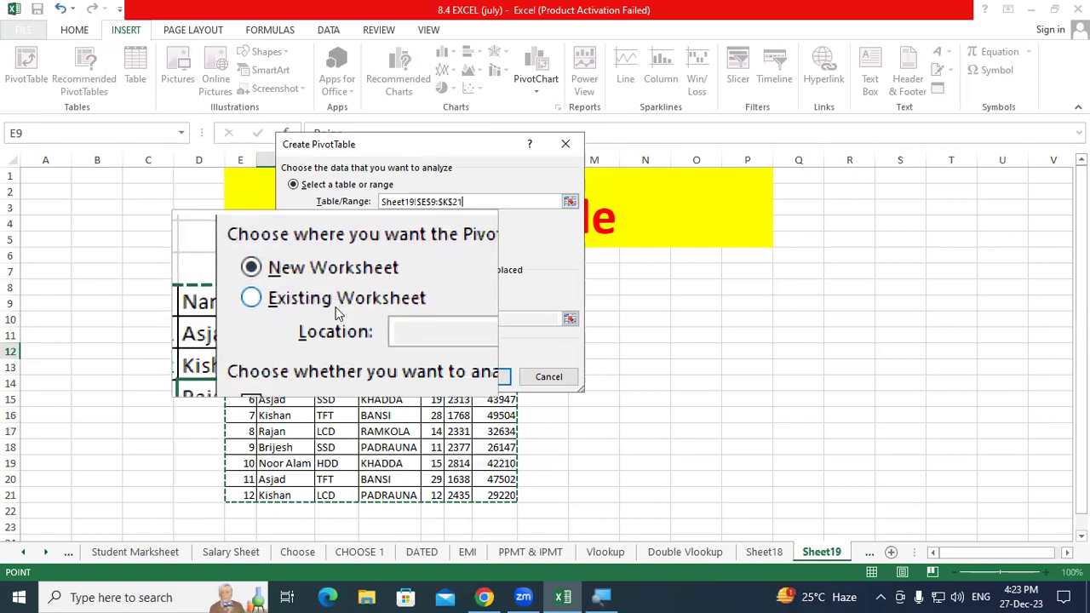
pyautogui.click(336, 298)
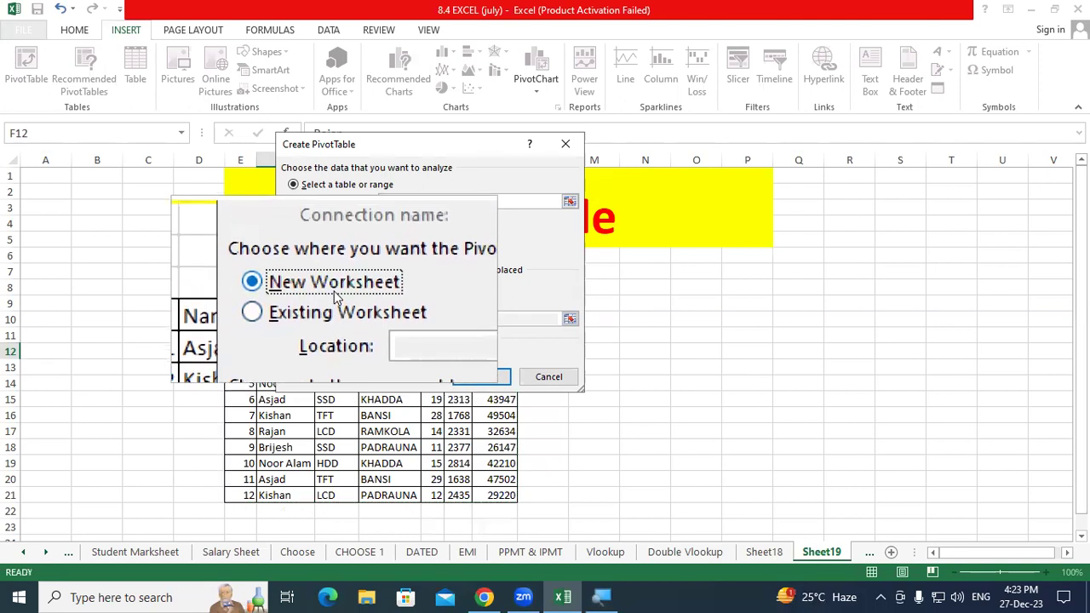
pyautogui.press('super+Escape')
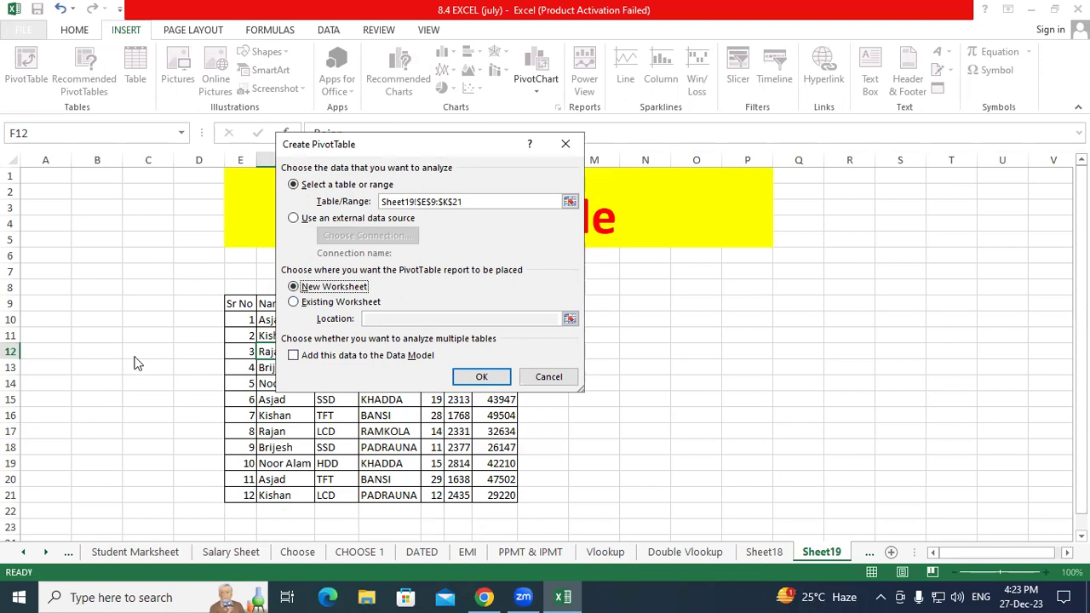
pyautogui.click(315, 310)
pyautogui.scroll(-6, 179, 392)
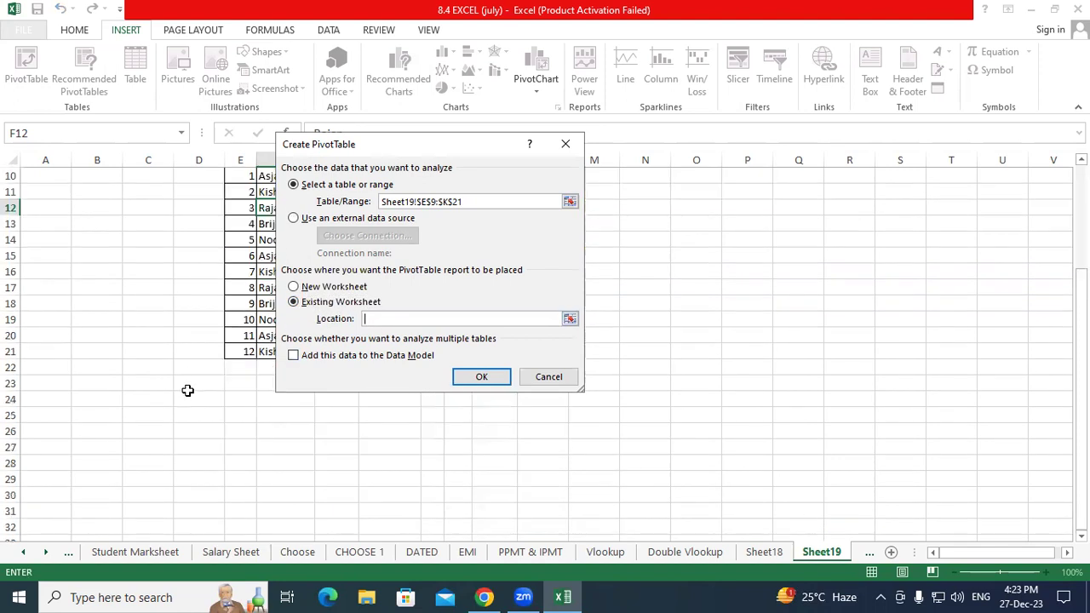
pyautogui.click(45, 411)
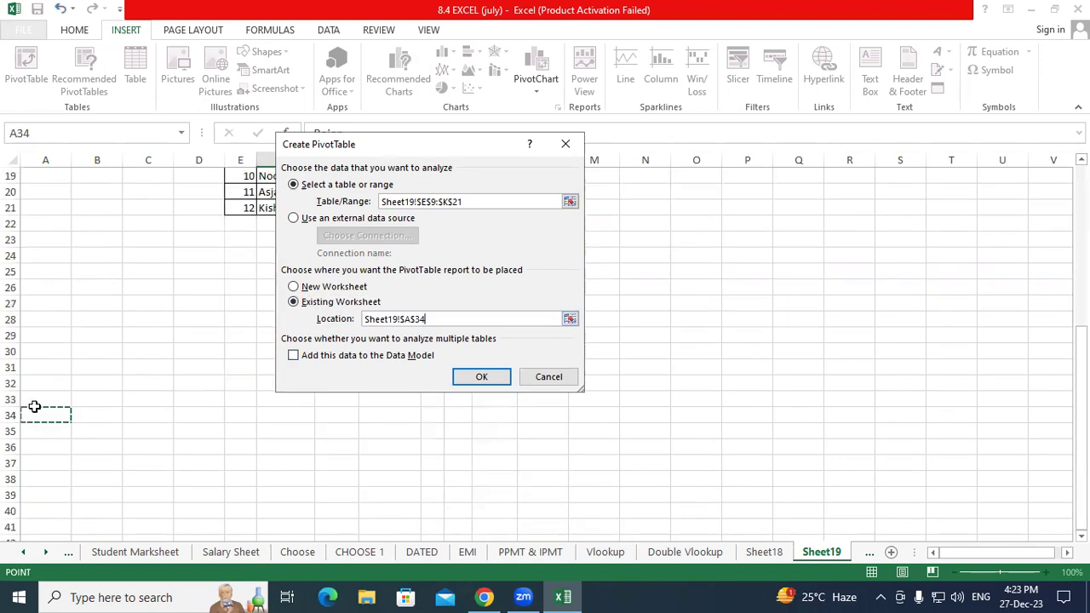
pyautogui.scroll(2, 34, 407)
pyautogui.click(42, 367)
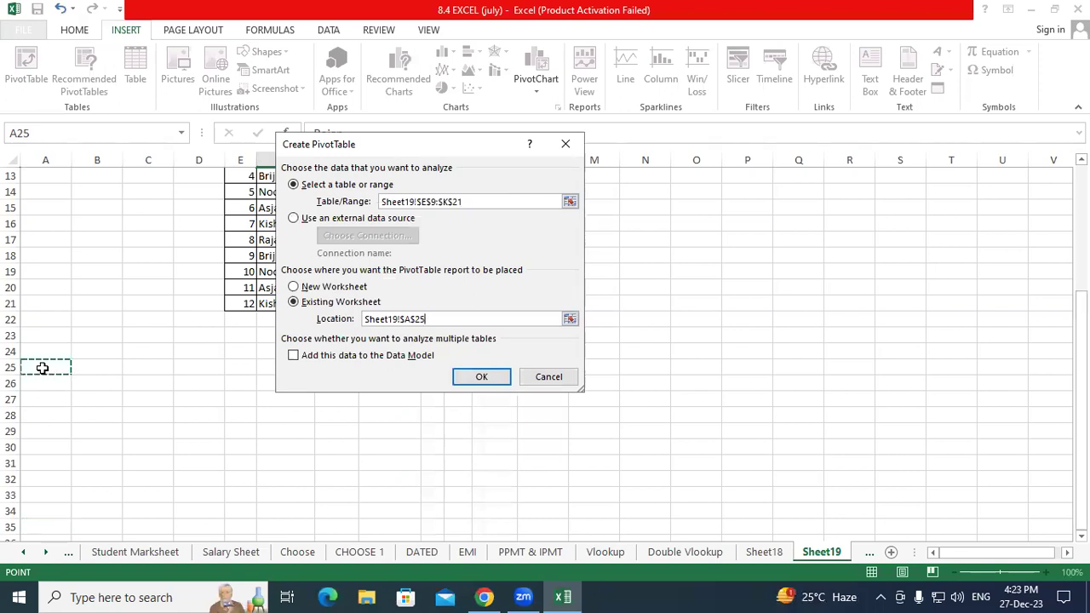
pyautogui.click(479, 376)
# Move the PivotTable Fields pane away from the data and undo the PivotTable placed at A25
pyautogui.click(578, 412)
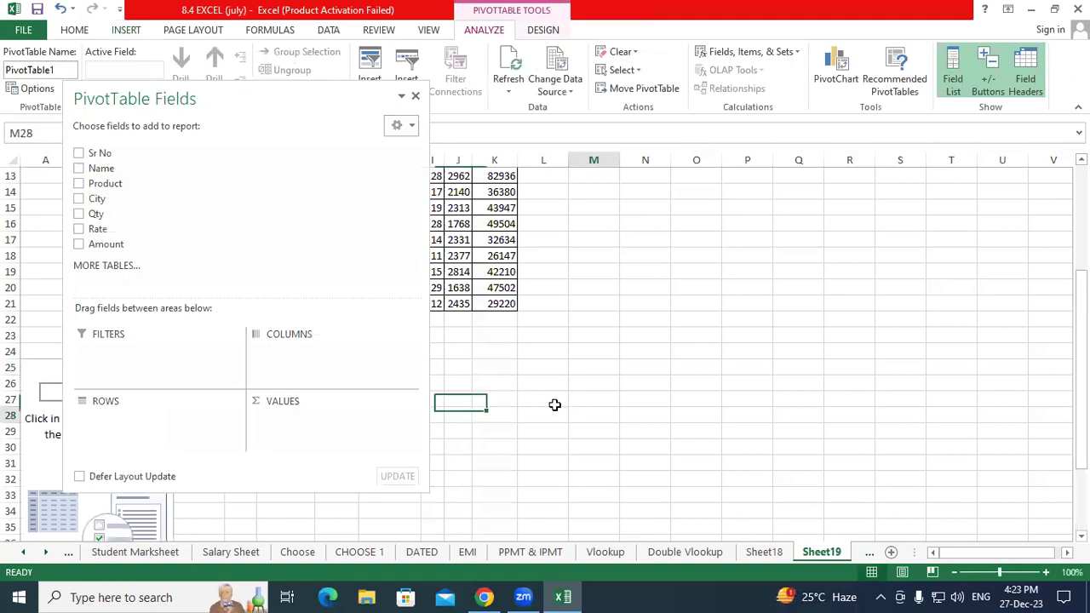
pyautogui.click(137, 369)
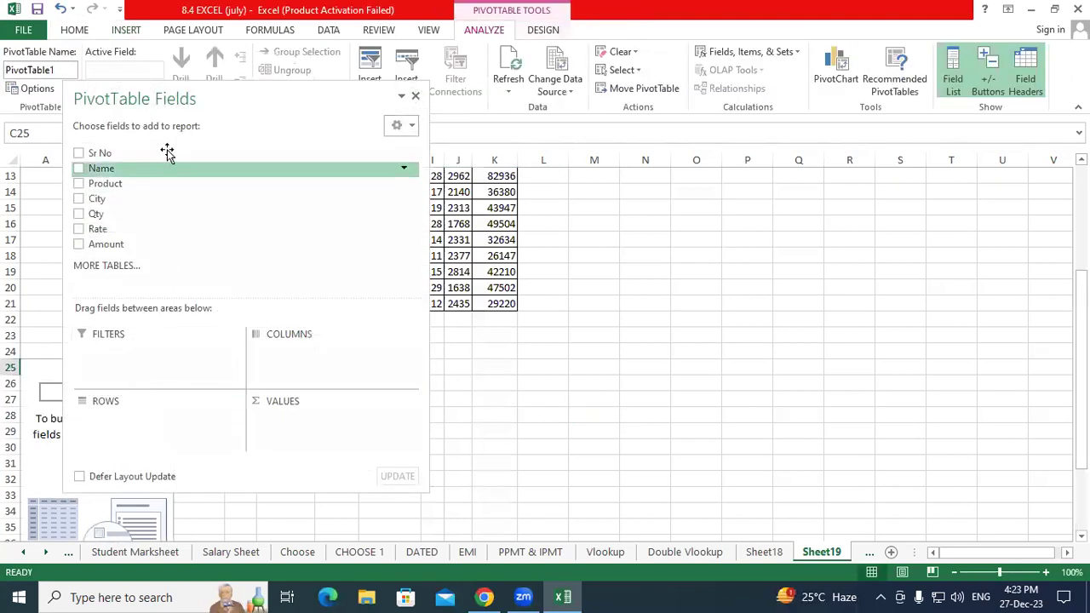
pyautogui.moveTo(173, 96); pyautogui.dragTo(882, 185)
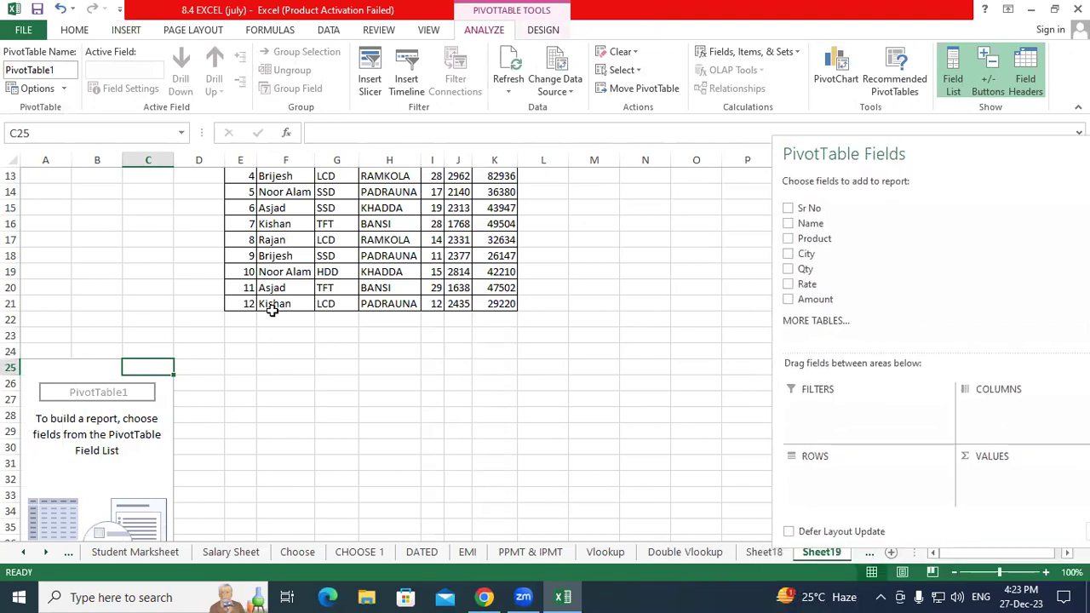
pyautogui.hotkey('ctrl', 'z')
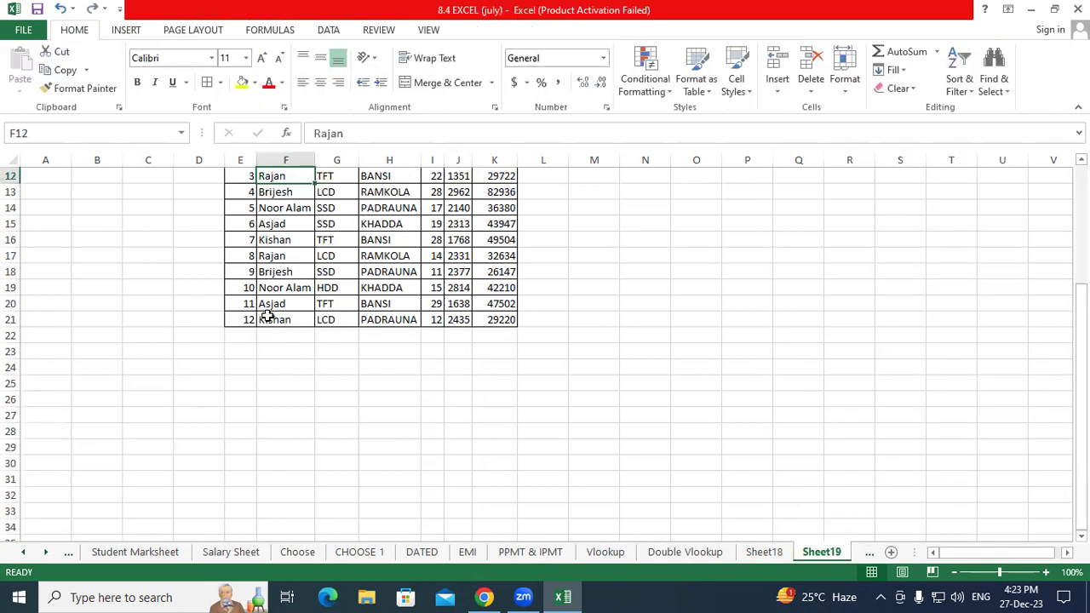
# Create a PivotTable from the range E9:K21 on Sheet19 and place it on a new worksheet
pyautogui.scroll(3, 329, 382)
pyautogui.scroll(-2, 314, 363)
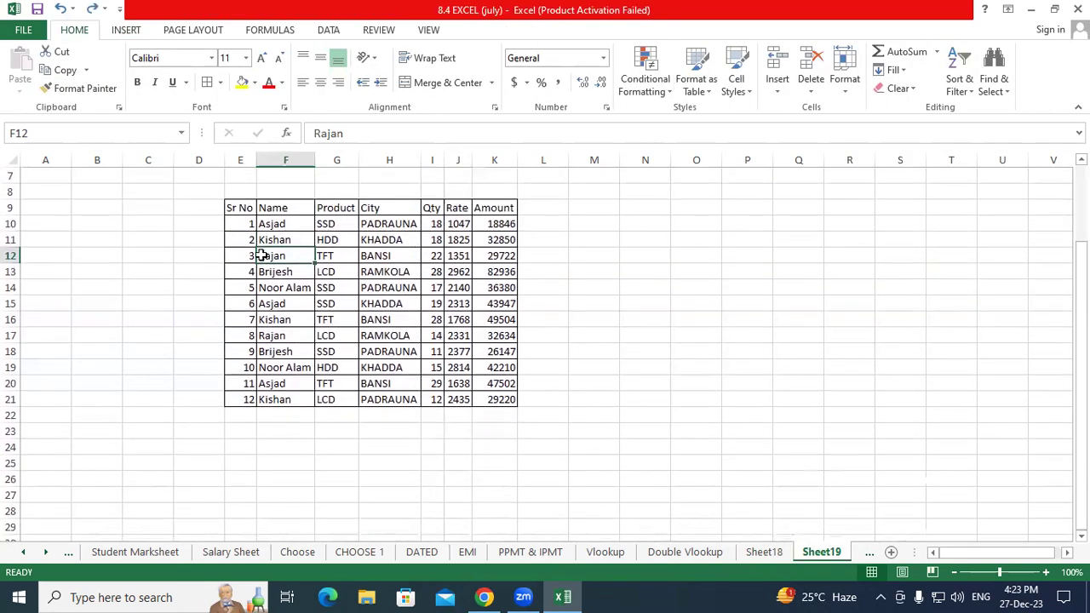
pyautogui.moveTo(238, 208); pyautogui.dragTo(493, 402)
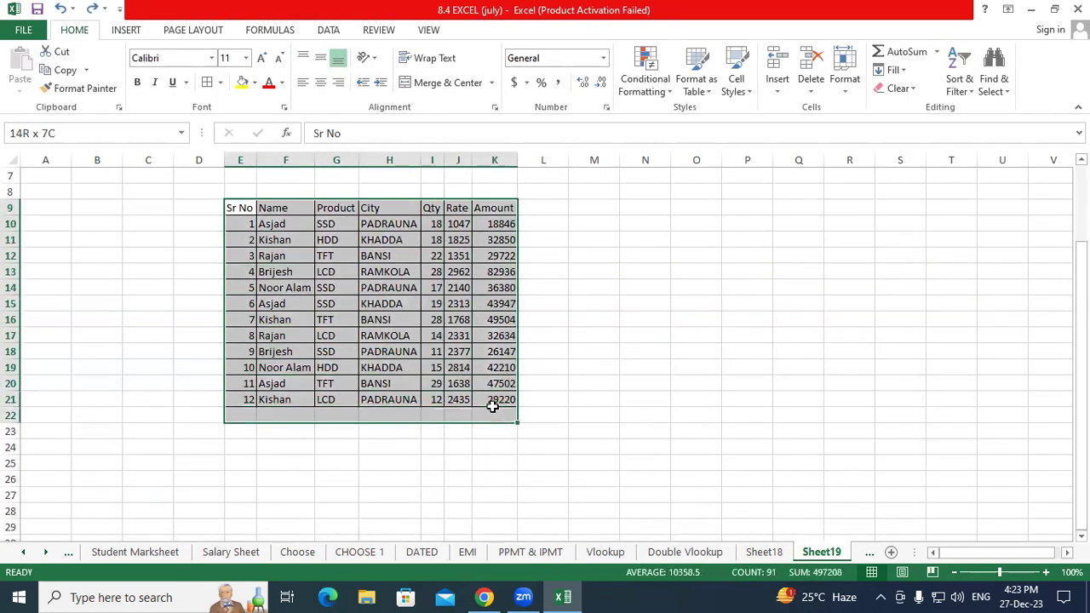
pyautogui.click(126, 30)
pyautogui.click(27, 61)
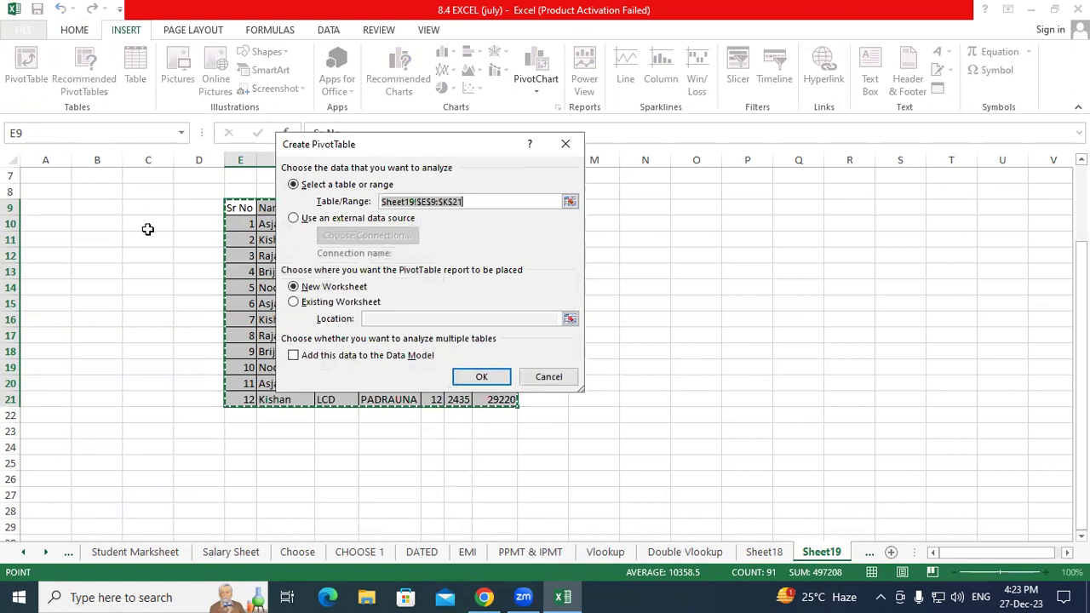
pyautogui.click(320, 290)
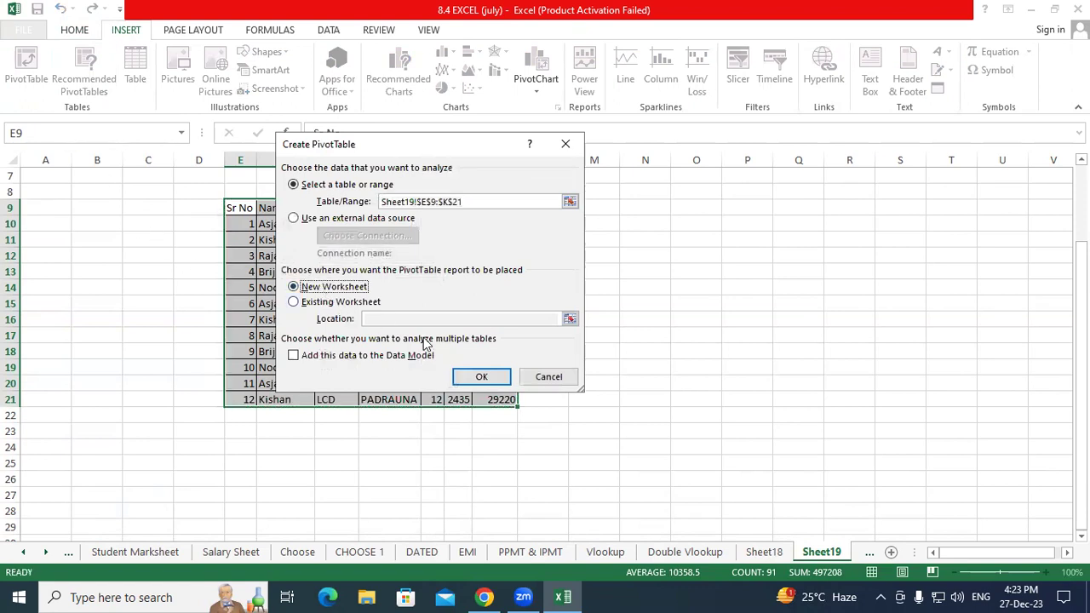
pyautogui.click(481, 377)
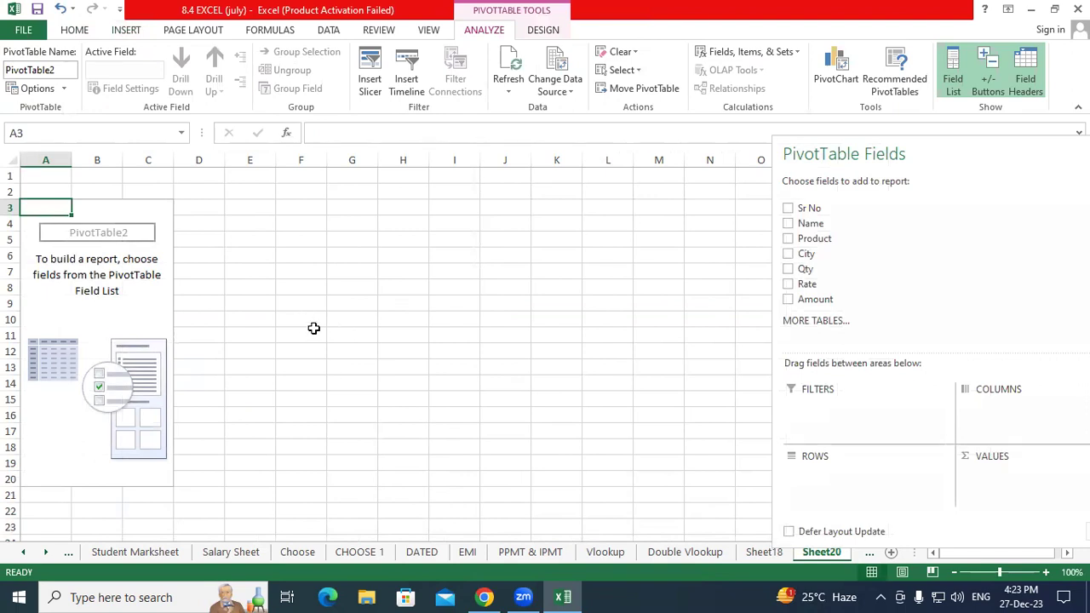
# Review the source table on Sheet19, return to Sheet20 and select the empty PivotTable placeholder
pyautogui.click(869, 552)
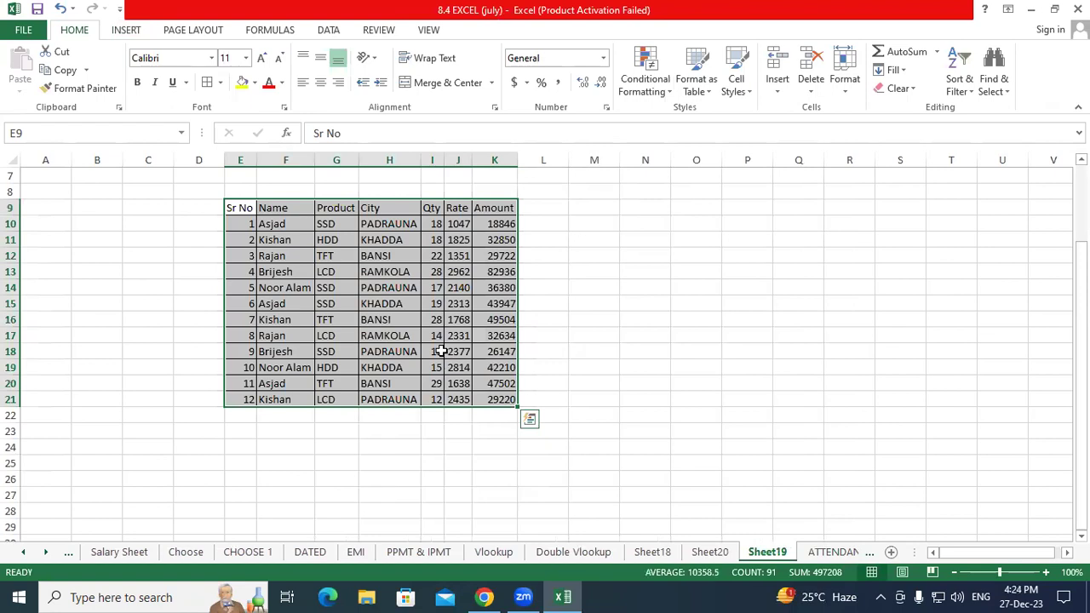
pyautogui.click(695, 553)
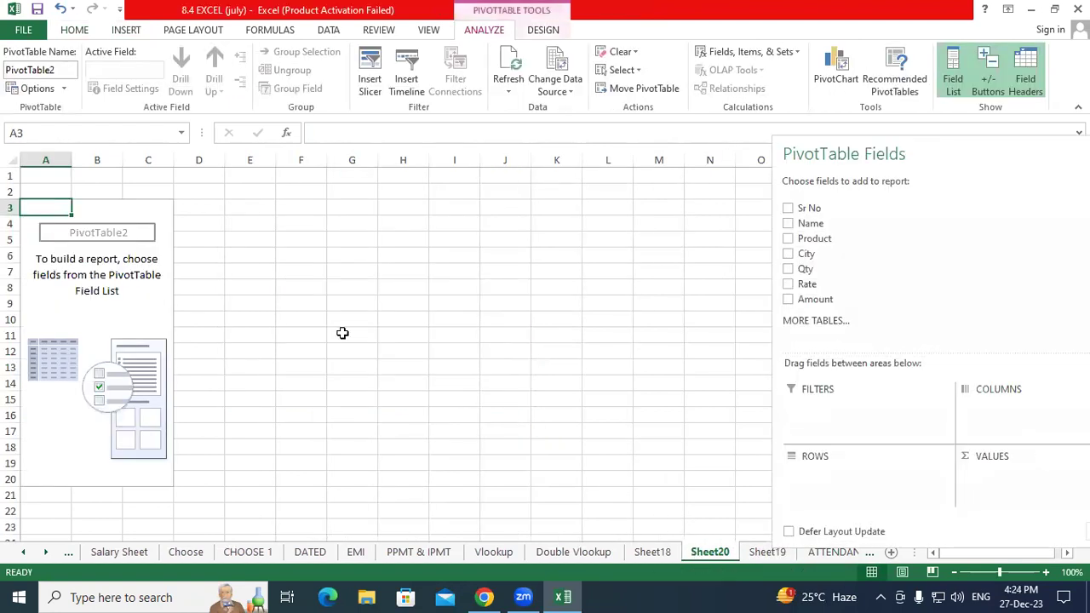
pyautogui.click(125, 291)
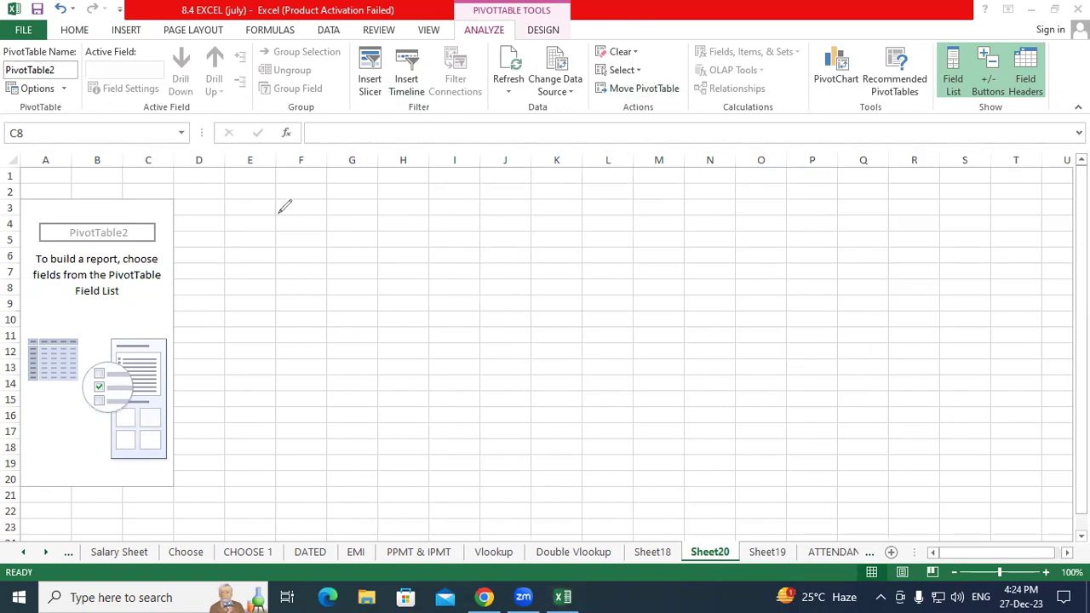
# Draw freehand red annotations over the worksheet, erase them and leave drawing mode
pyautogui.moveTo(269, 229)
pyautogui.mouseDown()
pyautogui.moveTo(275, 210)
pyautogui.moveTo(409, 189)
pyautogui.mouseUp()
pyautogui.moveTo(480, 146); pyautogui.dragTo(461, 167)
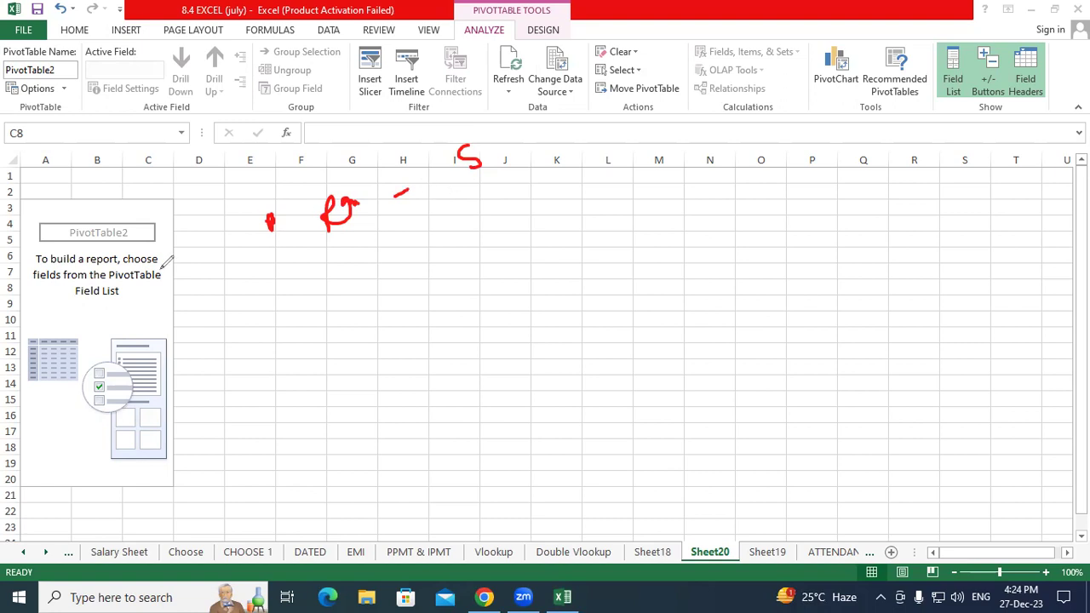
pyautogui.press('e')
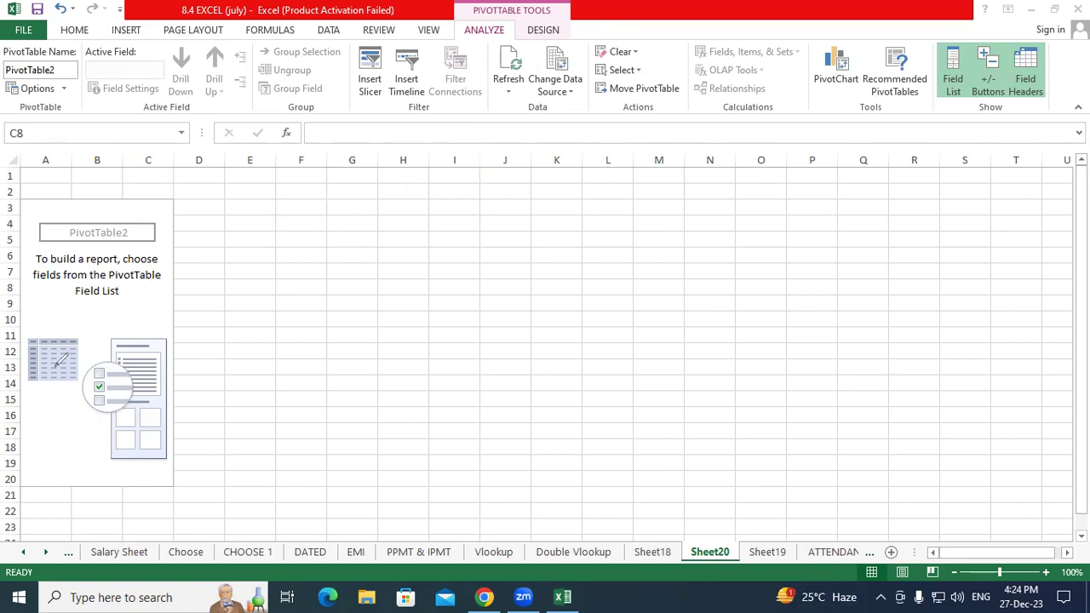
pyautogui.press('Escape')
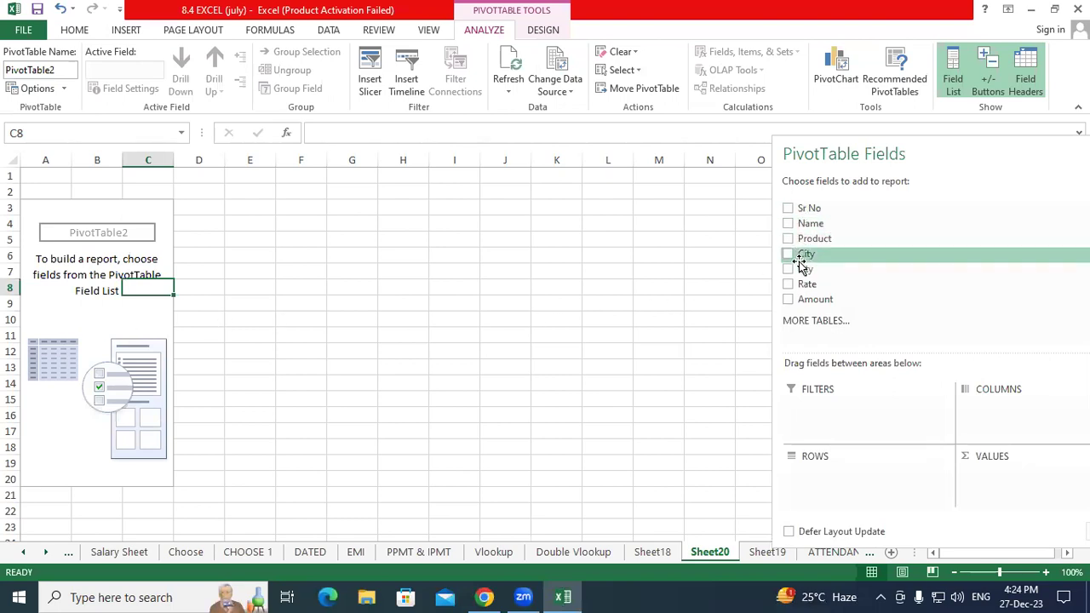
# Add the Name field to the PivotTable's rows and sum the Qty field as its values
pyautogui.press('super+plus')
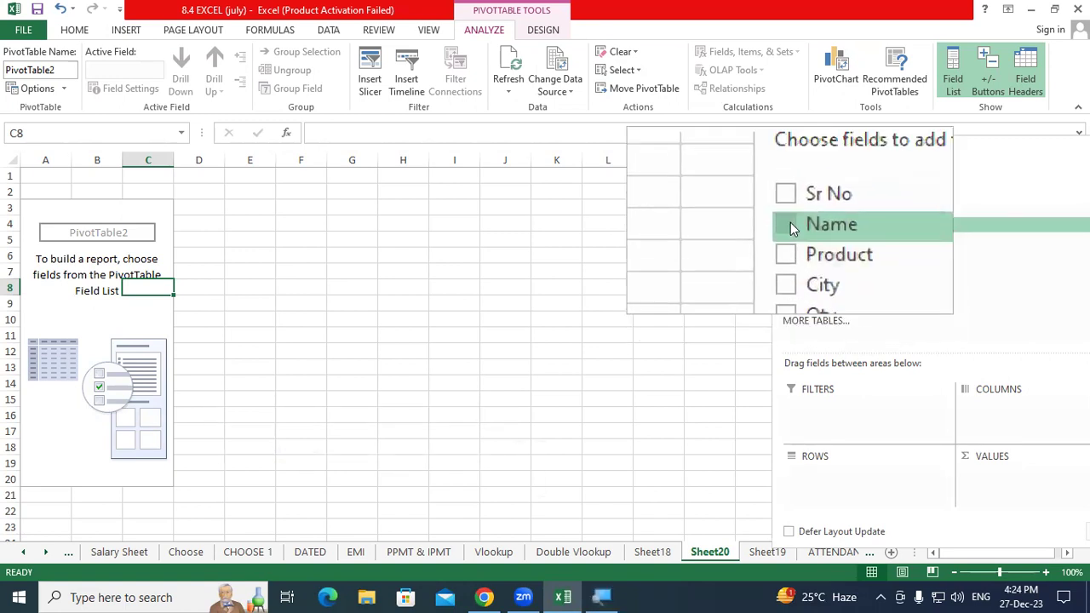
pyautogui.click(790, 224)
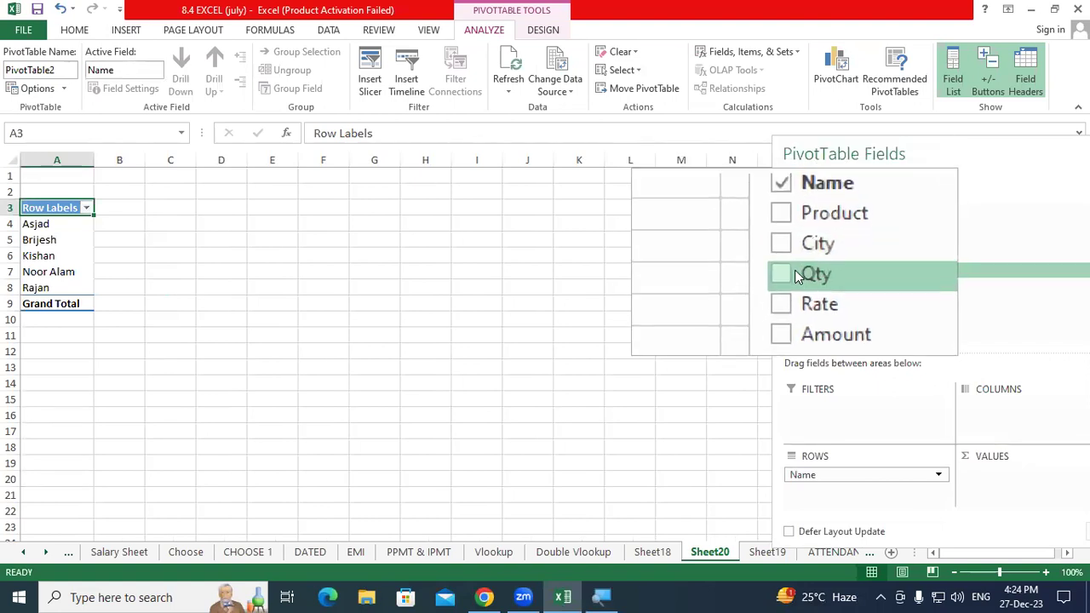
pyautogui.click(787, 272)
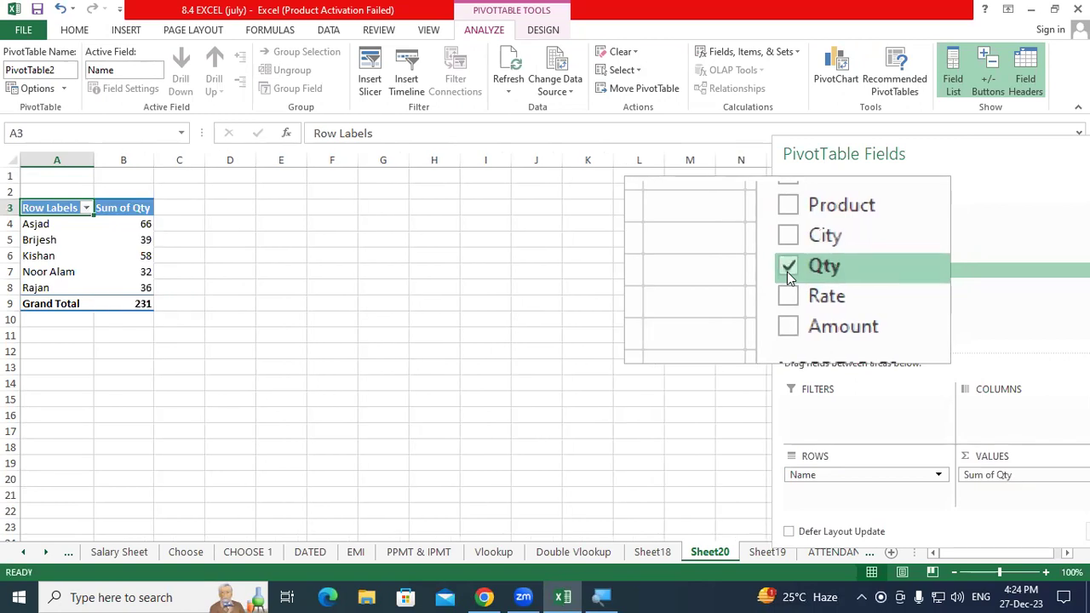
pyautogui.press('super+Escape')
pyautogui.click(145, 289)
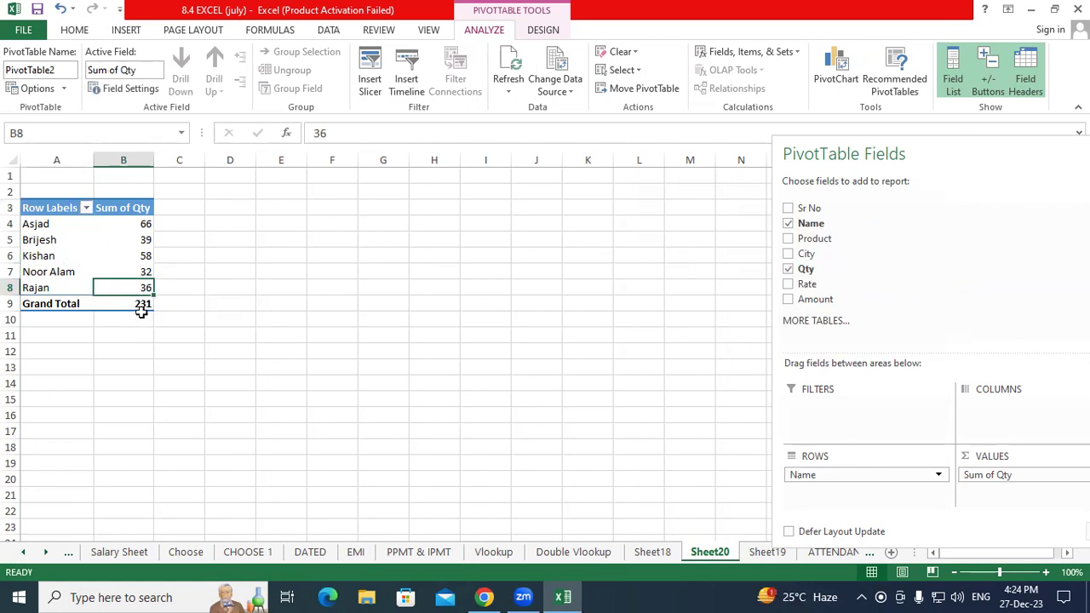
# Replace the Qty field with the sum of Amount in the values of the PivotTable on Sheet20
pyautogui.moveTo(140, 305)
pyautogui.click(788, 270)
pyautogui.click(787, 300)
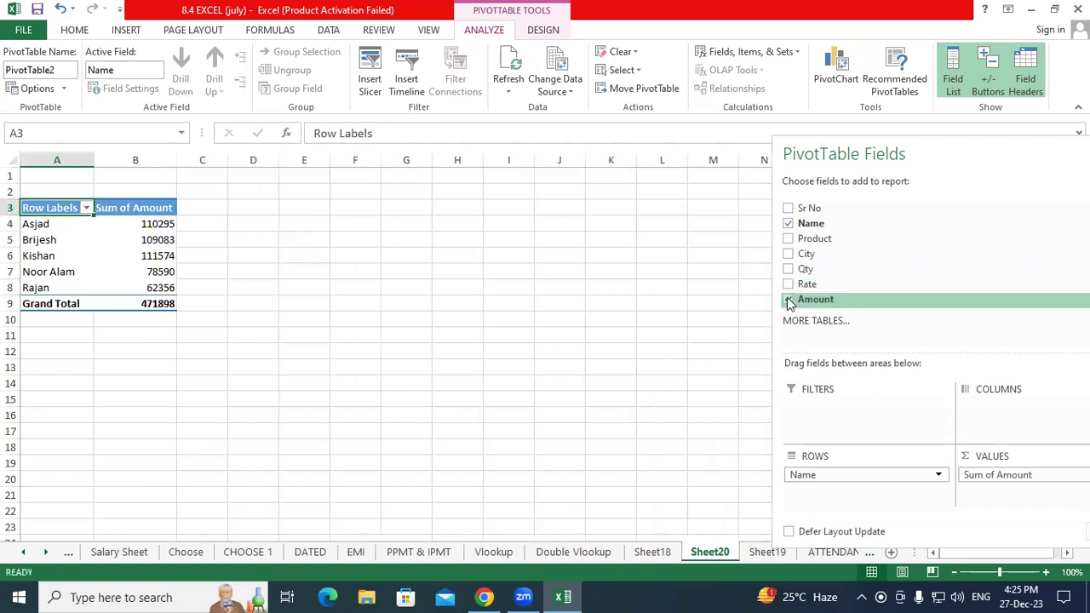
pyautogui.moveTo(148, 283)
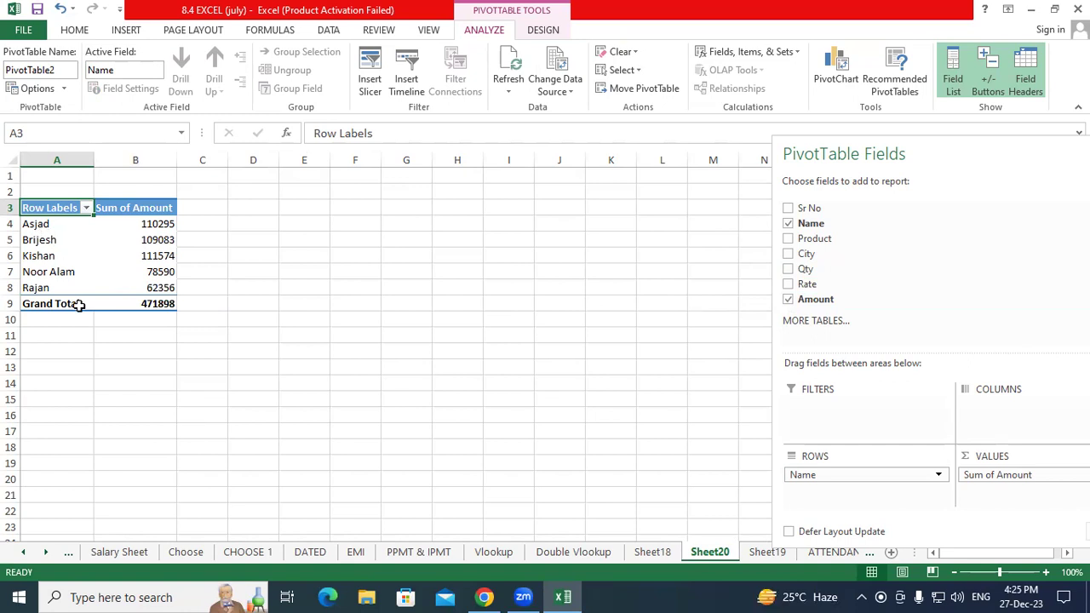
# Compare the repeated name entries in the source table on Sheet19 with the summarized amounts in the PivotTable on Sheet20
pyautogui.click(765, 552)
pyautogui.click(293, 271)
pyautogui.click(282, 304)
pyautogui.click(284, 384)
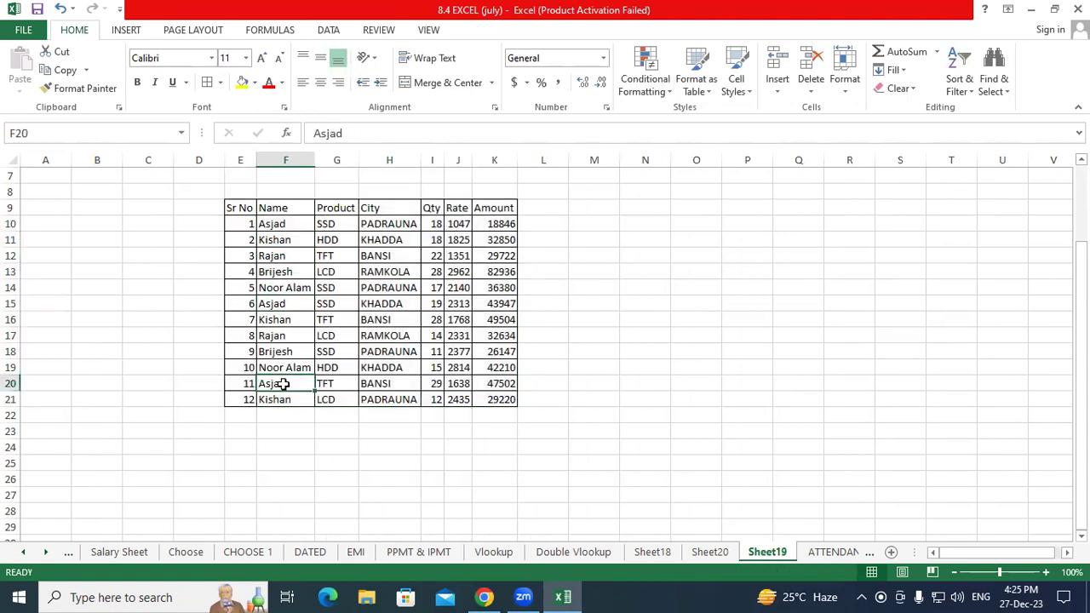
pyautogui.click(698, 554)
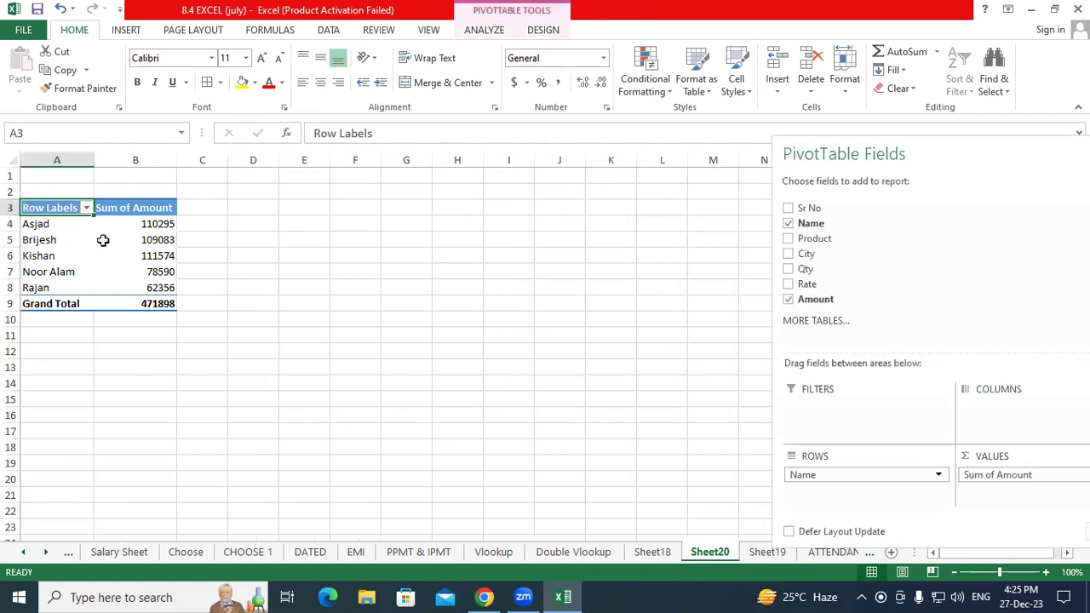
pyautogui.click(40, 225)
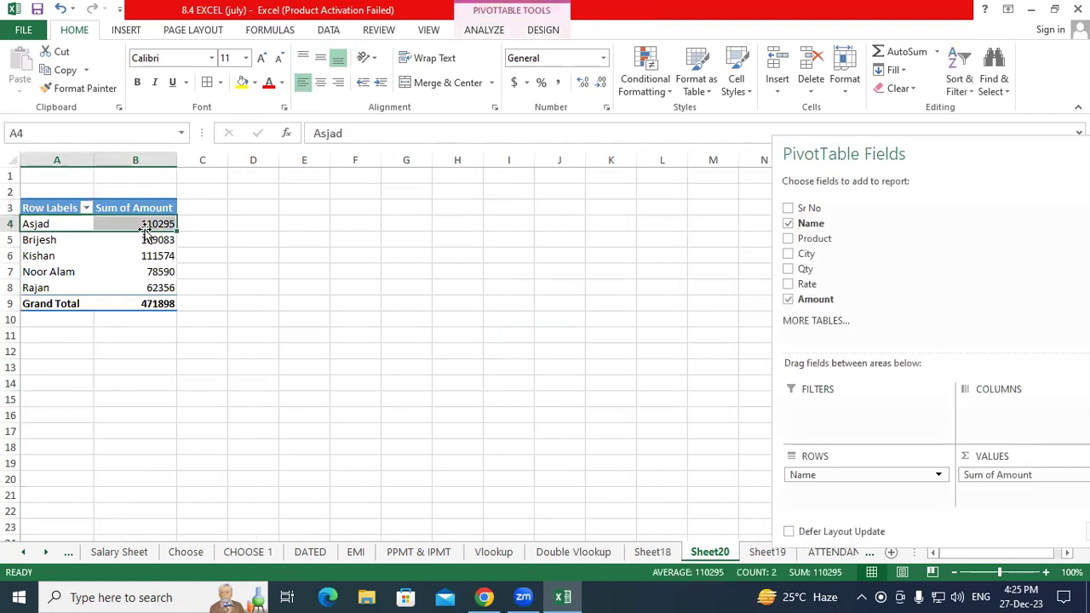
pyautogui.click(229, 238)
pyautogui.moveTo(49, 243); pyautogui.dragTo(146, 281)
pyautogui.click(100, 337)
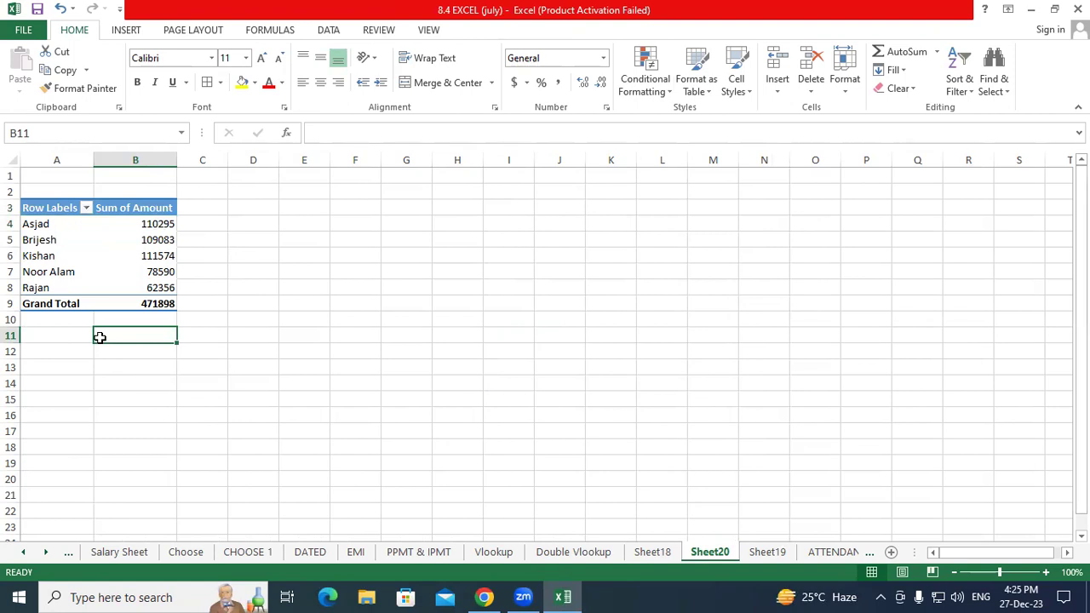
# Filter the PivotTable's row labels so that only the first name in the list is included
pyautogui.click(54, 214)
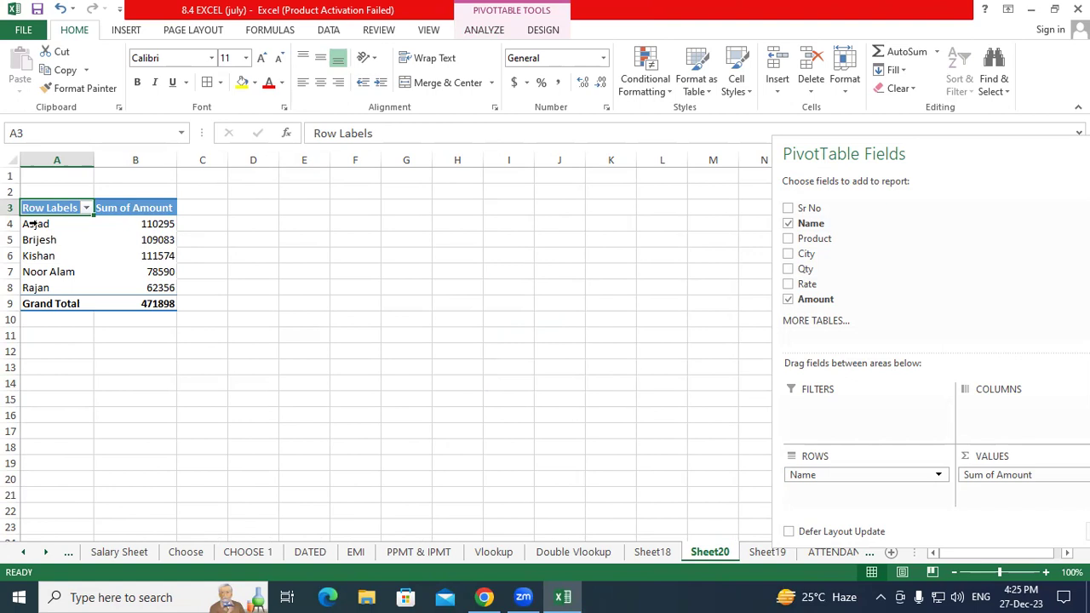
pyautogui.press('super+plus')
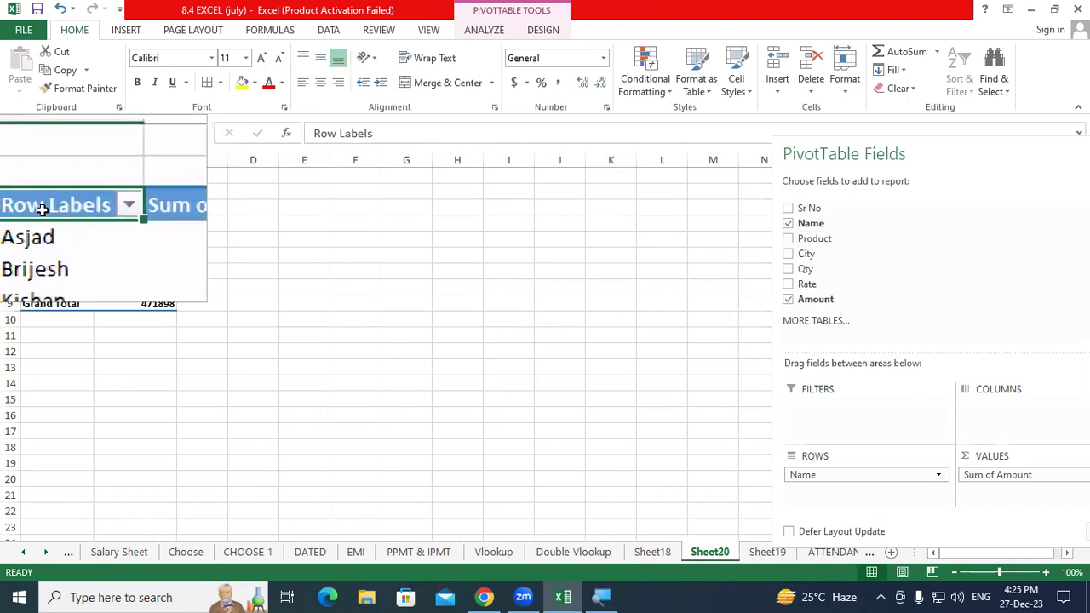
pyautogui.click(84, 210)
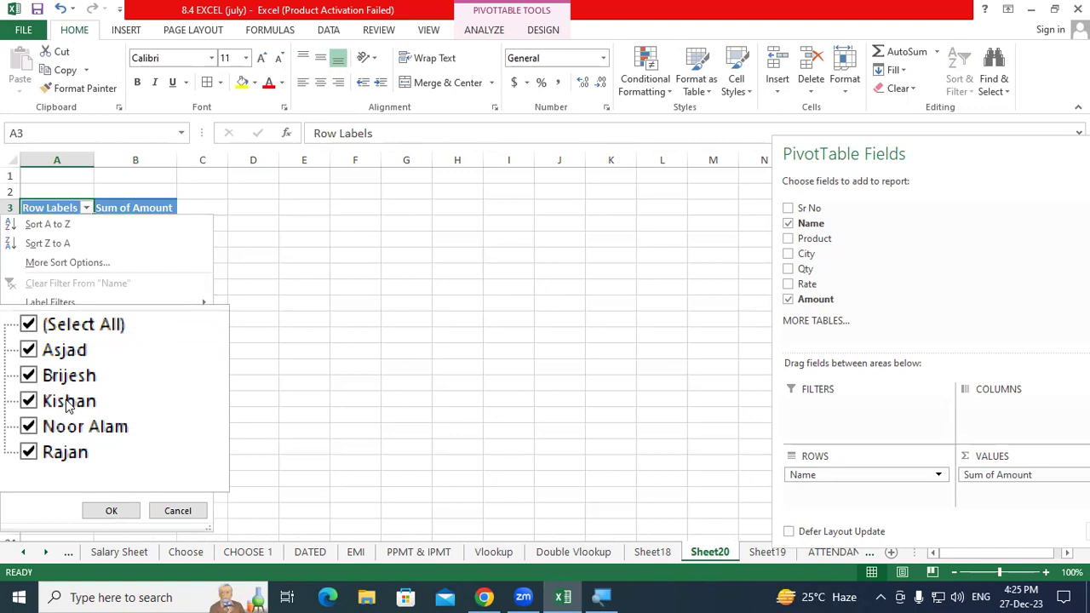
pyautogui.press('super+Escape')
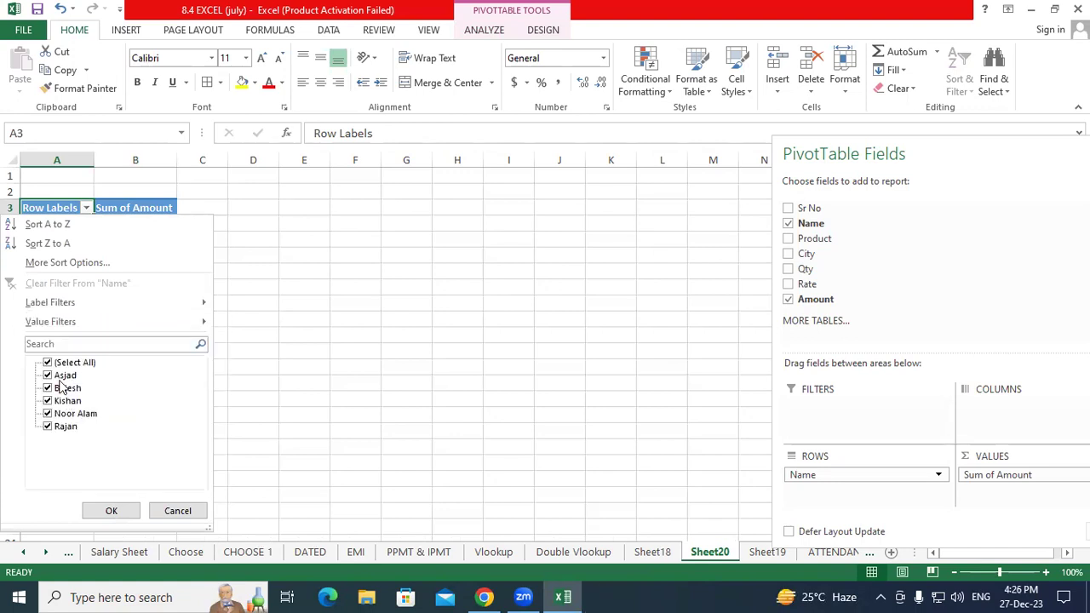
pyautogui.click(49, 364)
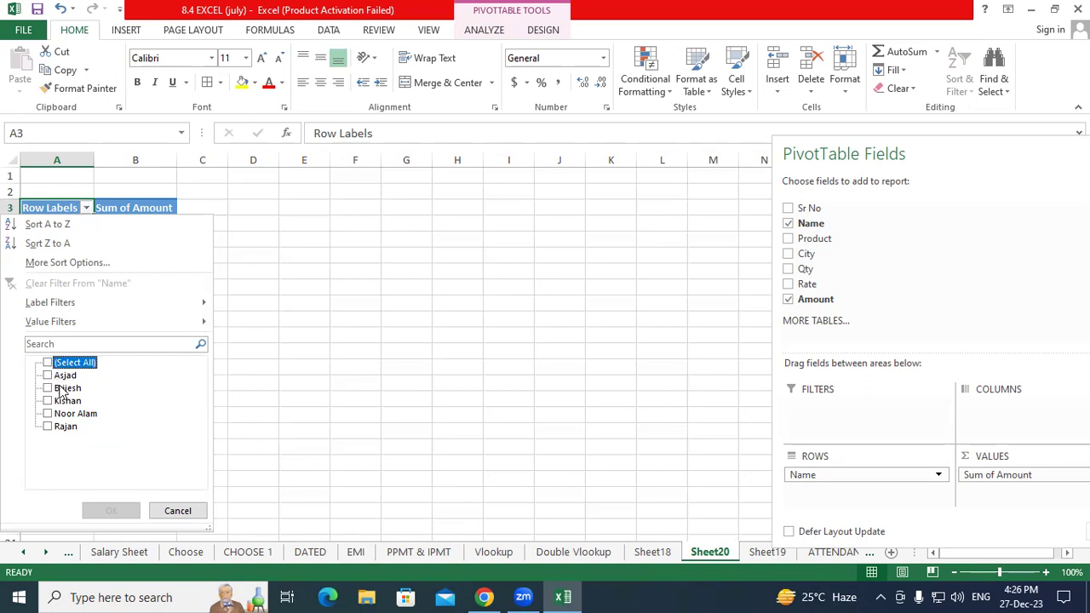
pyautogui.click(50, 388)
pyautogui.click(48, 375)
pyautogui.click(48, 388)
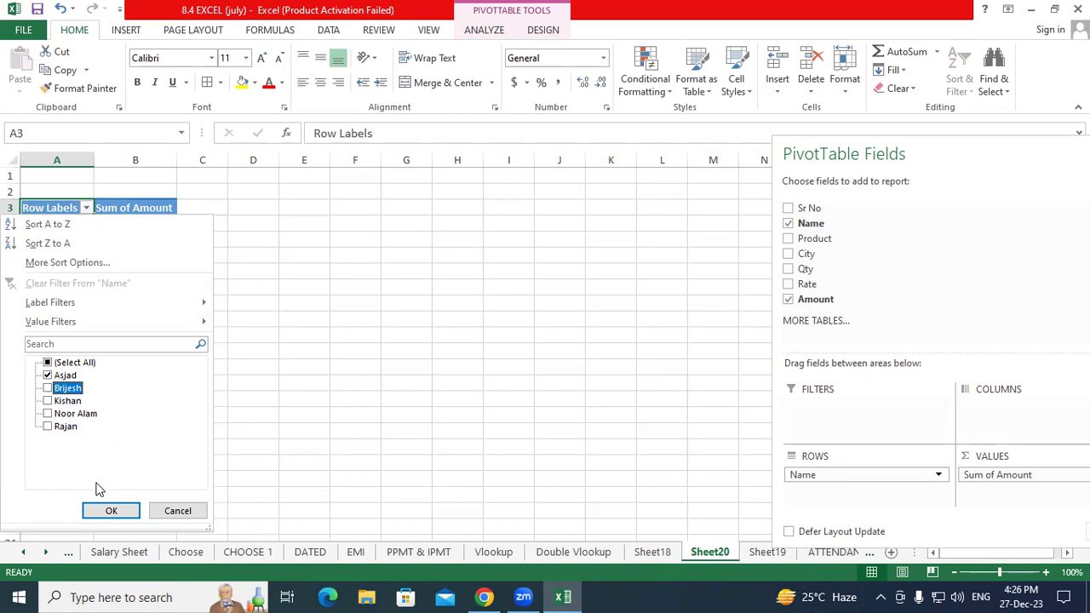
pyautogui.click(108, 509)
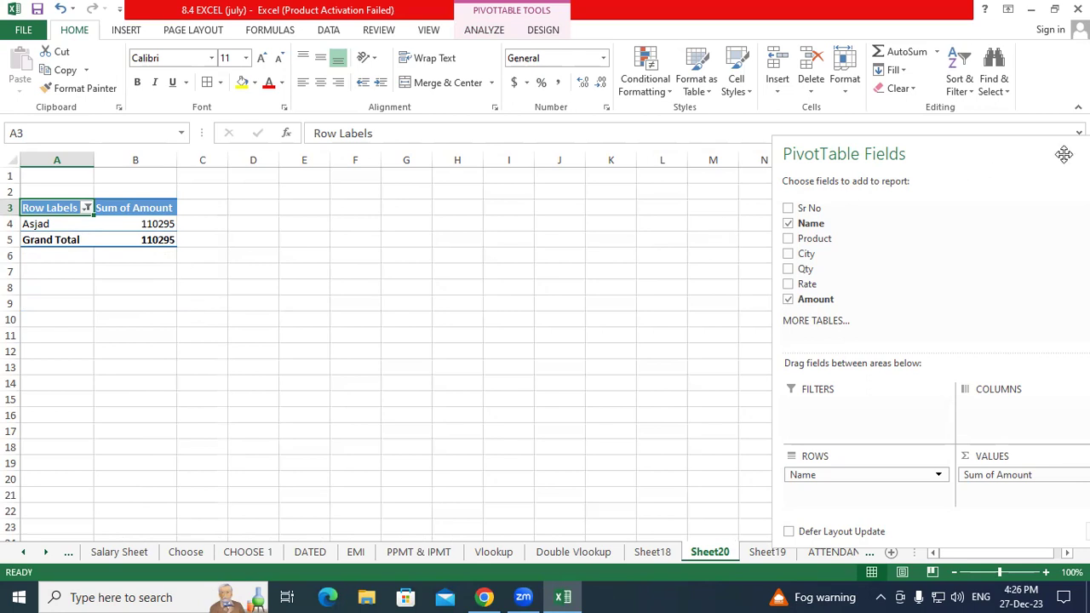
# Move the PivotTable Fields pane fully into view and delete Sheet20 together with its PivotTable
pyautogui.moveTo(1064, 155); pyautogui.dragTo(961, 163)
pyautogui.moveTo(848, 170); pyautogui.dragTo(845, 98)
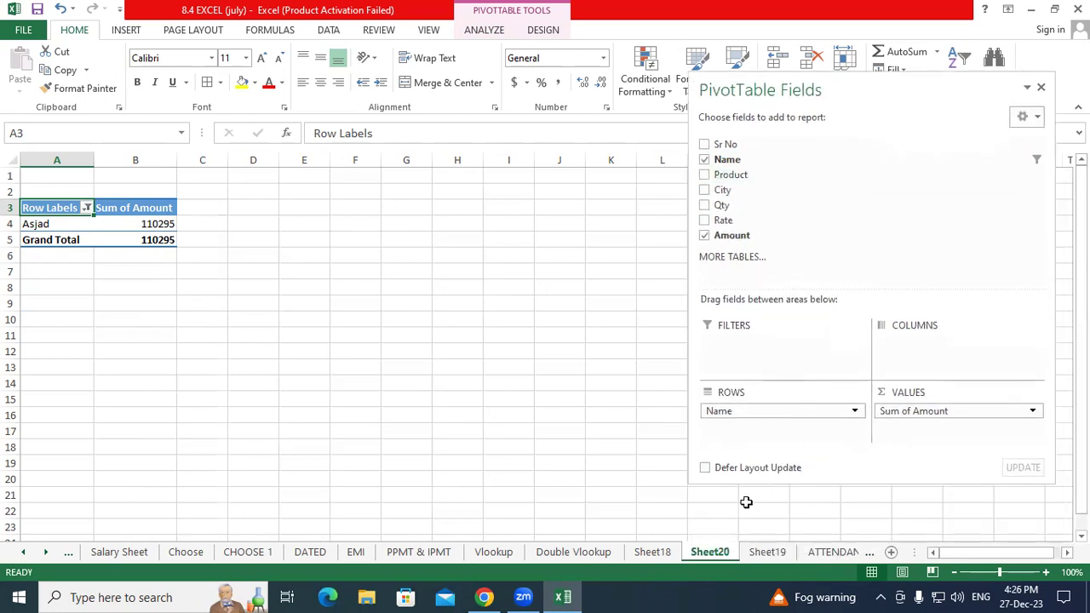
pyautogui.rightClick(717, 552)
pyautogui.click(751, 386)
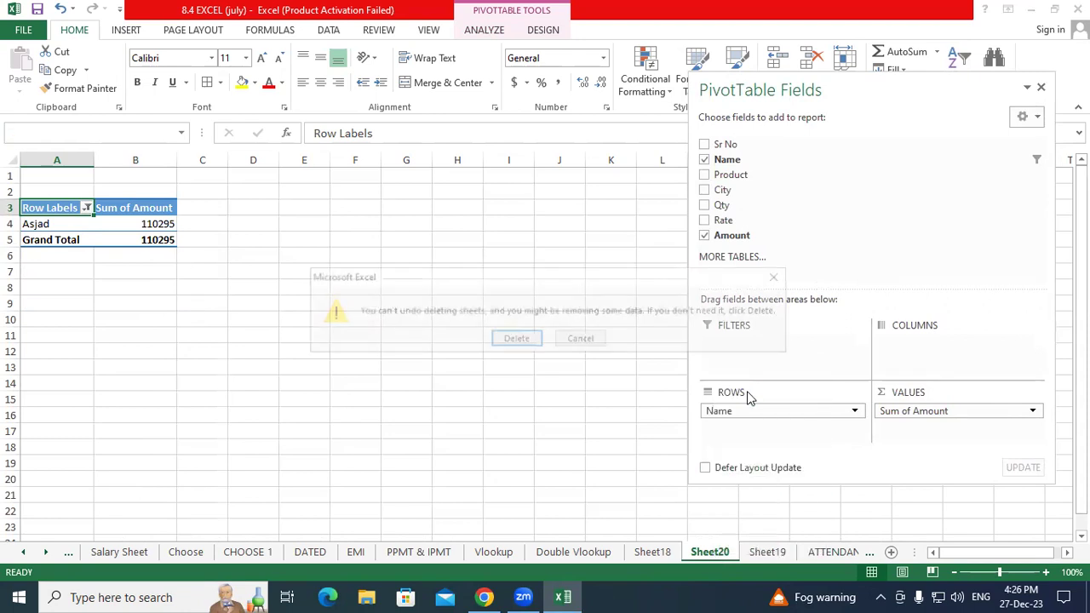
pyautogui.click(517, 339)
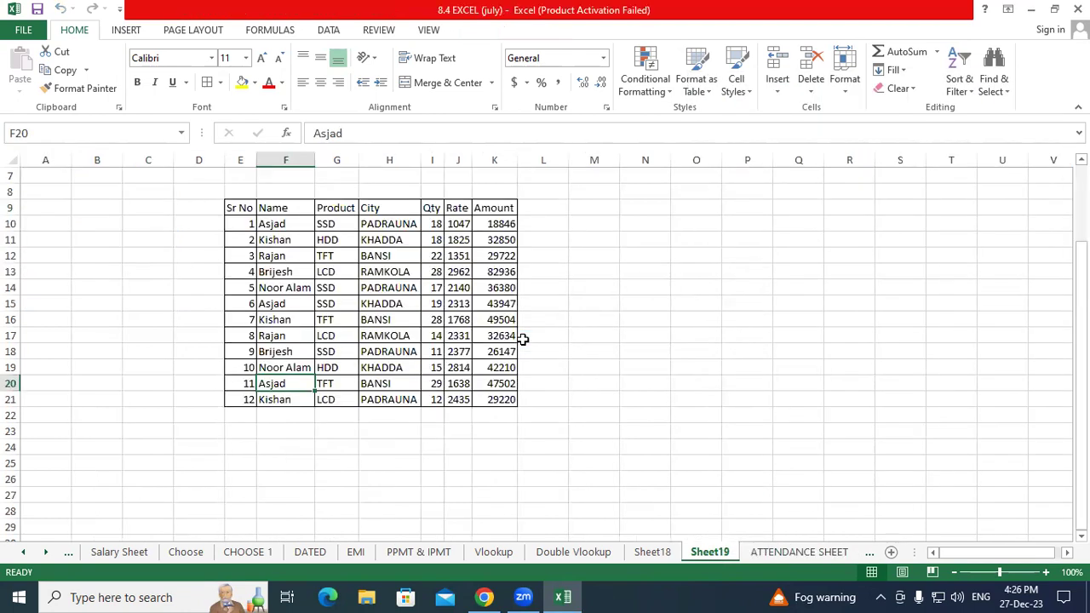
# Create a PivotTable from the range E9:K21 on Sheet19 and place it on the existing worksheet at cell A25
pyautogui.click(273, 256)
pyautogui.moveTo(242, 209); pyautogui.dragTo(491, 401)
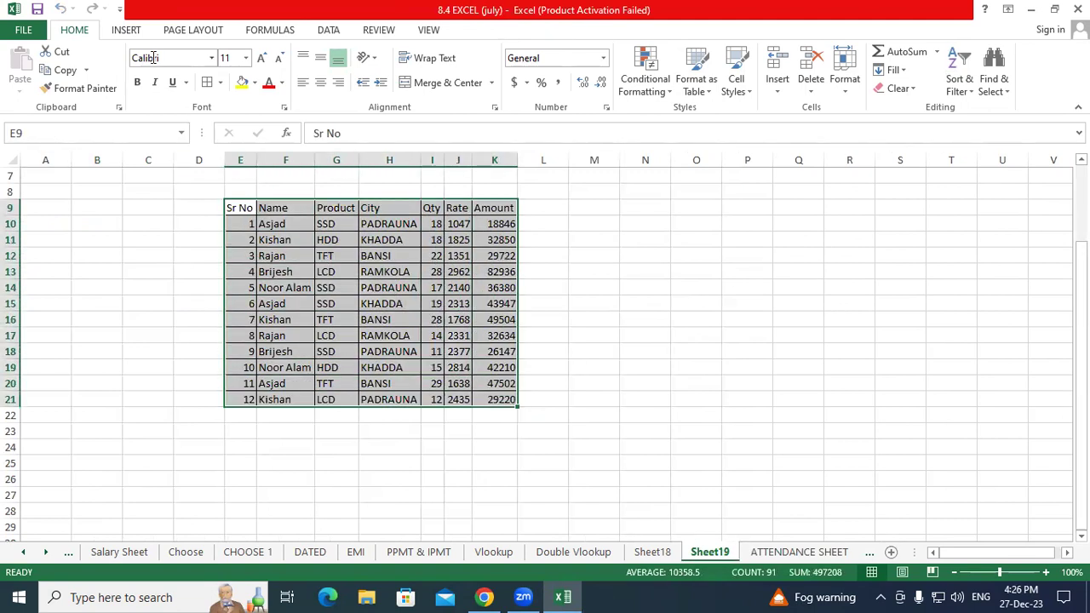
pyautogui.click(135, 35)
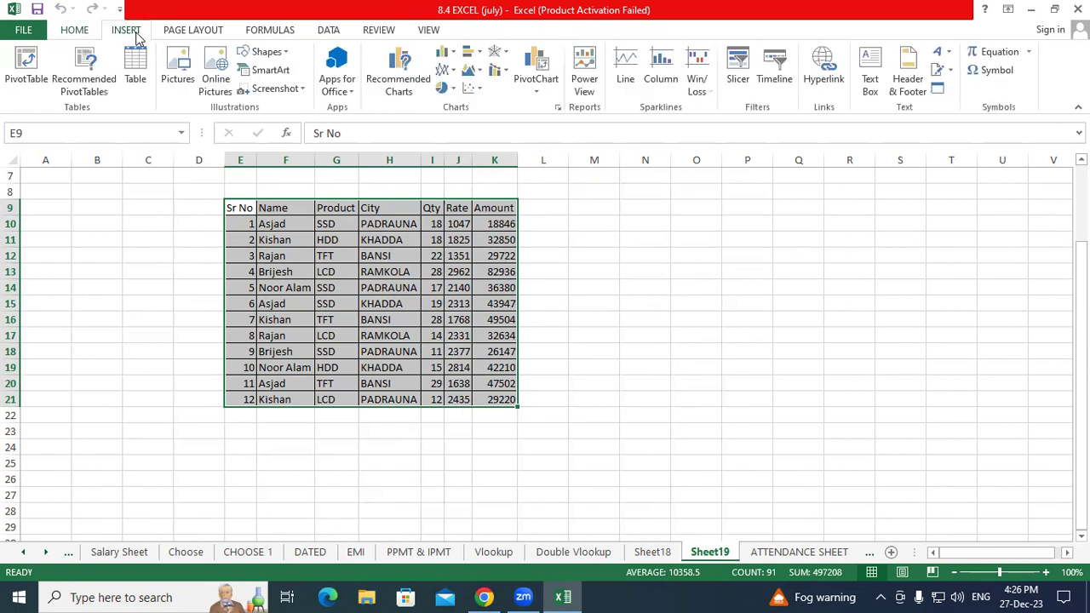
pyautogui.click(28, 67)
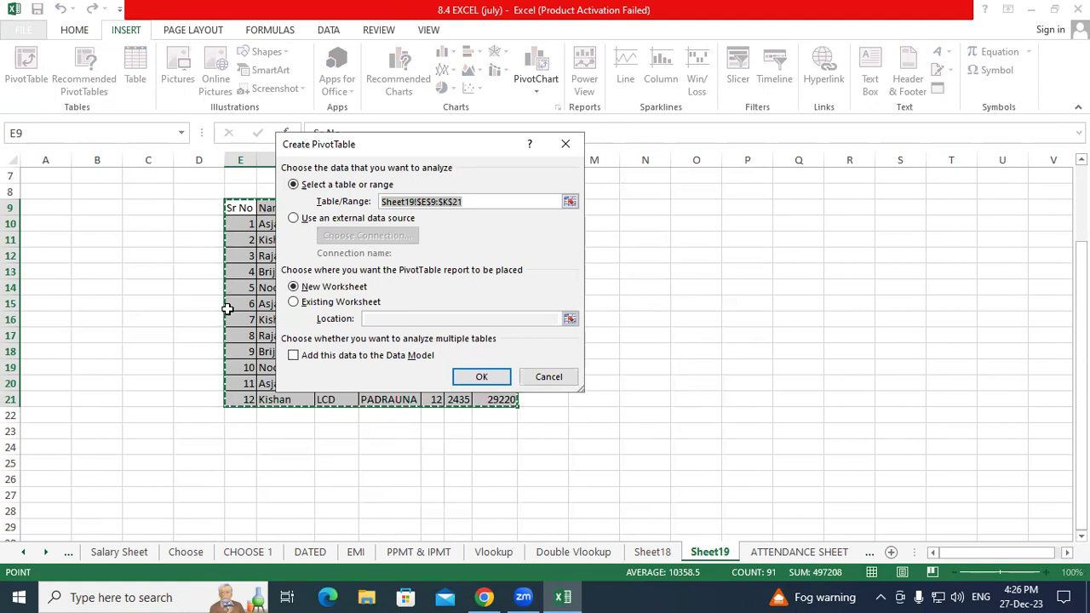
pyautogui.click(349, 303)
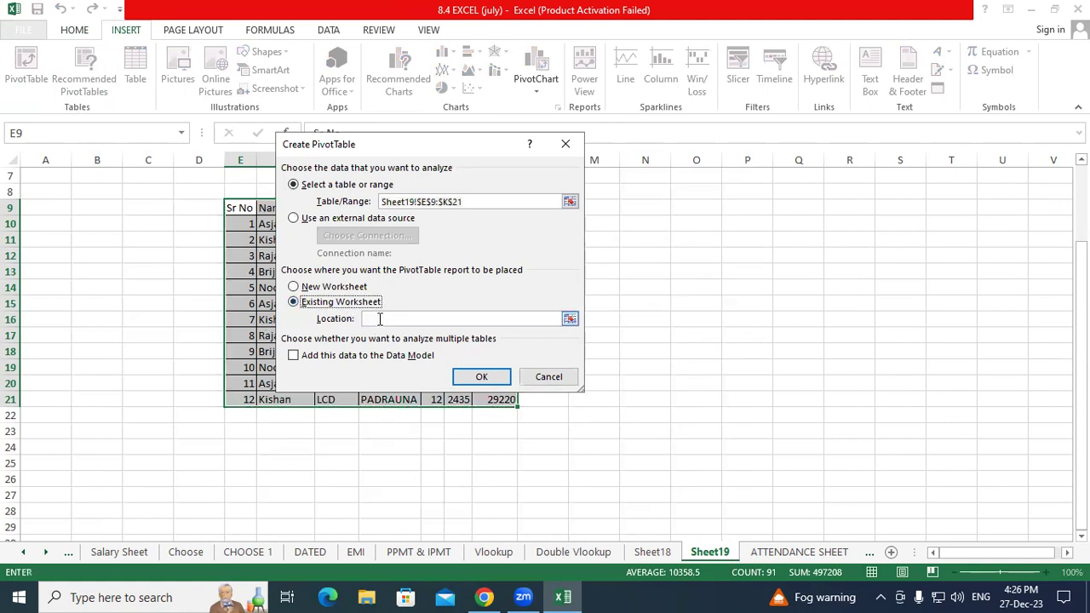
pyautogui.click(31, 465)
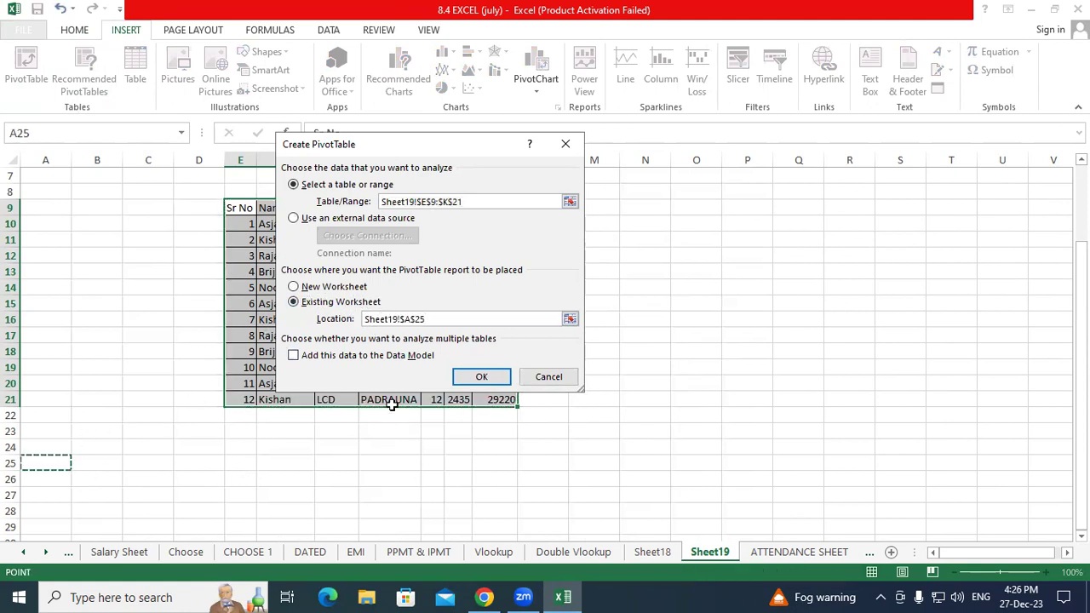
pyautogui.click(479, 377)
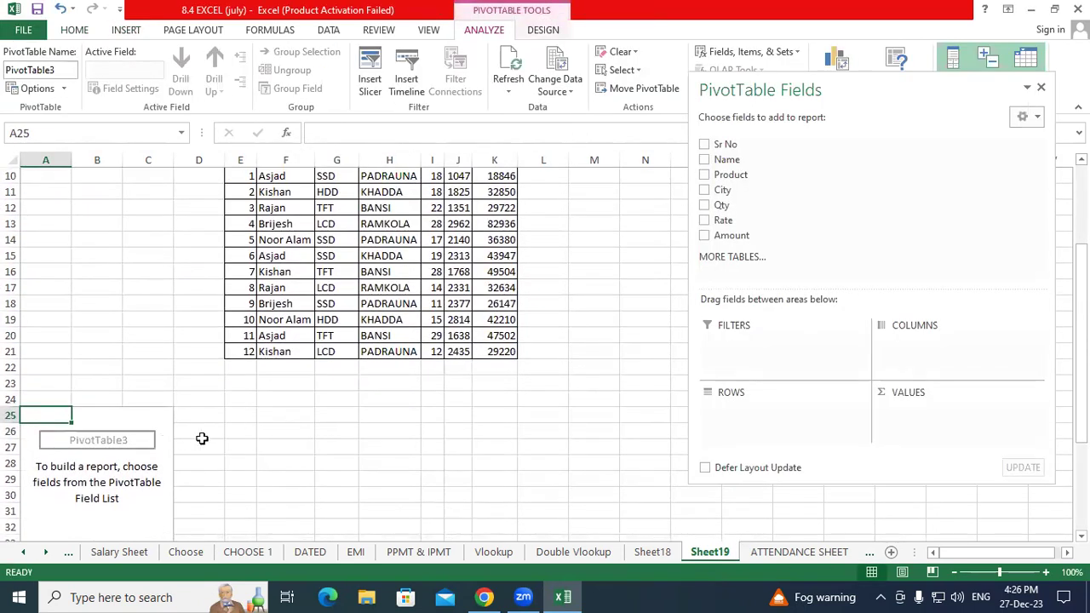
# Add the Name, Product and City fields to the new PivotTable's rows and sum the Qty field as its values
pyautogui.scroll(2, 739, 387)
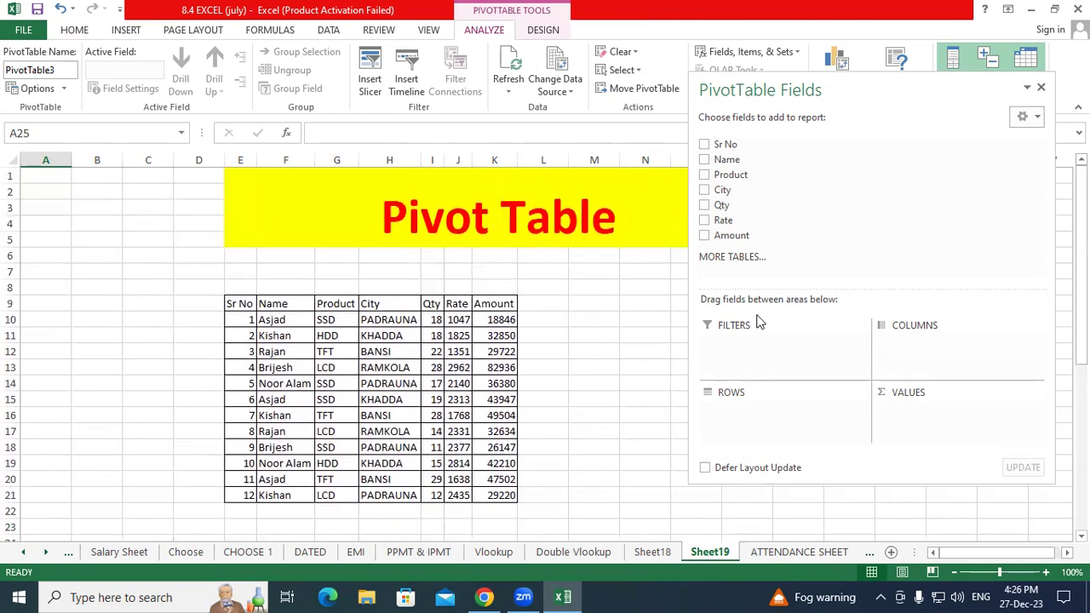
pyautogui.scroll(-3, 755, 319)
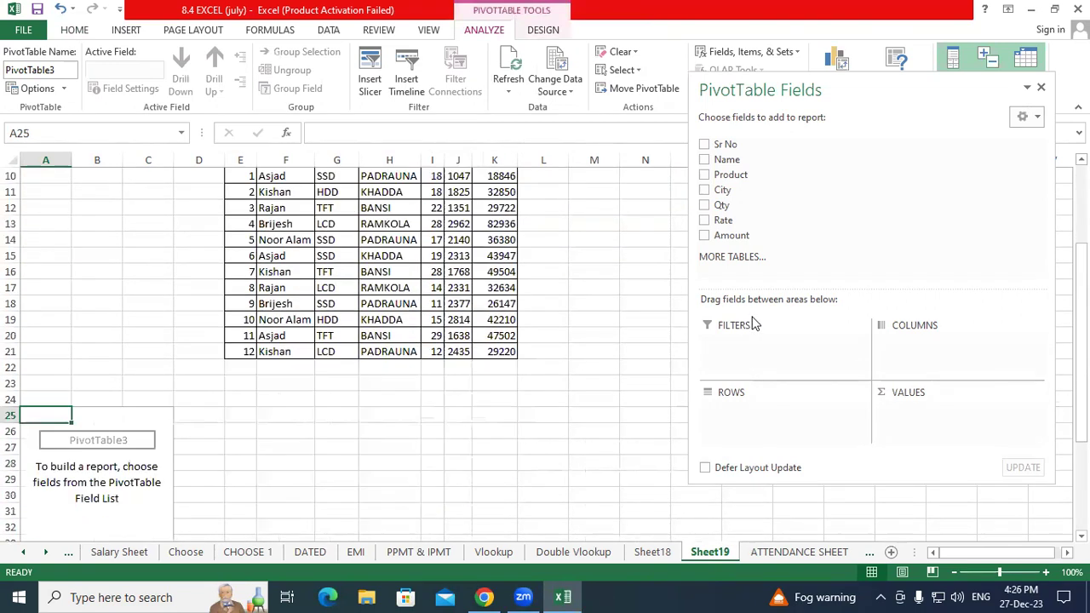
pyautogui.click(704, 161)
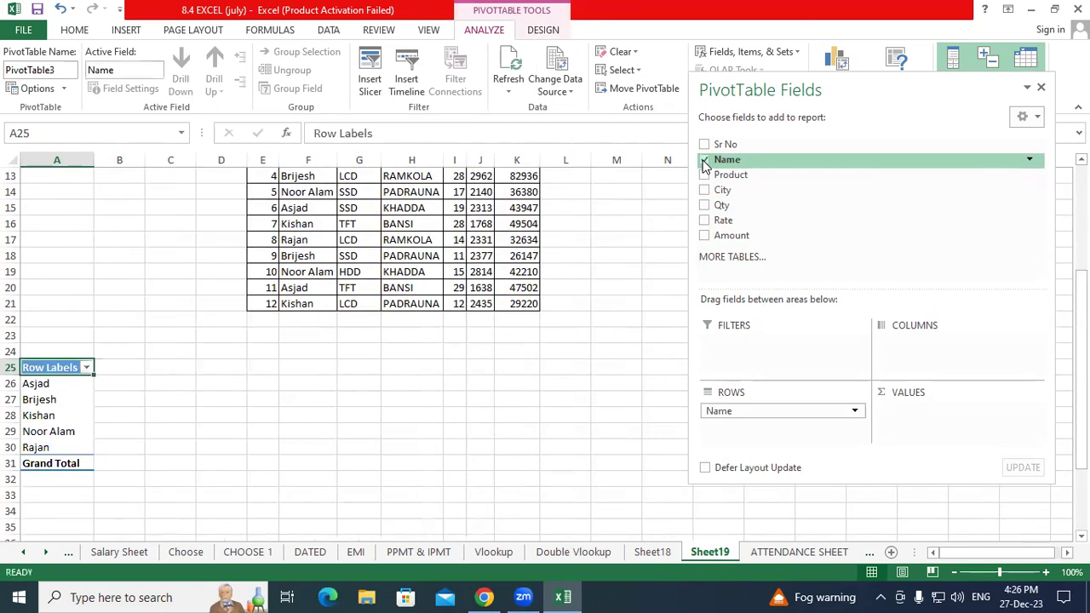
pyautogui.click(704, 176)
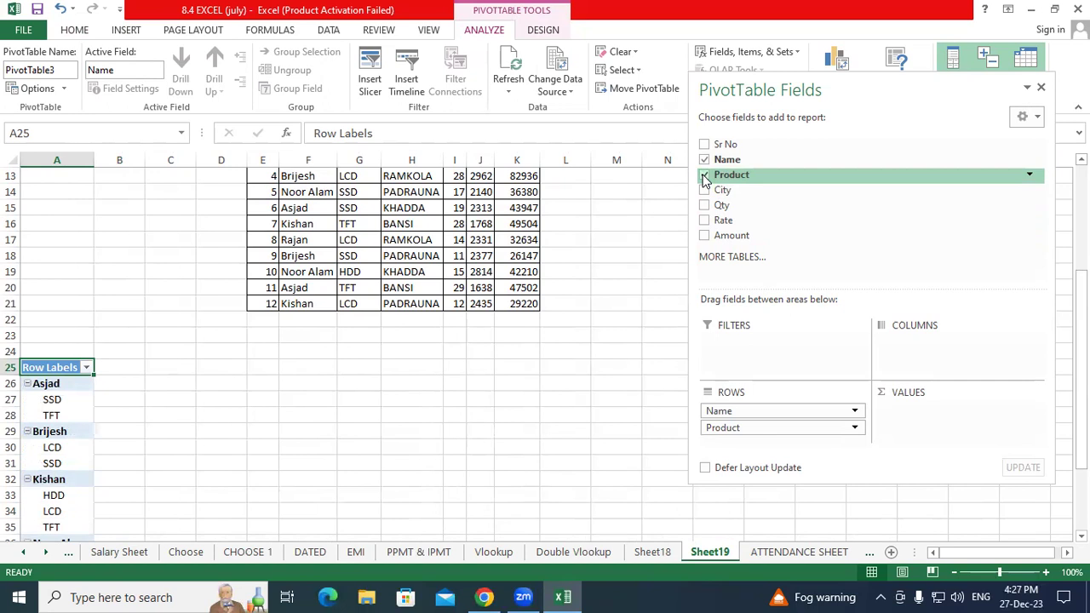
pyautogui.click(704, 190)
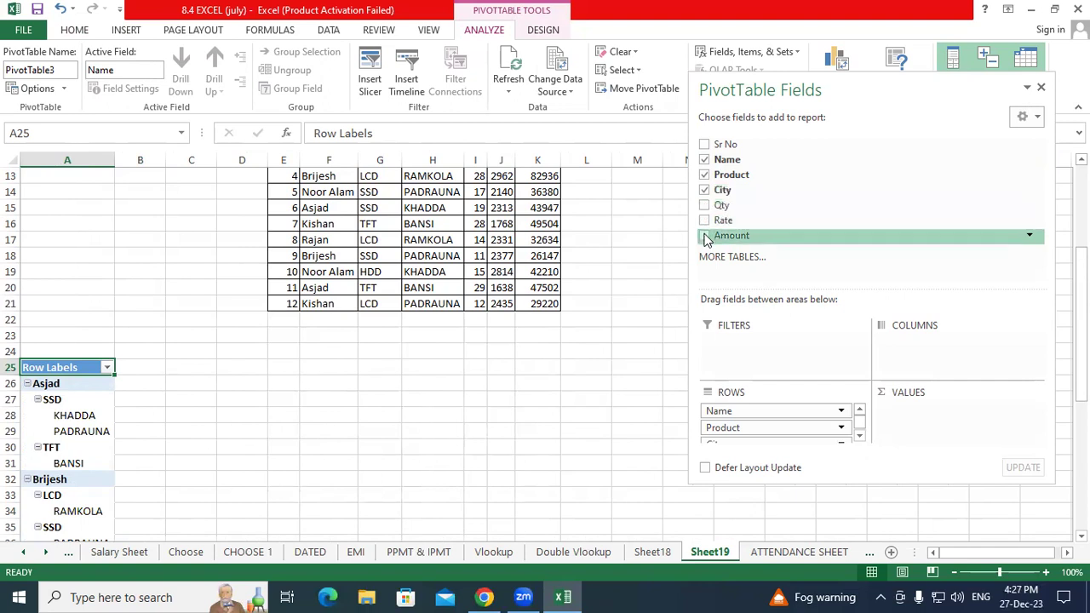
pyautogui.click(704, 206)
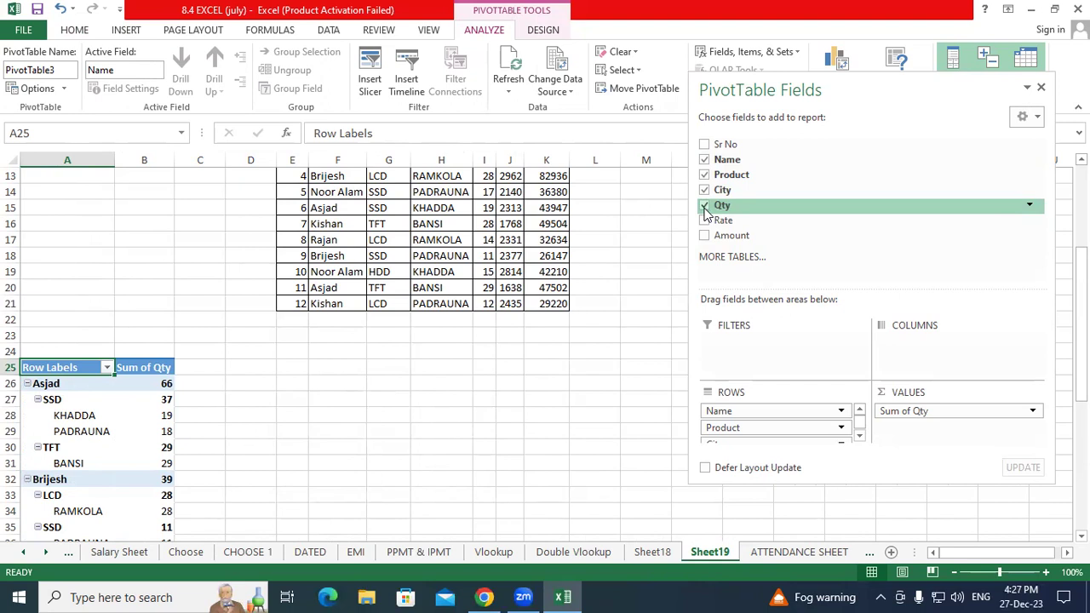
pyautogui.scroll(-3, 132, 360)
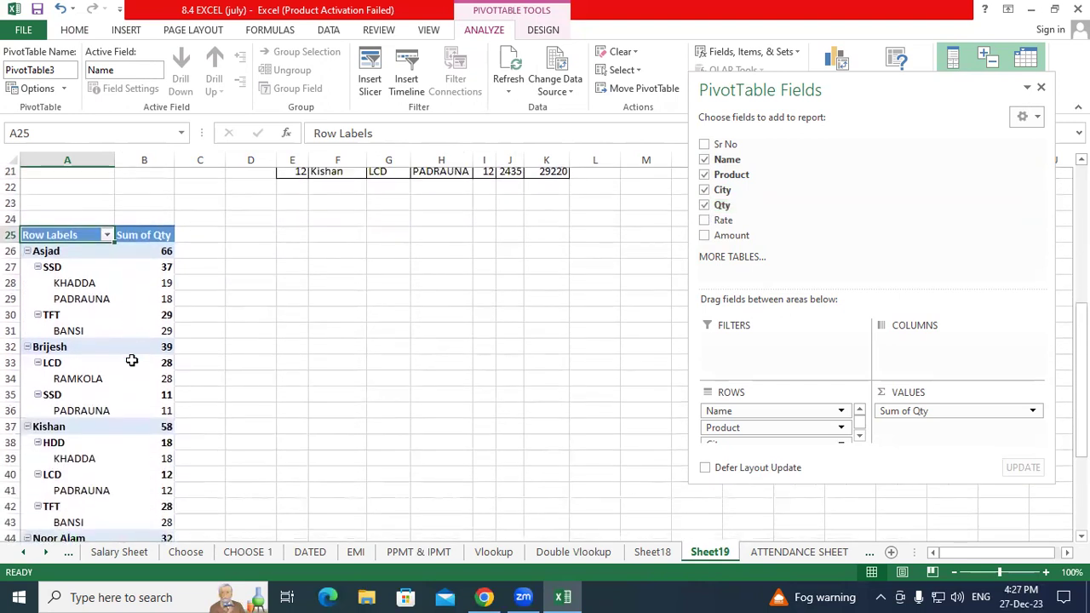
pyautogui.moveTo(129, 355)
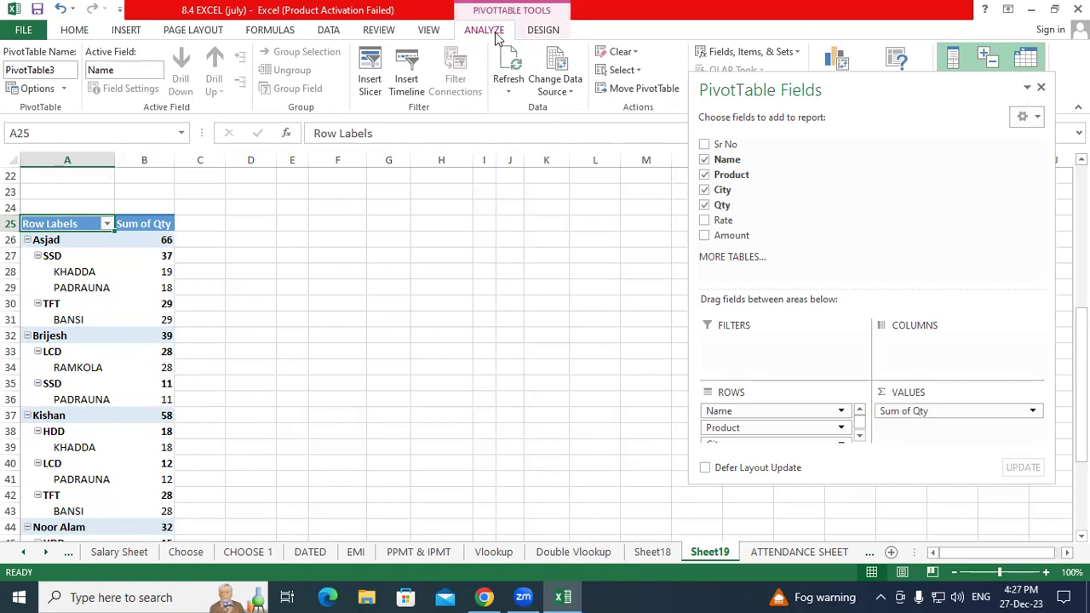
# Insert slicers for Name, Product and City and spread them out separately beside the PivotTable
pyautogui.click(372, 75)
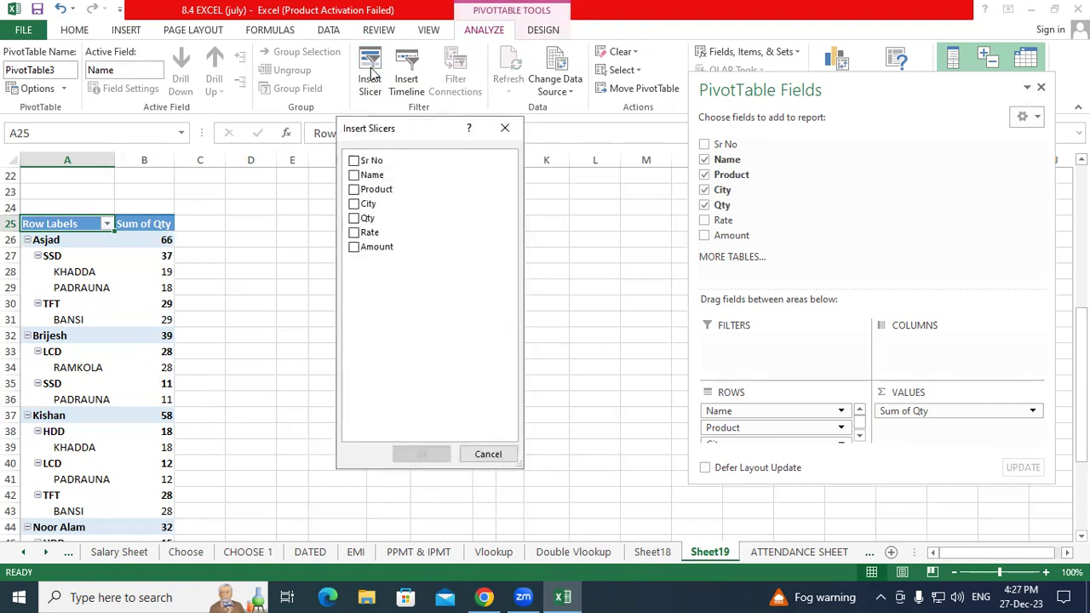
pyautogui.click(355, 175)
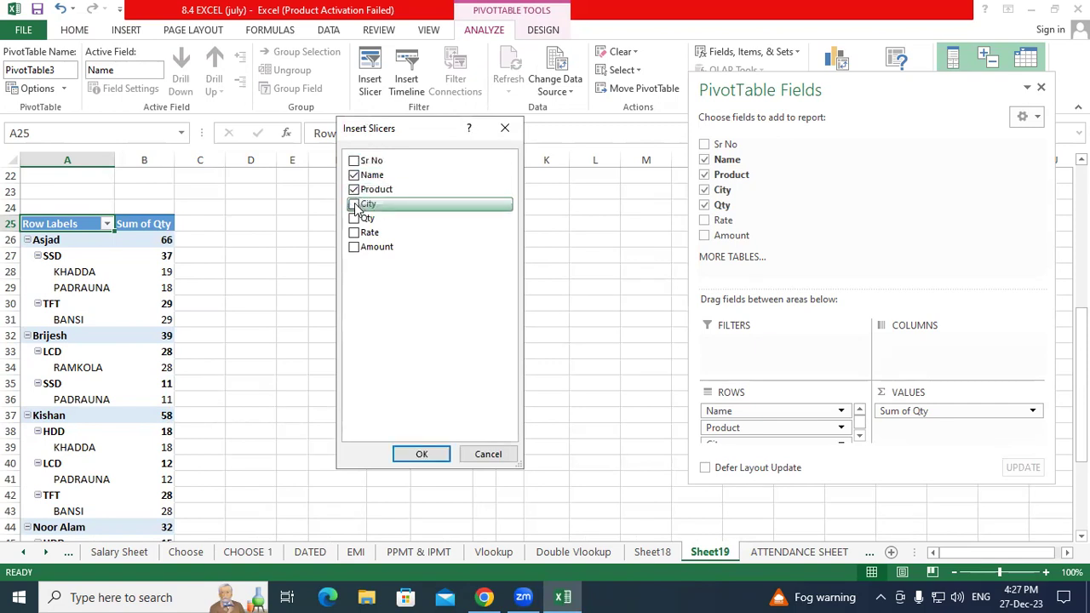
pyautogui.click(418, 451)
pyautogui.moveTo(641, 289); pyautogui.dragTo(903, 317)
pyautogui.moveTo(559, 341); pyautogui.dragTo(707, 230)
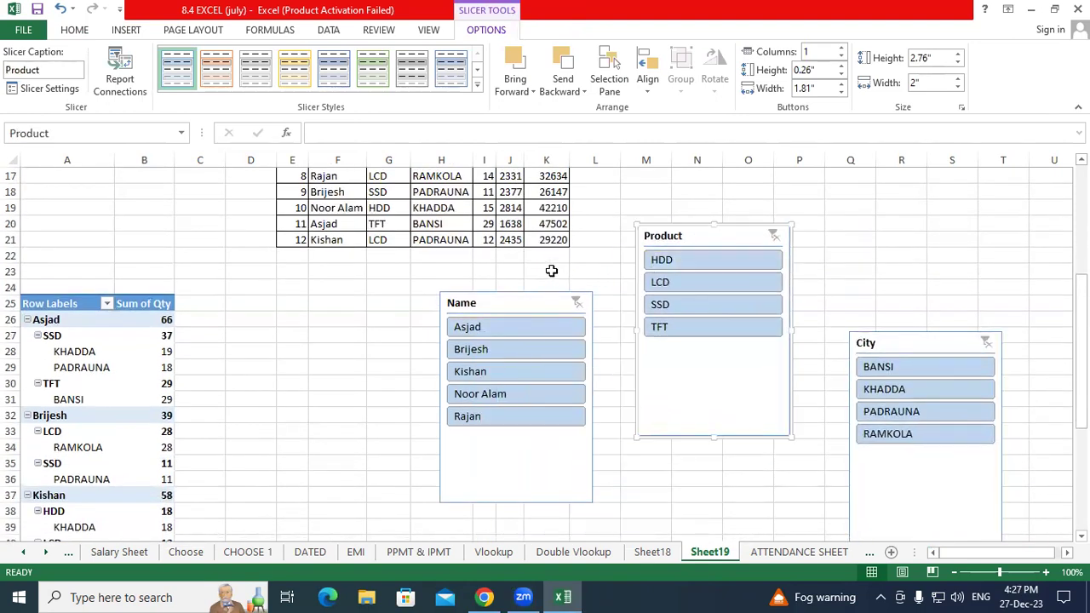
pyautogui.moveTo(496, 304); pyautogui.dragTo(487, 283)
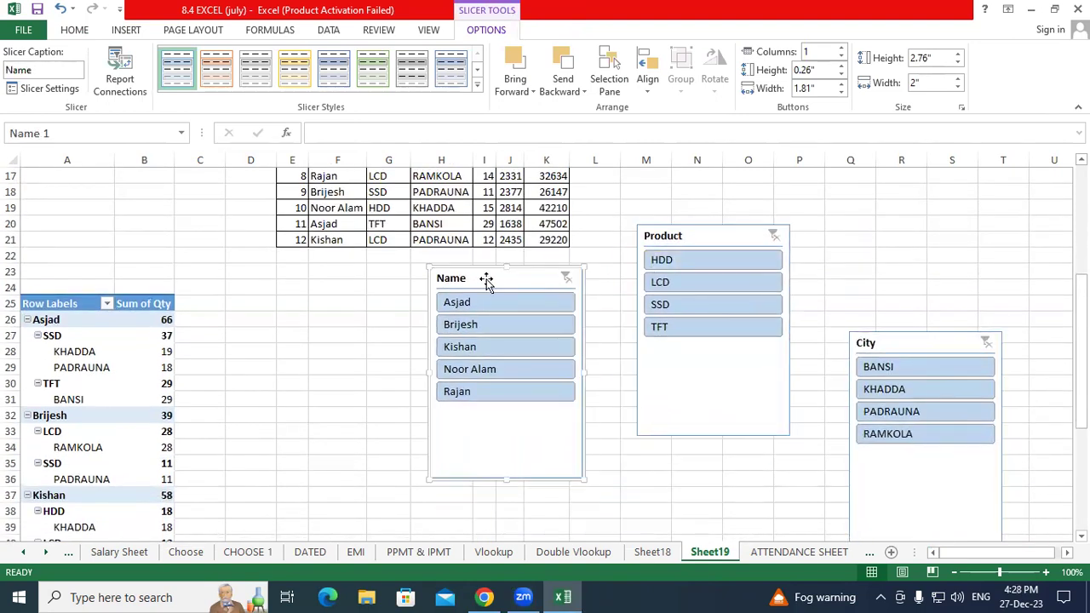
# Filter the PivotTable to the first person listed in the Name slicer
pyautogui.click(487, 306)
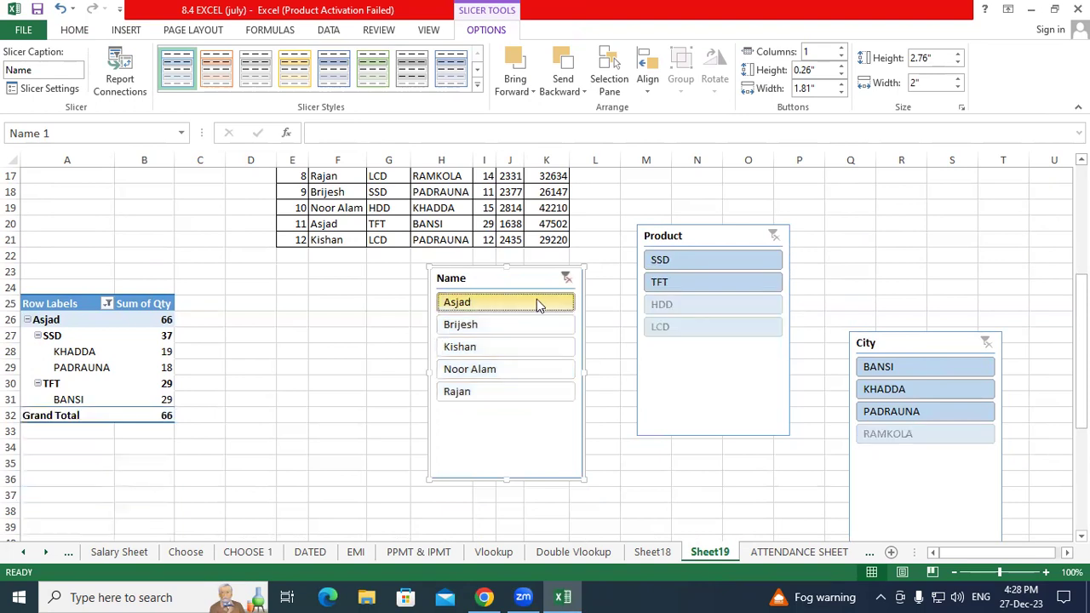
# Narrow the already filtered PivotTable to the SSD product and the PADRAUNA city with the slicers
pyautogui.click(679, 264)
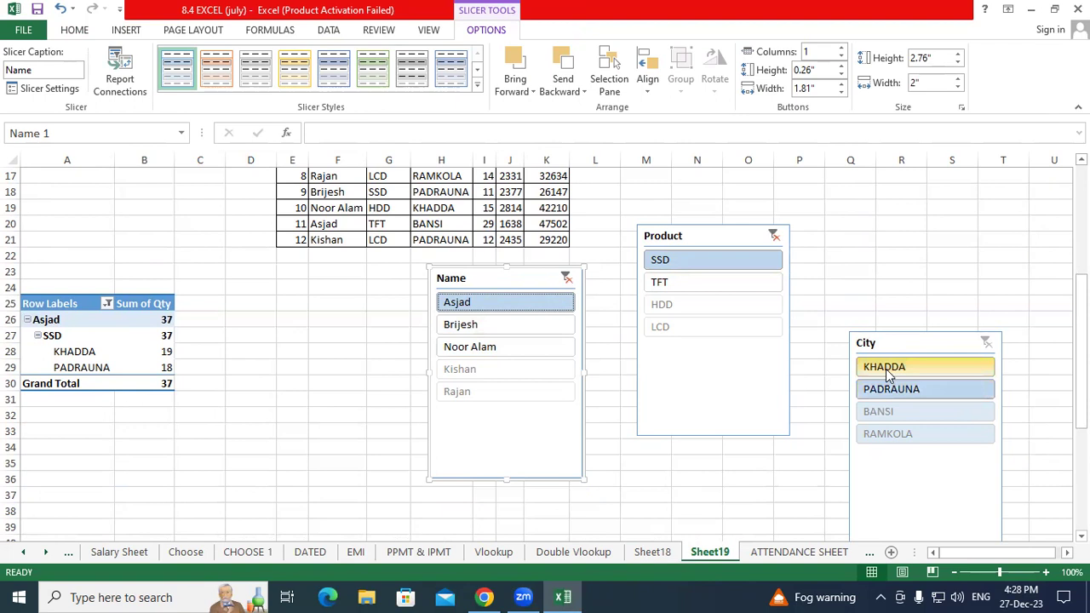
pyautogui.click(95, 351)
pyautogui.click(164, 351)
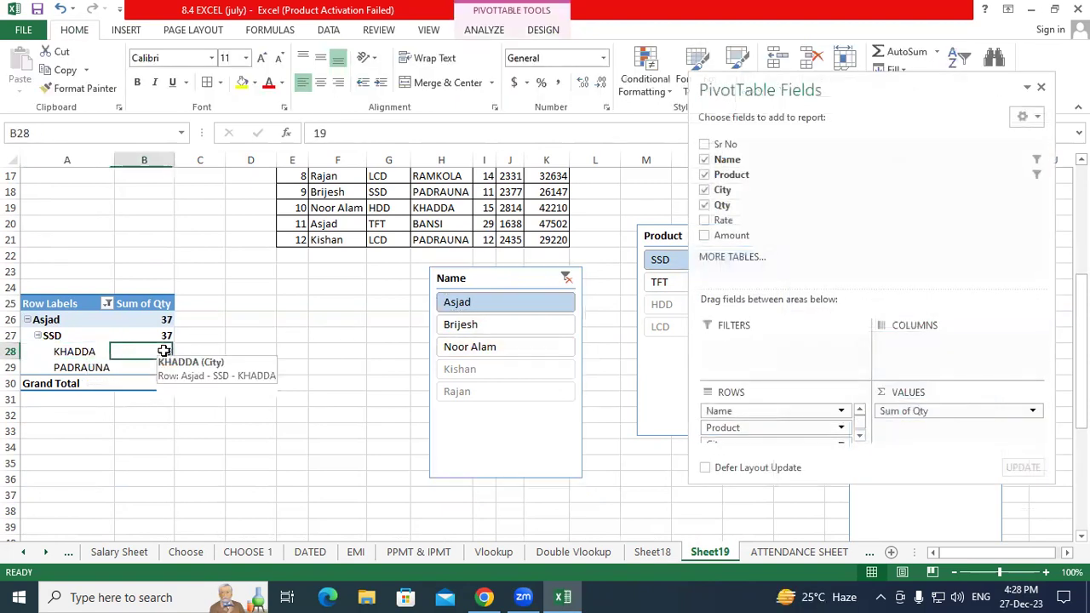
pyautogui.click(150, 367)
pyautogui.click(82, 351)
pyautogui.click(243, 382)
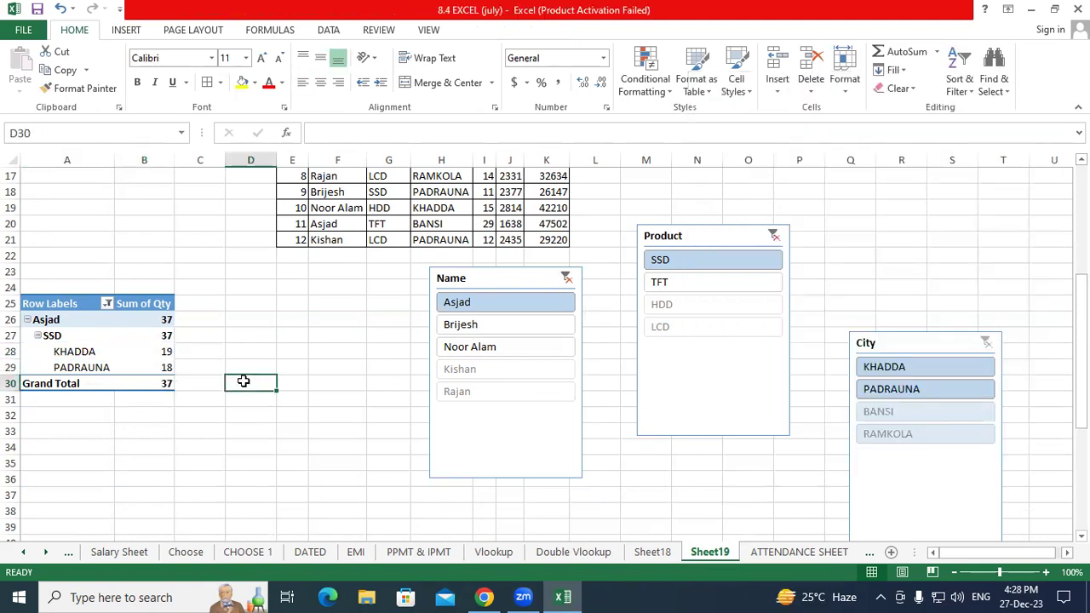
pyautogui.click(123, 358)
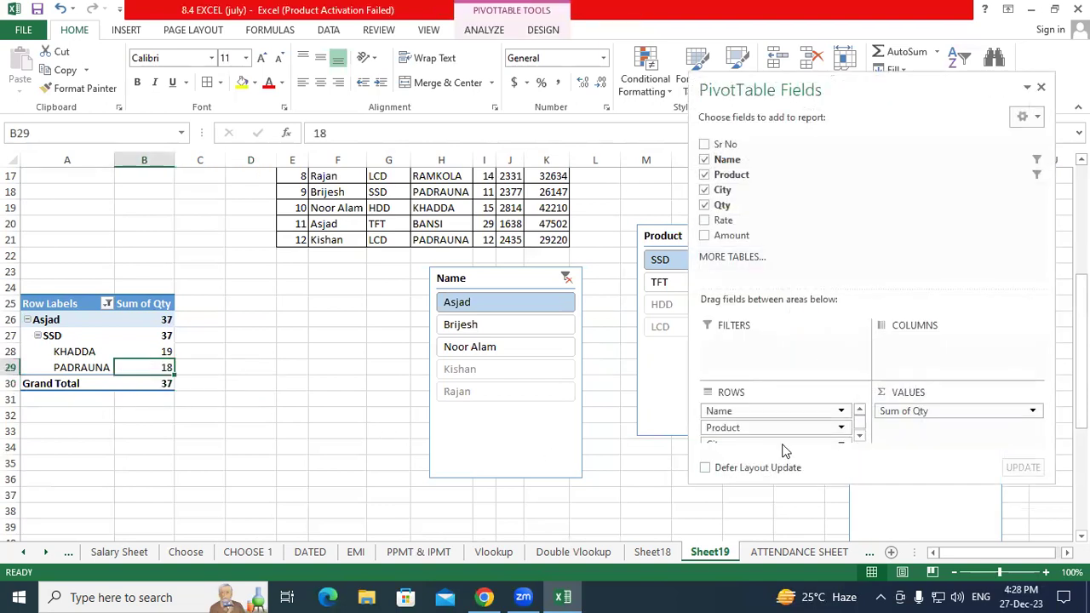
pyautogui.click(659, 237)
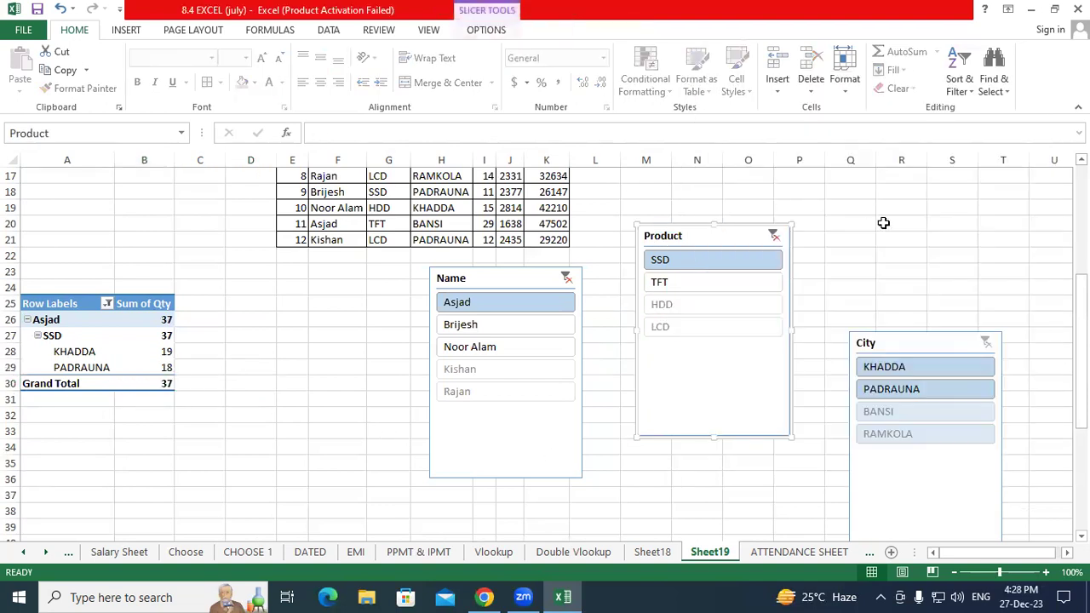
pyautogui.click(900, 390)
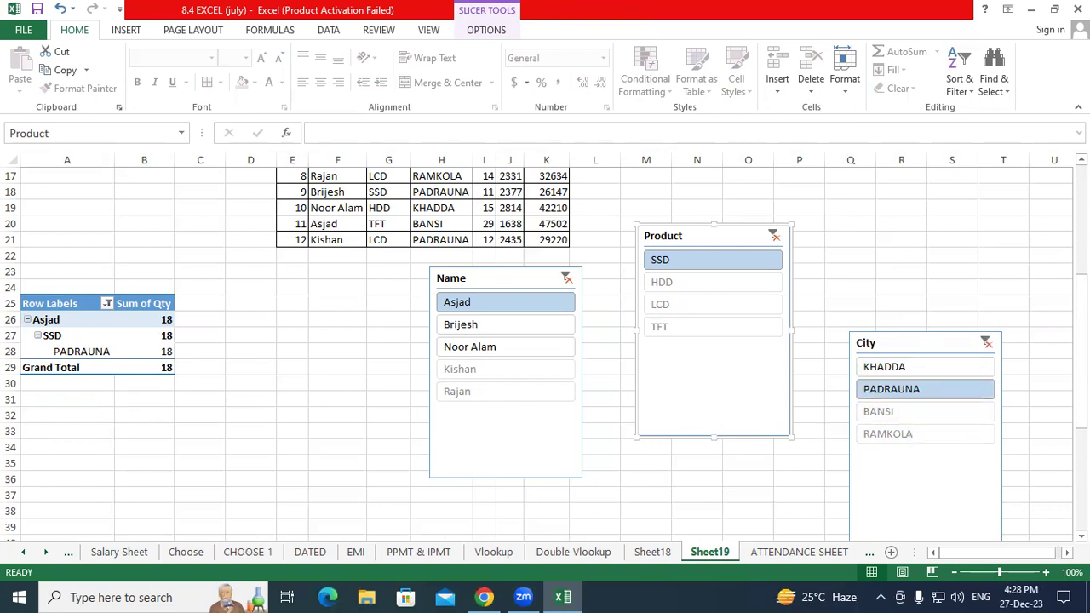
# Clear the filters of the City, Product and Name slicers
pyautogui.click(985, 341)
pyautogui.click(773, 236)
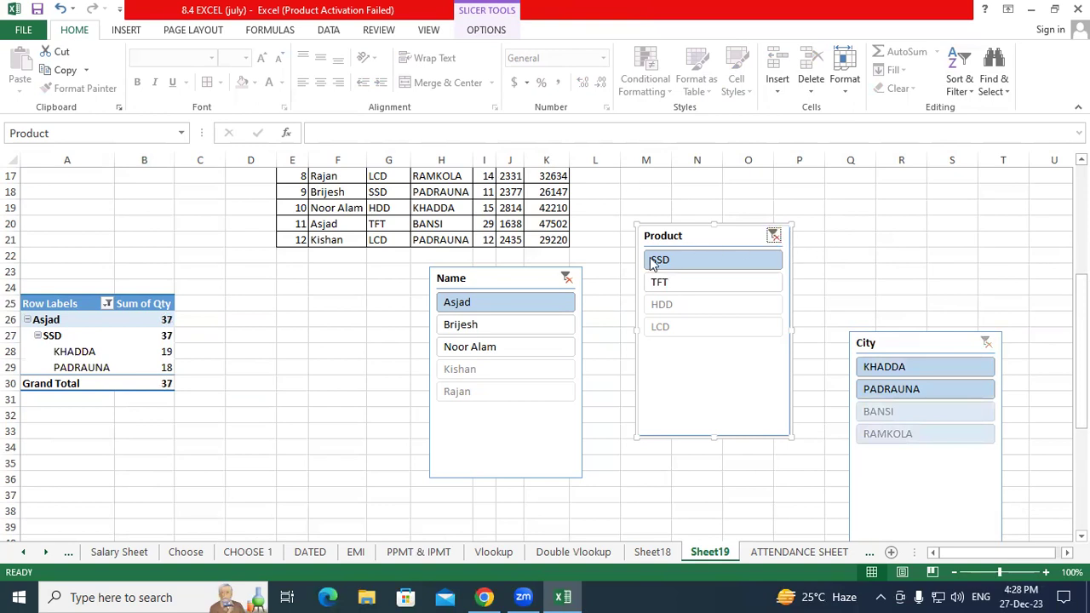
pyautogui.click(566, 278)
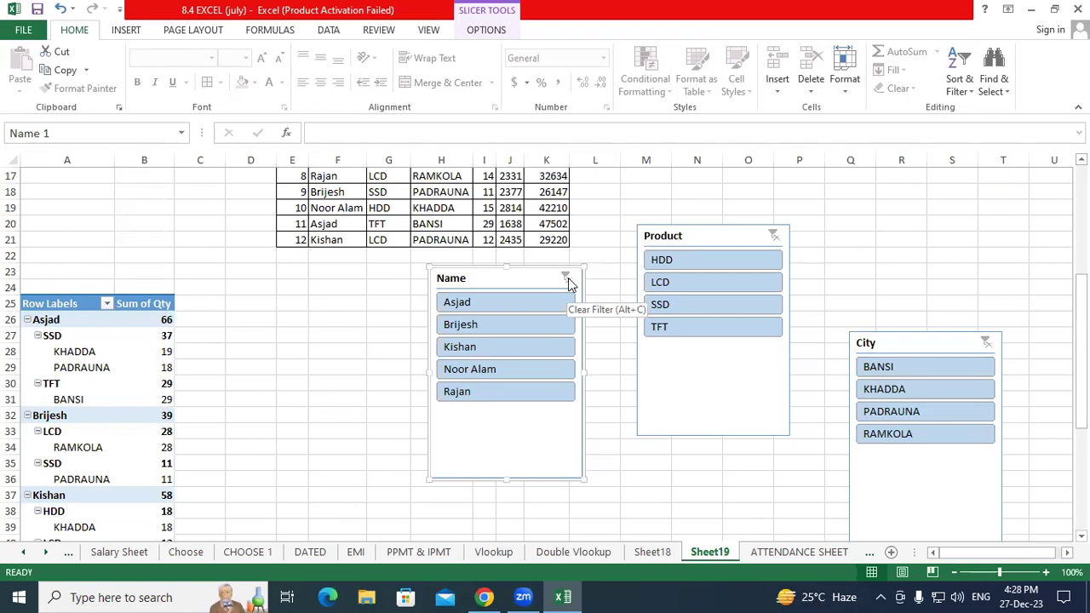
# Filter the PivotTable to the PADRAUNA city and the second person in the Name slicer, and clear both filters
pyautogui.click(877, 415)
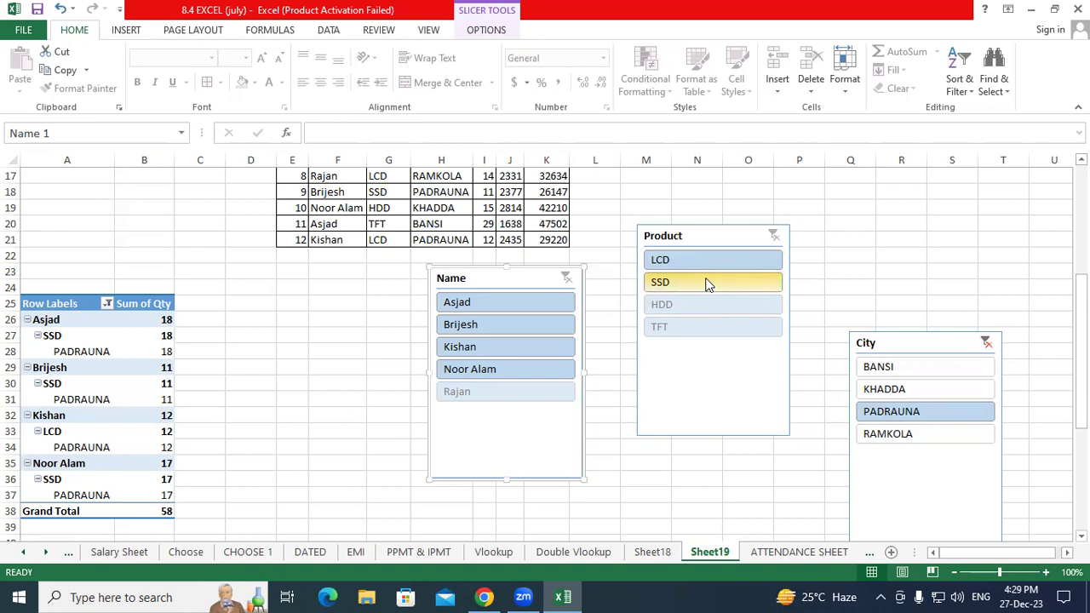
pyautogui.click(506, 329)
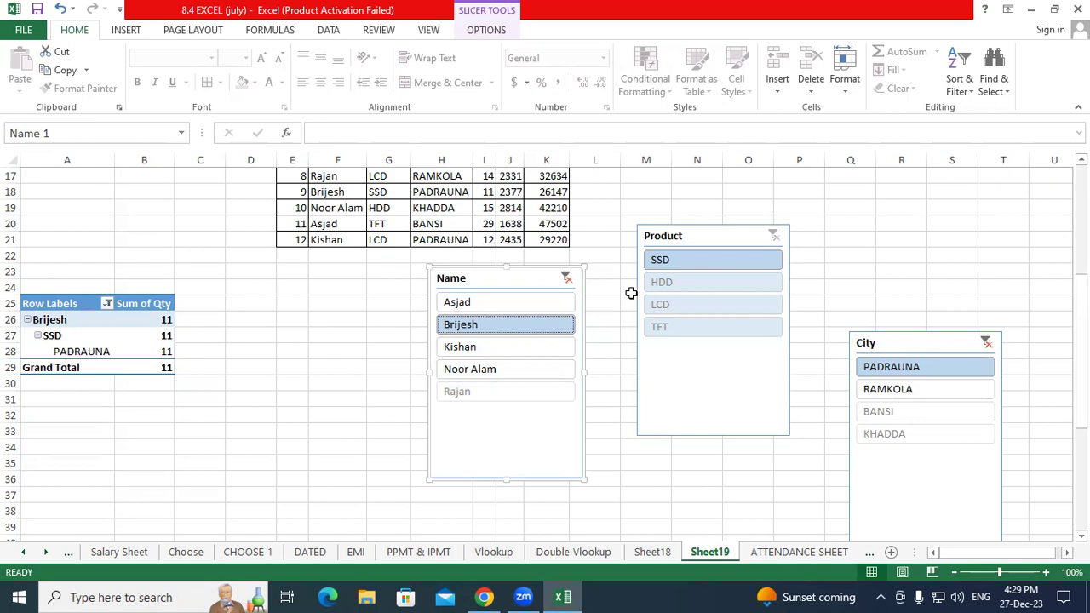
pyautogui.click(566, 277)
pyautogui.click(986, 342)
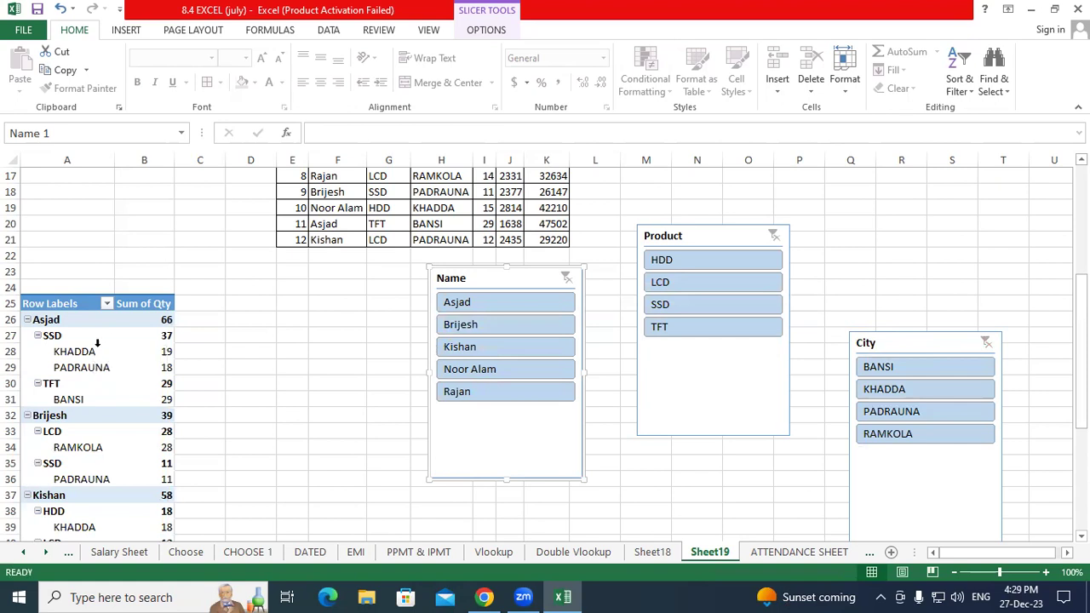
# Move the Product and Name slicers down so they sit beside the PivotTable, roughly level with the City slicer
pyautogui.moveTo(1080, 352); pyautogui.dragTo(1079, 375)
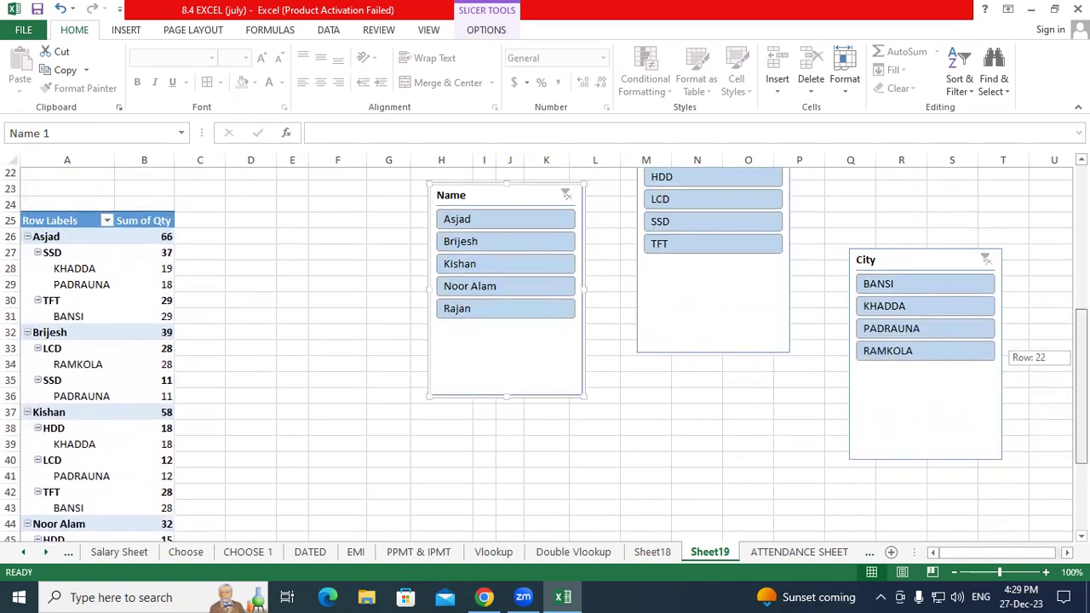
pyautogui.moveTo(1080, 374); pyautogui.dragTo(1079, 375)
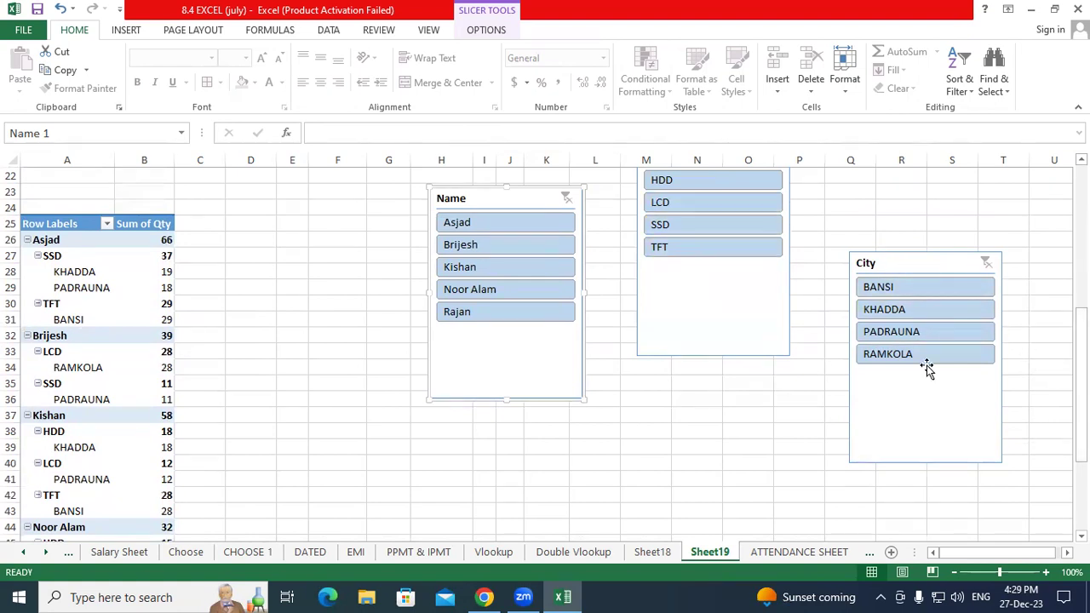
pyautogui.moveTo(1080, 366); pyautogui.dragTo(1079, 340)
pyautogui.moveTo(723, 191); pyautogui.dragTo(716, 292)
pyautogui.moveTo(482, 232); pyautogui.dragTo(482, 269)
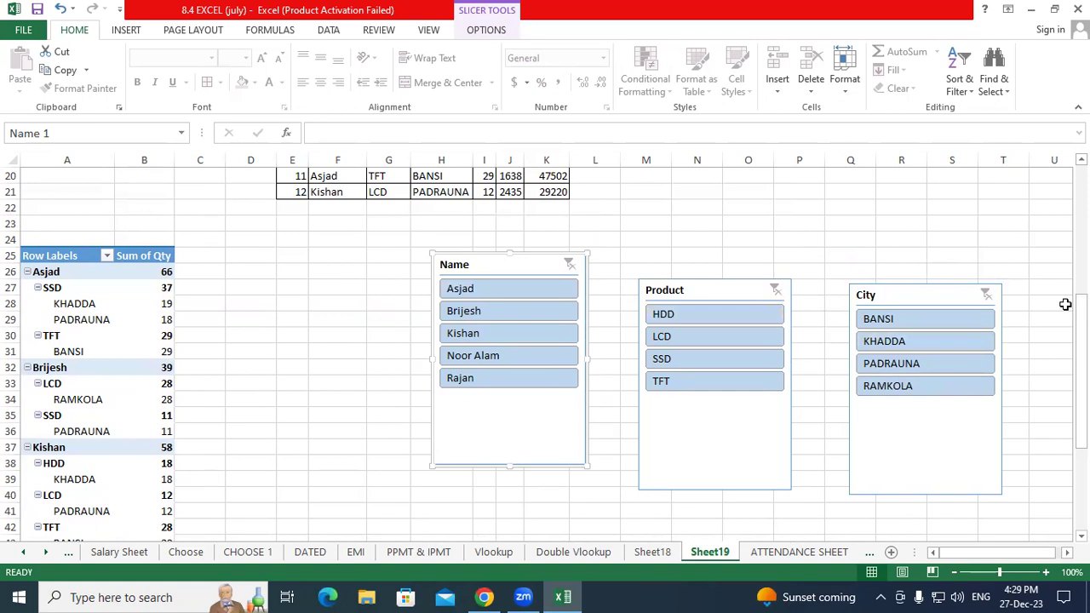
# Filter the PivotTable to the fifth person in the Name slicer and the TFT product, and clear both filters
pyautogui.moveTo(1079, 375); pyautogui.dragTo(1080, 298)
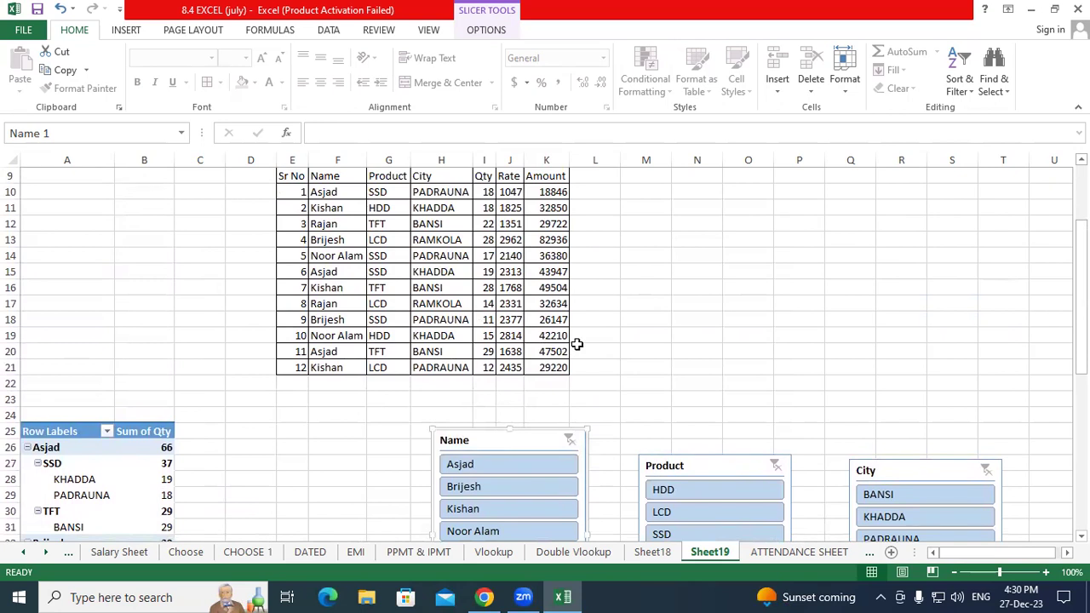
pyautogui.click(327, 225)
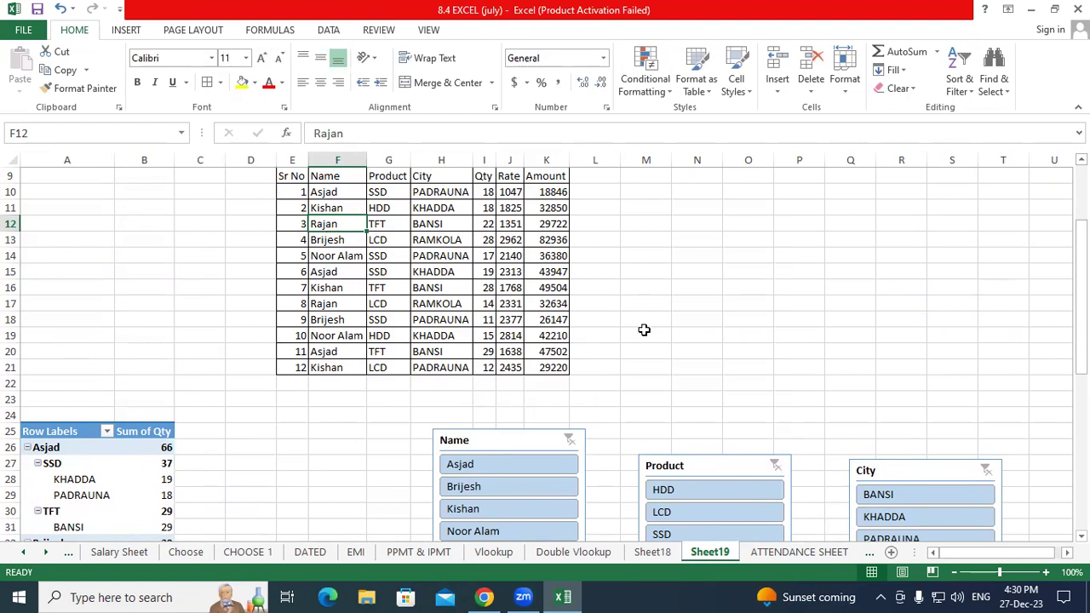
pyautogui.moveTo(1081, 281); pyautogui.dragTo(1080, 302)
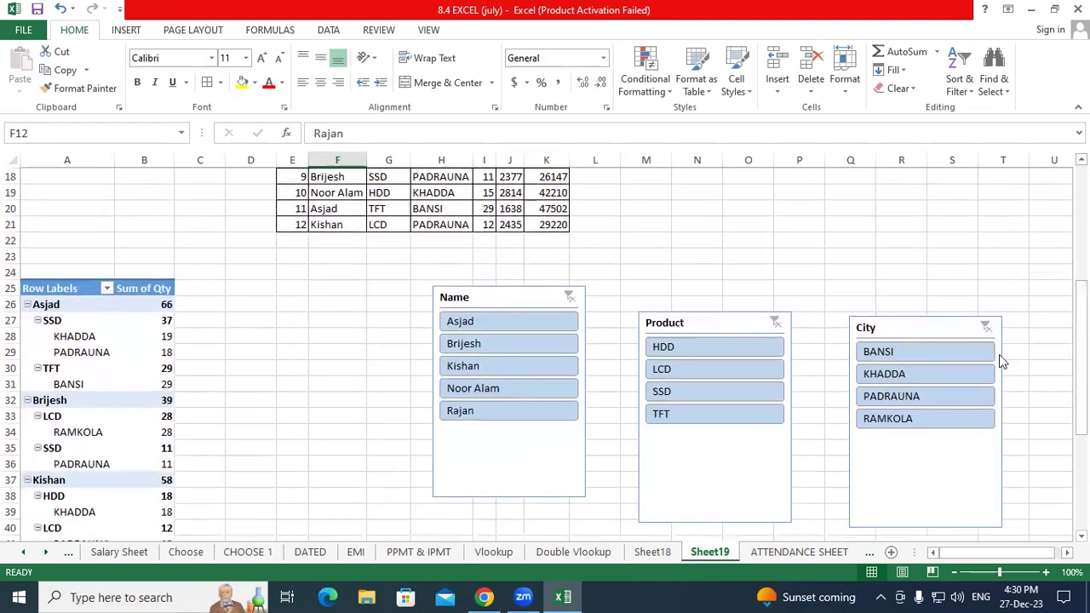
pyautogui.click(464, 414)
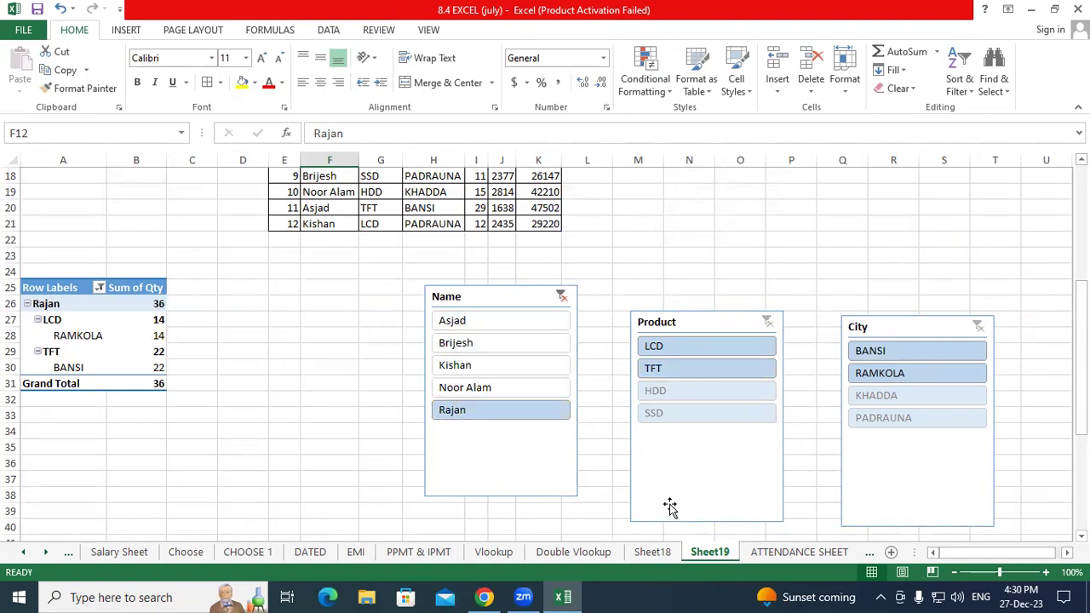
pyautogui.click(701, 370)
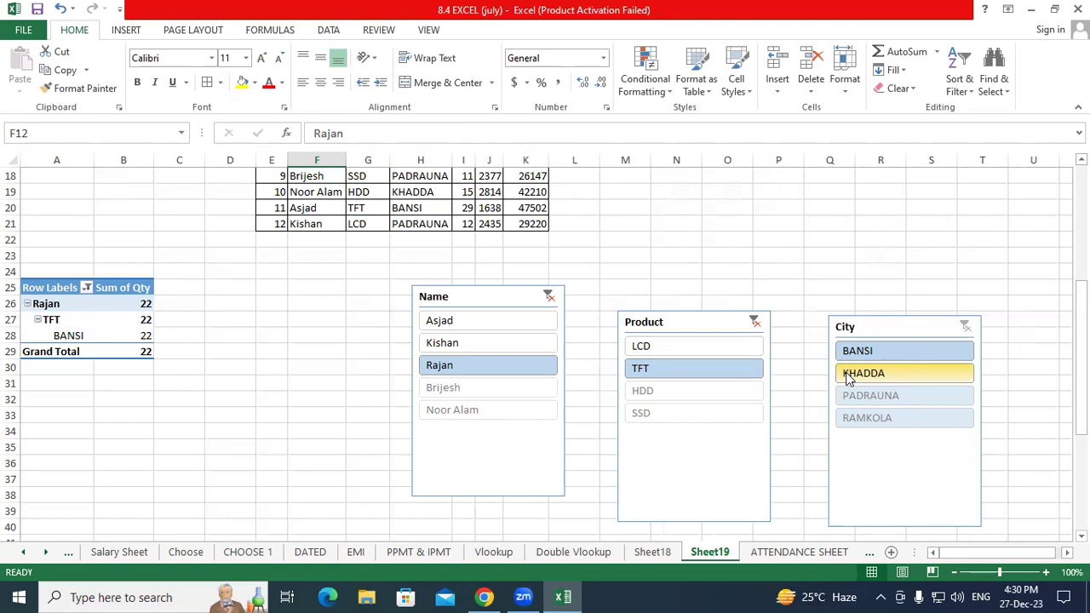
pyautogui.click(755, 324)
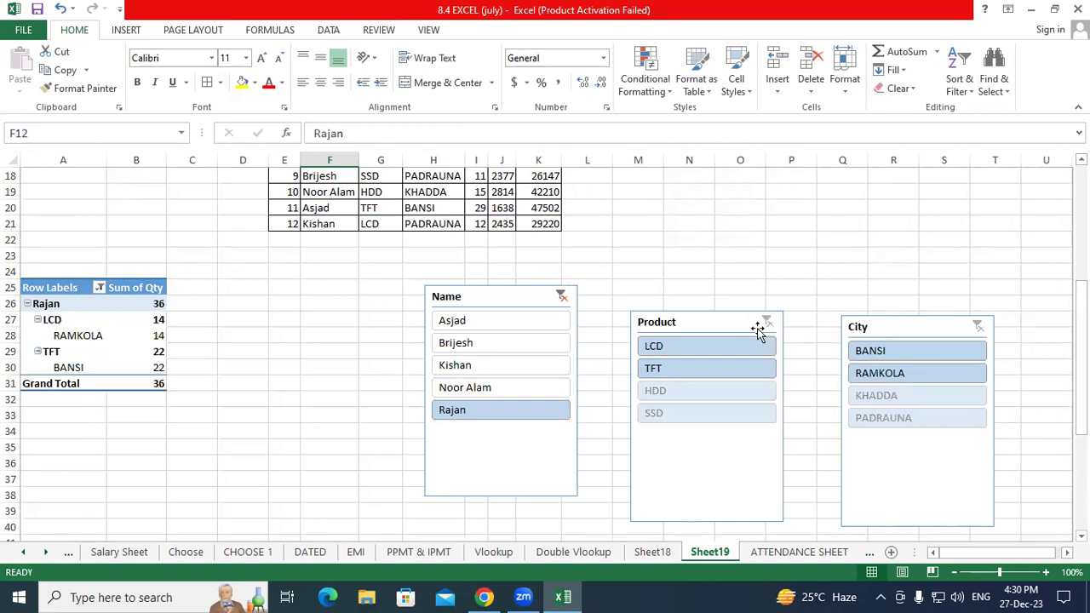
pyautogui.click(563, 296)
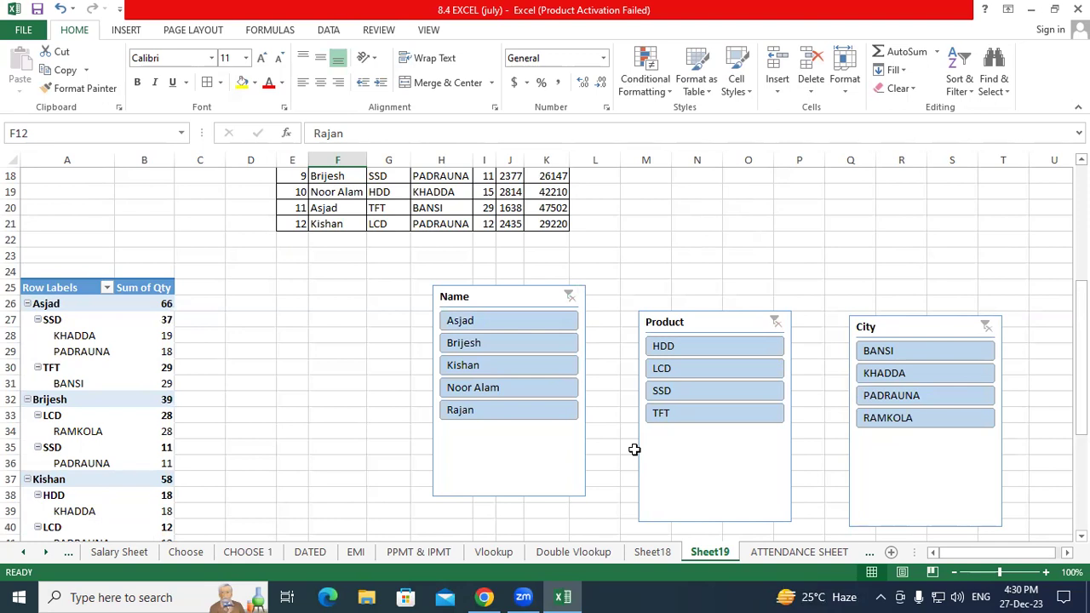
# Filter the PivotTable to the first listed person with SSD alone and with SSD and TFT together, and clear the slicer filters
pyautogui.click(528, 330)
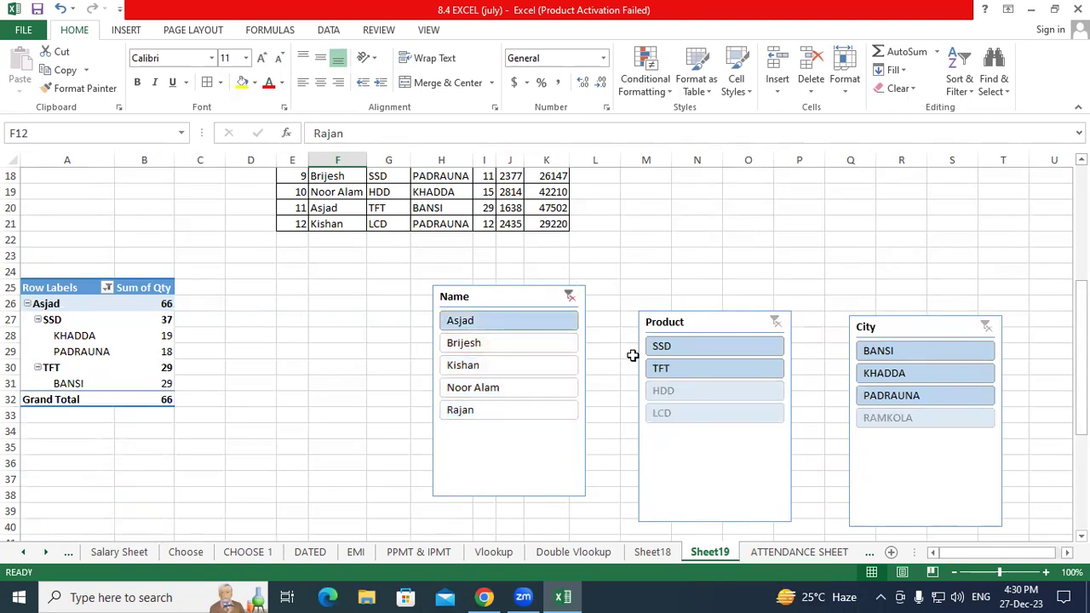
pyautogui.click(697, 354)
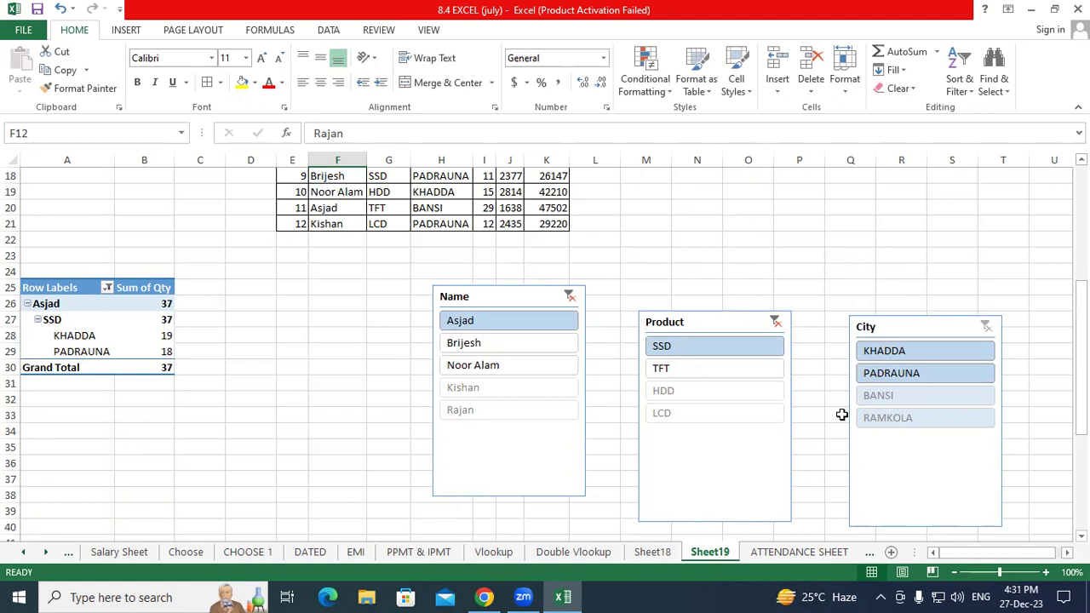
pyautogui.click(774, 322)
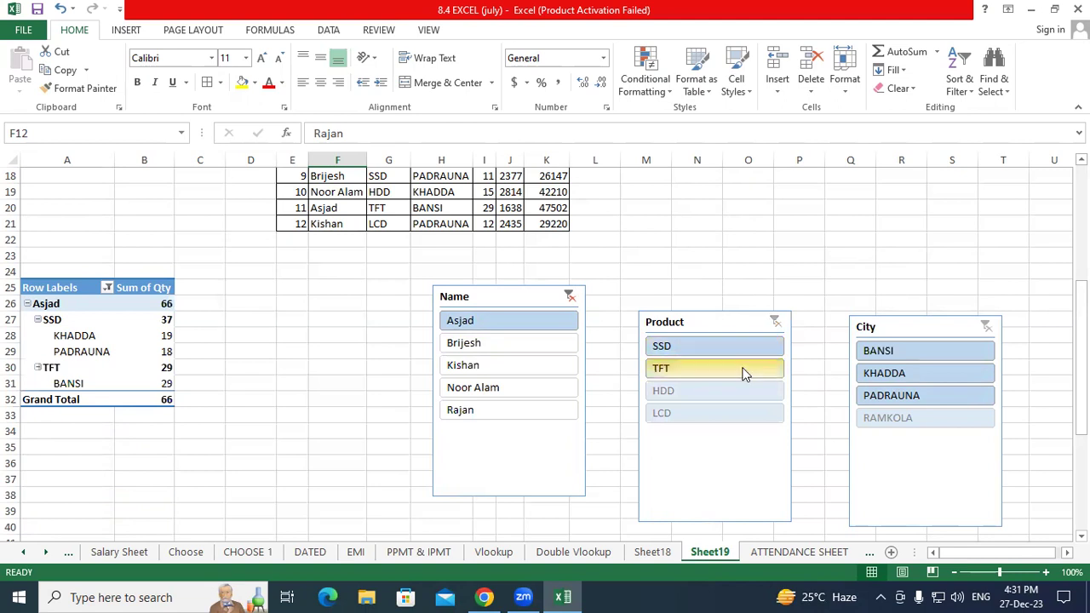
pyautogui.click(699, 349)
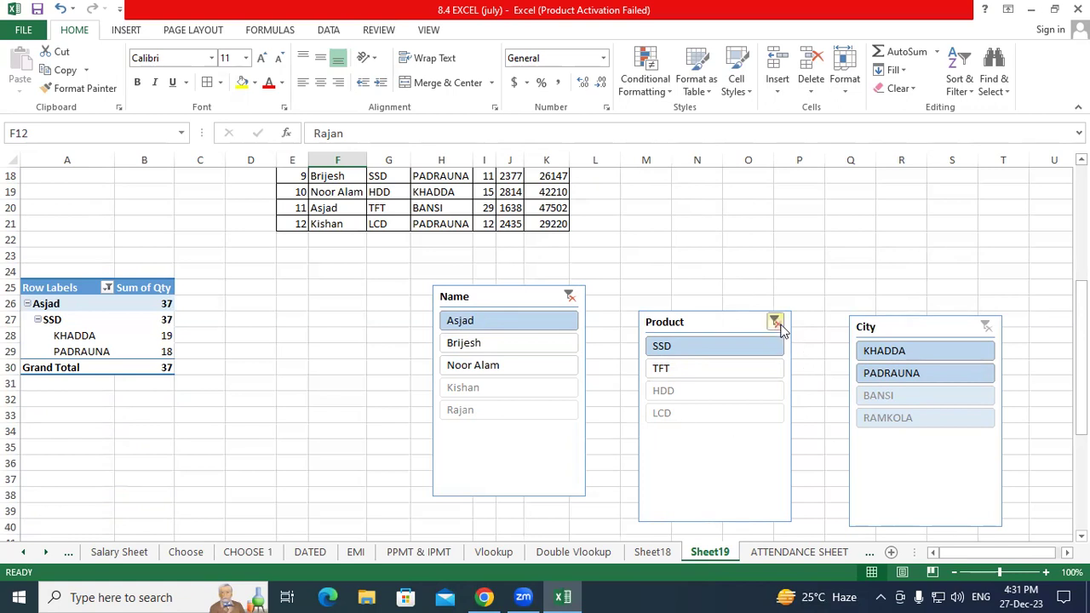
pyautogui.keyDown('ctrl'); pyautogui.click(715, 367); pyautogui.keyUp('ctrl')
pyautogui.click(571, 295)
# Create another PivotTable from the source range E9:K21 on Sheet19 and place it on a new worksheet
pyautogui.scroll(6, 721, 419)
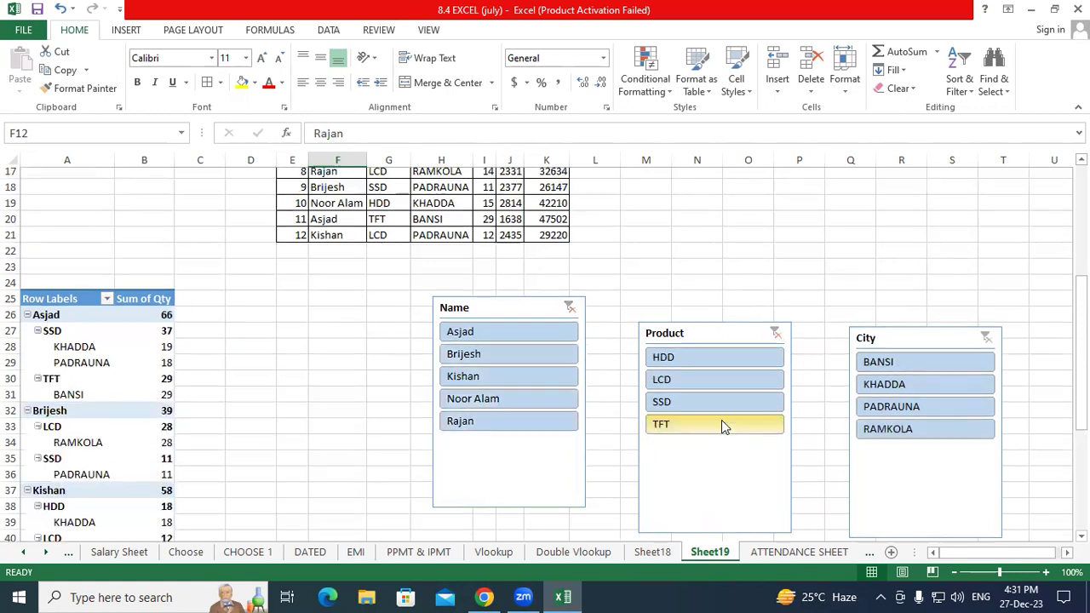
pyautogui.moveTo(294, 303); pyautogui.dragTo(560, 481)
pyautogui.scroll(-1, 560, 482)
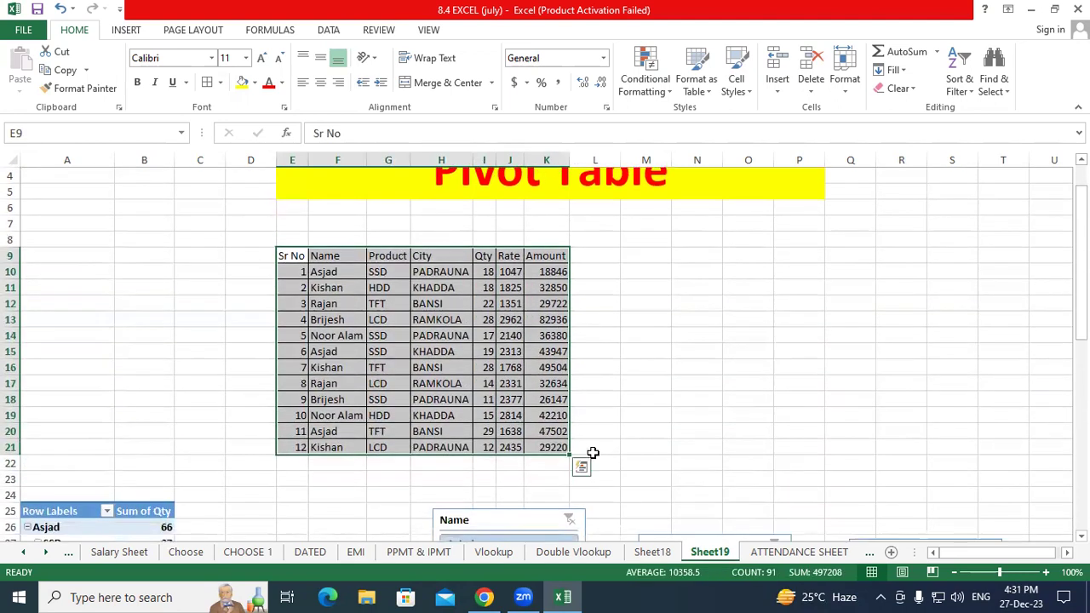
pyautogui.click(453, 316)
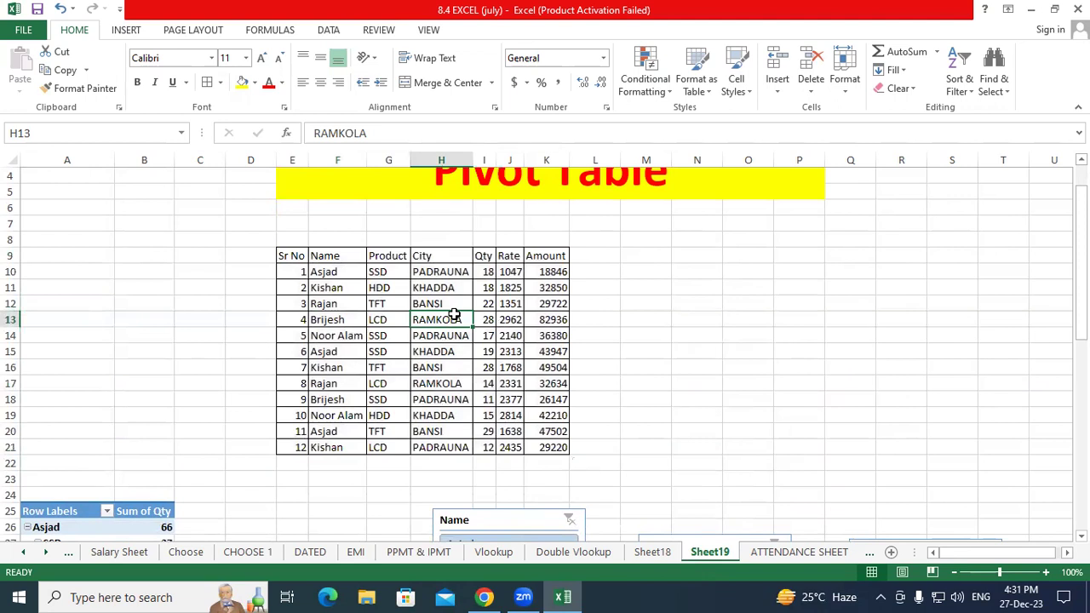
pyautogui.moveTo(287, 255); pyautogui.dragTo(558, 446)
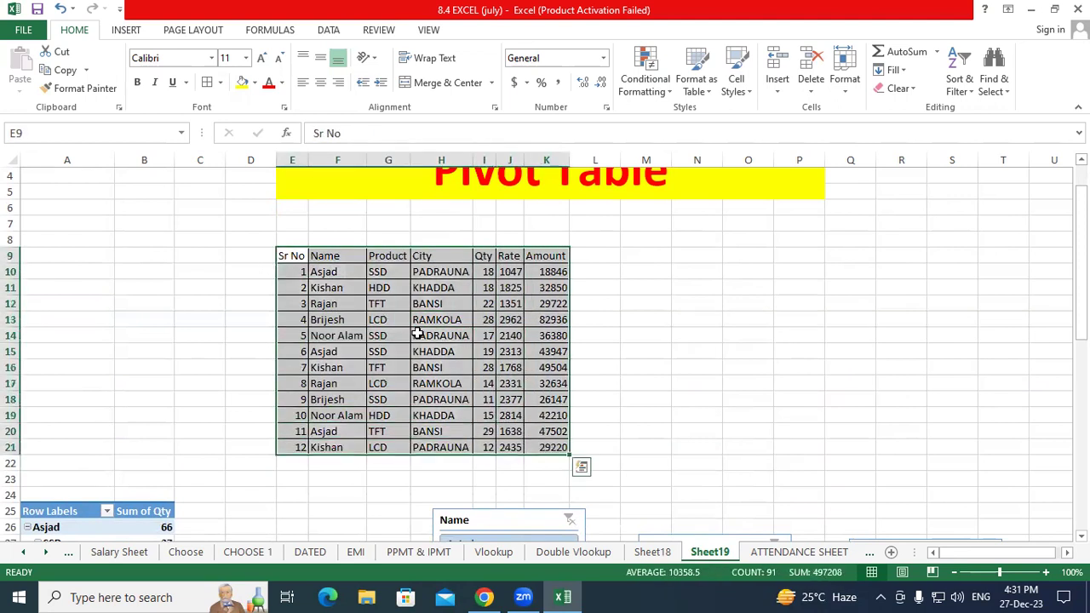
pyautogui.click(126, 31)
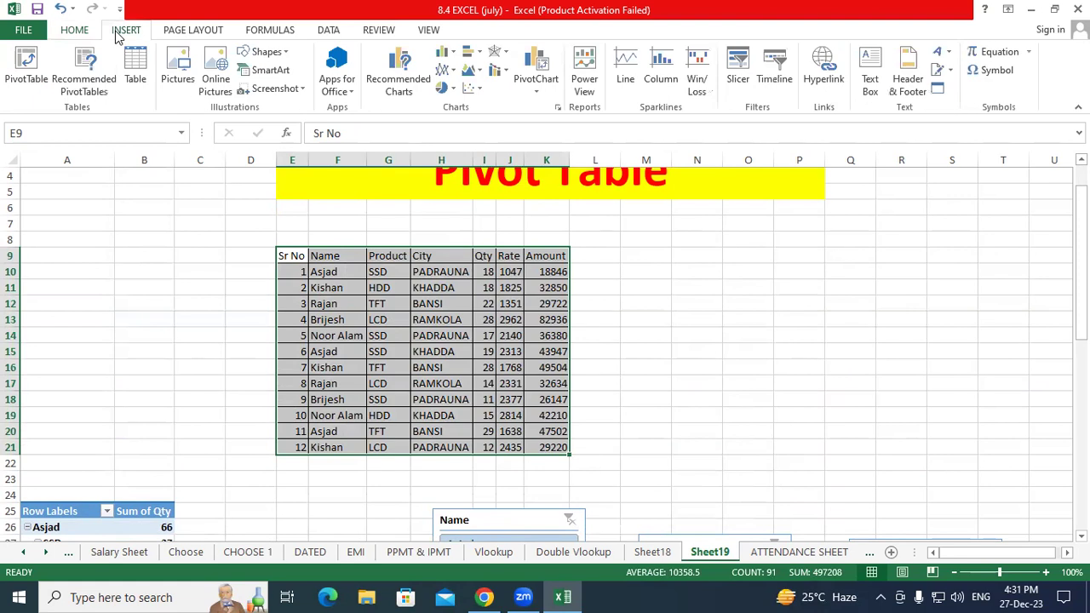
pyautogui.click(26, 66)
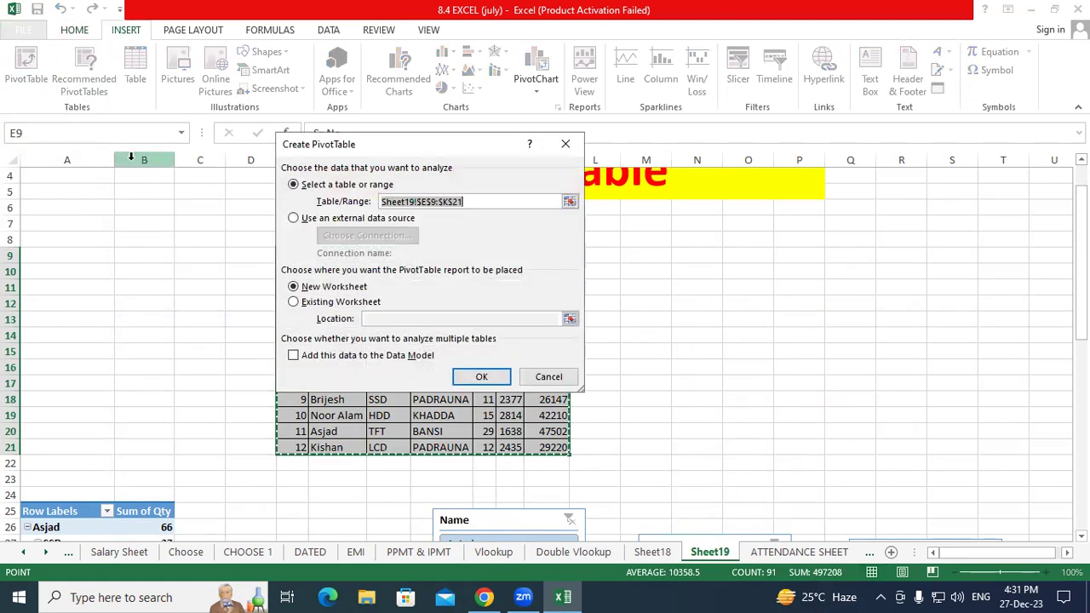
pyautogui.click(480, 376)
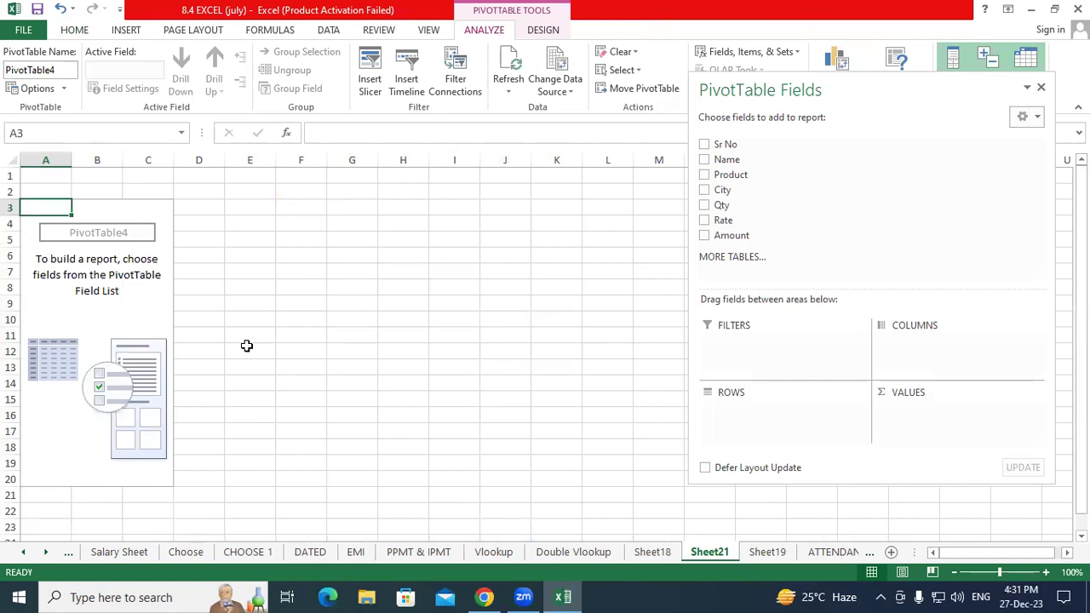
# Add the Product field to the new PivotTable's rows and sum the Amount field as its values
pyautogui.click(705, 176)
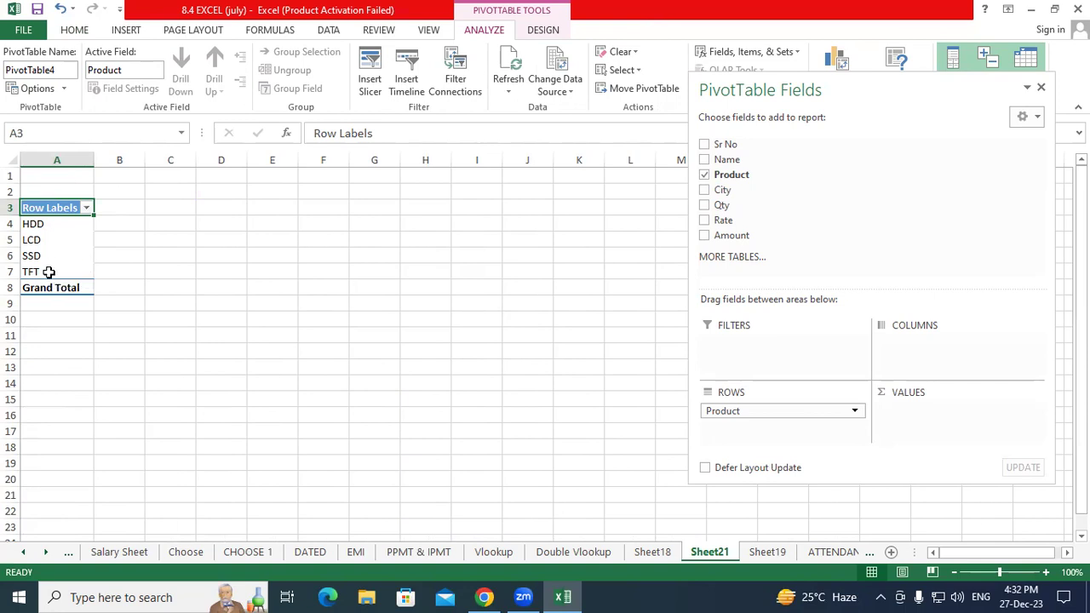
pyautogui.click(704, 236)
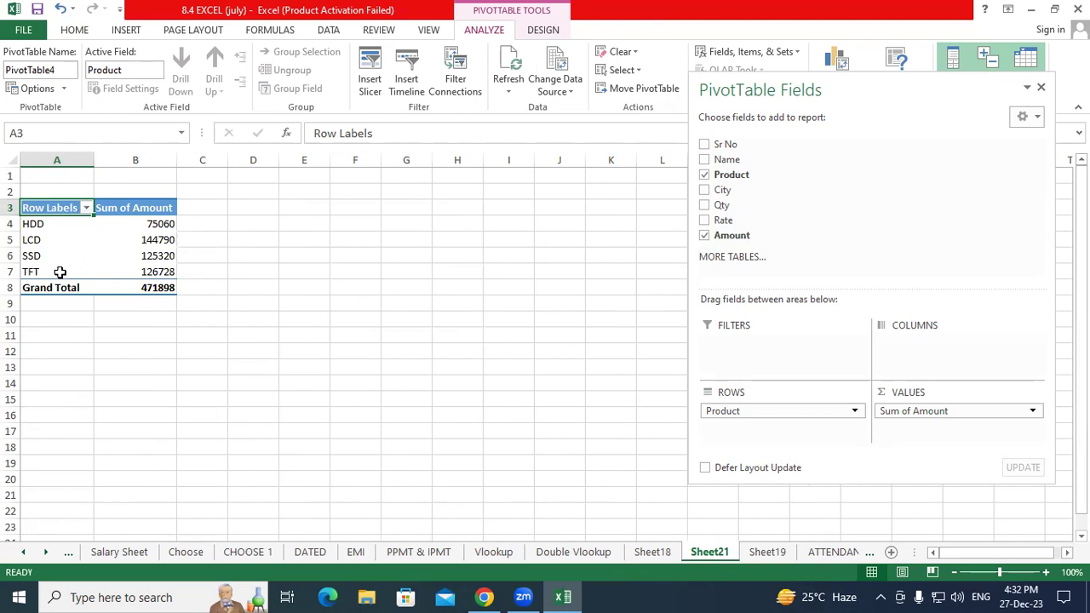
pyautogui.moveTo(127, 248)
pyautogui.click(61, 289)
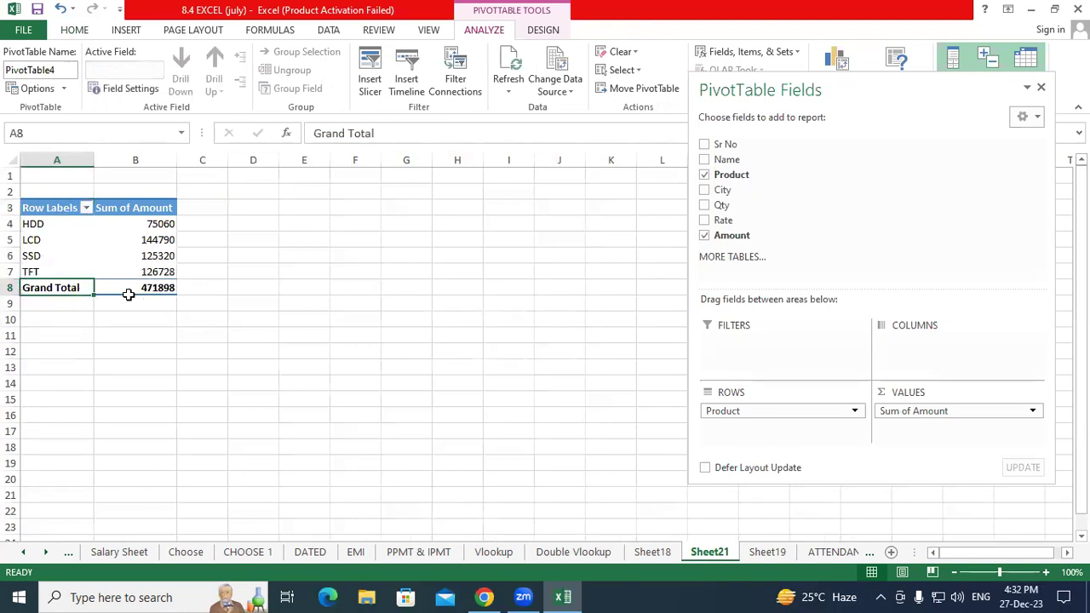
# Examine the summed amounts of the four products and the grand total in the PivotTable
pyautogui.click(159, 287)
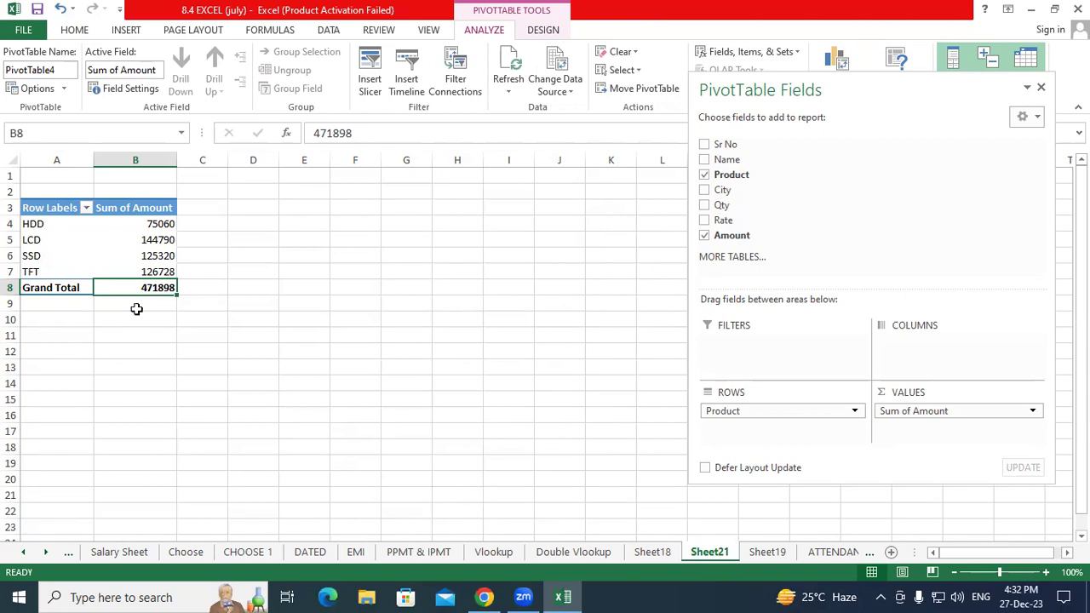
pyautogui.moveTo(153, 225); pyautogui.dragTo(158, 271)
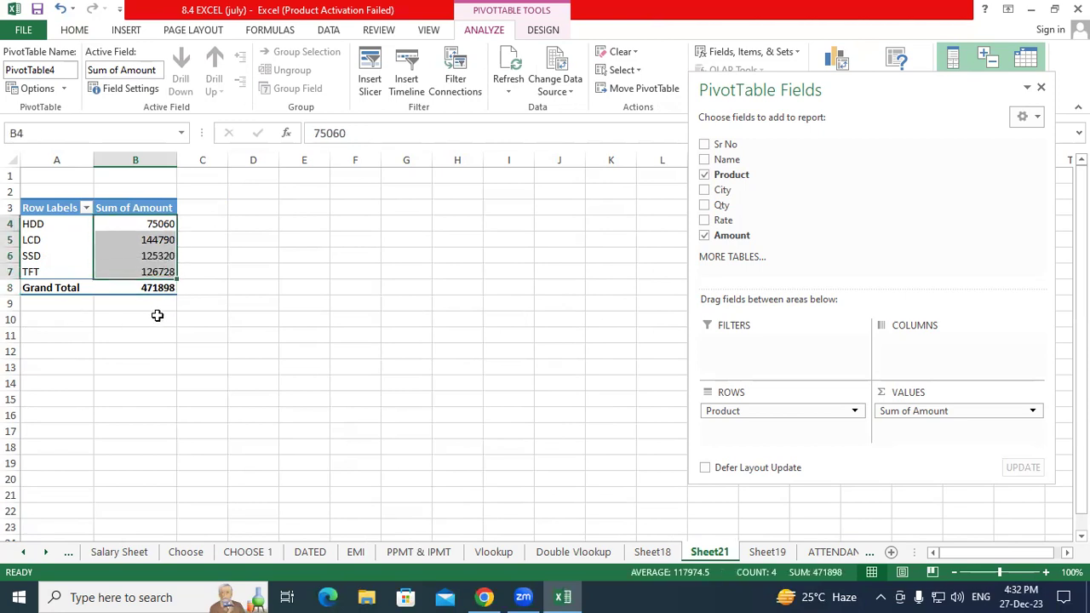
pyautogui.click(154, 304)
pyautogui.click(156, 287)
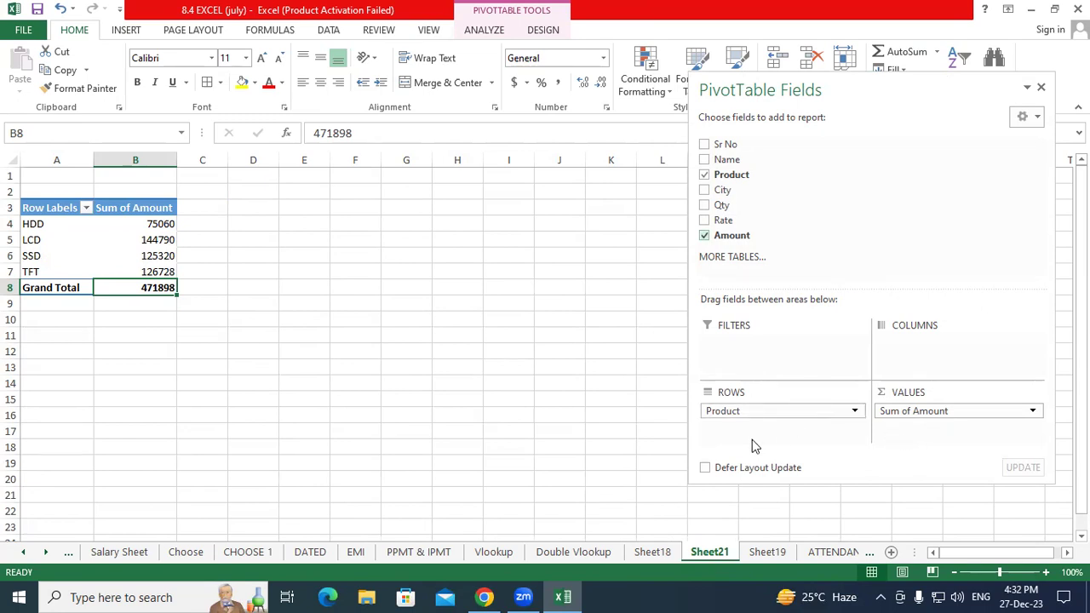
# Filter the PivotTable's row labels to SSD alone, and restore all products
pyautogui.click(86, 207)
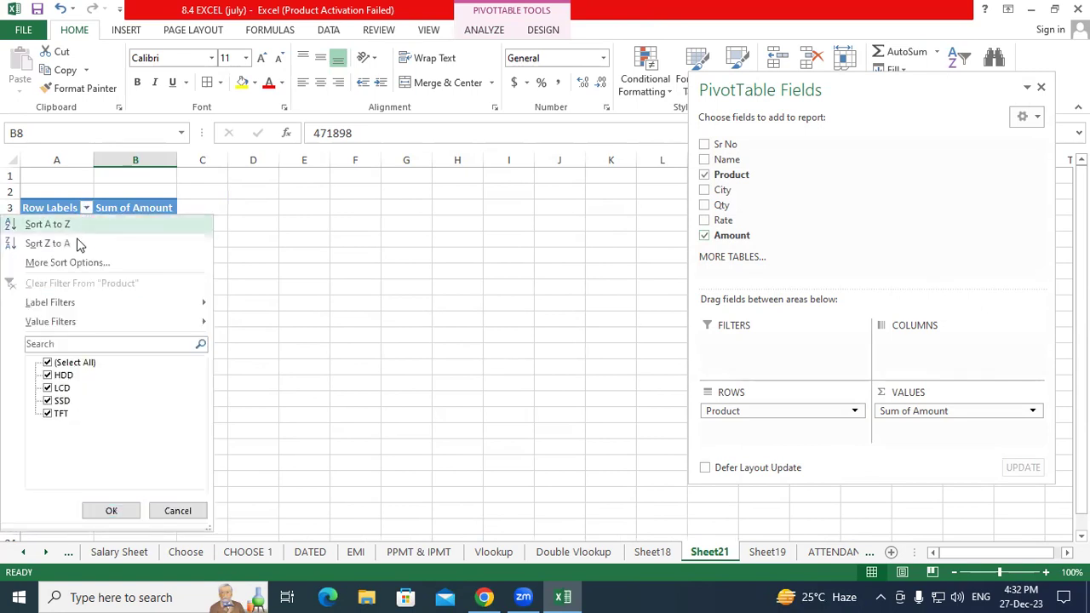
pyautogui.click(48, 363)
pyautogui.click(48, 400)
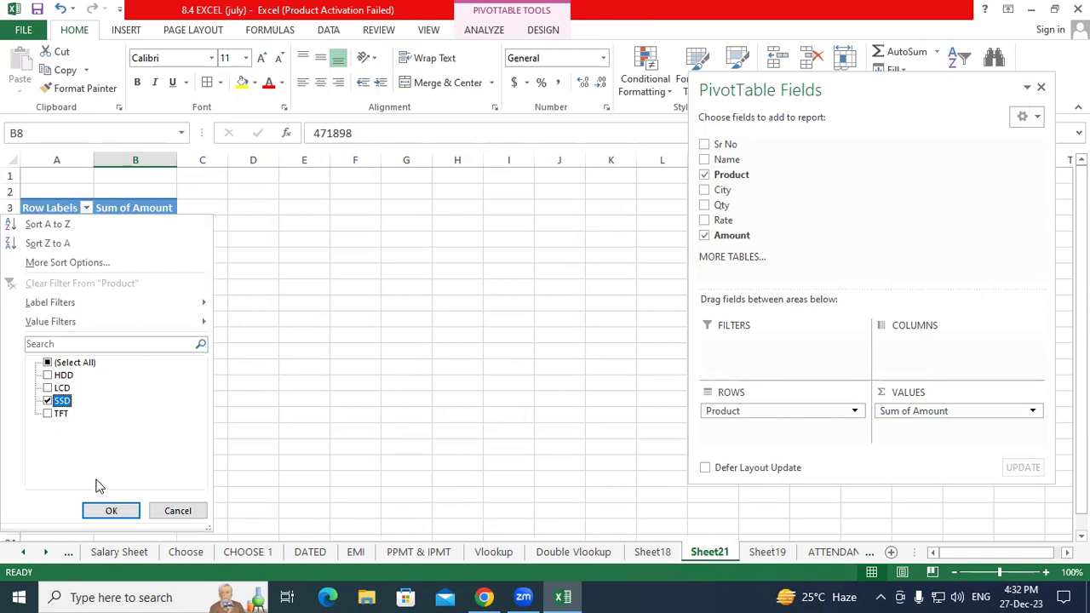
pyautogui.click(111, 511)
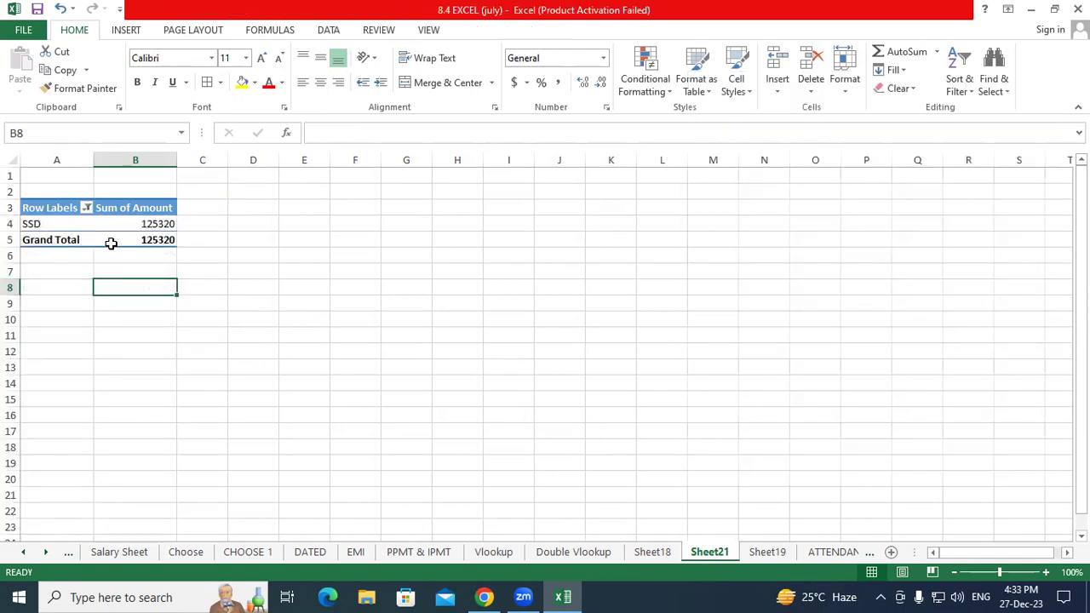
pyautogui.click(86, 208)
pyautogui.click(49, 362)
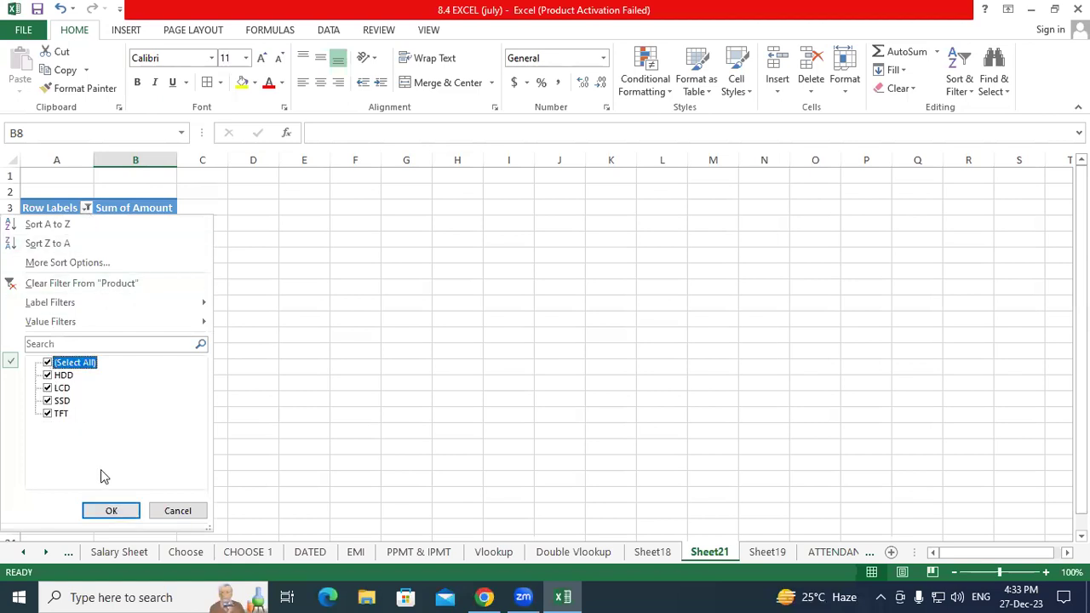
pyautogui.click(111, 510)
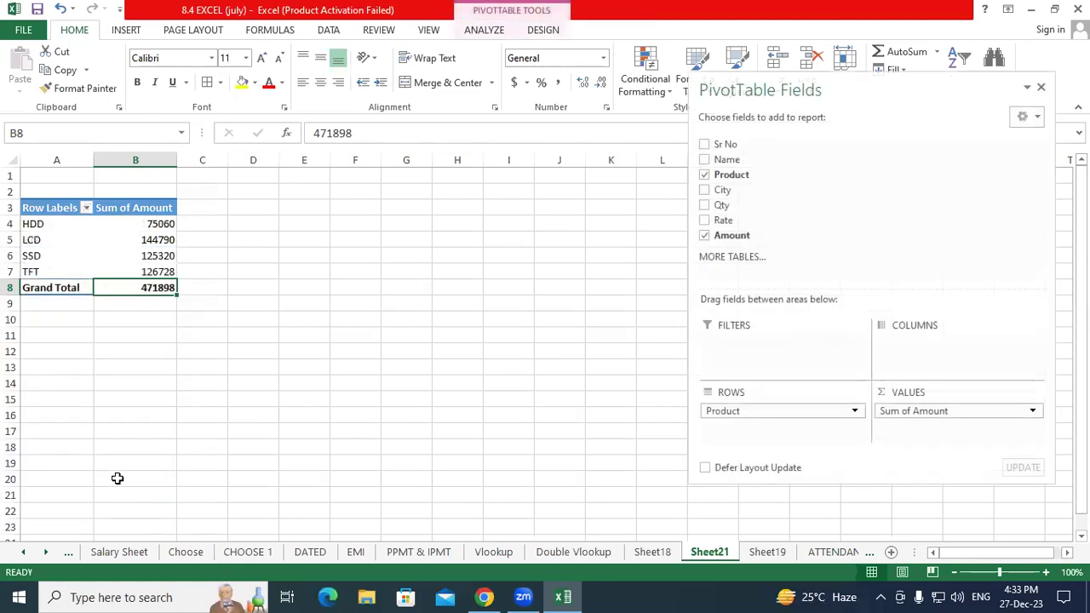
pyautogui.click(96, 241)
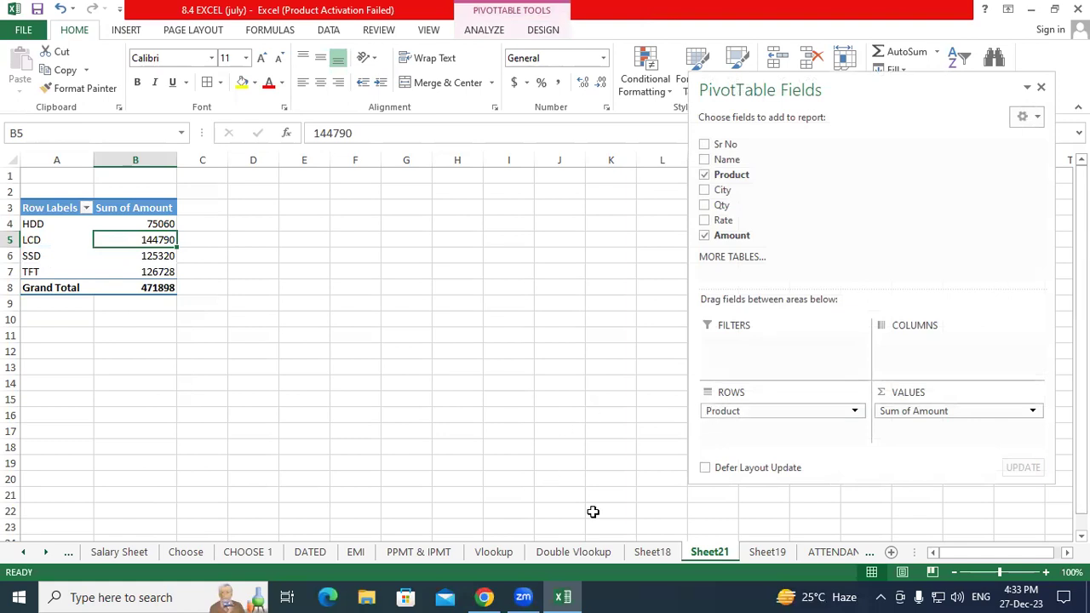
# Move the Product field from the rows to the report filter area of the PivotTable
pyautogui.moveTo(736, 411); pyautogui.dragTo(739, 362)
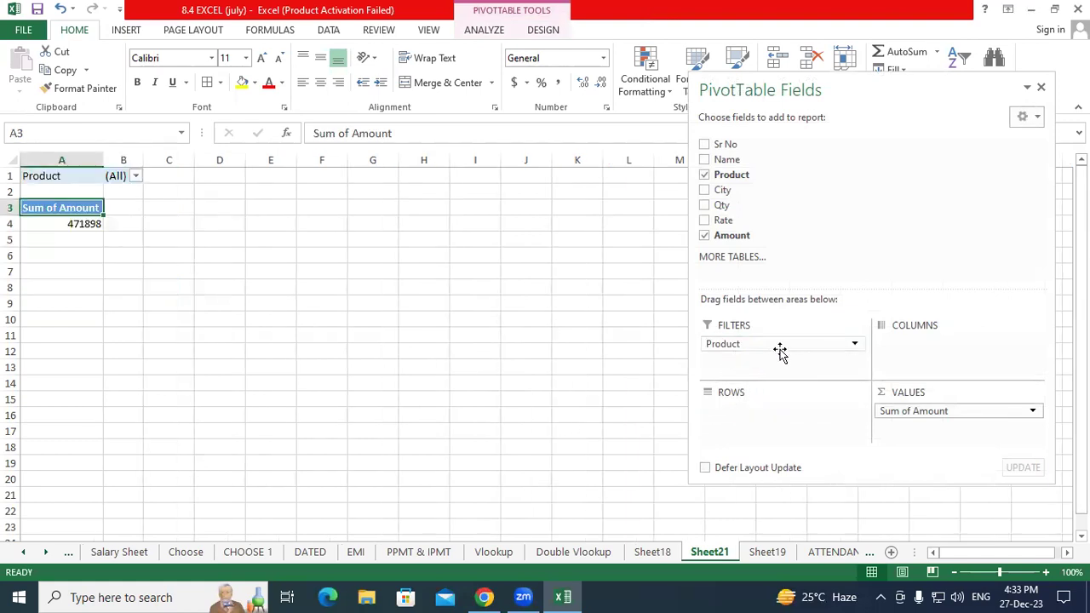
pyautogui.click(52, 175)
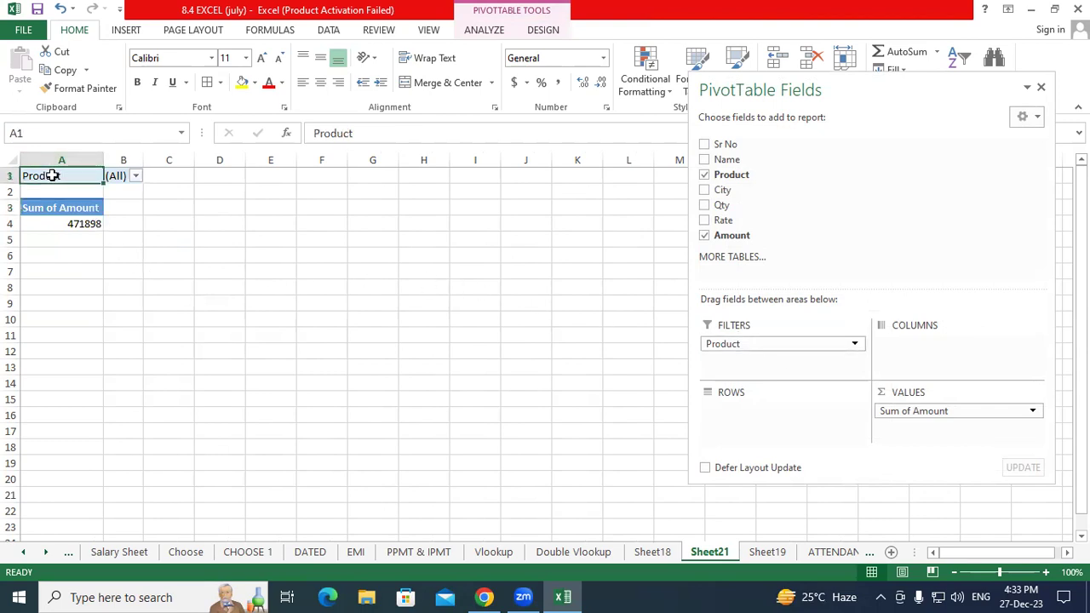
pyautogui.moveTo(69, 211); pyautogui.dragTo(73, 223)
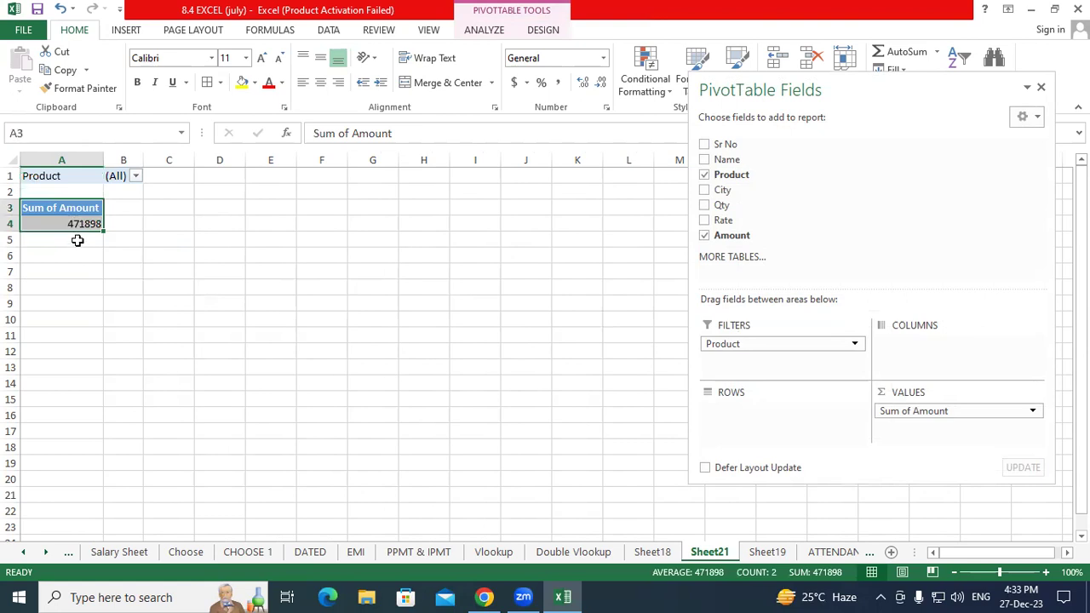
pyautogui.click(80, 198)
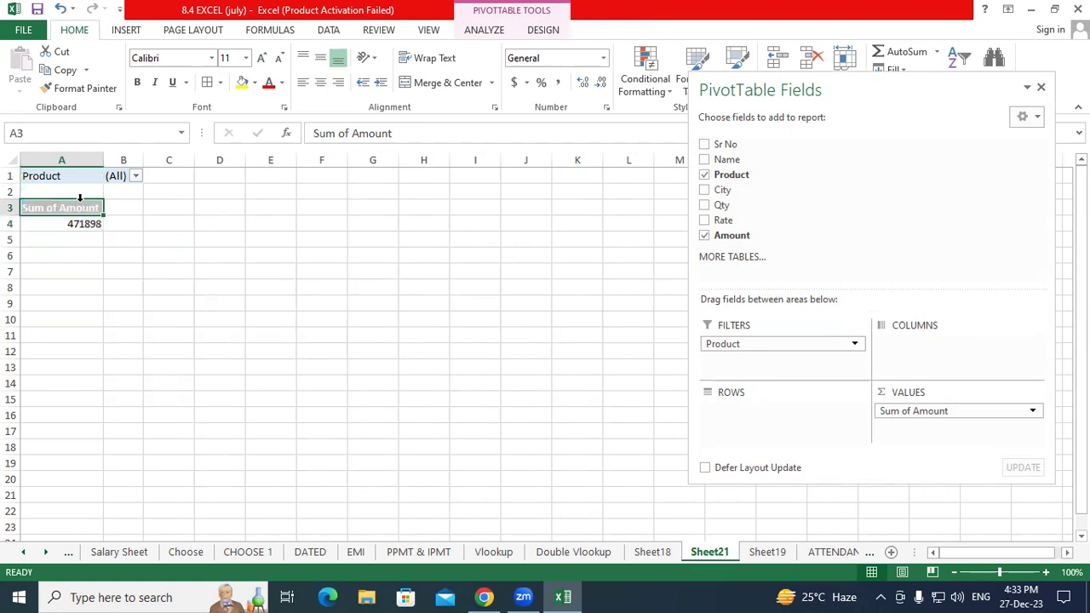
# Set the Product report filter to LCD alone, and switch it to TFT alone
pyautogui.click(136, 177)
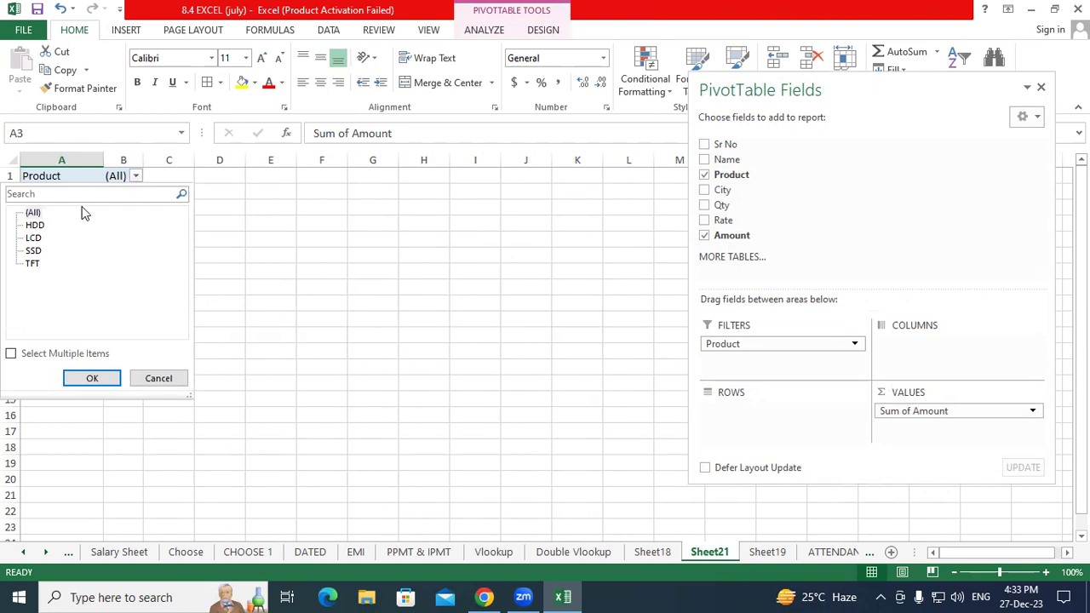
pyautogui.click(34, 238)
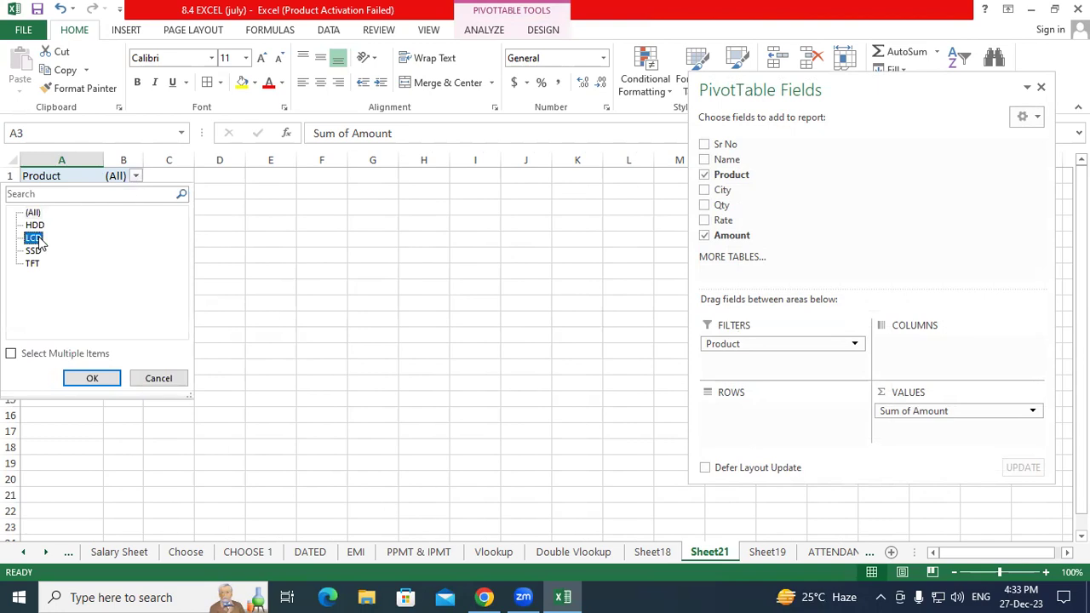
pyautogui.click(93, 378)
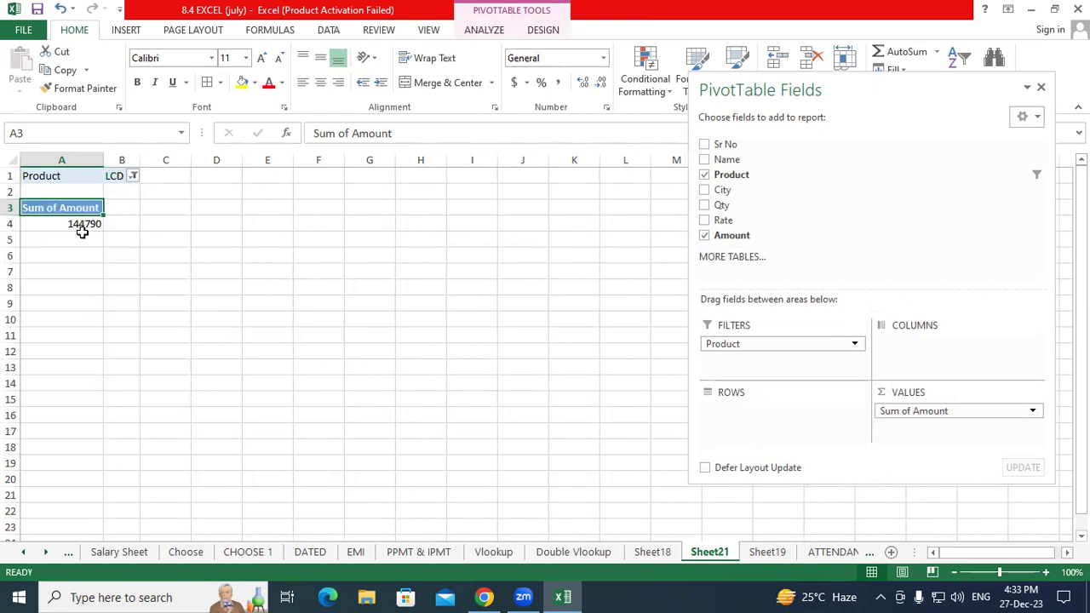
pyautogui.click(132, 176)
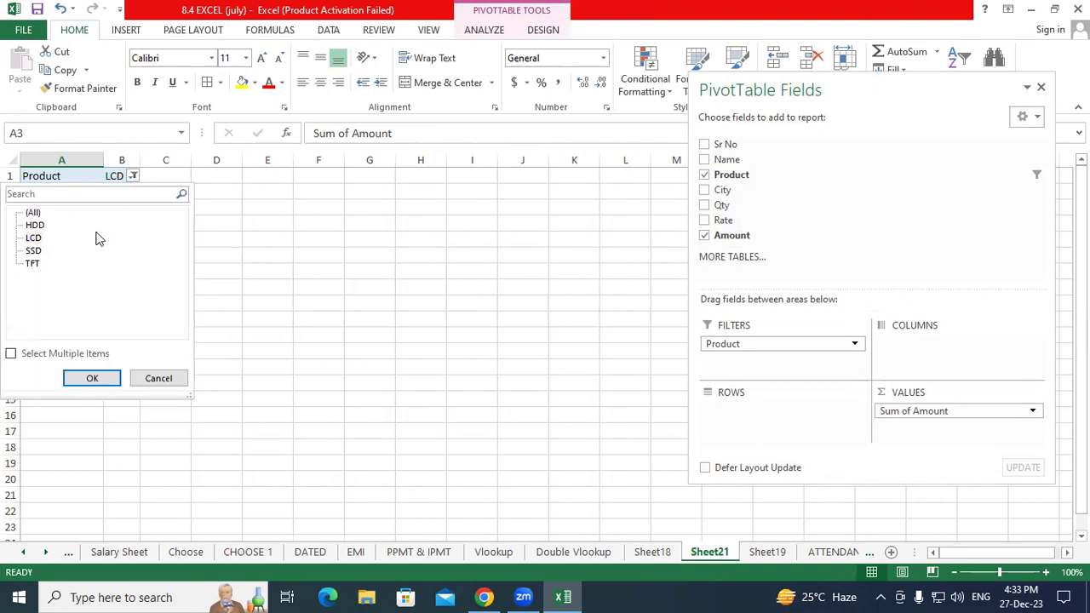
pyautogui.click(34, 265)
pyautogui.click(91, 377)
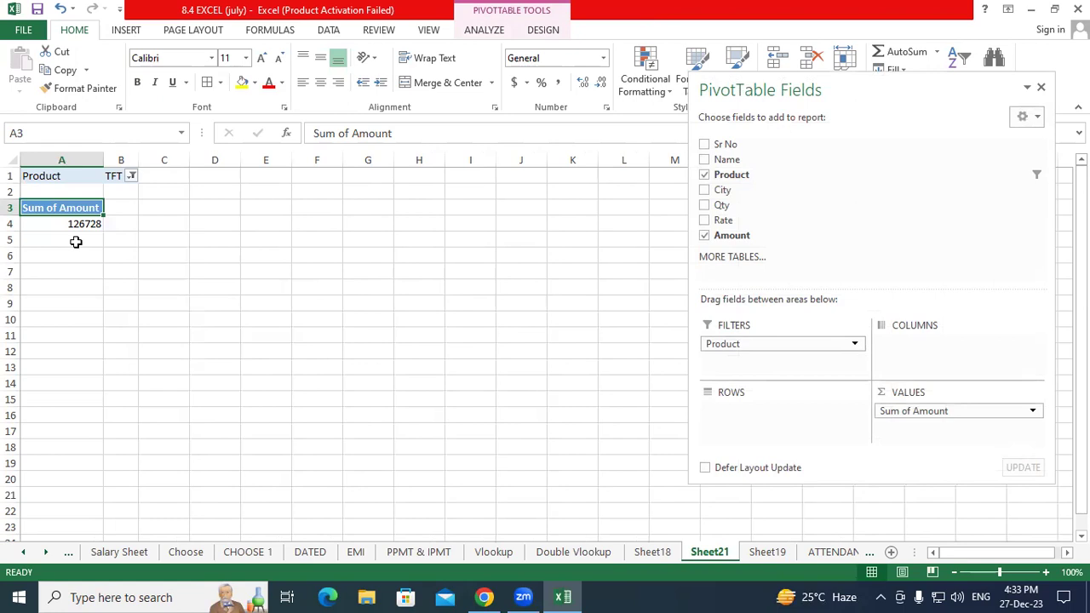
# Allow multiple items in the Product report filter, filter to HDD and LCD together, and reset it to all products
pyautogui.click(131, 176)
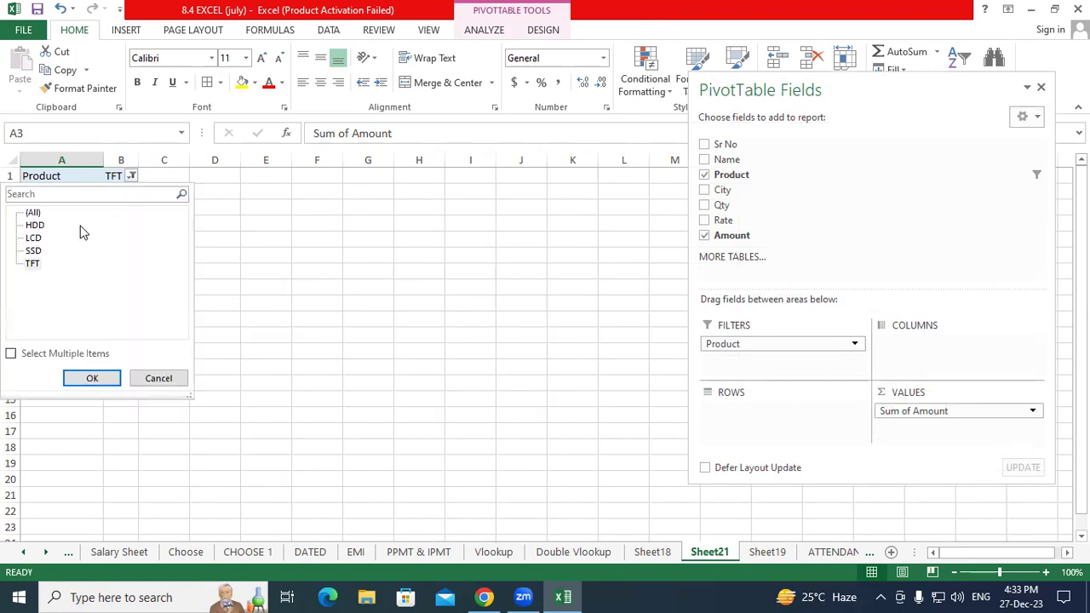
pyautogui.click(34, 238)
pyautogui.click(61, 229)
pyautogui.click(11, 353)
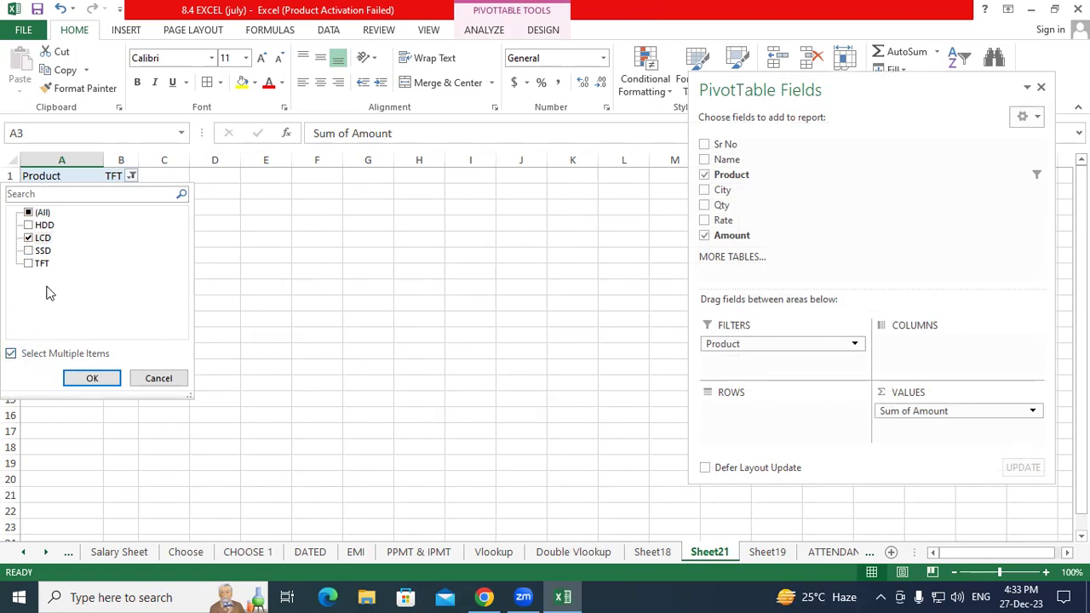
pyautogui.click(29, 227)
pyautogui.click(89, 379)
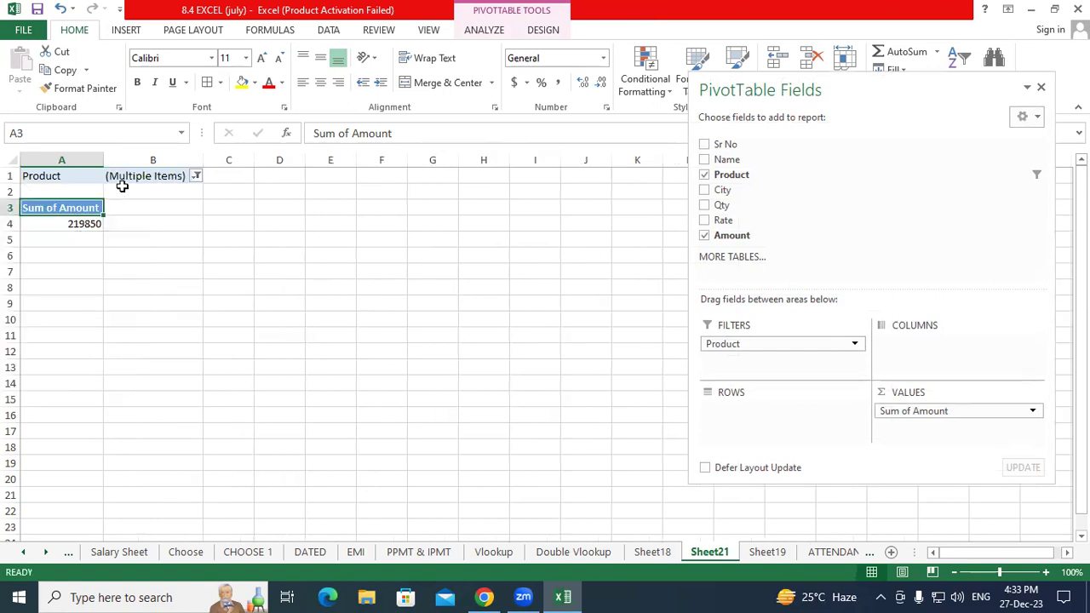
pyautogui.click(196, 176)
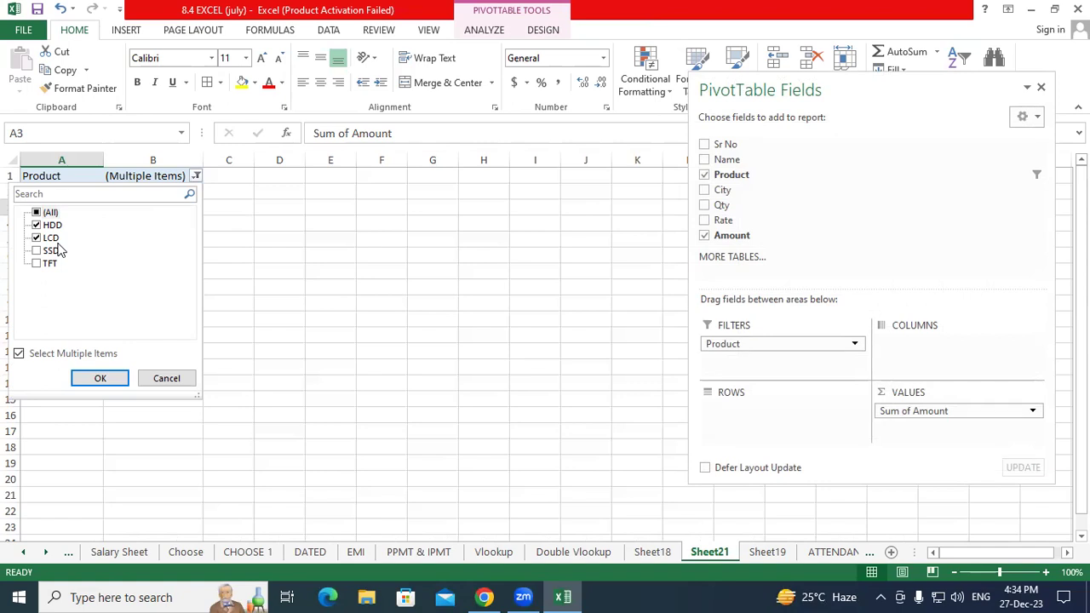
pyautogui.click(38, 213)
pyautogui.click(95, 379)
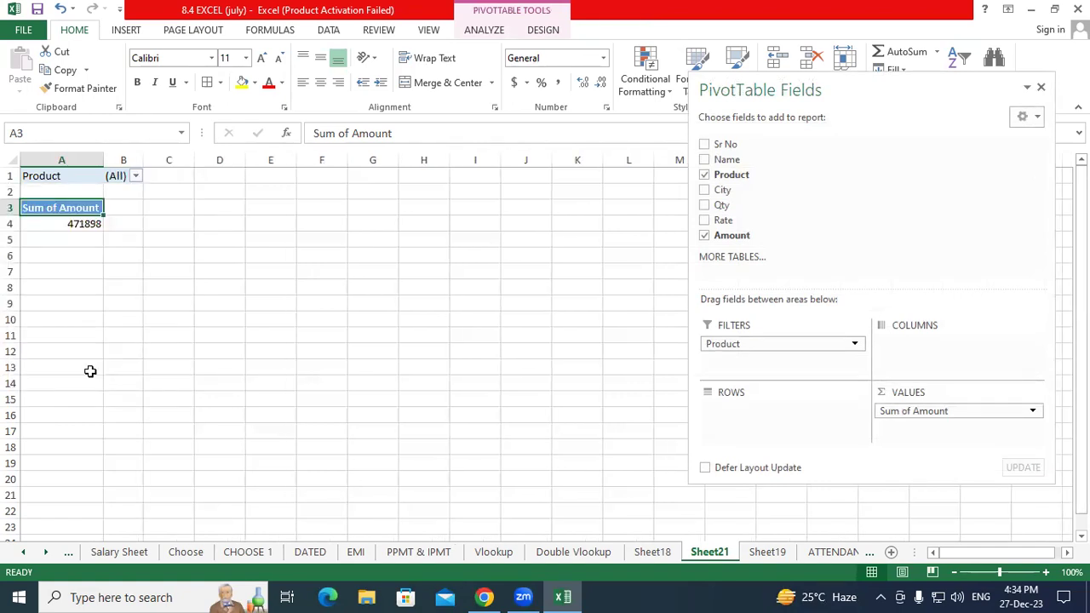
# Move the Product field from the report filter back to the rows, and from there to the columns
pyautogui.moveTo(738, 344); pyautogui.dragTo(762, 422)
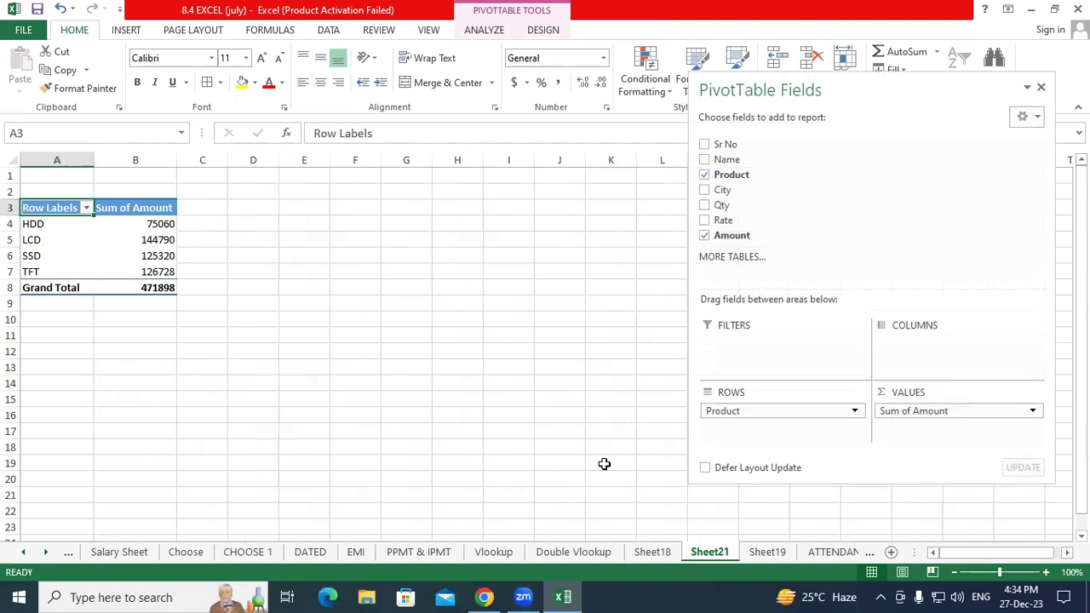
pyautogui.moveTo(723, 409); pyautogui.dragTo(933, 366)
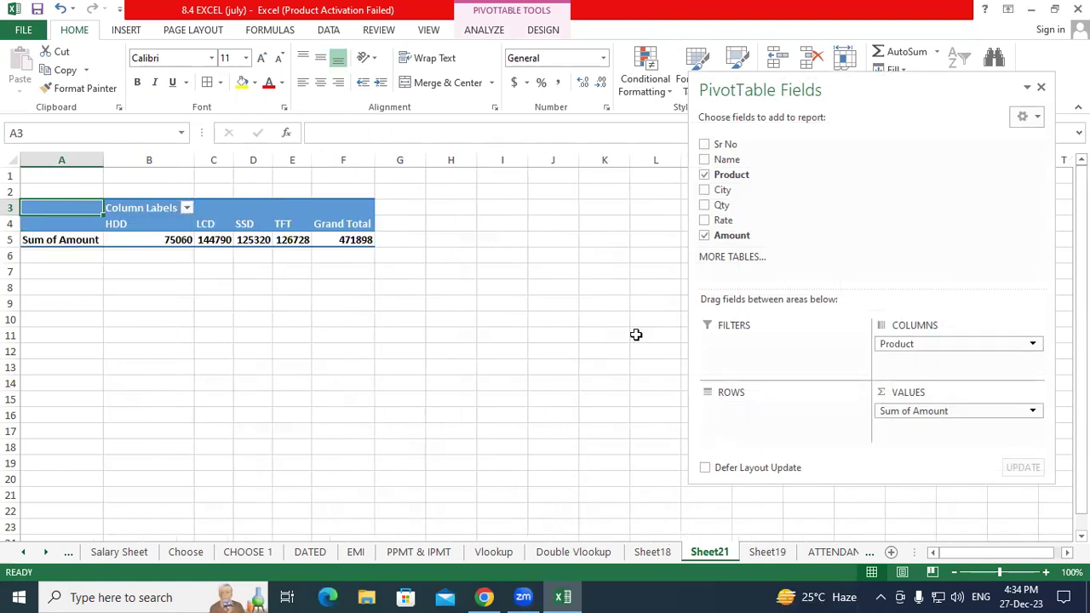
# Examine the HDD, LCD, SSD, TFT and Grand Total columns of the rearranged PivotTable
pyautogui.click(289, 302)
pyautogui.click(140, 224)
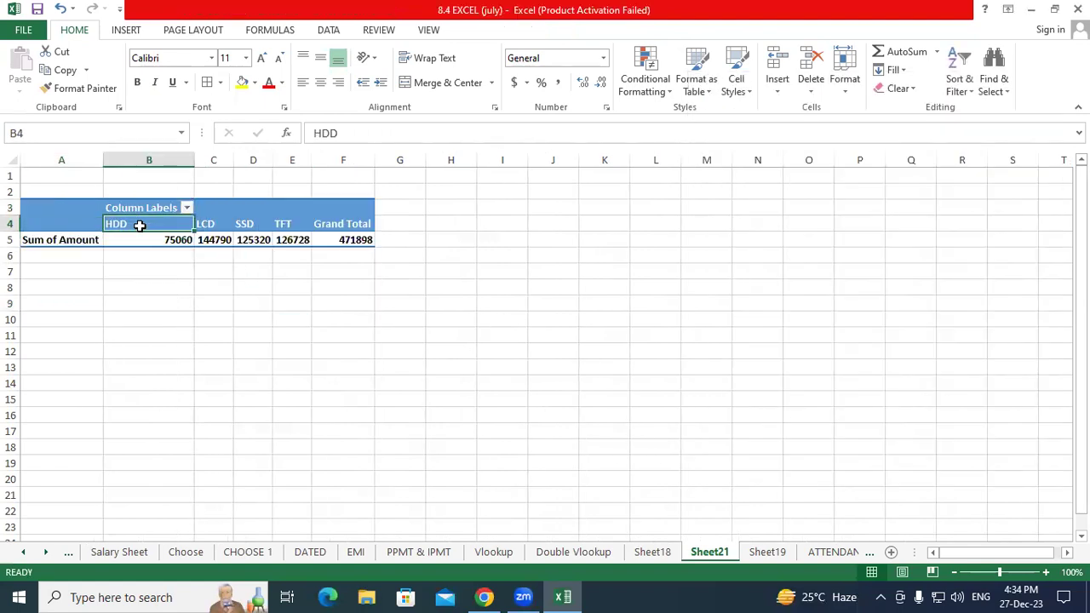
pyautogui.click(207, 223)
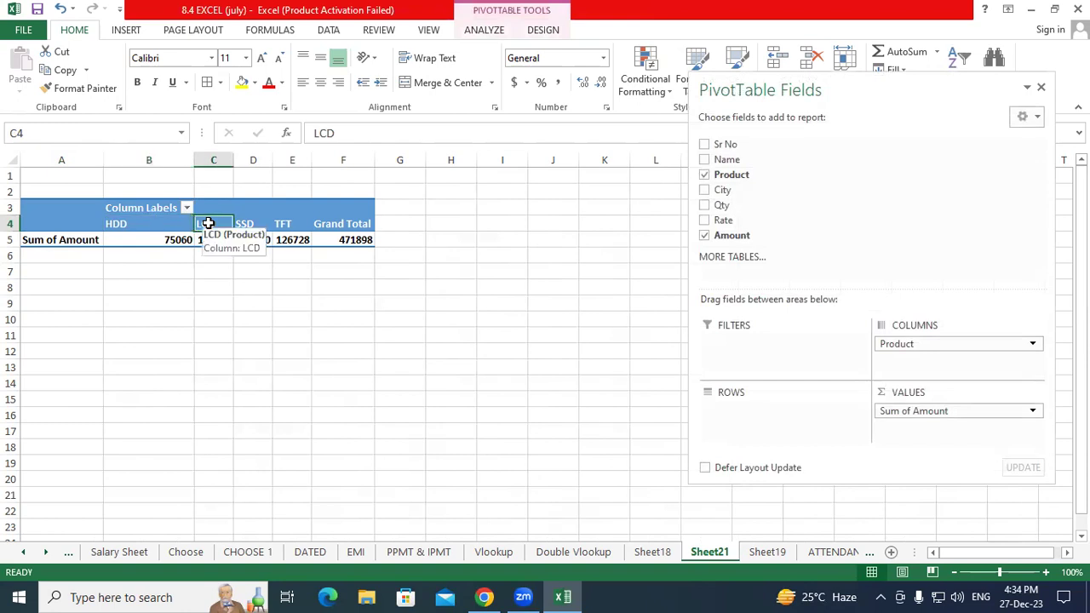
pyautogui.click(246, 224)
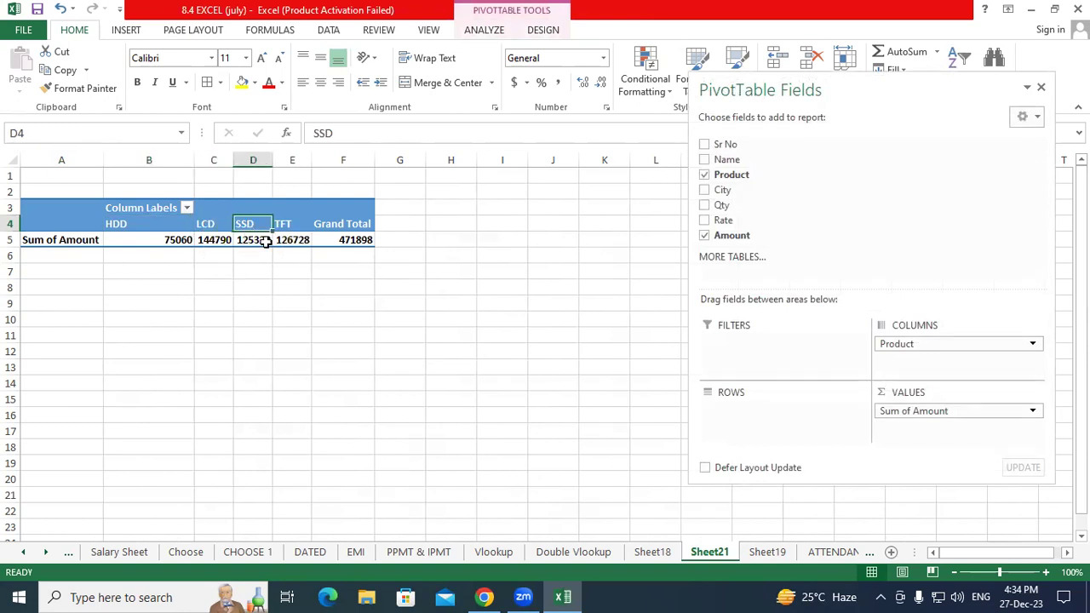
pyautogui.click(296, 221)
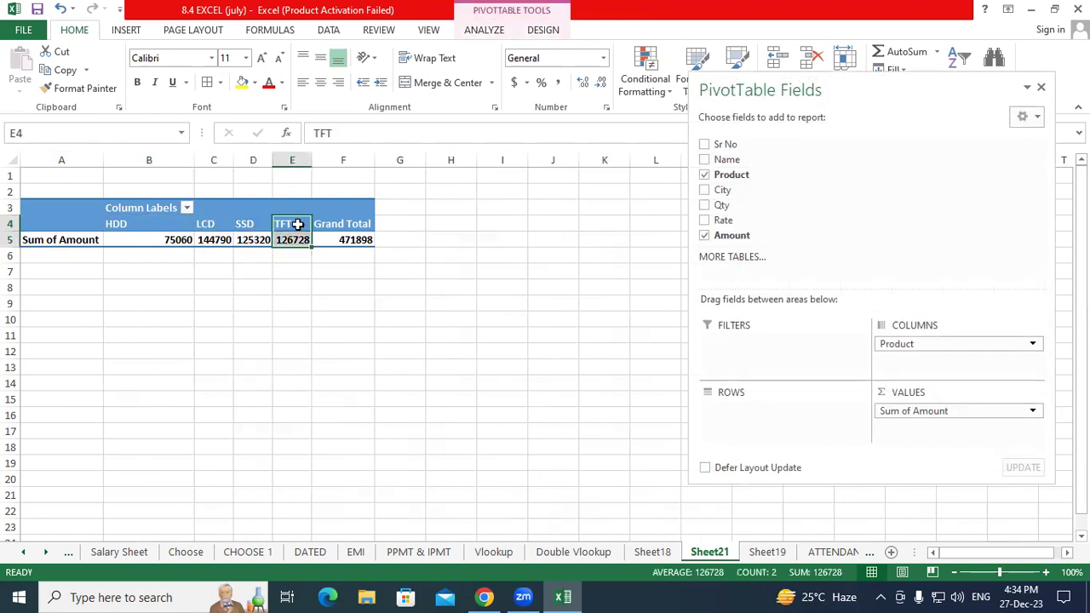
pyautogui.click(363, 240)
pyautogui.moveTo(360, 226); pyautogui.dragTo(360, 238)
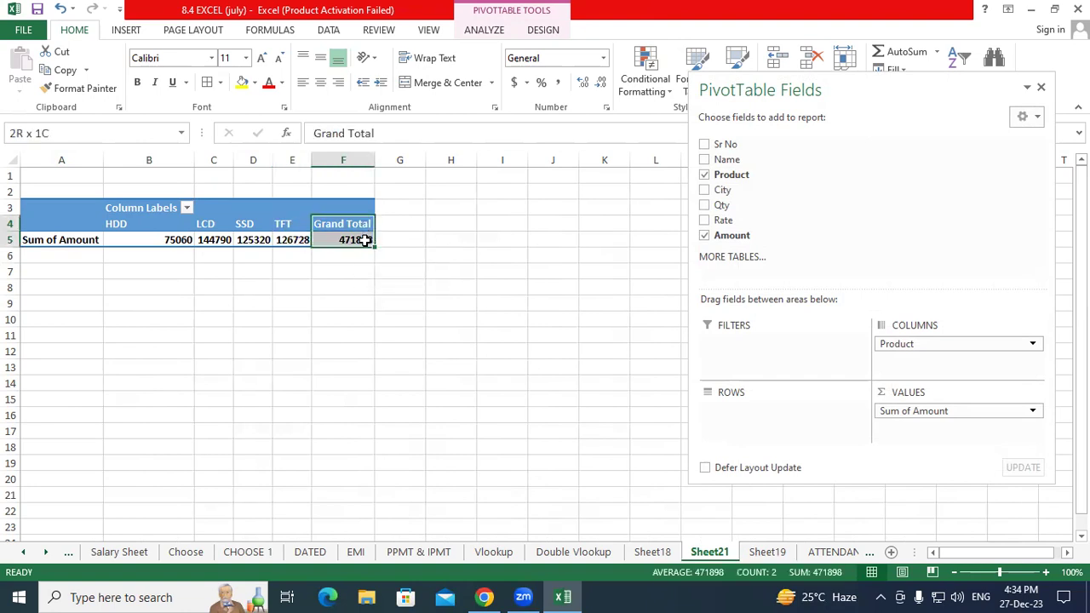
pyautogui.click(355, 283)
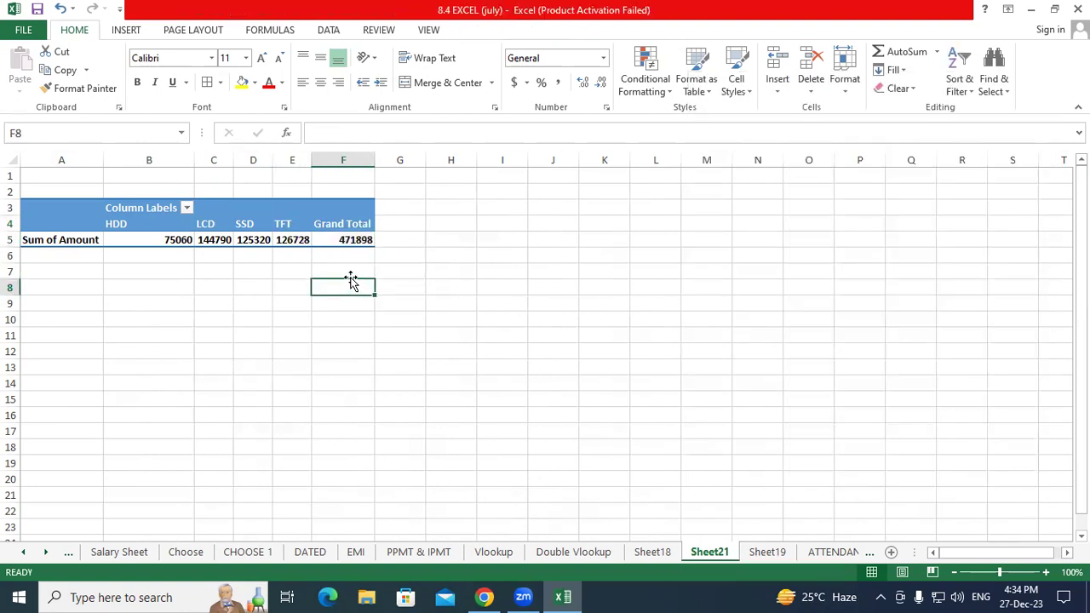
pyautogui.click(337, 228)
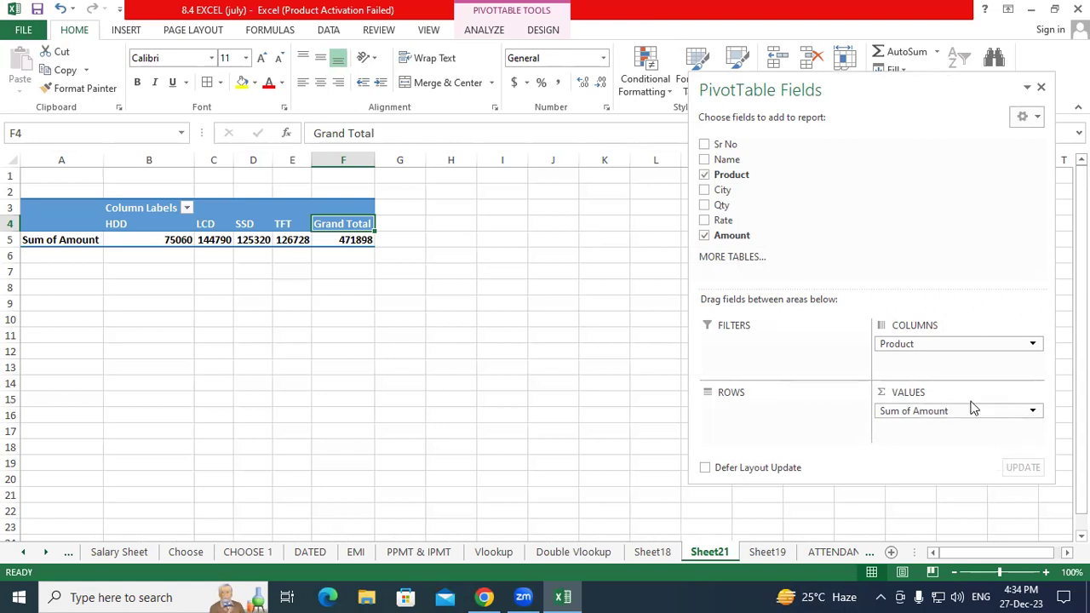
# Try the Amount field in the rows instead of the values, and return it to the values as a sum
pyautogui.moveTo(973, 407); pyautogui.dragTo(777, 420)
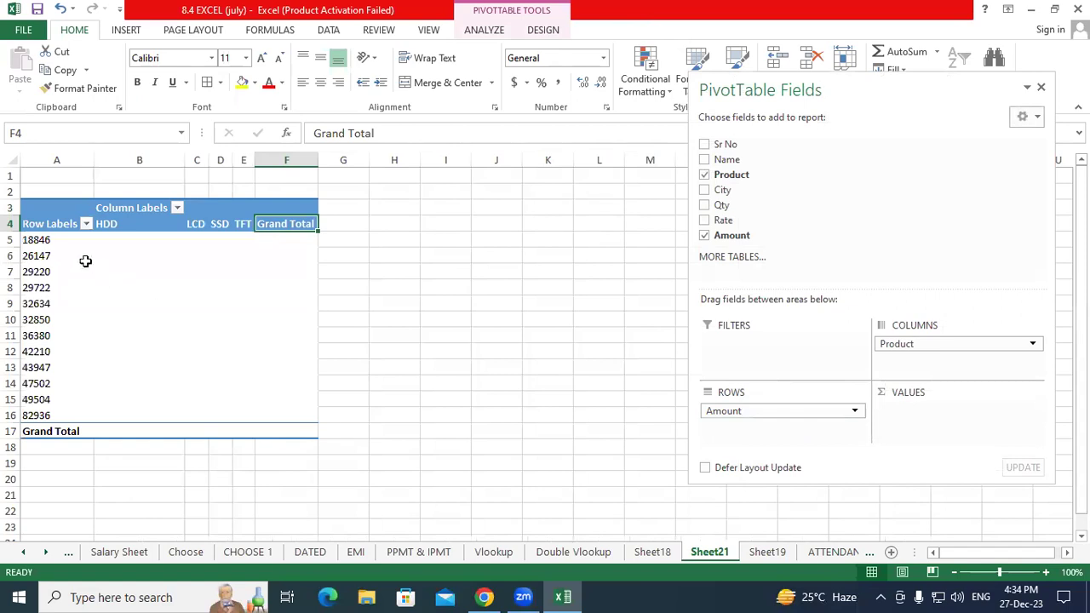
pyautogui.moveTo(31, 240); pyautogui.dragTo(17, 415)
pyautogui.moveTo(244, 430); pyautogui.dragTo(232, 432)
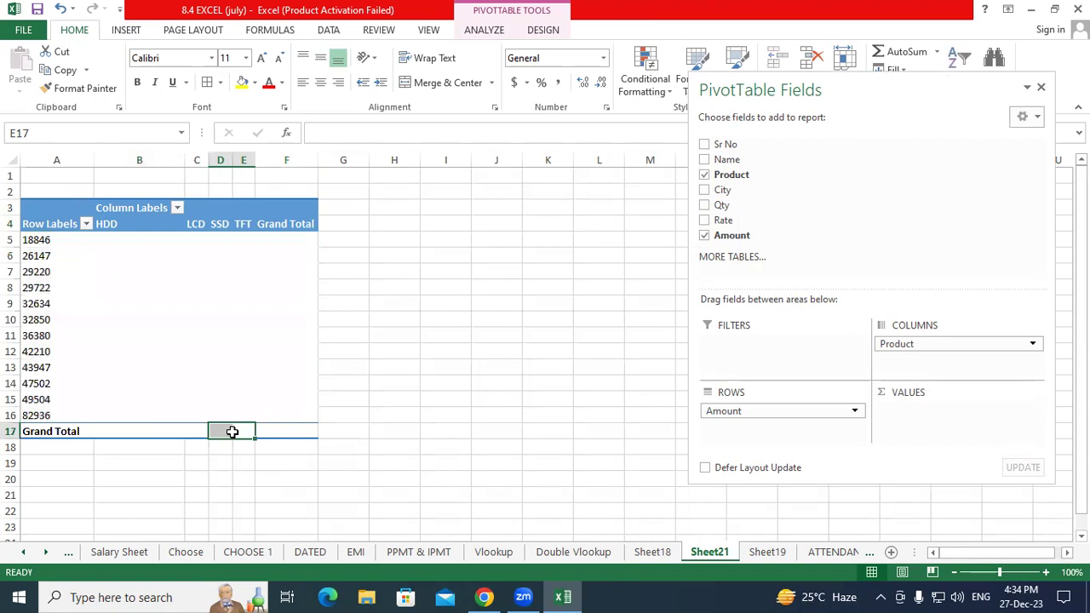
pyautogui.moveTo(730, 412); pyautogui.dragTo(920, 418)
pyautogui.click(355, 240)
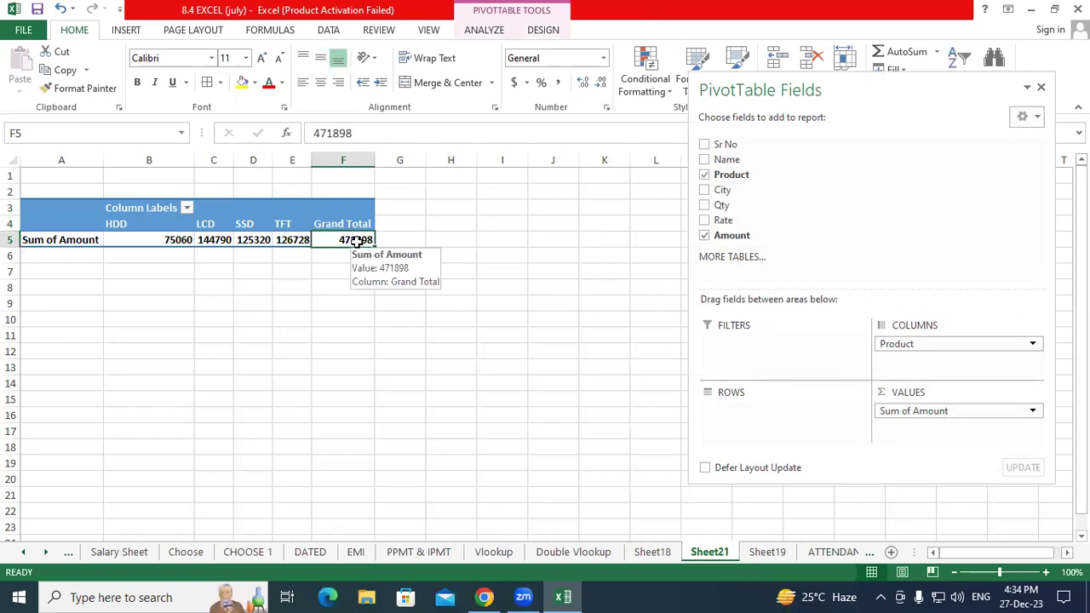
# Change the summary calculation of the Amount field in the PivotTable values to Max
pyautogui.click(1018, 411)
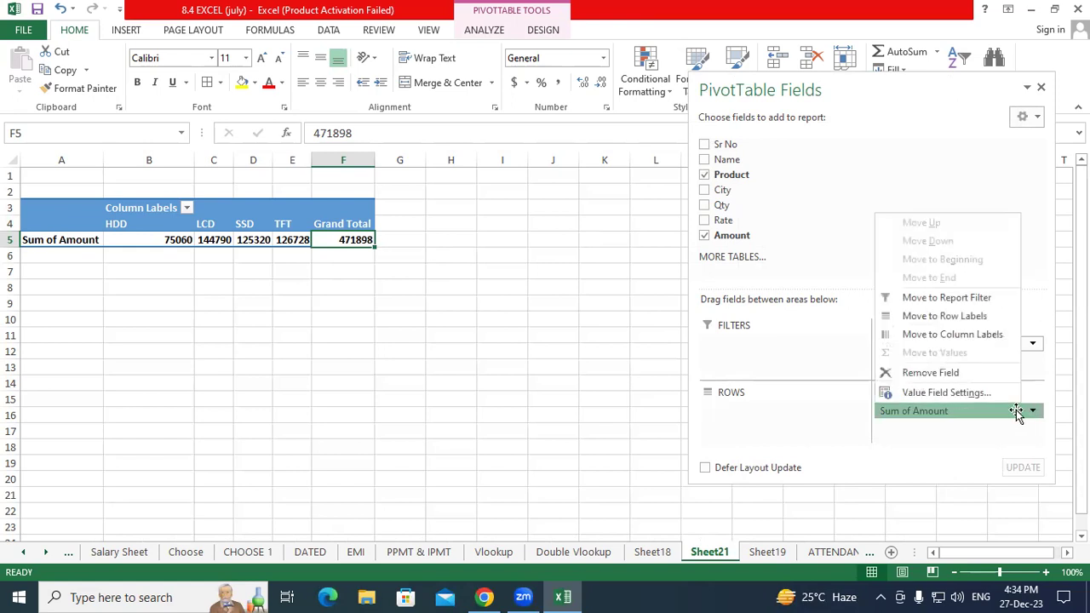
pyautogui.click(943, 394)
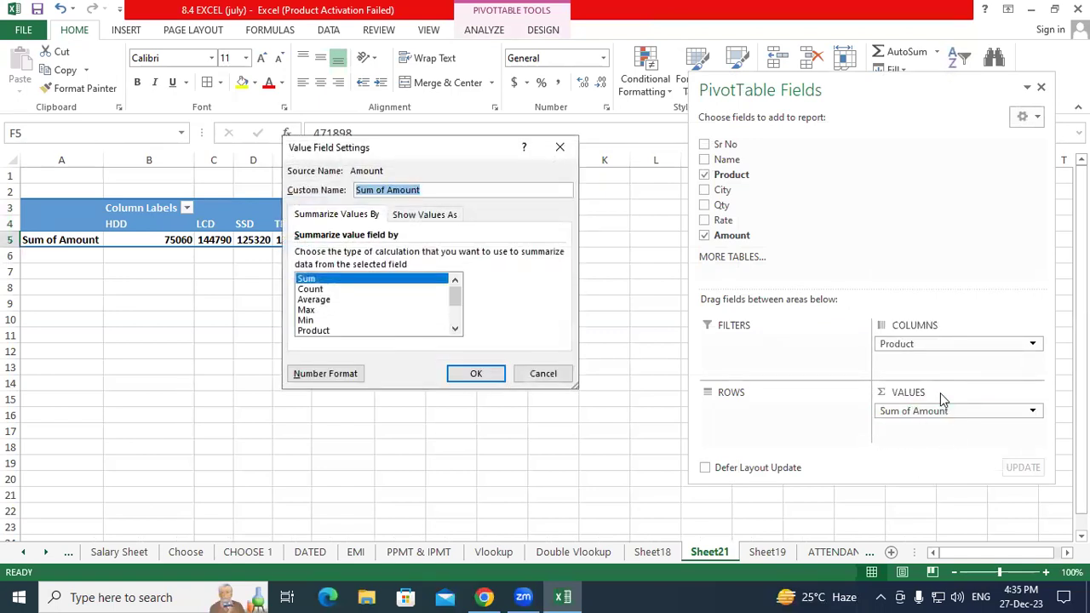
pyautogui.click(332, 289)
pyautogui.click(320, 300)
pyautogui.click(315, 309)
pyautogui.click(311, 320)
pyautogui.click(310, 312)
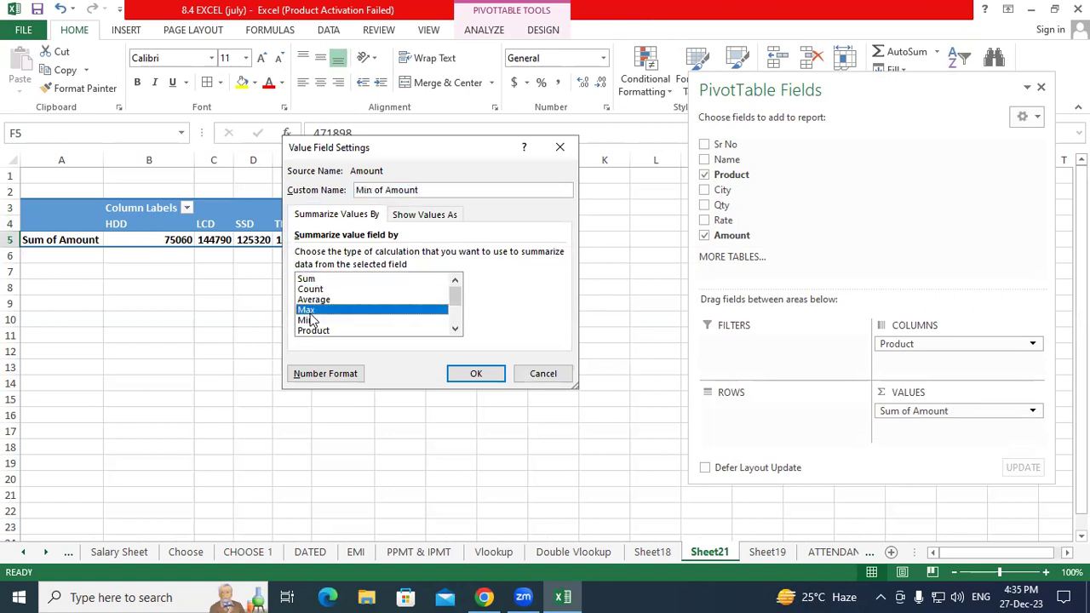
pyautogui.click(477, 374)
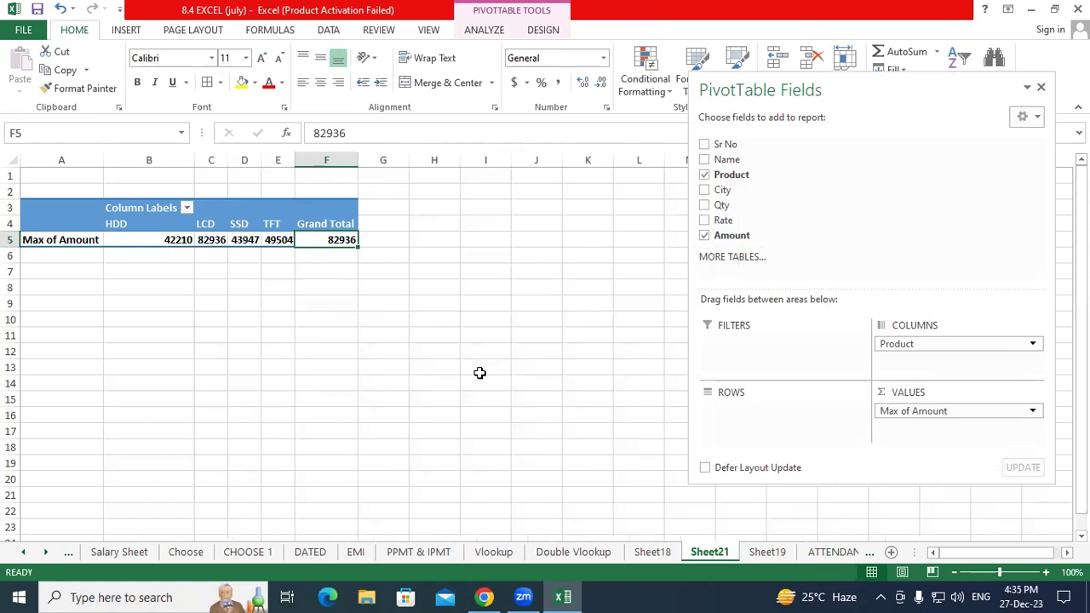
# Check the maximum amount of each product and the grand total, and set the Amount summary back to Sum
pyautogui.click(175, 240)
pyautogui.click(213, 240)
pyautogui.click(254, 240)
pyautogui.click(281, 240)
pyautogui.click(328, 240)
pyautogui.click(1033, 412)
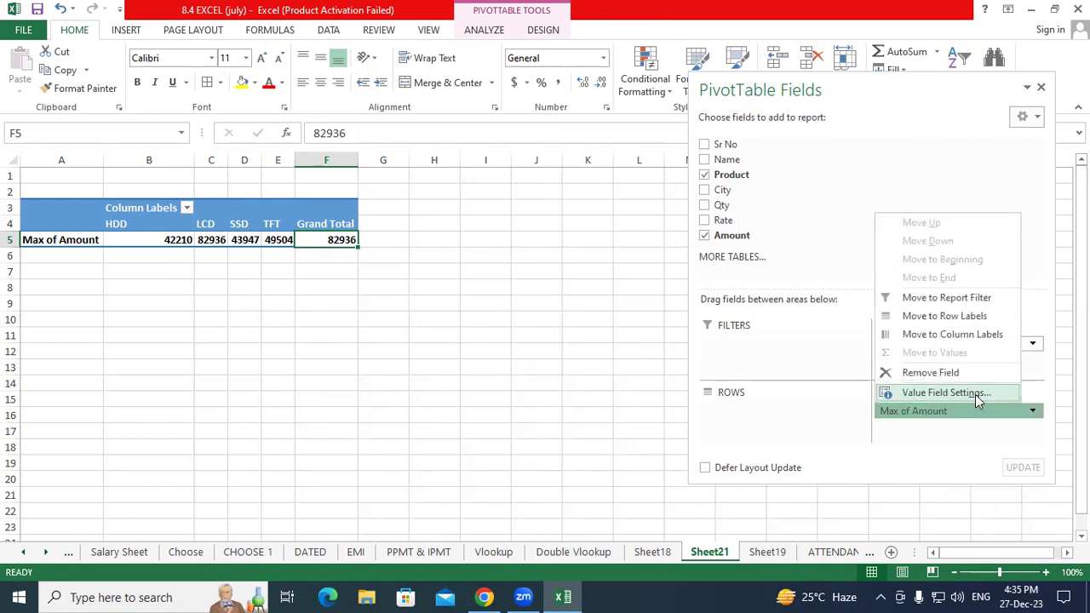
pyautogui.click(945, 393)
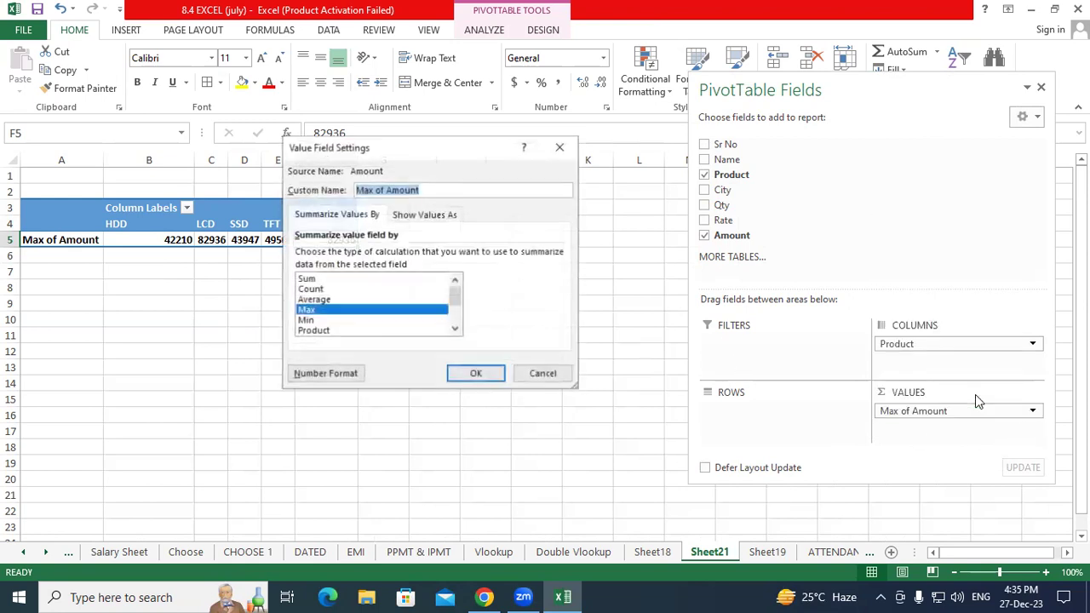
pyautogui.click(308, 279)
pyautogui.click(490, 381)
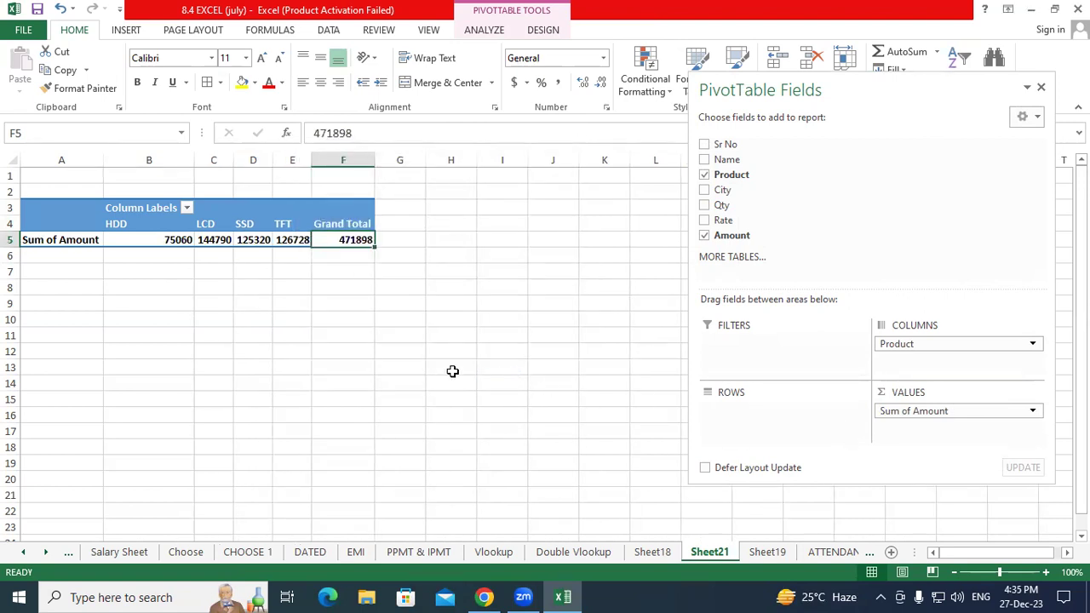
# Move the Product field from the columns to the rows of the PivotTable and shift the field list lower
pyautogui.click(209, 269)
pyautogui.moveTo(60, 218); pyautogui.dragTo(368, 245)
pyautogui.click(316, 303)
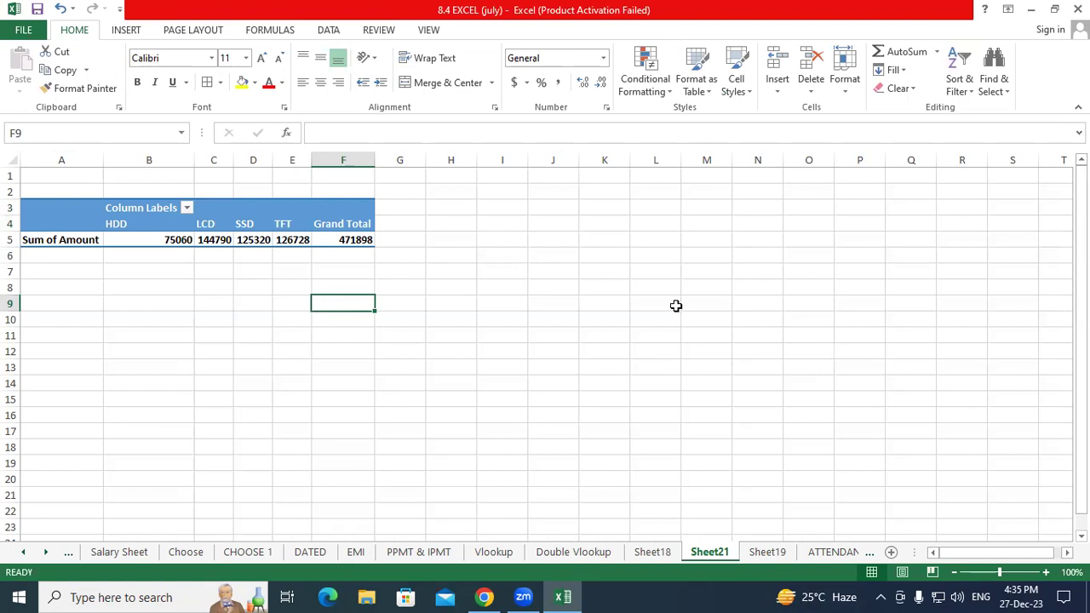
pyautogui.click(284, 236)
pyautogui.moveTo(907, 349); pyautogui.dragTo(752, 414)
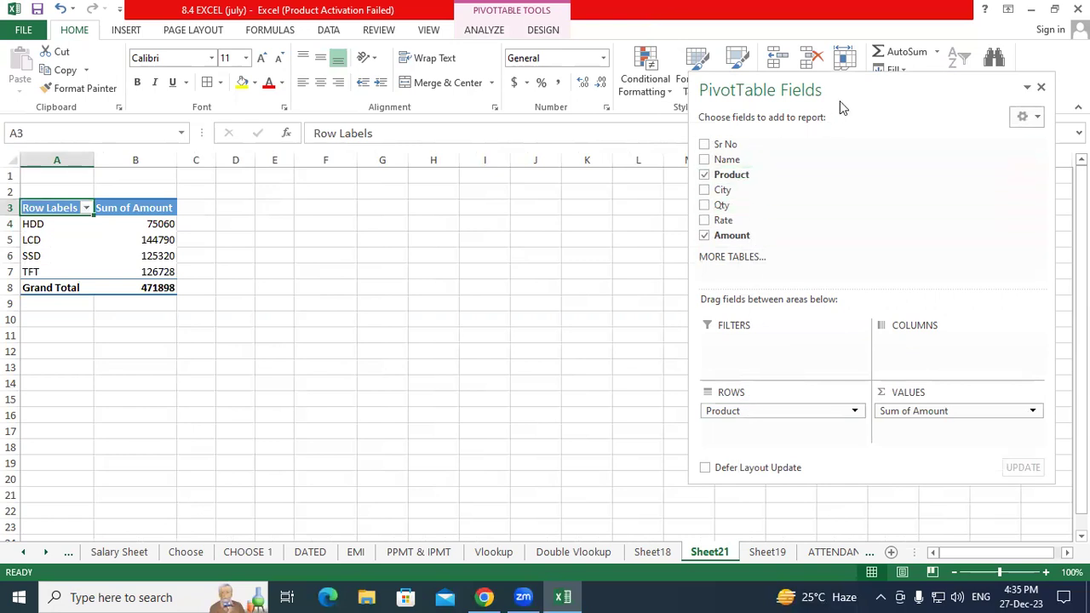
pyautogui.moveTo(840, 101); pyautogui.dragTo(862, 172)
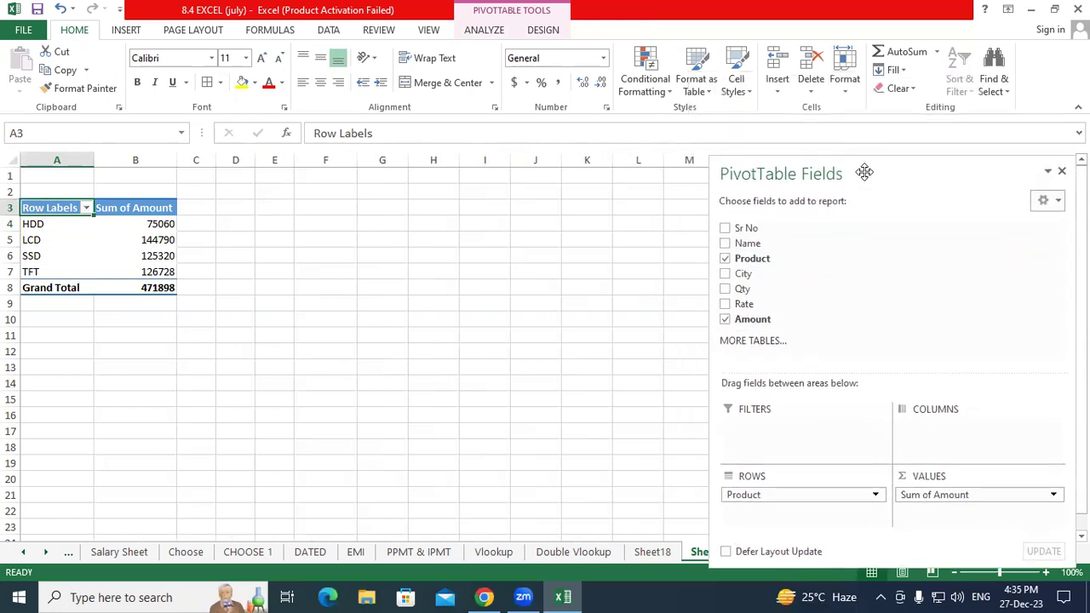
# Insert slicers for the Name, Product and City fields of the PivotTable
pyautogui.click(476, 34)
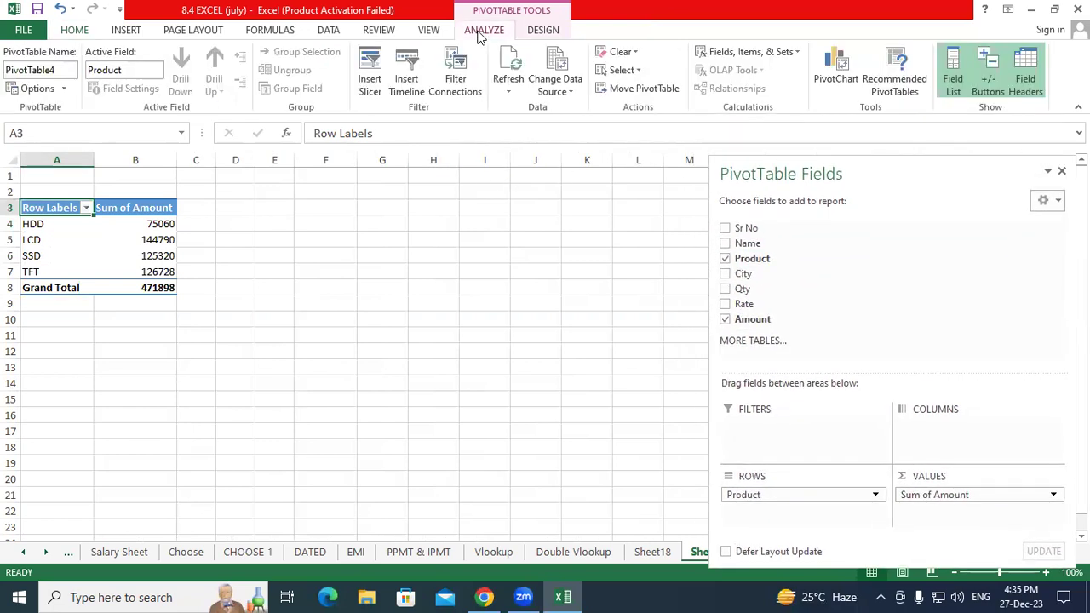
pyautogui.click(373, 61)
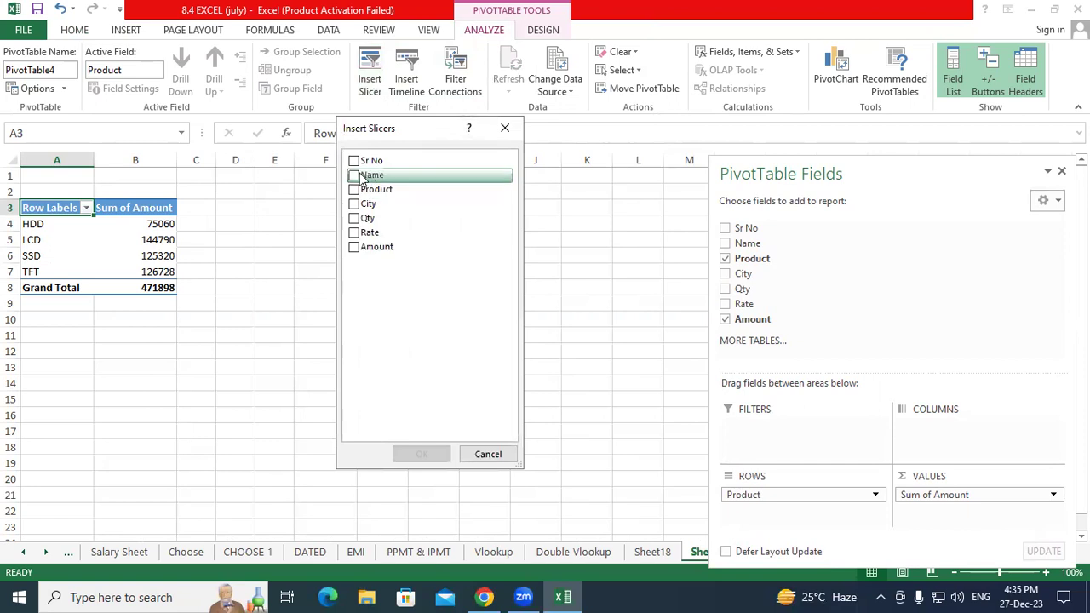
pyautogui.click(361, 175)
pyautogui.click(358, 190)
pyautogui.click(361, 205)
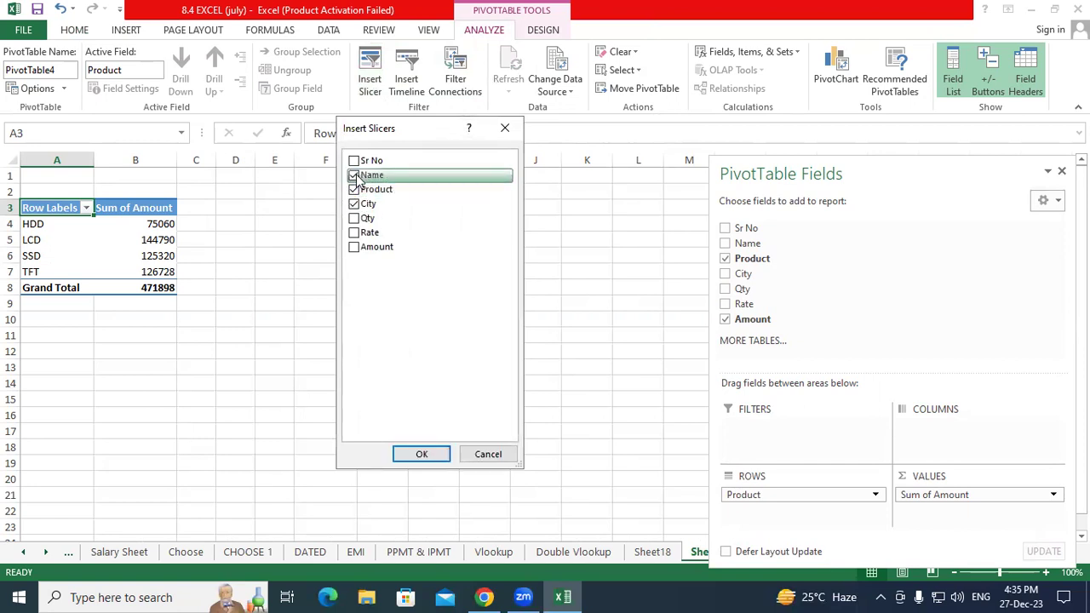
pyautogui.click(421, 452)
# Spread the three overlapping slicers out side by side in the order Name, Product, City
pyautogui.moveTo(617, 302); pyautogui.dragTo(938, 230)
pyautogui.moveTo(559, 263); pyautogui.dragTo(725, 225)
pyautogui.moveTo(536, 223); pyautogui.dragTo(490, 223)
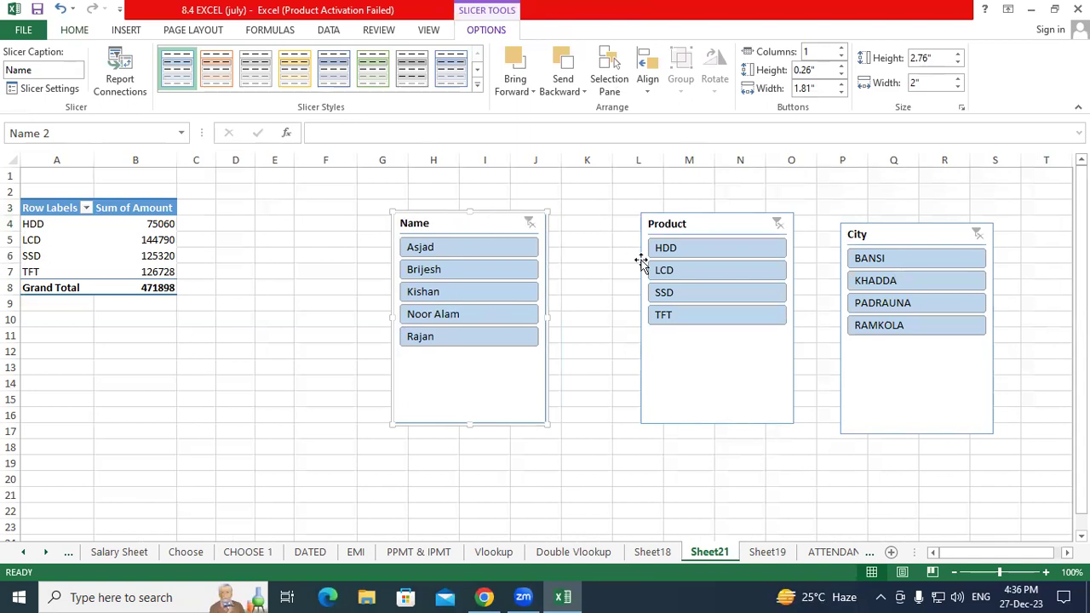
# Filter the Product slicer to SSD and clear it, and line up the slicers in the order City, Name, Product
pyautogui.click(688, 296)
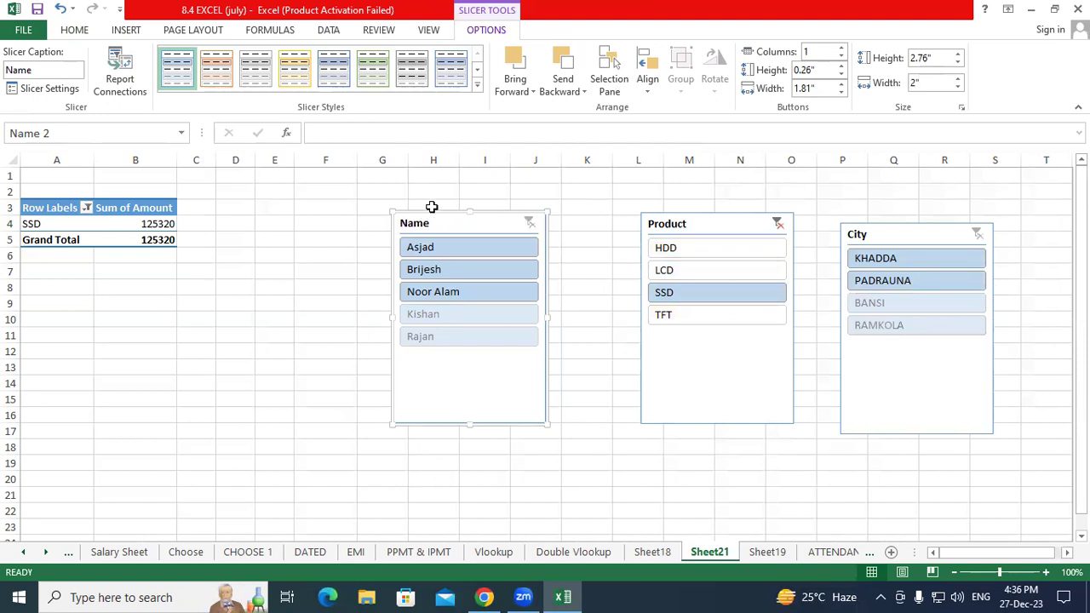
pyautogui.click(776, 223)
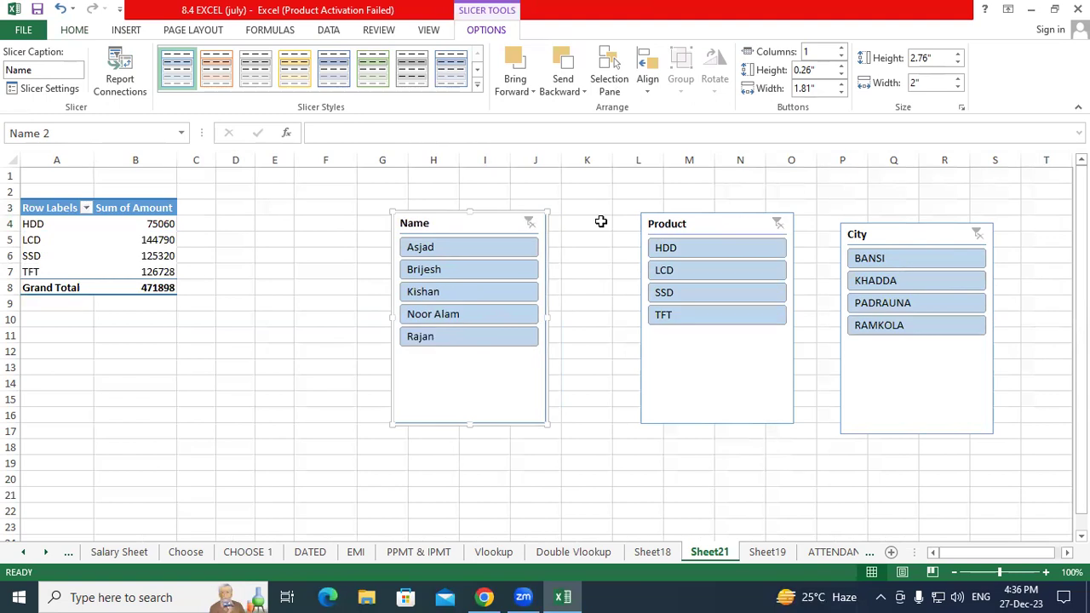
pyautogui.moveTo(907, 242); pyautogui.dragTo(303, 226)
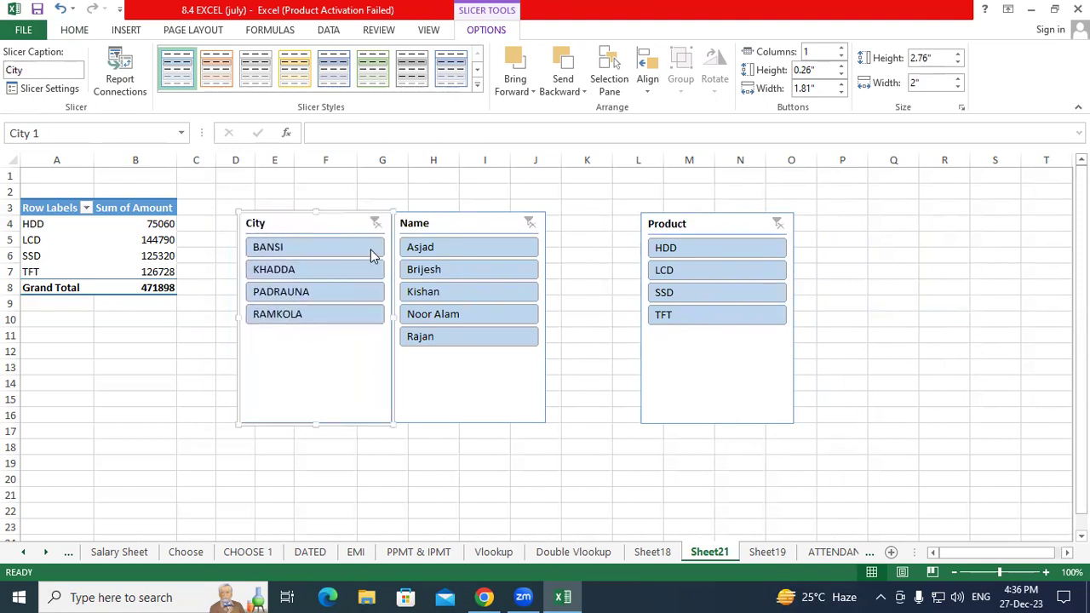
pyautogui.moveTo(691, 224); pyautogui.dragTo(594, 223)
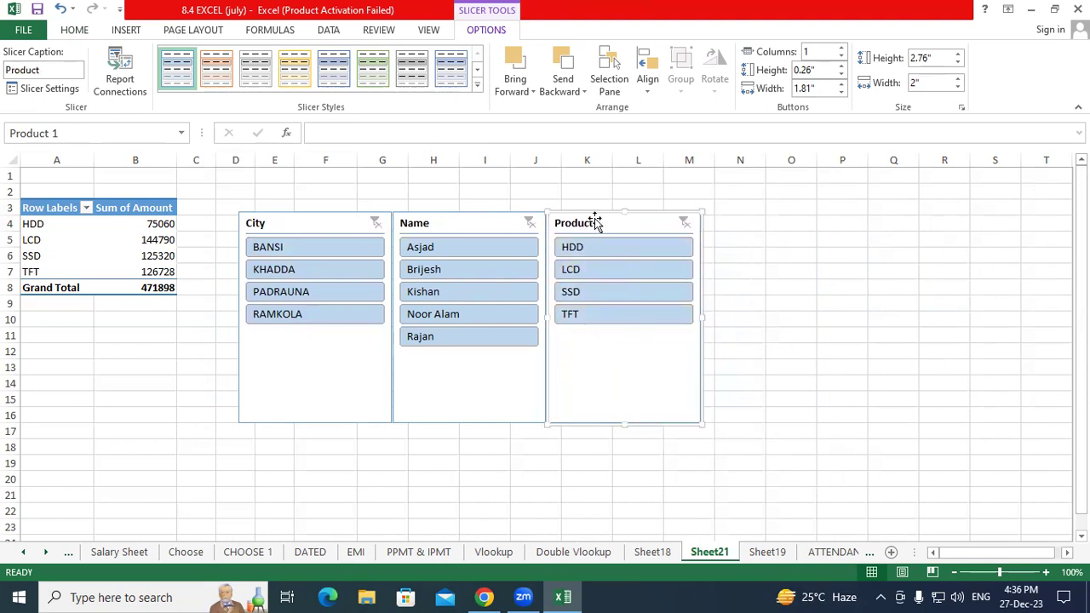
# Delete the Product, Name and City slicers from Sheet21
pyautogui.press('Delete')
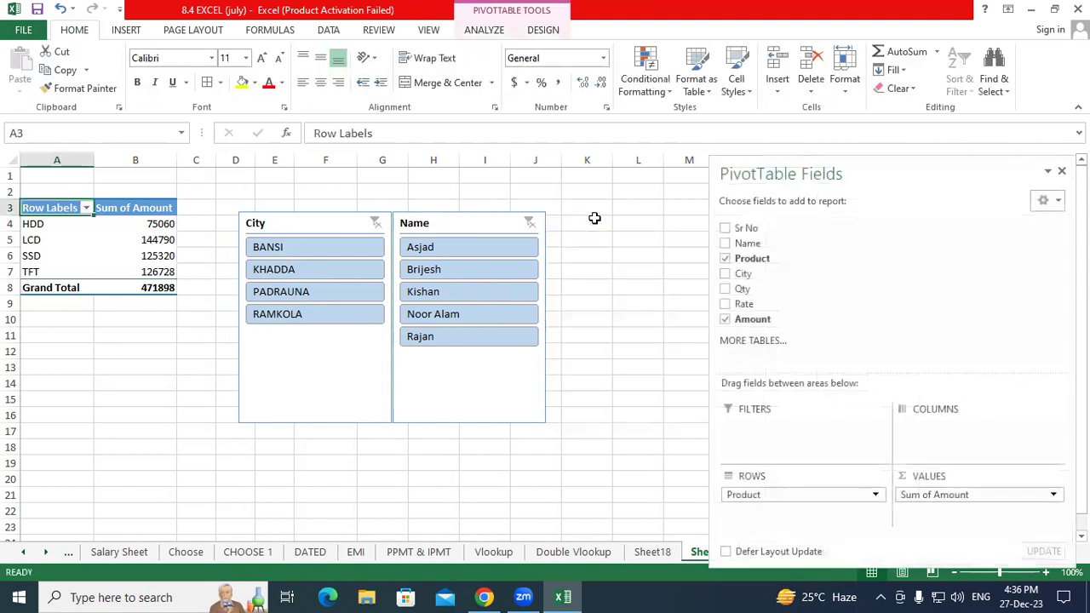
pyautogui.click(466, 214)
pyautogui.click(467, 215)
pyautogui.press('Delete')
pyautogui.click(330, 223)
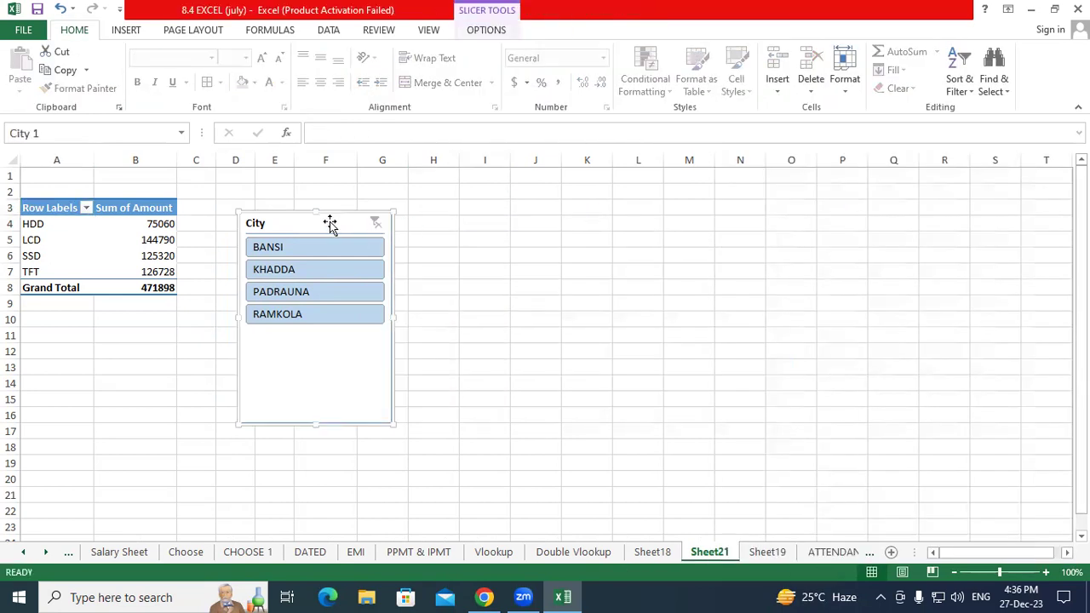
pyautogui.press('Delete')
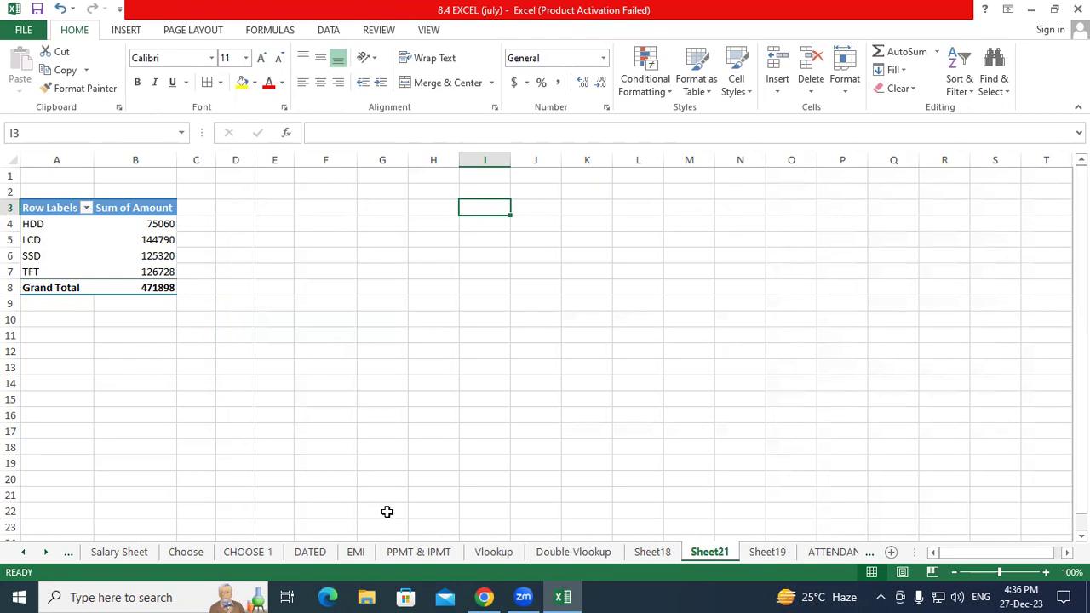
# Copy the blank range B99:D105 on Sheet19, look over the Paste Special options, and cancel without pasting
pyautogui.click(749, 551)
pyautogui.scroll(-20, 673, 464)
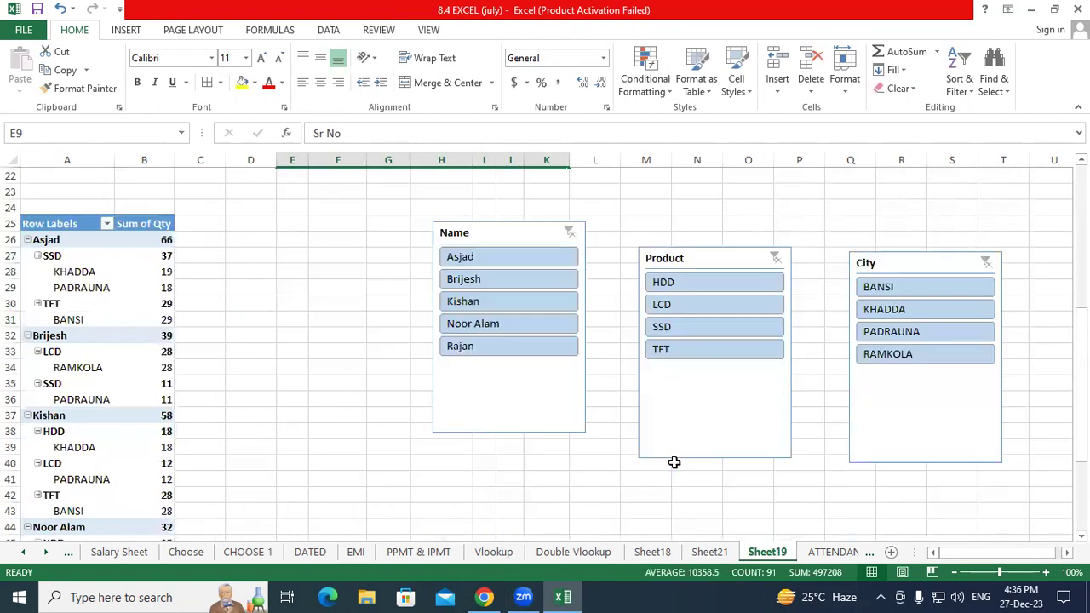
pyautogui.click(280, 304)
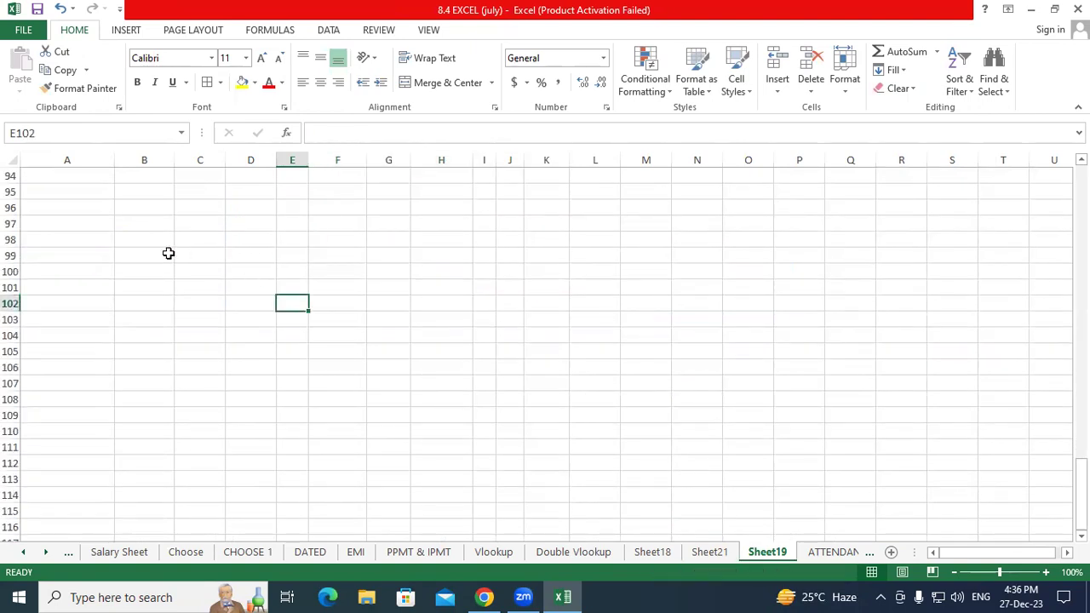
pyautogui.moveTo(169, 252); pyautogui.dragTo(274, 349)
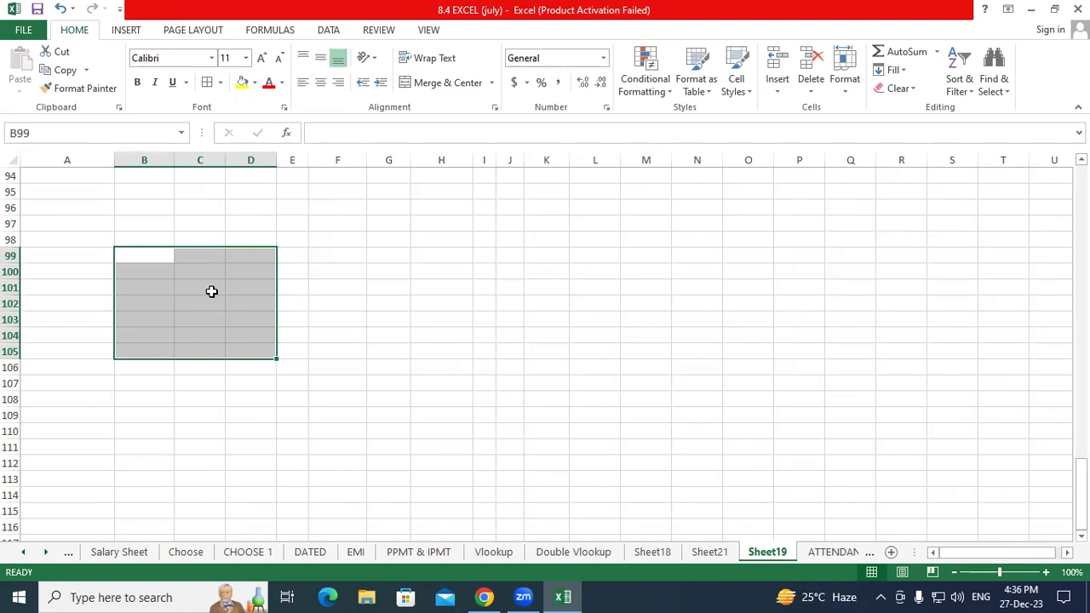
pyautogui.rightClick(211, 291)
pyautogui.click(252, 294)
pyautogui.rightClick(229, 282)
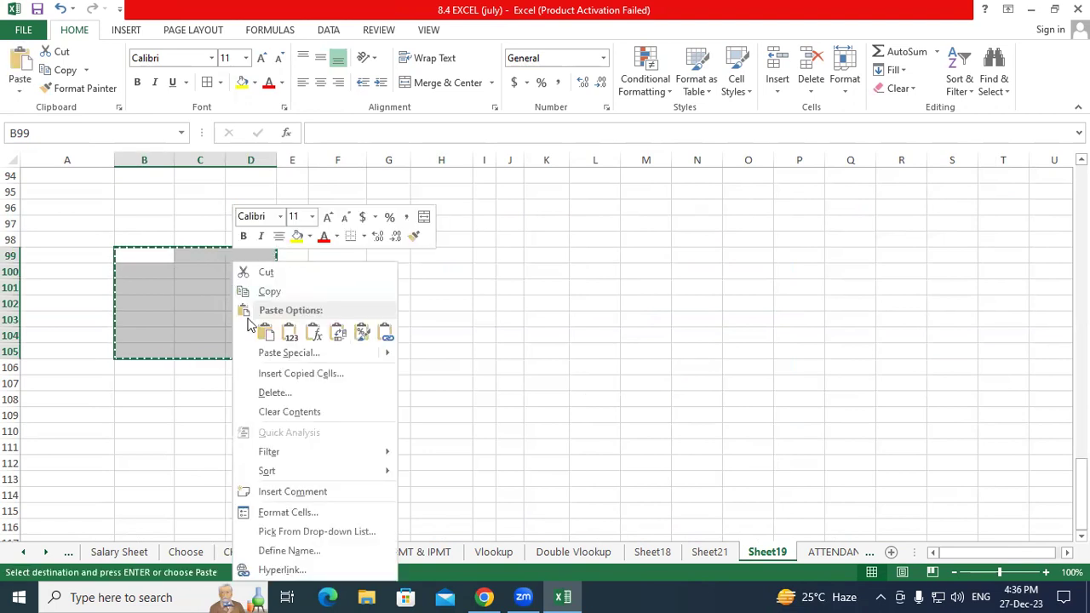
pyautogui.click(285, 354)
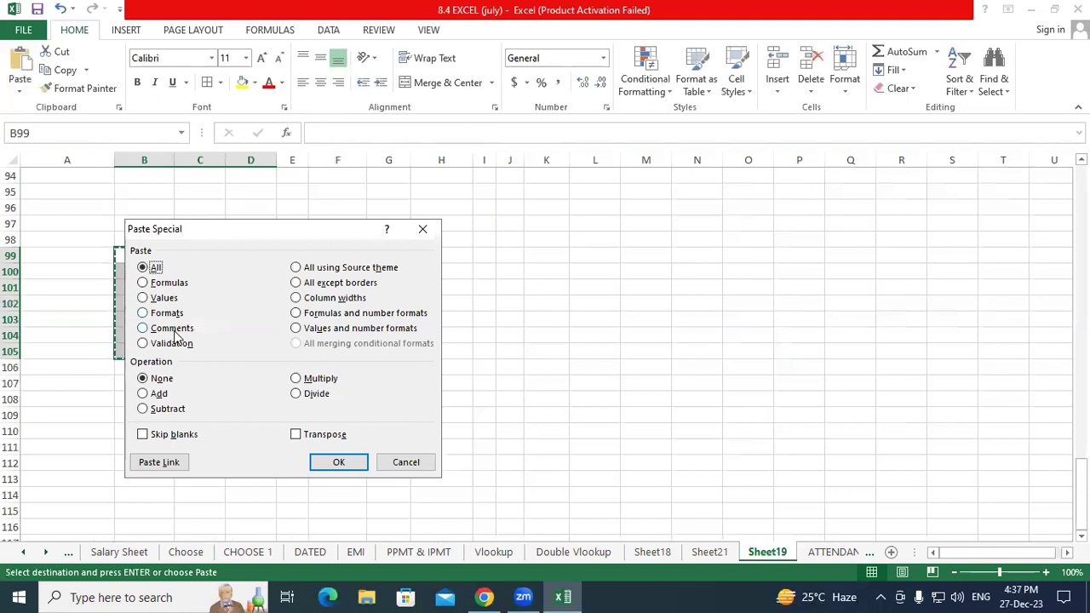
pyautogui.click(419, 228)
pyautogui.click(266, 257)
pyautogui.press('Escape')
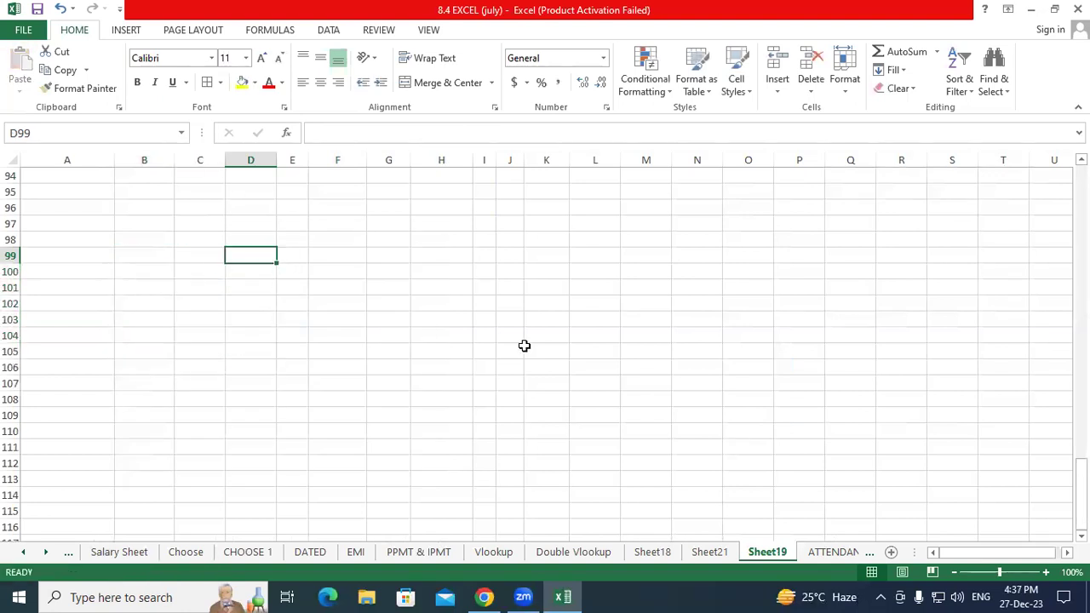
# Insert a comment on cell F10, the first entry in the Name column of the Sheet19 sales data
pyautogui.click(526, 348)
pyautogui.scroll(20, 609, 465)
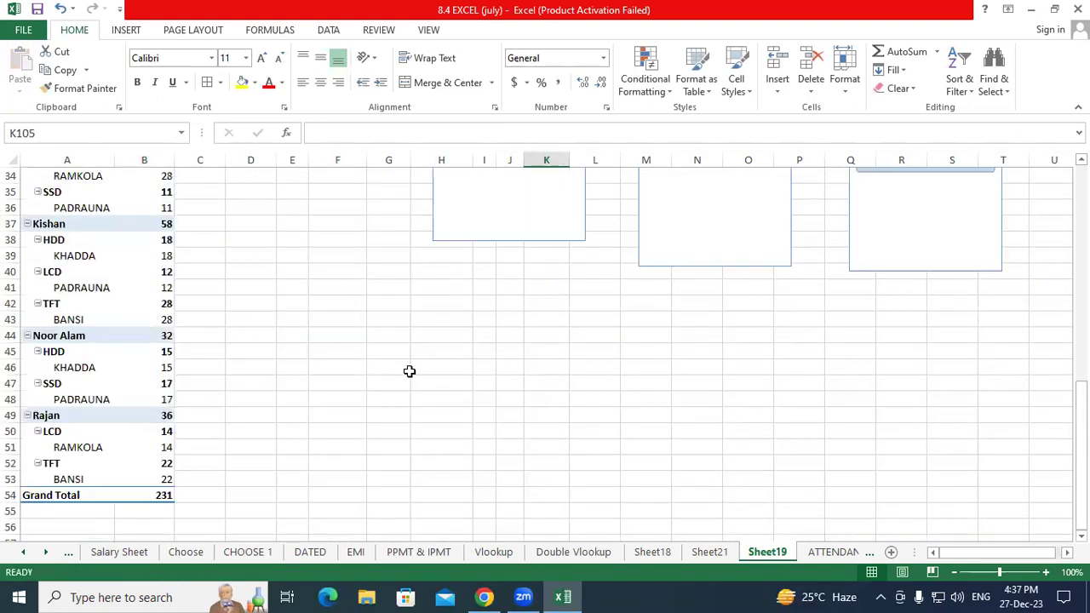
pyautogui.scroll(7, 408, 372)
pyautogui.click(343, 320)
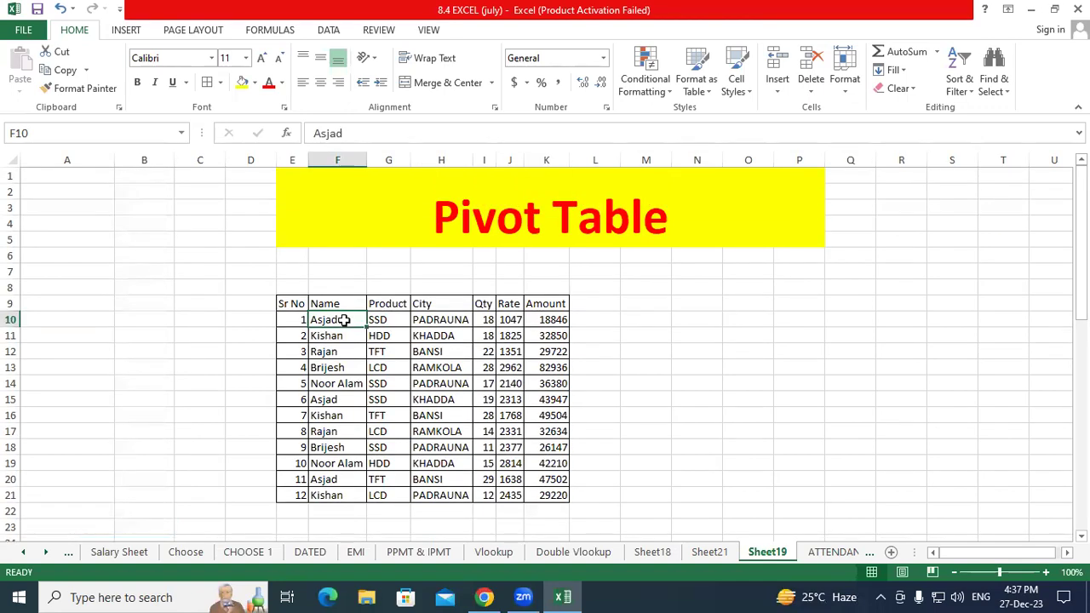
pyautogui.click(343, 335)
pyautogui.click(343, 351)
pyautogui.click(345, 366)
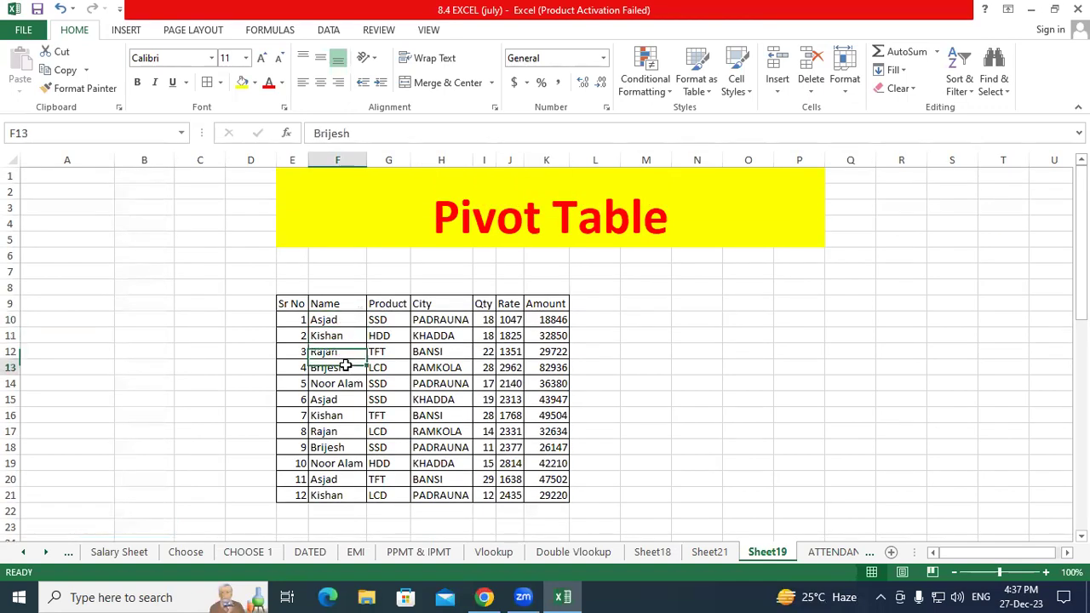
pyautogui.click(350, 322)
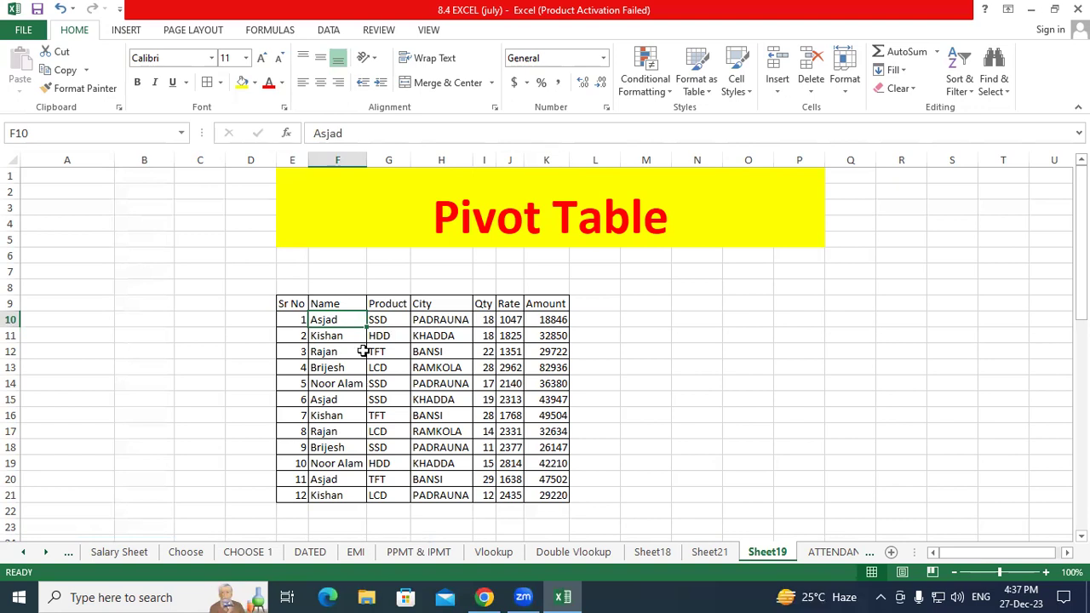
pyautogui.rightClick(330, 319)
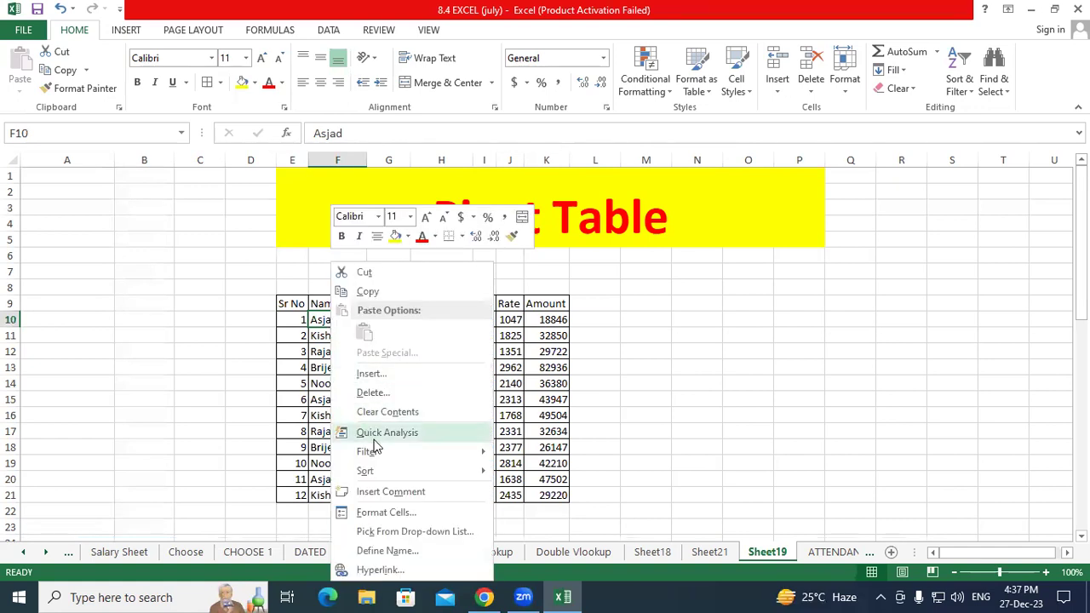
pyautogui.click(385, 493)
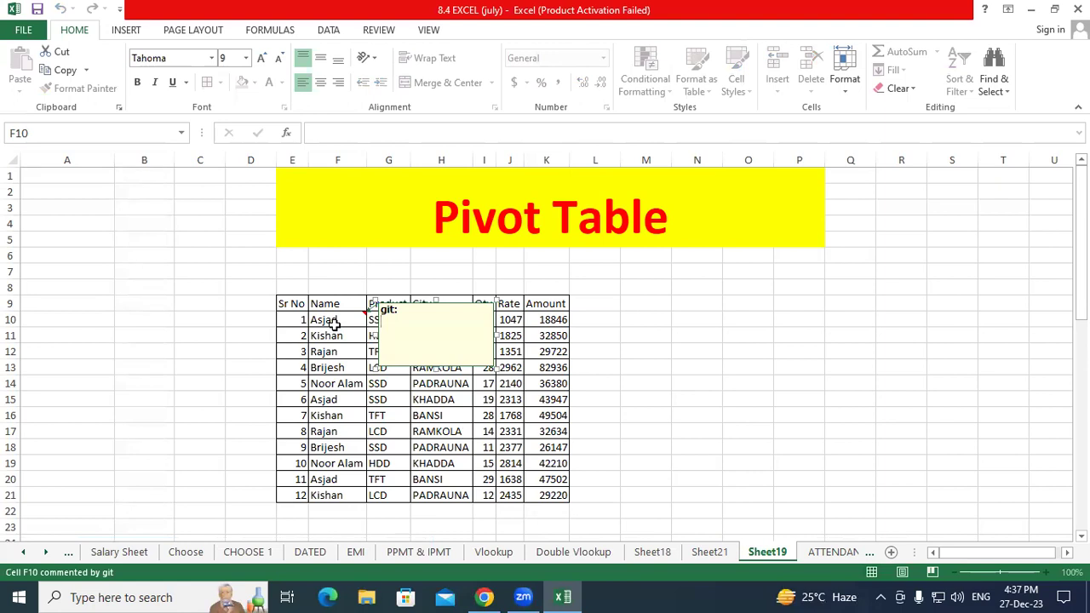
# Make the comment box of cell F10 narrower and taller, and magnify the screen around it
pyautogui.click(429, 334)
pyautogui.moveTo(492, 369); pyautogui.dragTo(460, 409)
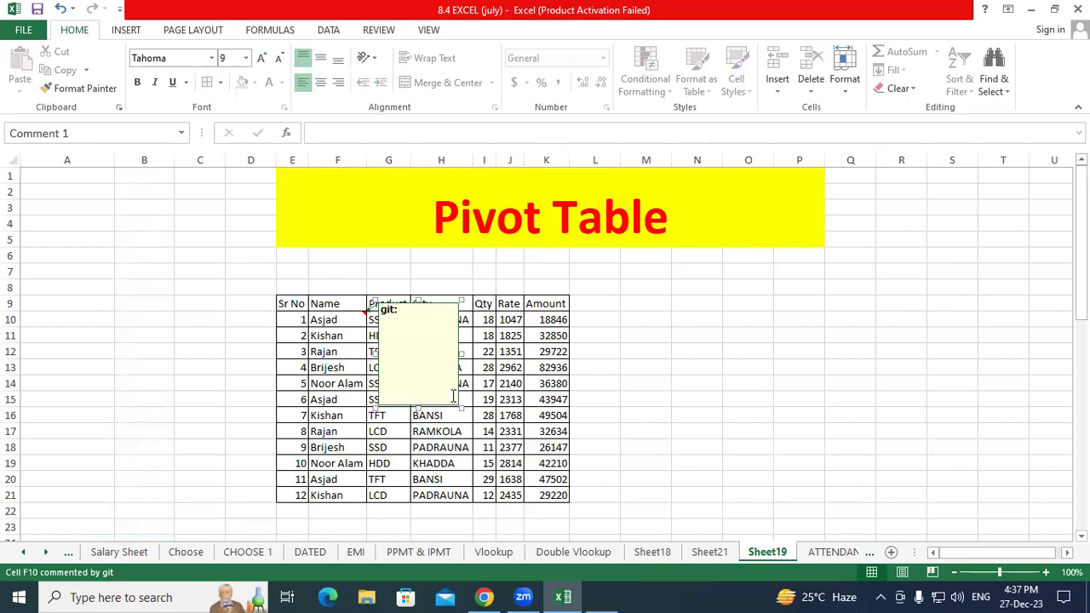
pyautogui.press('super+plus')
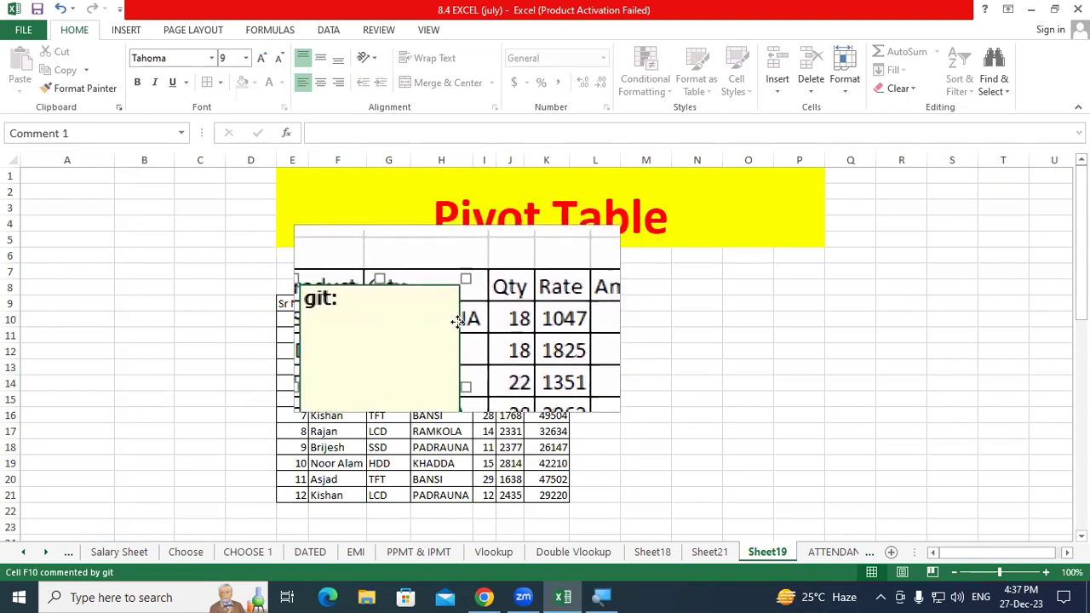
# Open the comment formatting of cell F10's comment box at its fill colour and line settings
pyautogui.rightClick(457, 321)
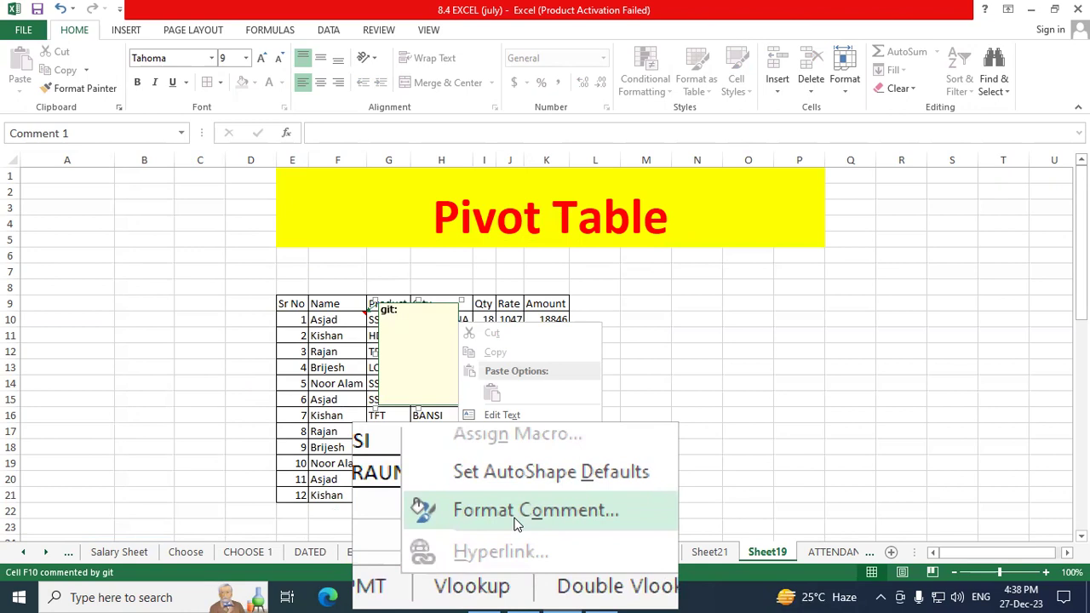
pyautogui.click(445, 380)
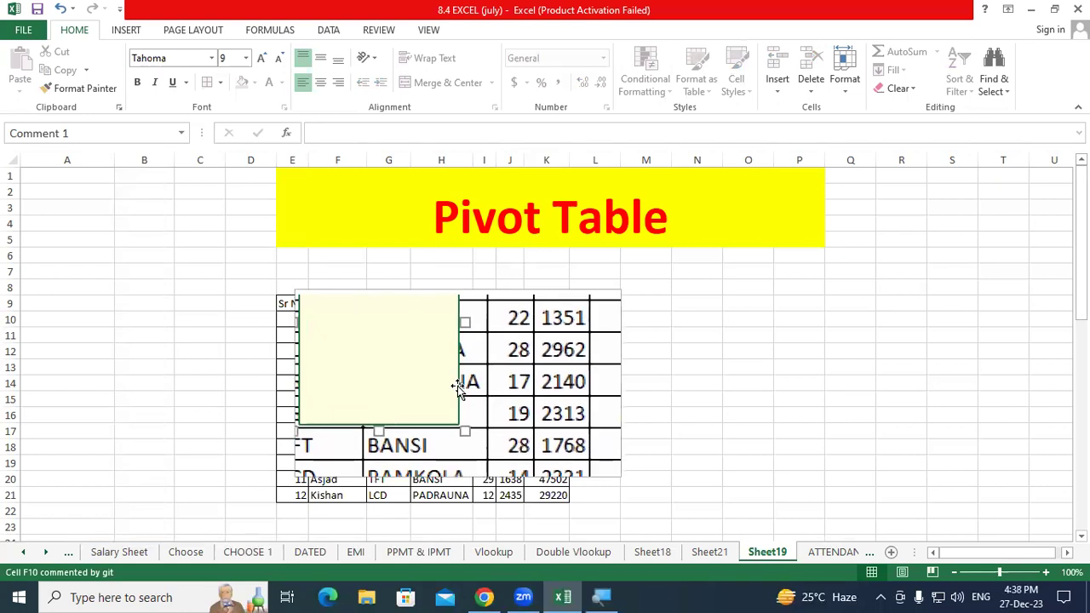
pyautogui.rightClick(457, 385)
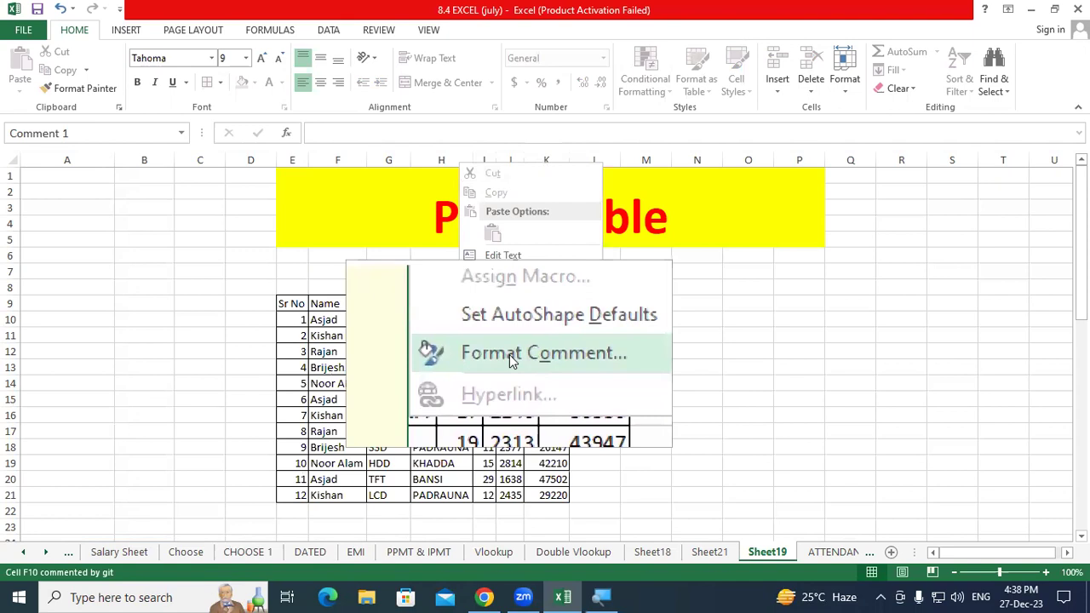
pyautogui.click(509, 354)
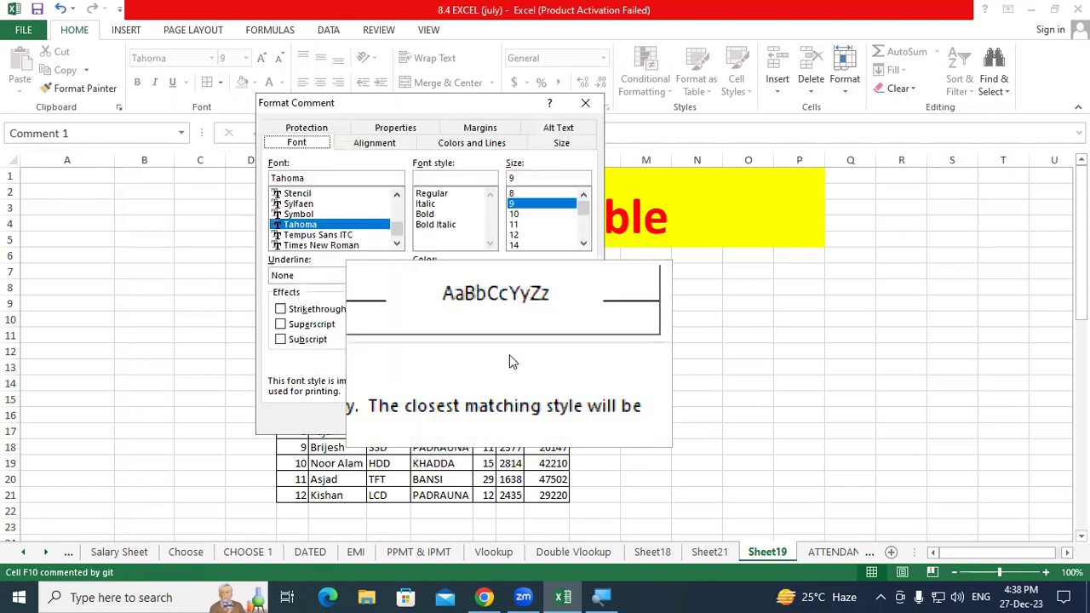
pyautogui.moveTo(473, 594)
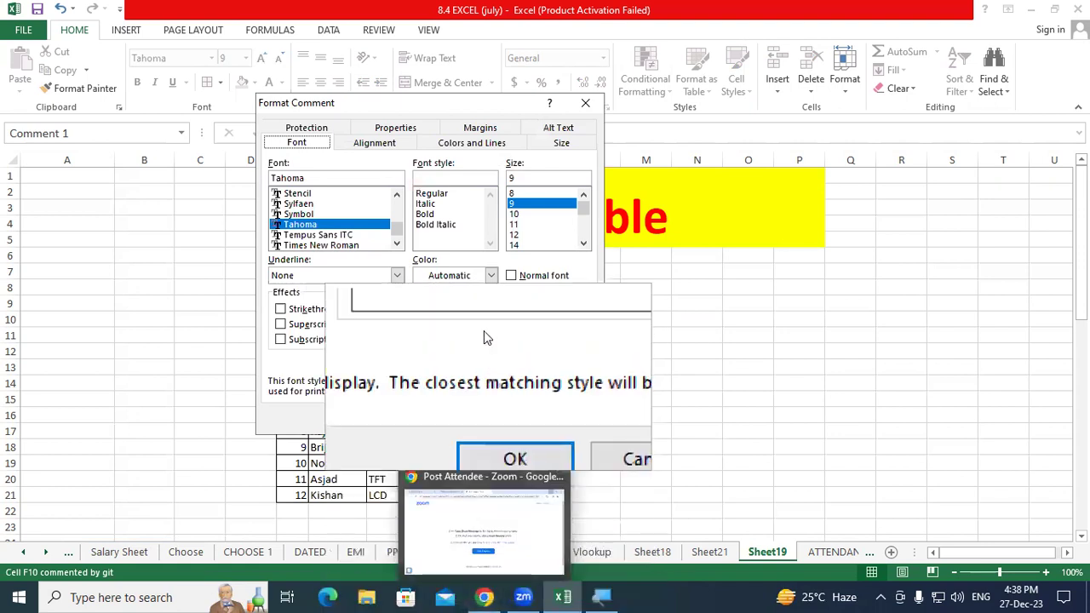
pyautogui.click(474, 141)
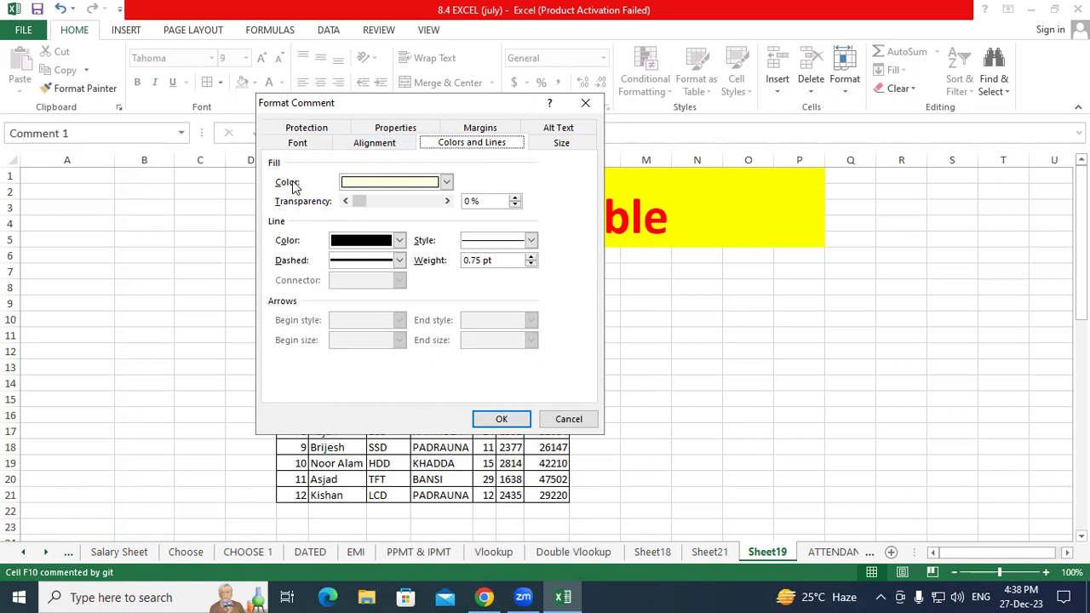
# Fill the comment box of cell F10 with the picture ambuja-logo-7FBEA7E703-seeklogo.com from the Pictures folder
pyautogui.click(445, 182)
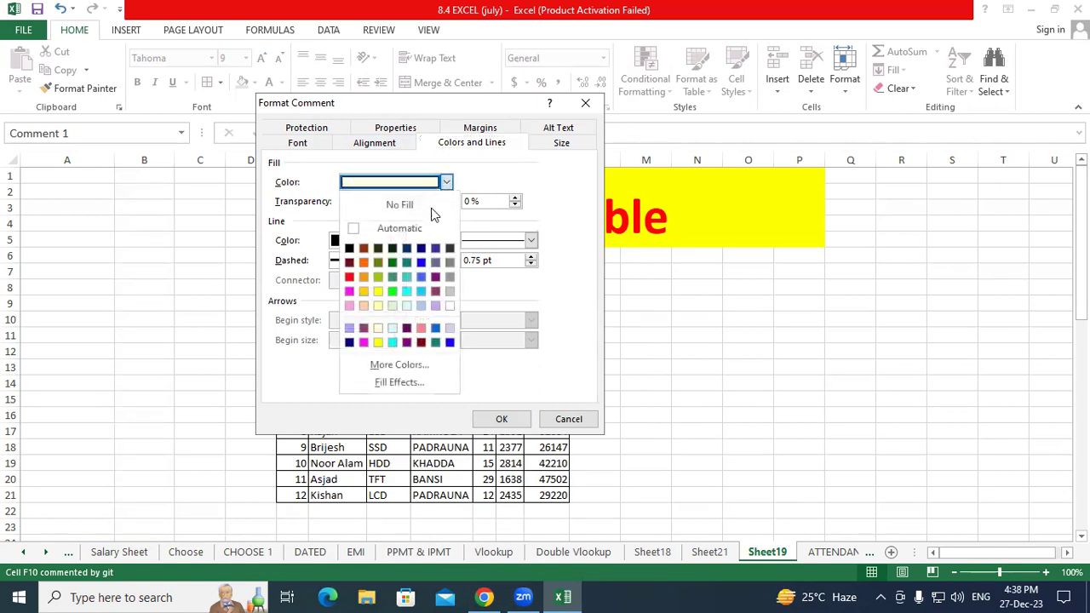
pyautogui.click(401, 383)
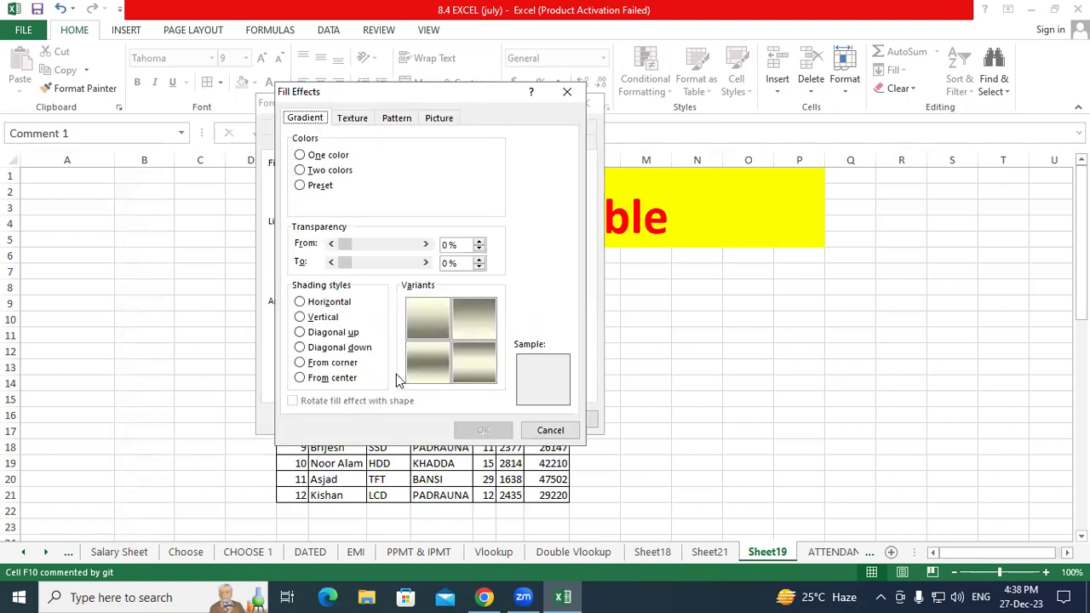
pyautogui.click(445, 120)
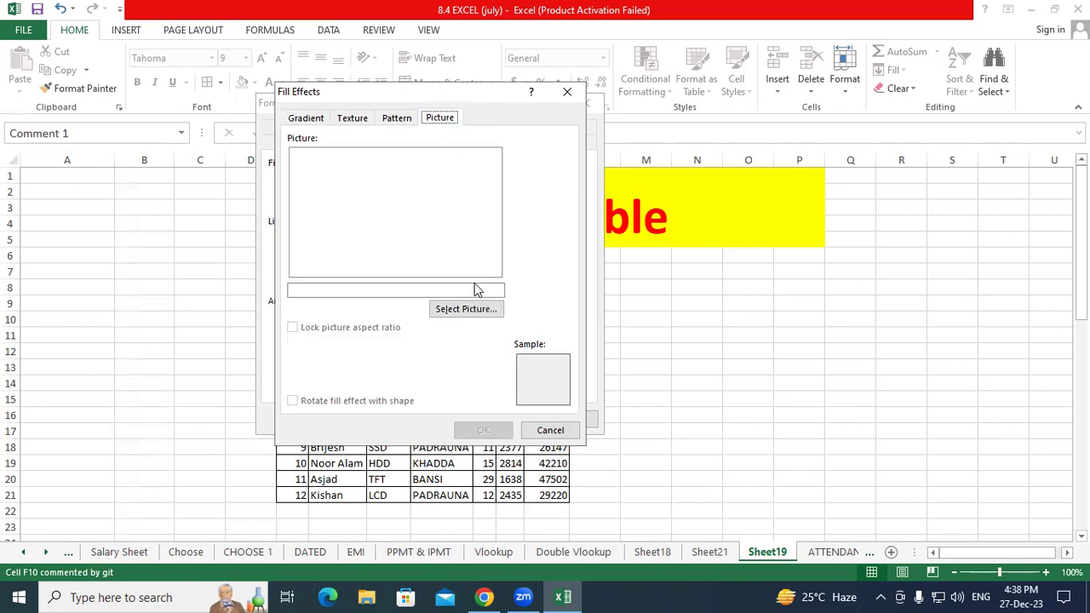
pyautogui.click(466, 310)
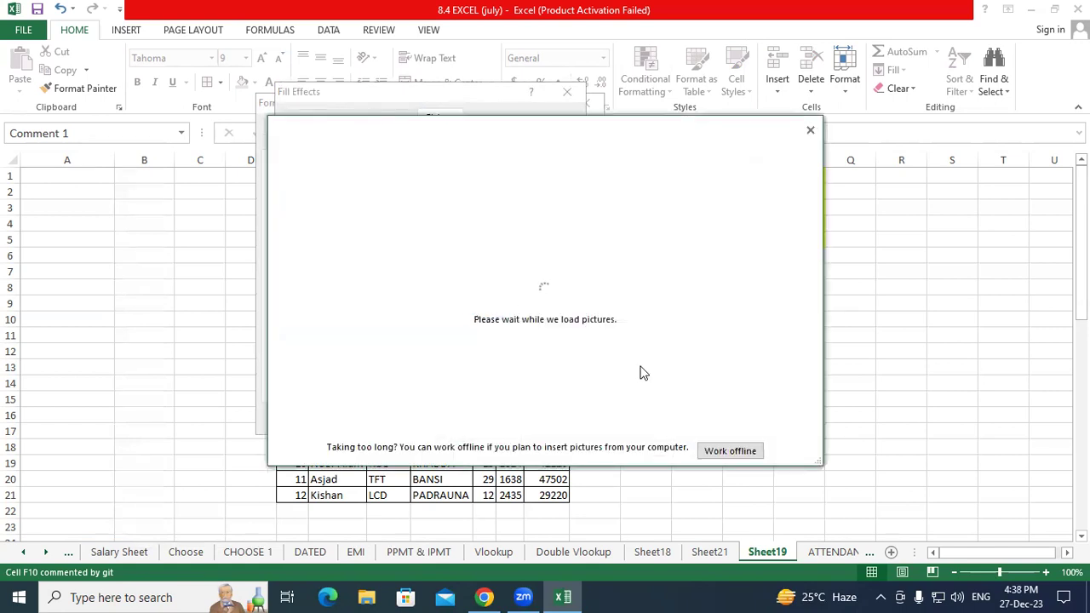
pyautogui.click(739, 452)
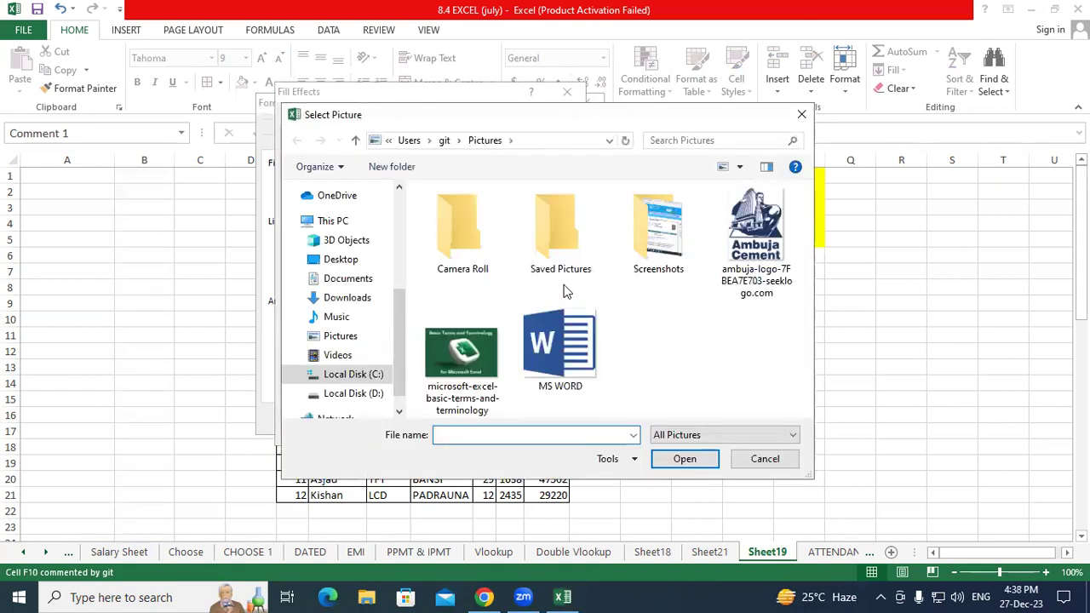
pyautogui.click(754, 238)
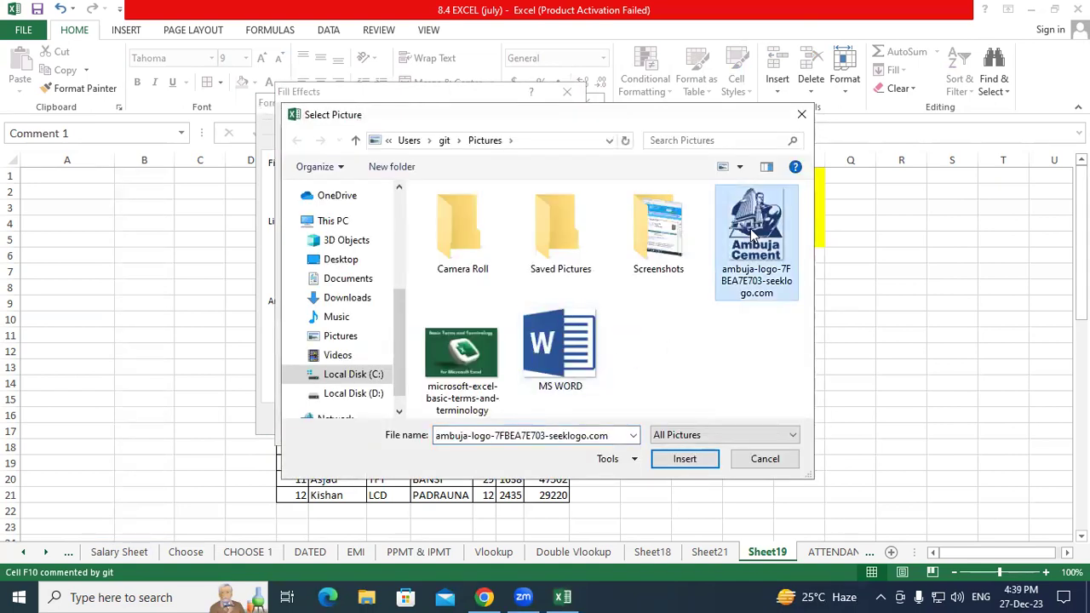
pyautogui.click(679, 462)
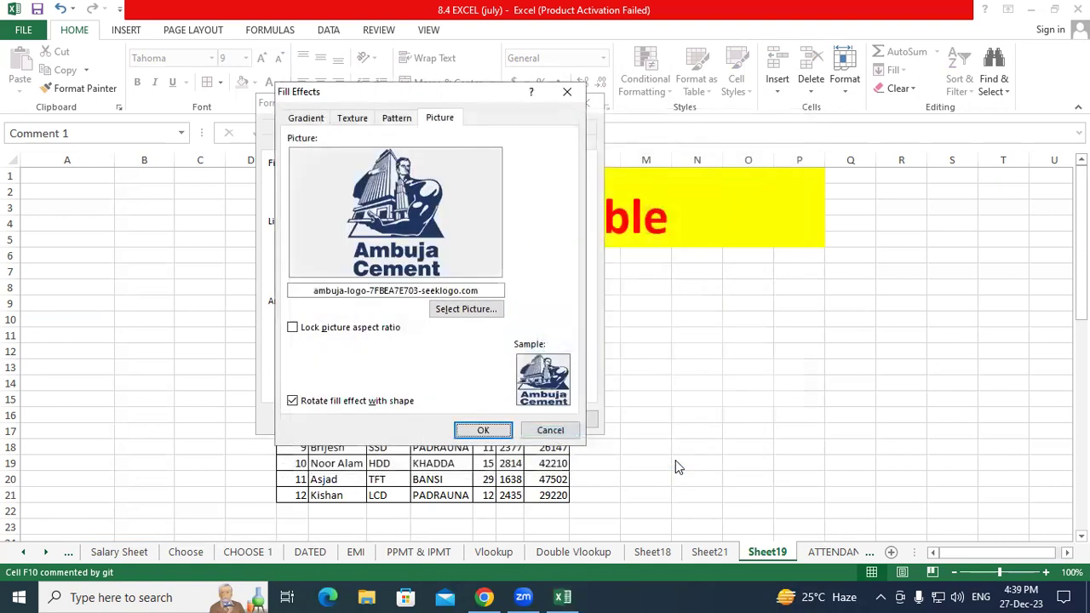
pyautogui.click(483, 430)
pyautogui.click(502, 420)
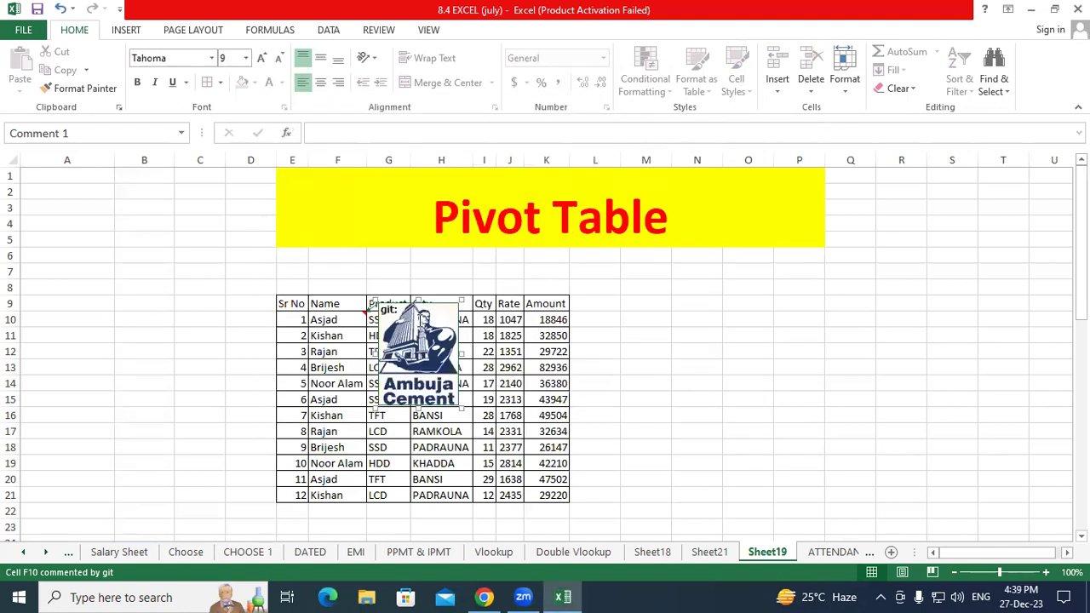
# Delete the default author text from cell F10's comment and display the finished picture comment
pyautogui.click(416, 317)
pyautogui.hotkey('ctrl', 'a')
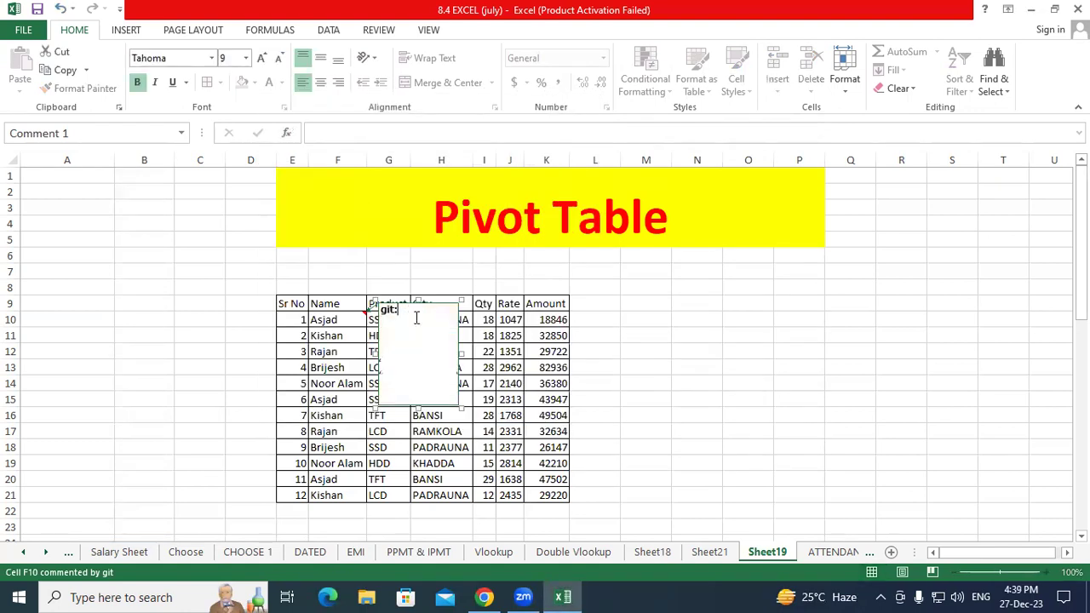
pyautogui.press('BackSpace')
pyautogui.moveTo(621, 341); pyautogui.dragTo(618, 344)
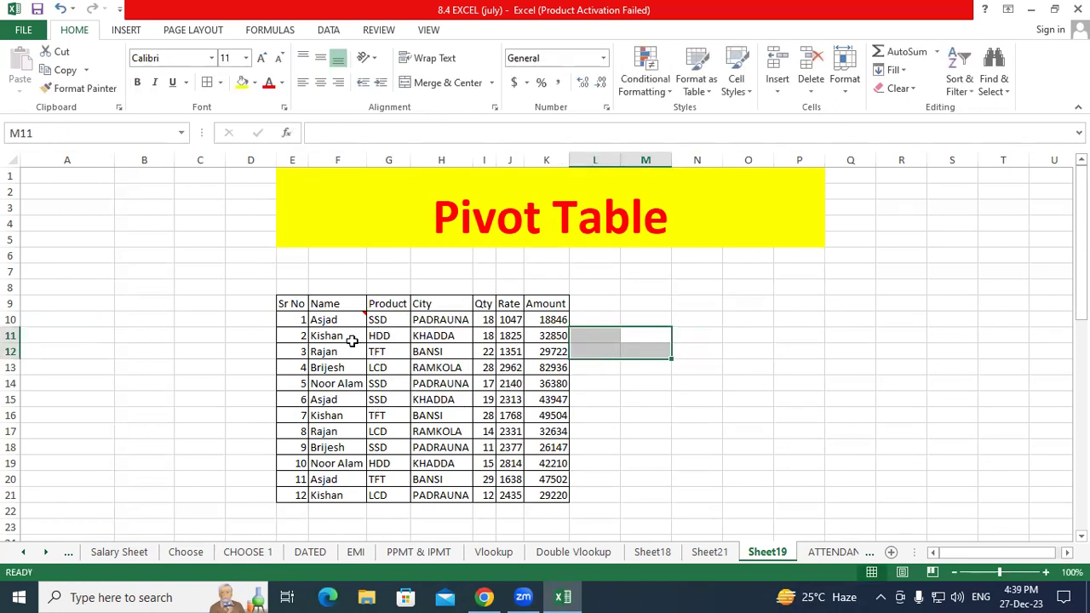
pyautogui.moveTo(343, 318)
# Insert a comment on cell F11, the second entry in the Name column, and make its box narrower and taller
pyautogui.click(339, 339)
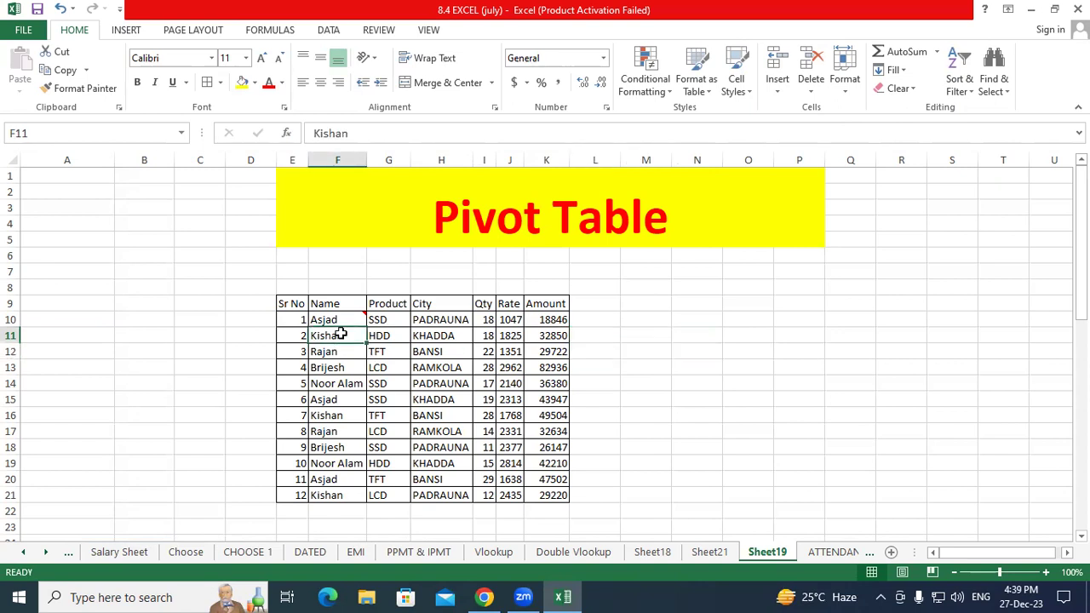
pyautogui.rightClick(339, 335)
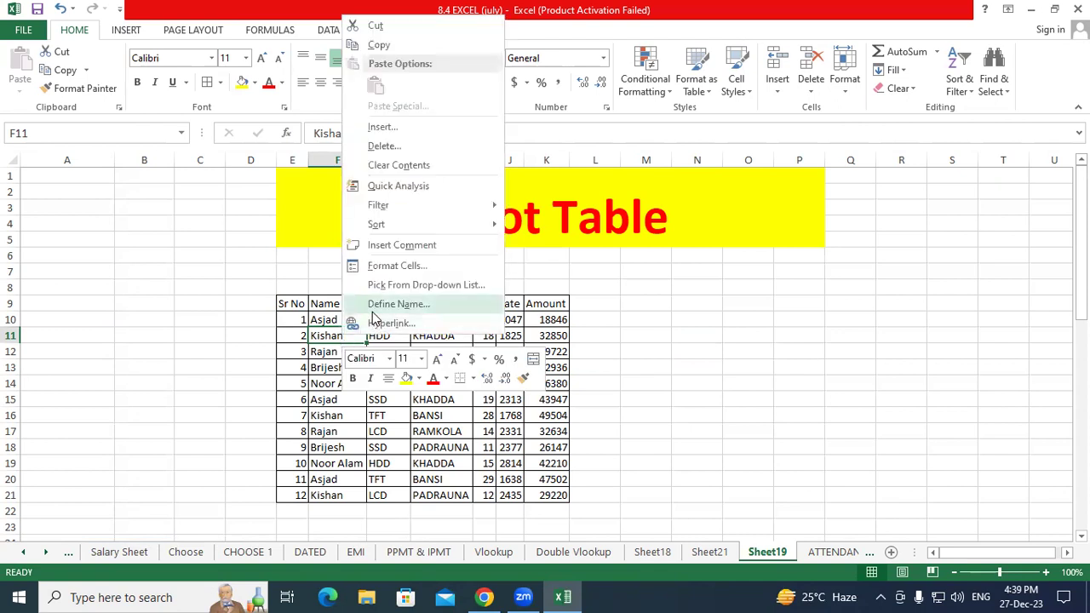
pyautogui.click(394, 246)
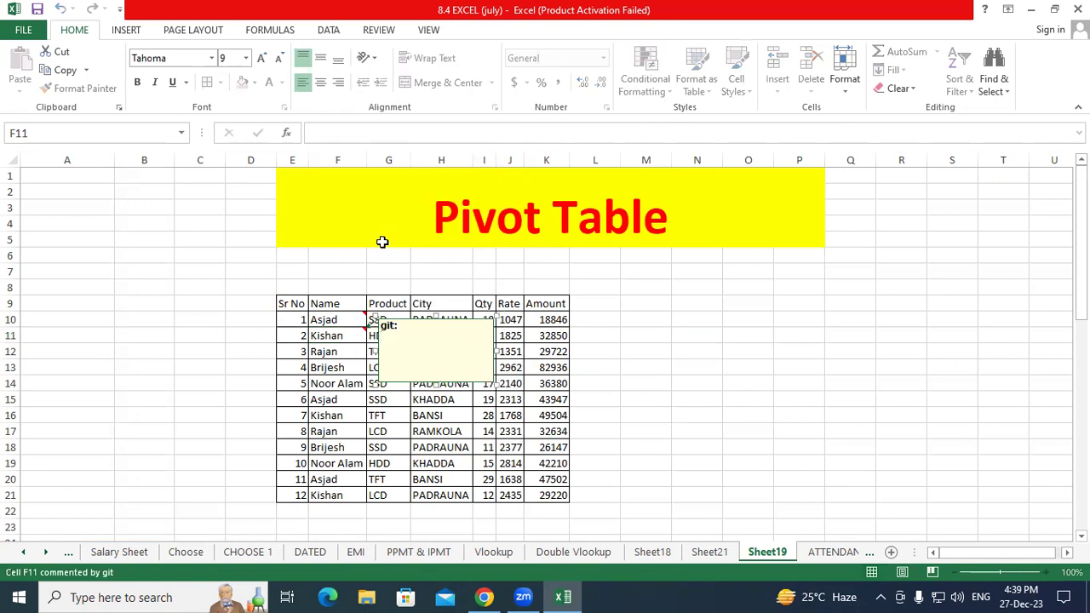
pyautogui.moveTo(493, 383); pyautogui.dragTo(462, 416)
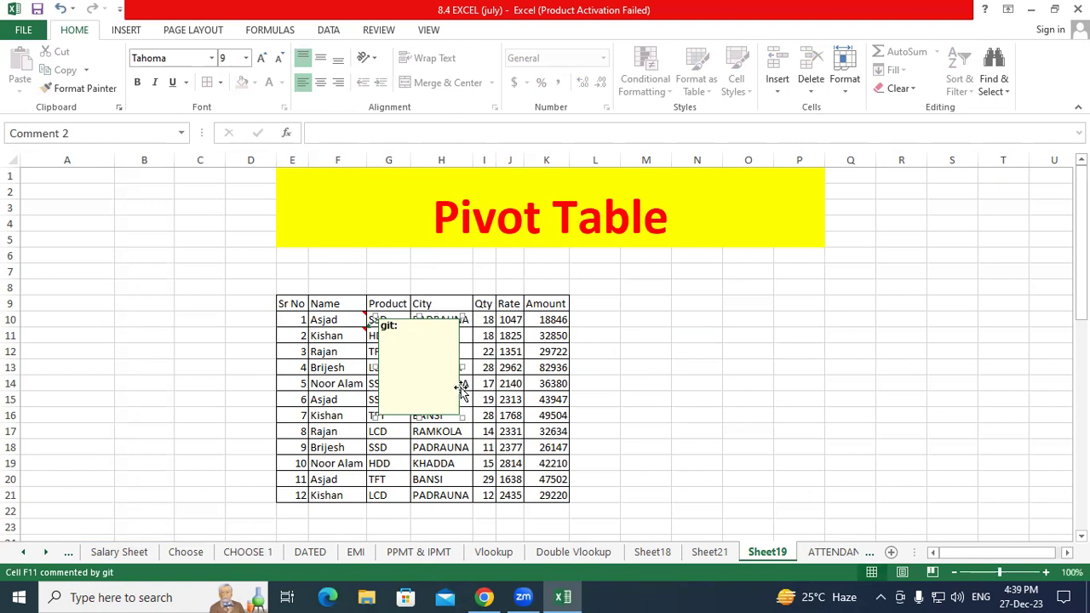
# Fill the comment box of cell F11 with the MS WORD picture from the Pictures folder
pyautogui.rightClick(460, 392)
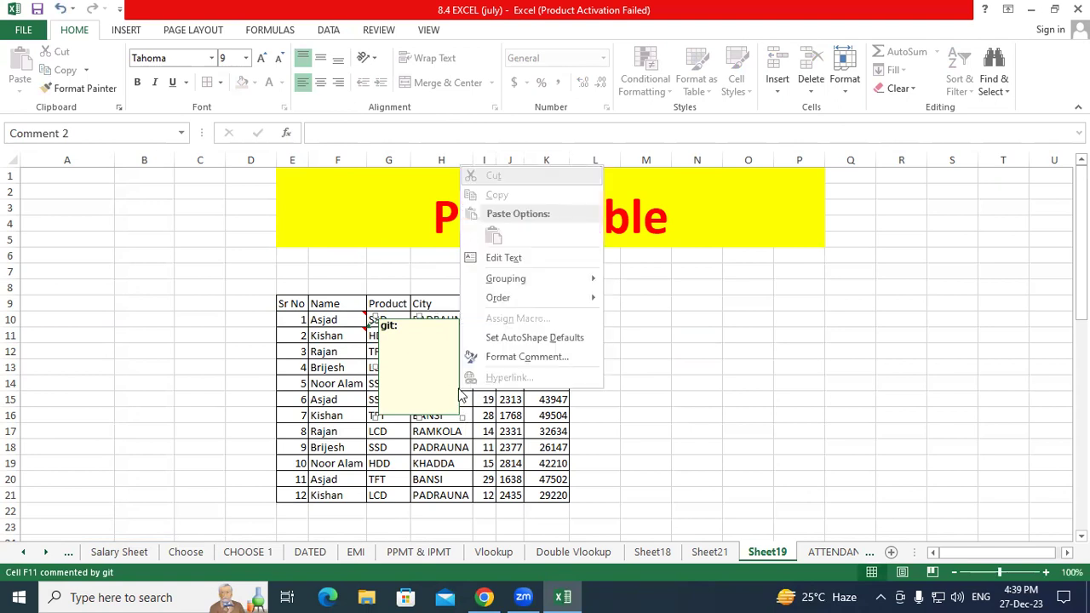
pyautogui.click(507, 365)
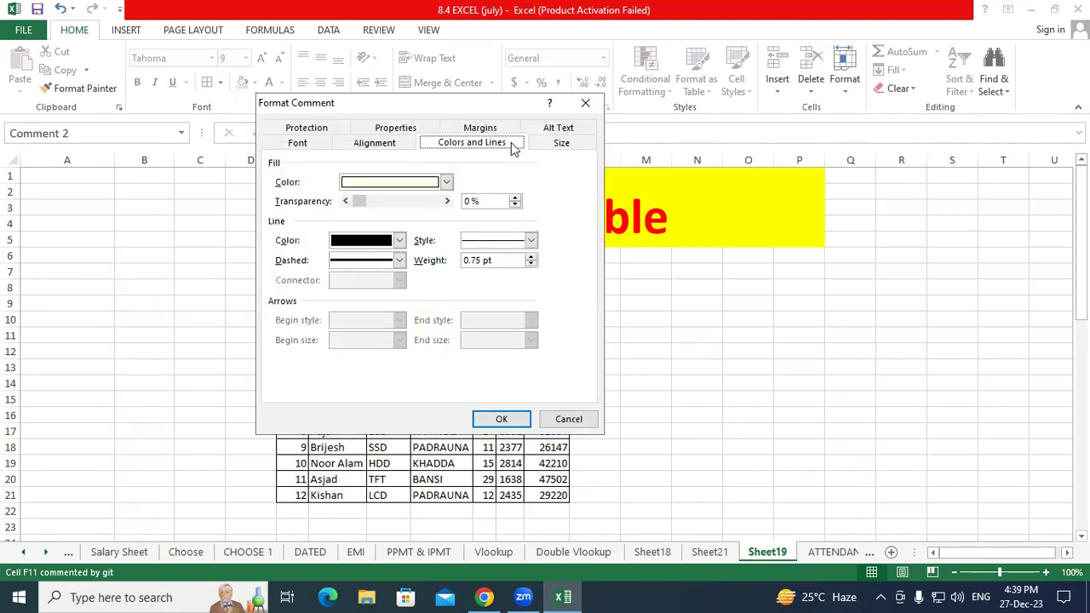
pyautogui.click(446, 181)
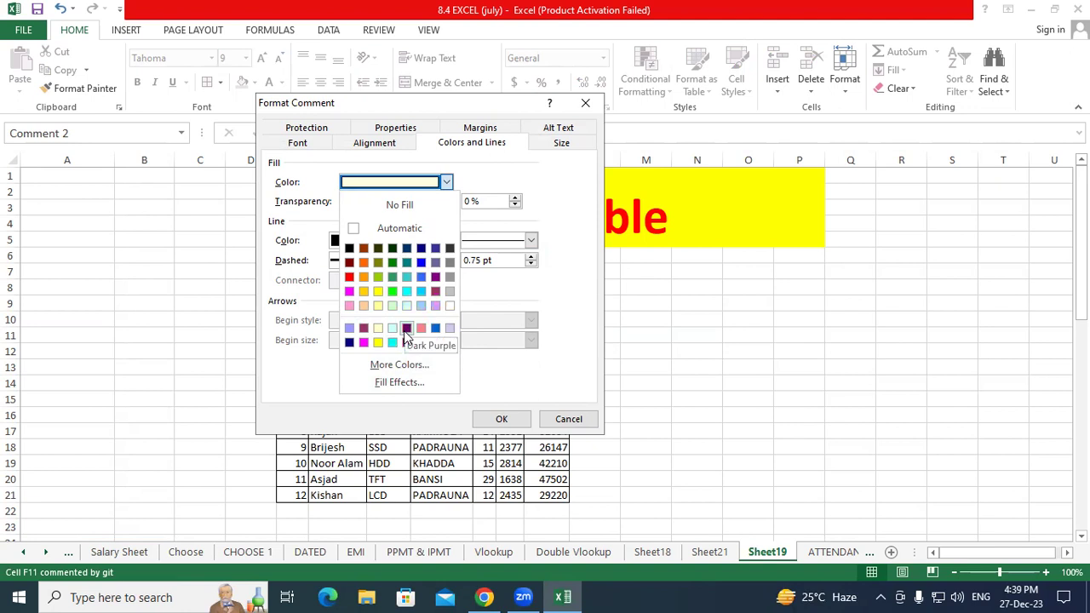
pyautogui.click(393, 382)
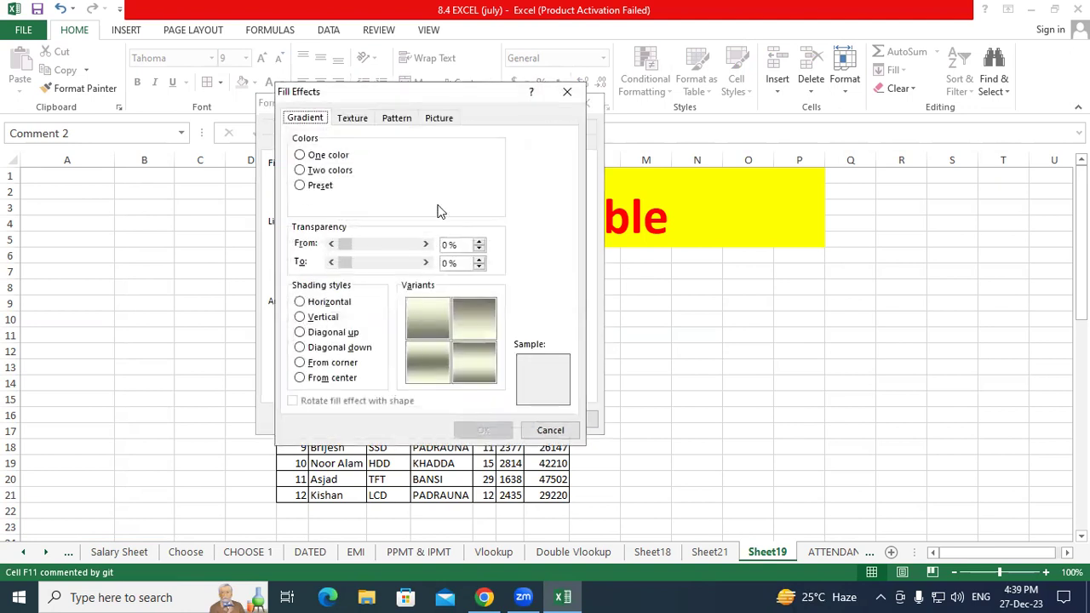
pyautogui.click(441, 120)
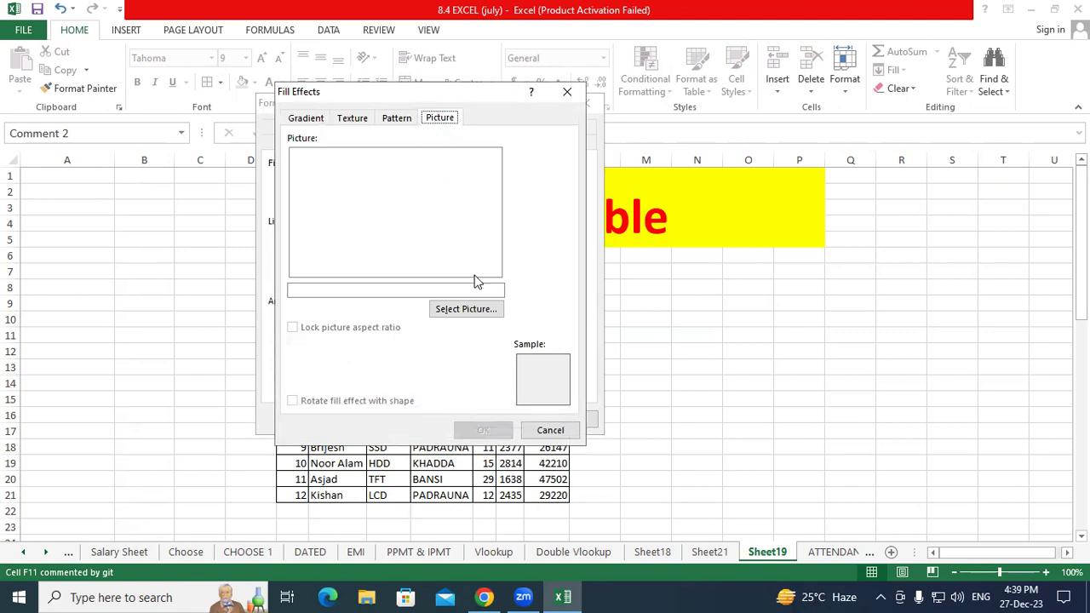
pyautogui.click(475, 313)
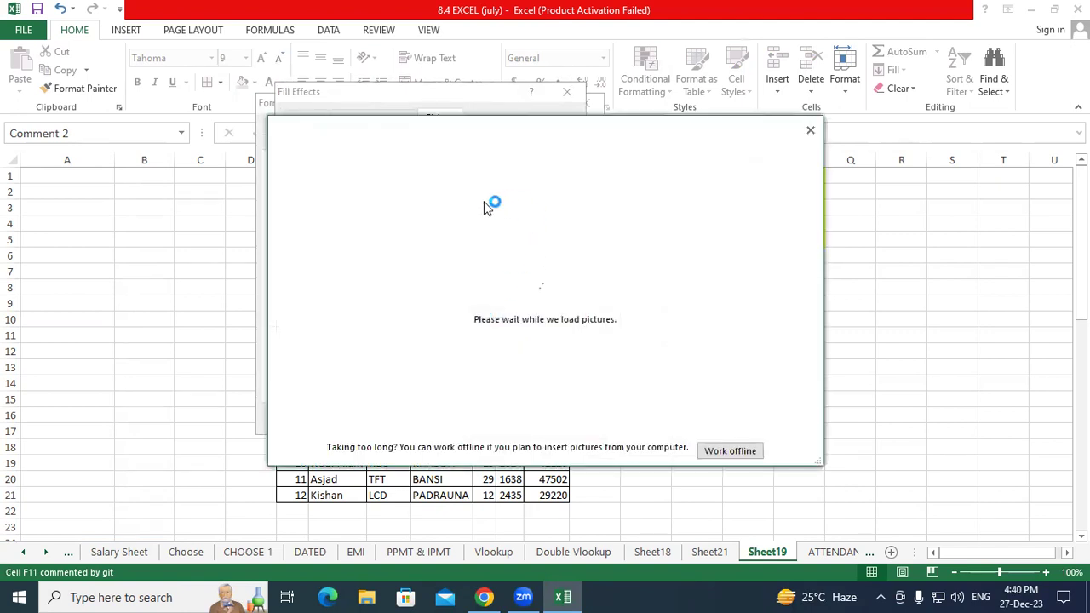
pyautogui.press('Escape')
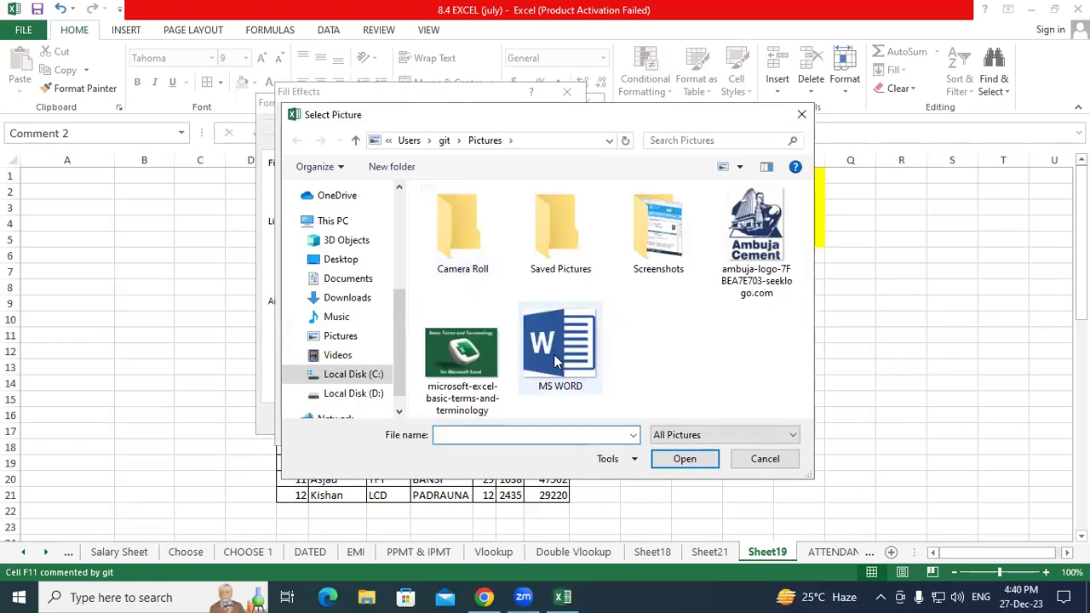
pyautogui.click(553, 354)
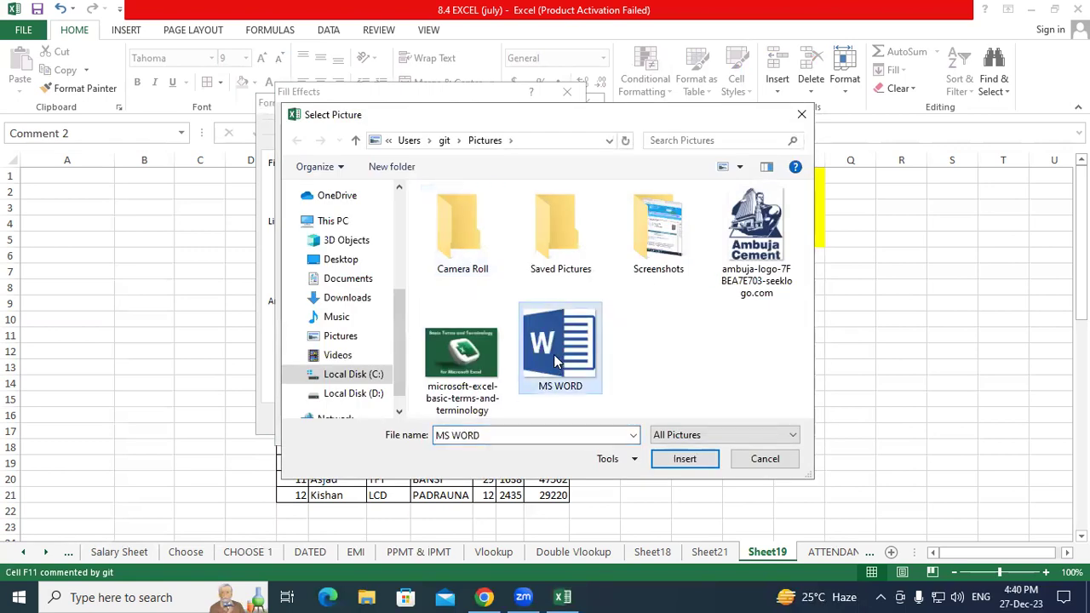
pyautogui.click(684, 459)
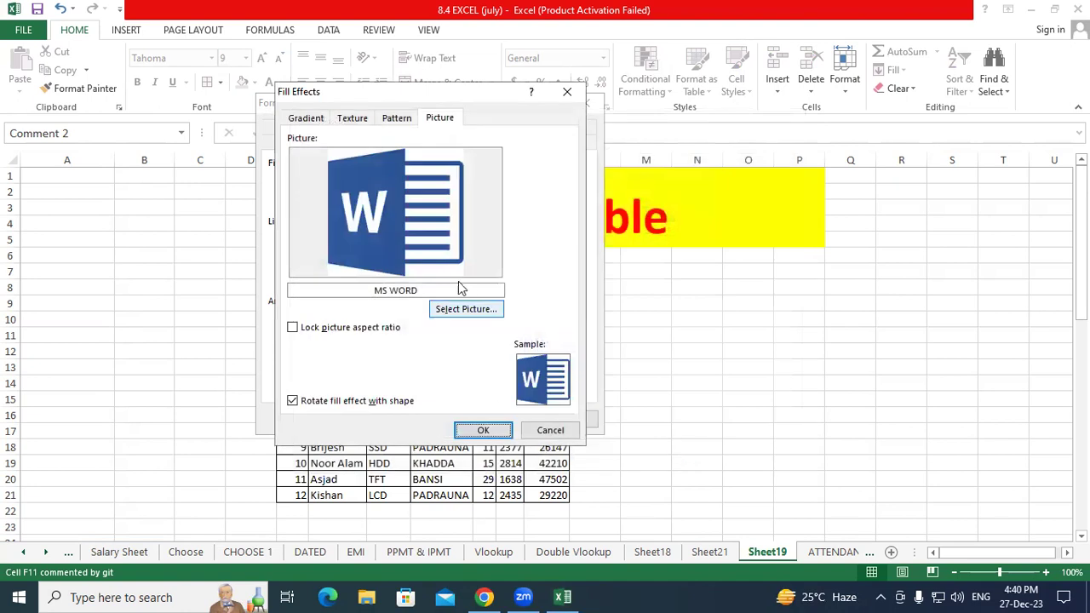
pyautogui.click(485, 430)
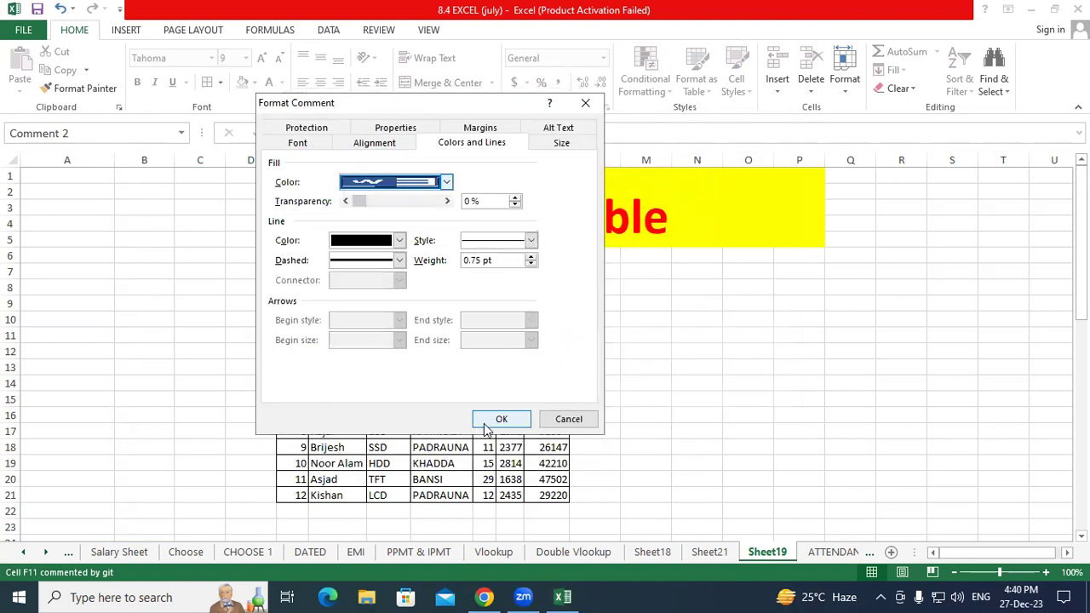
pyautogui.click(500, 420)
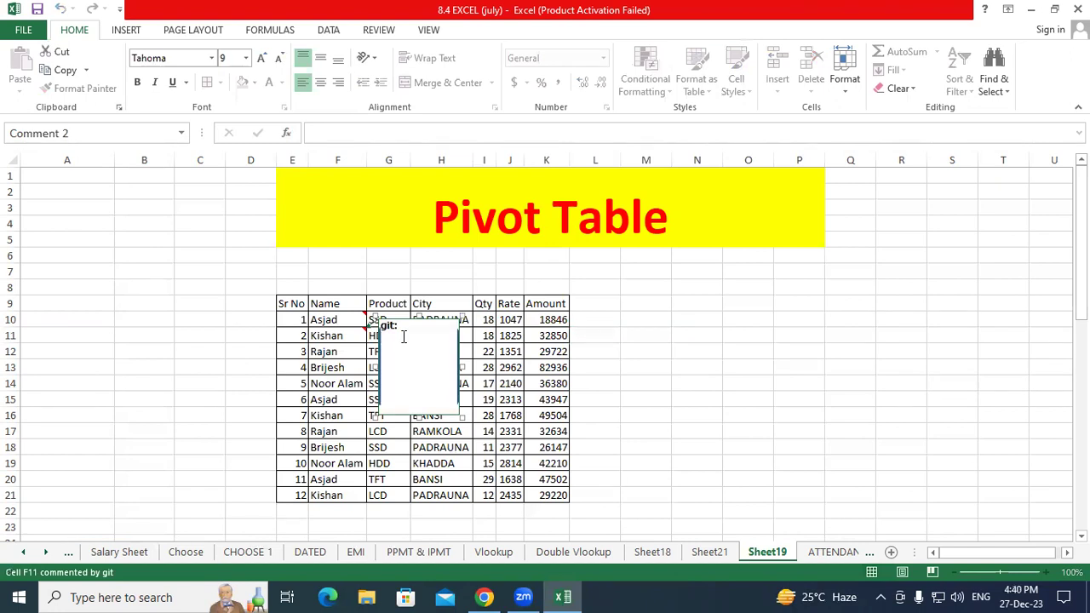
# Delete the default author text from cell F11's comment, leave the box, and display the comment of cell F10
pyautogui.press('BackSpace')
pyautogui.click(634, 385)
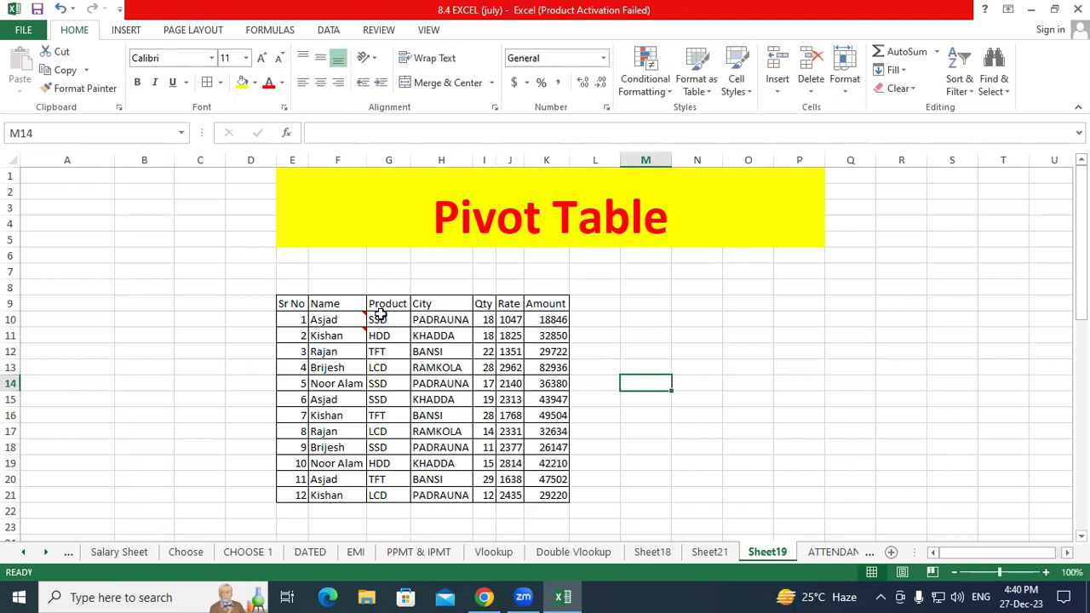
pyautogui.moveTo(339, 319)
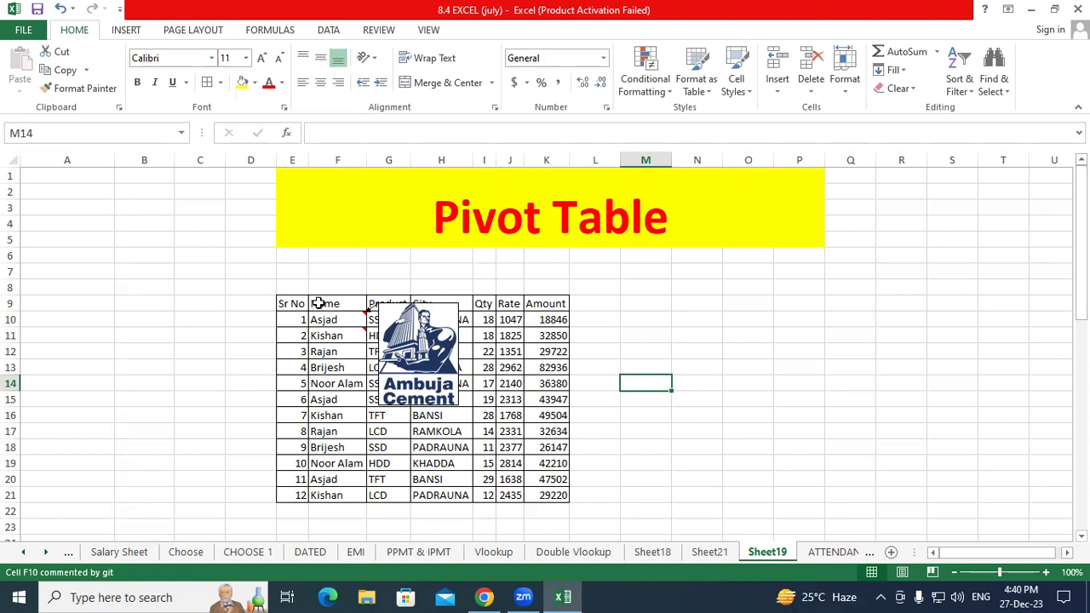
# Copy the sales table E9:K21, paste only its comments at cell N9 with Paste Special, and display the pasted comment on O11
pyautogui.click(302, 274)
pyautogui.moveTo(303, 304); pyautogui.dragTo(550, 496)
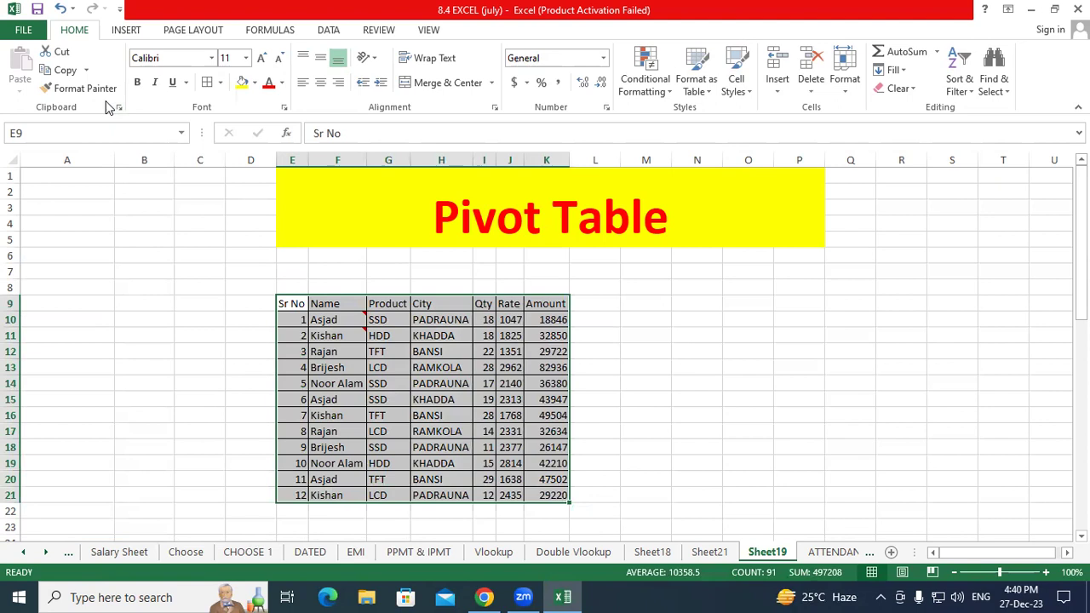
pyautogui.click(66, 74)
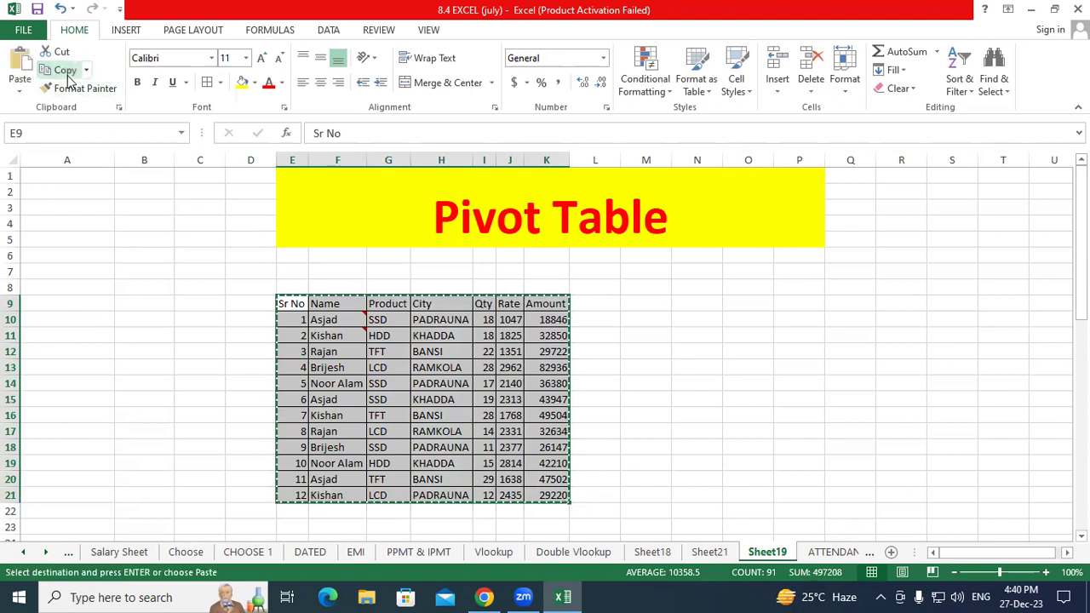
pyautogui.click(638, 308)
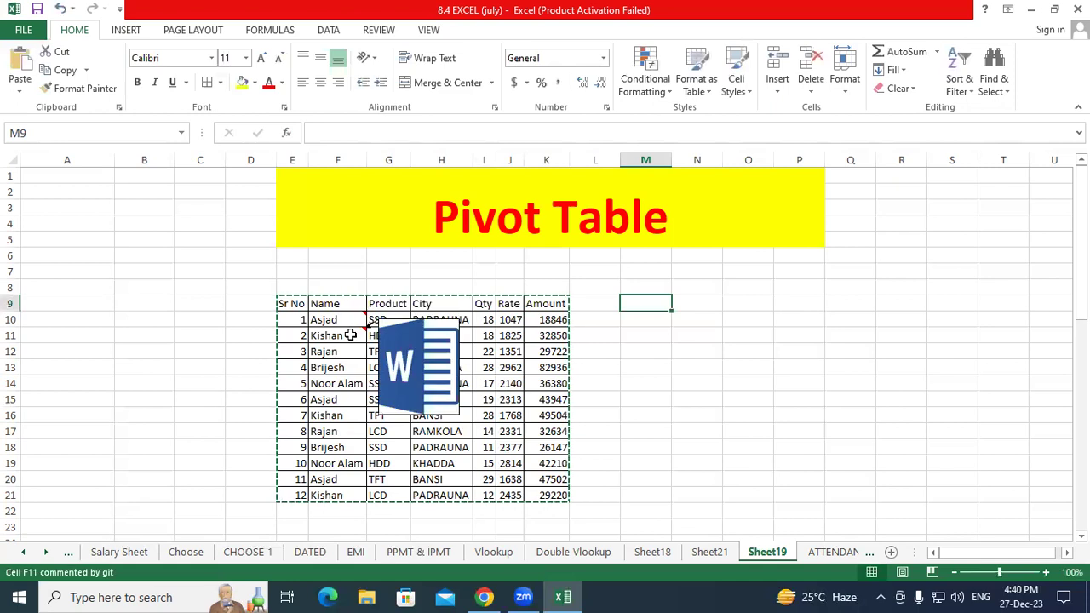
pyautogui.rightClick(712, 304)
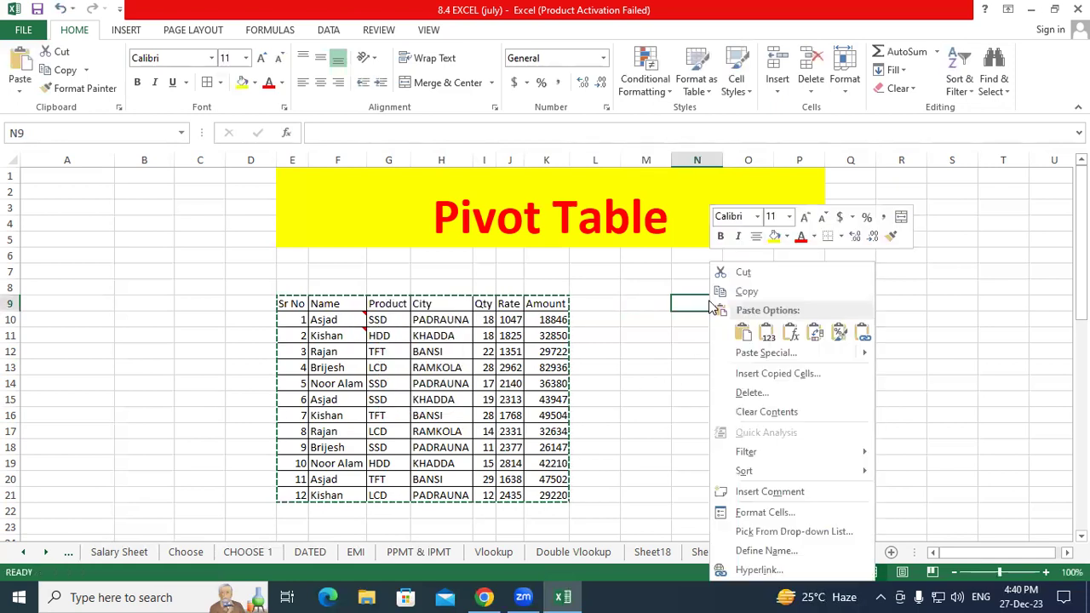
pyautogui.click(758, 352)
pyautogui.click(635, 327)
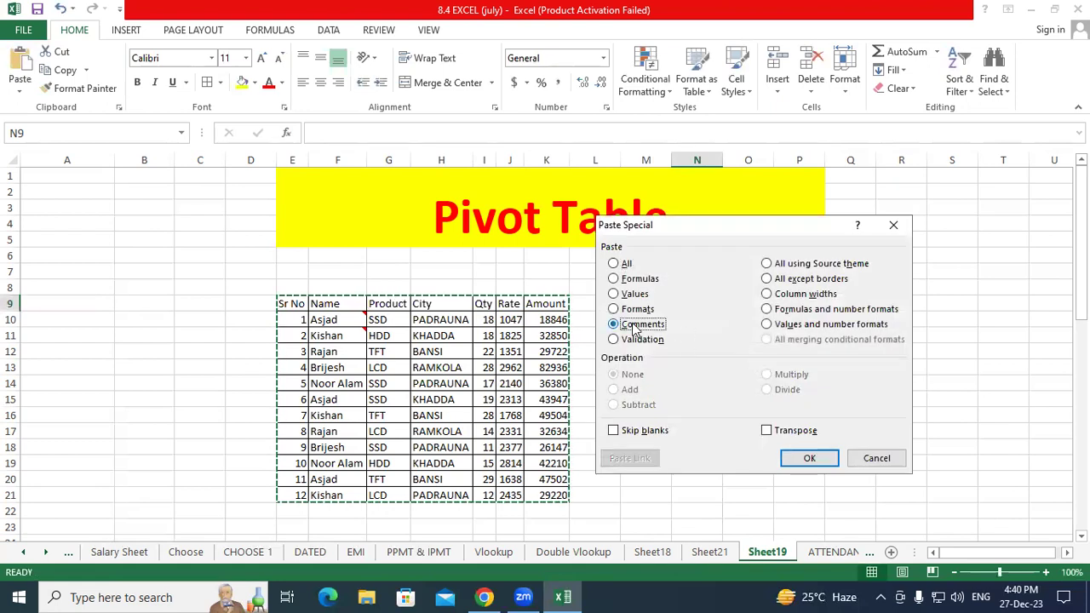
pyautogui.click(788, 460)
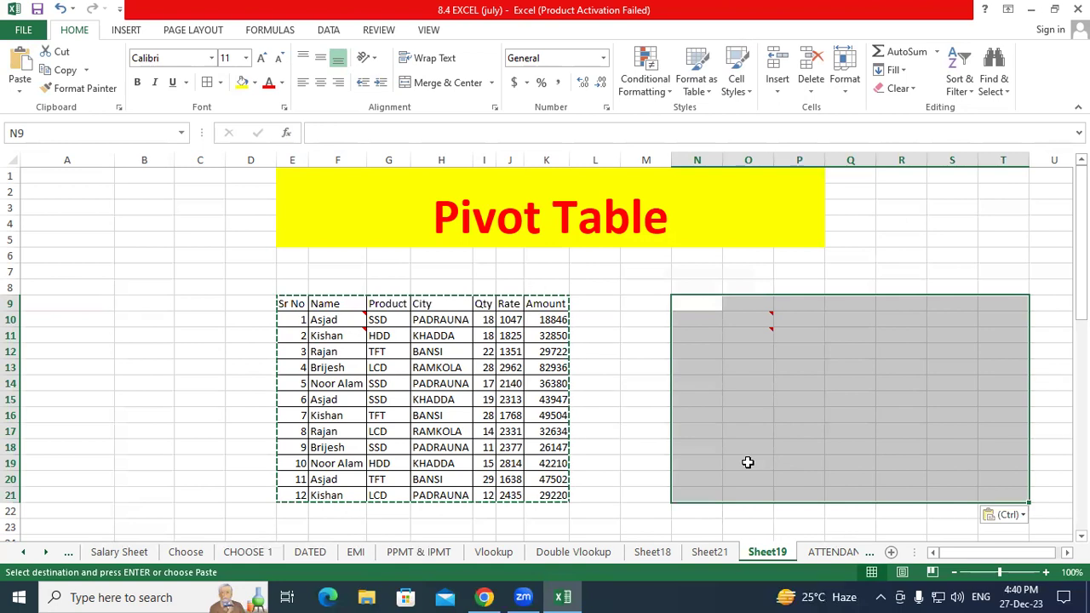
pyautogui.moveTo(754, 336)
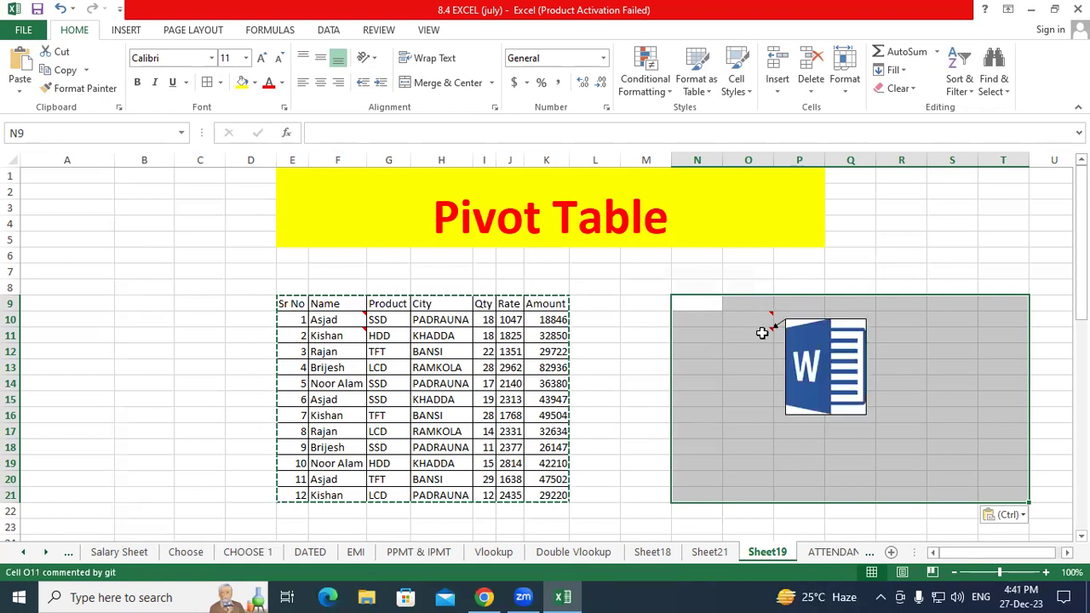
pyautogui.click(703, 363)
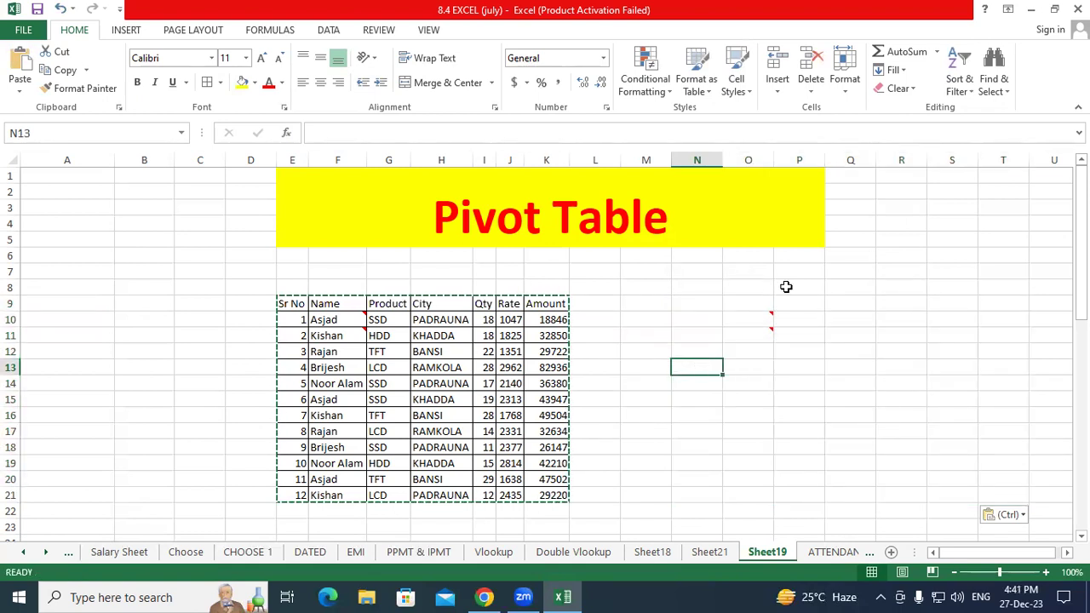
# Clear the pasted comments from cells O10 and O11
pyautogui.scroll(-1, 771, 291)
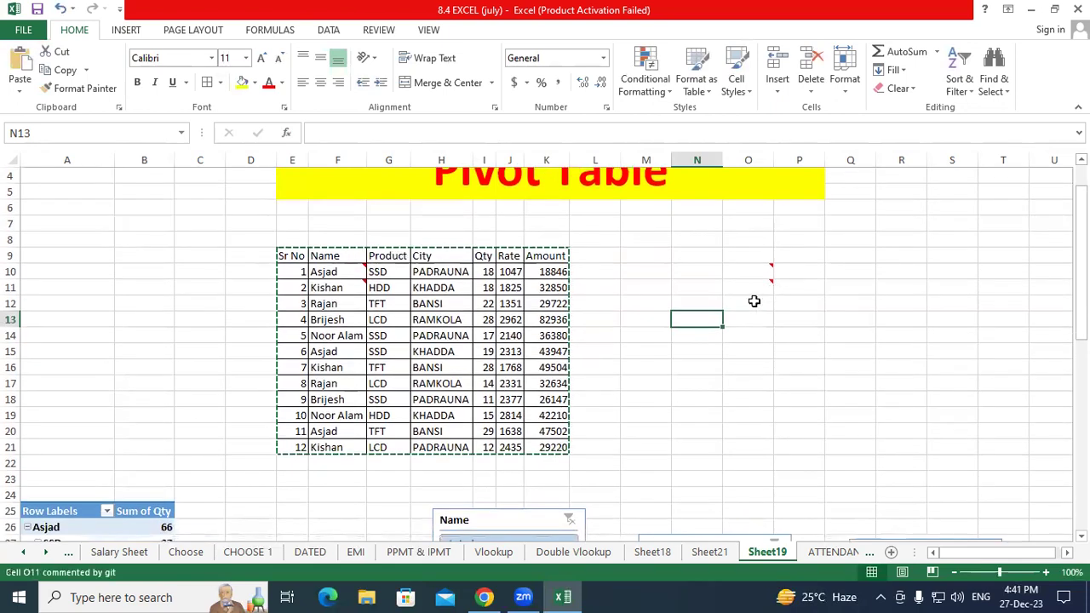
pyautogui.moveTo(737, 260); pyautogui.dragTo(801, 287)
pyautogui.click(899, 87)
pyautogui.click(928, 165)
pyautogui.click(865, 273)
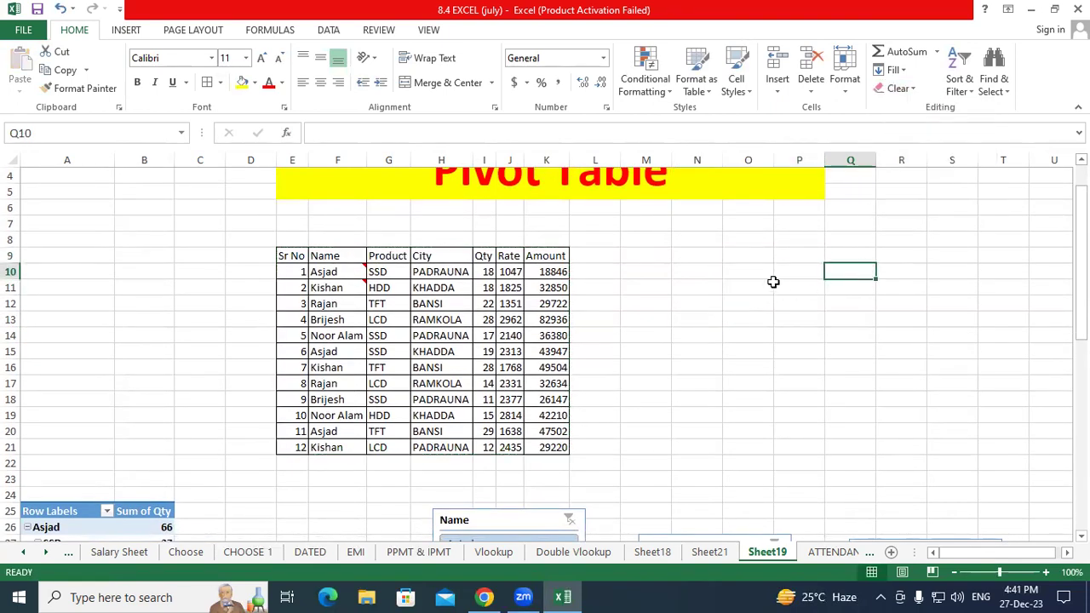
# Enter =RANDBETWEEN(20,50) in cell Q10 and fill it across and down to cover Q10:X16
pyautogui.hscroll(1, 1052, 557)
pyautogui.hscroll(5, 781, 452)
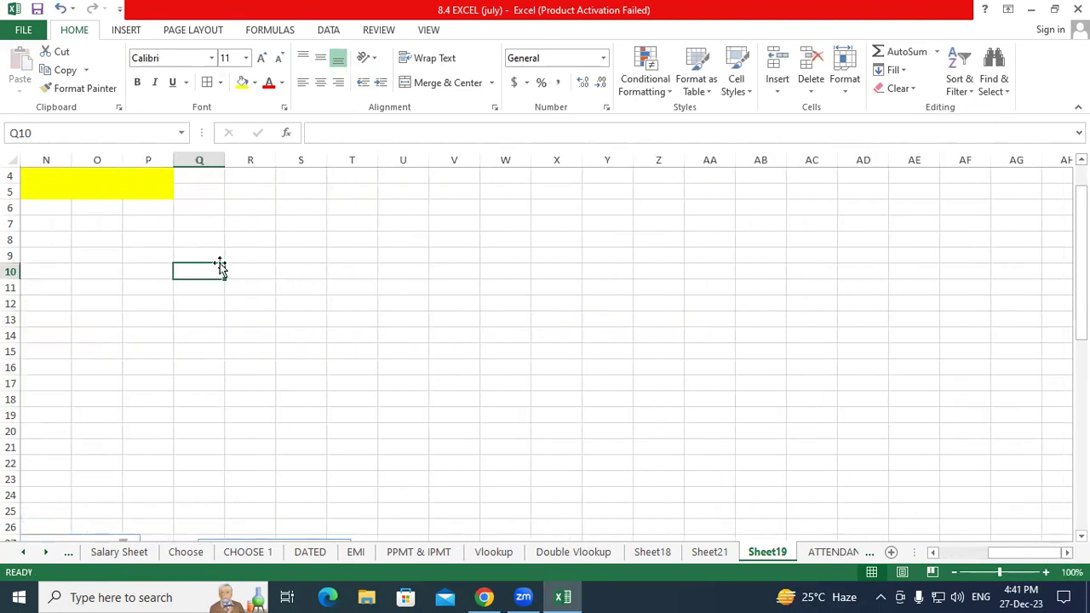
pyautogui.write('=randb')
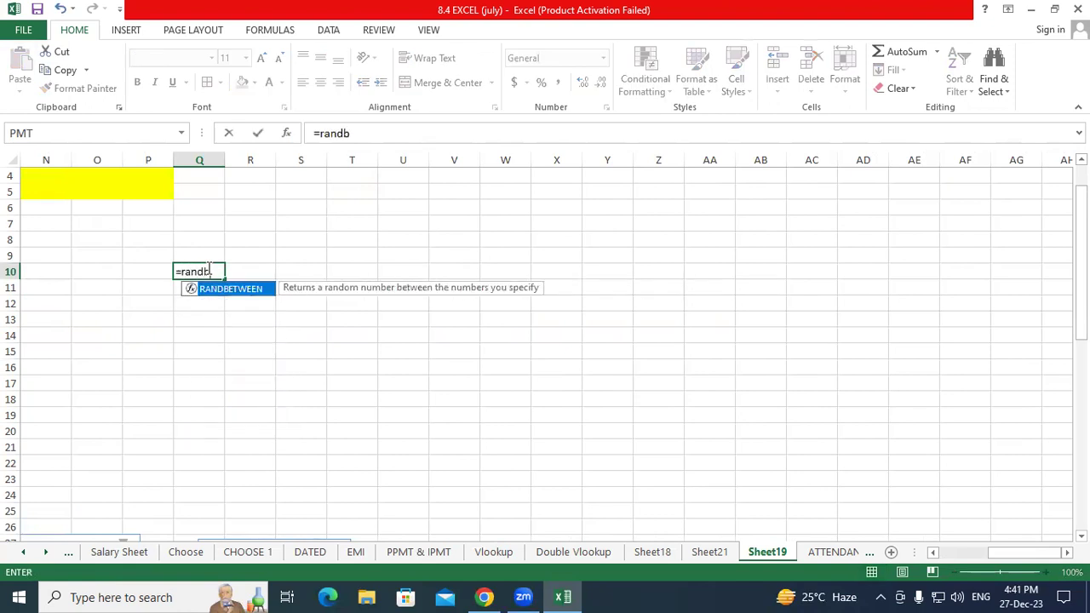
pyautogui.press('Tab')
pyautogui.write('20,')
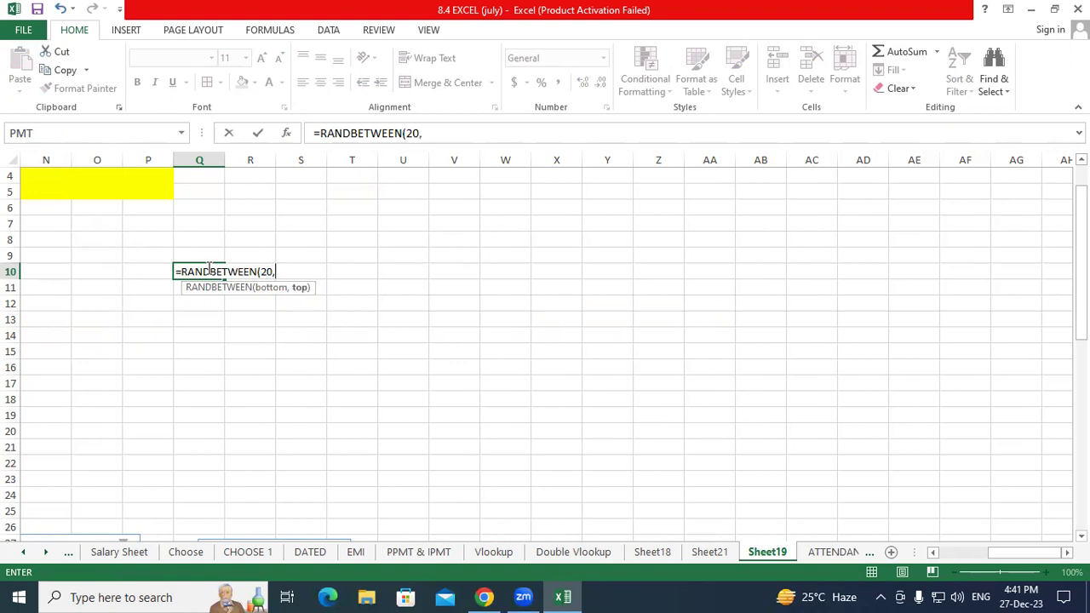
pyautogui.write('50')
pyautogui.press('Return')
pyautogui.click(209, 269)
pyautogui.moveTo(225, 279); pyautogui.dragTo(600, 414)
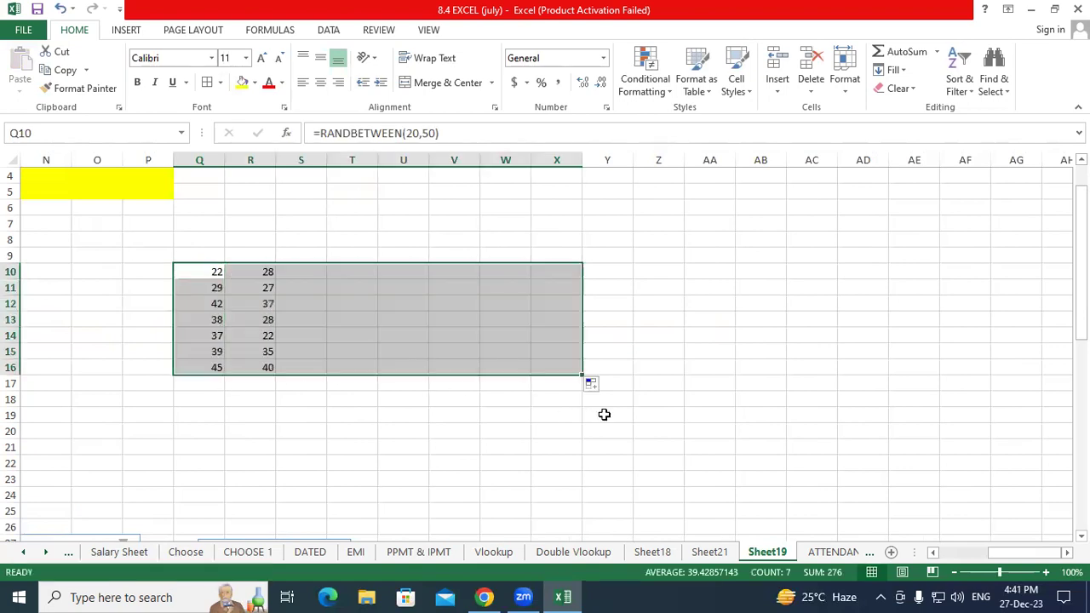
# Replace the random-number formulas in Q10:X16 with their values and apply borders to every cell of the block
pyautogui.rightClick(317, 304)
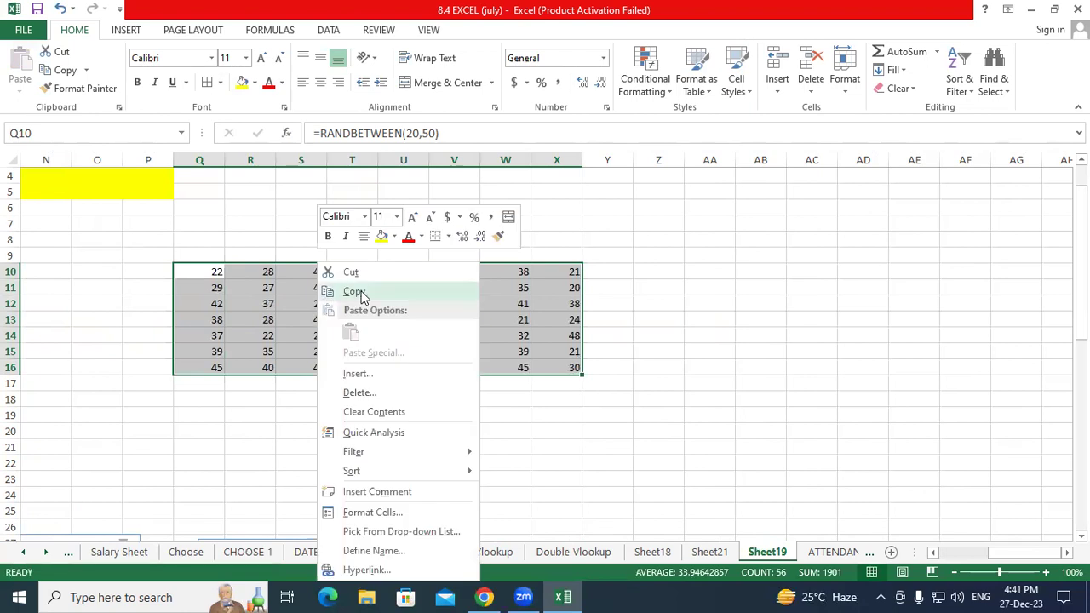
pyautogui.click(359, 294)
pyautogui.rightClick(328, 288)
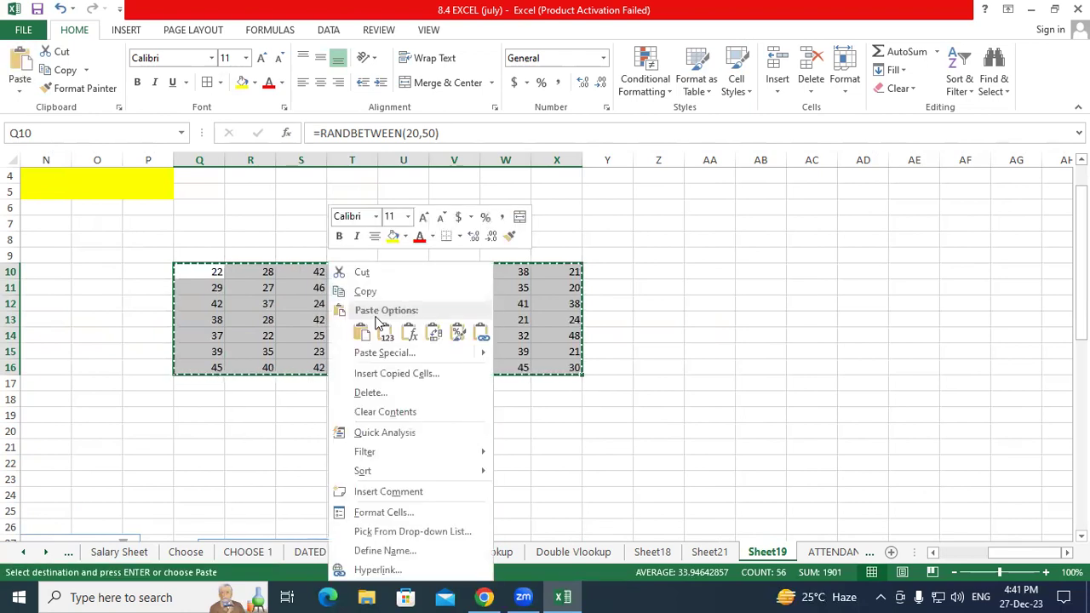
pyautogui.click(385, 332)
pyautogui.click(401, 421)
pyautogui.click(366, 430)
pyautogui.press('Escape')
pyautogui.click(406, 402)
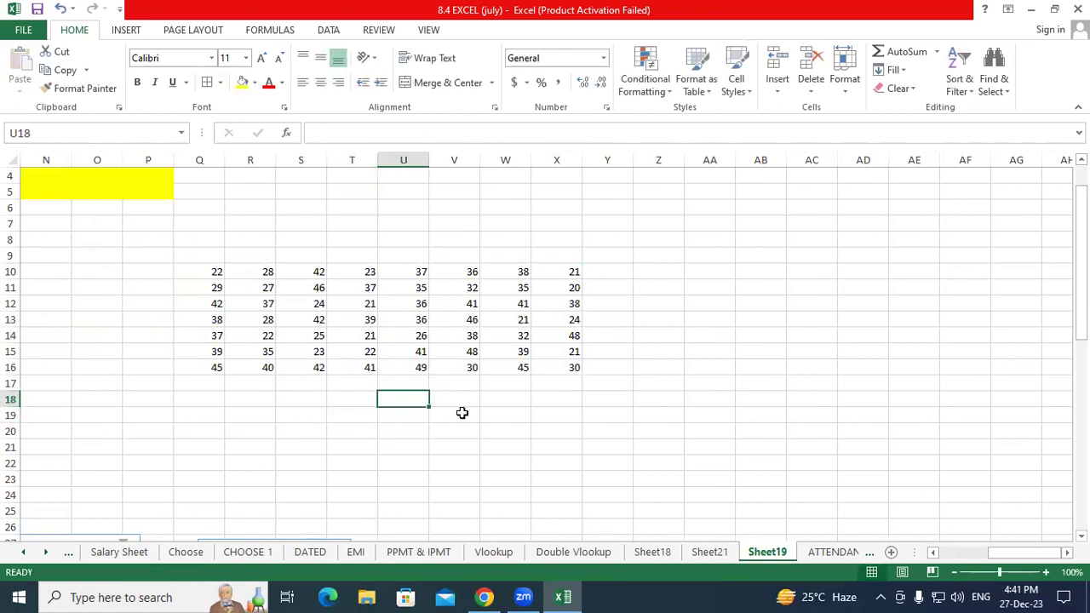
pyautogui.moveTo(214, 273); pyautogui.dragTo(555, 372)
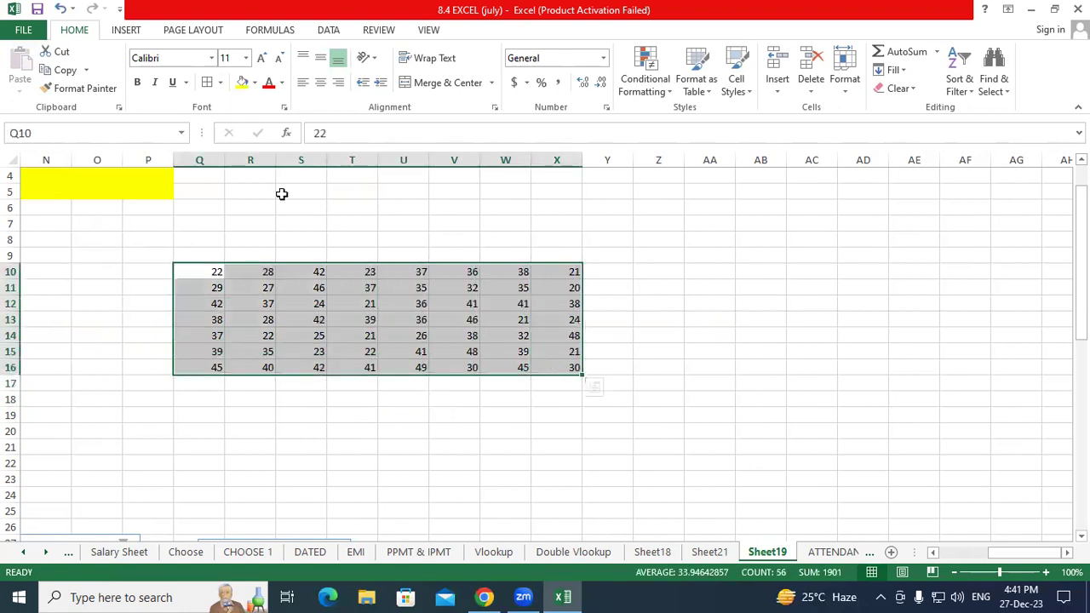
pyautogui.click(235, 426)
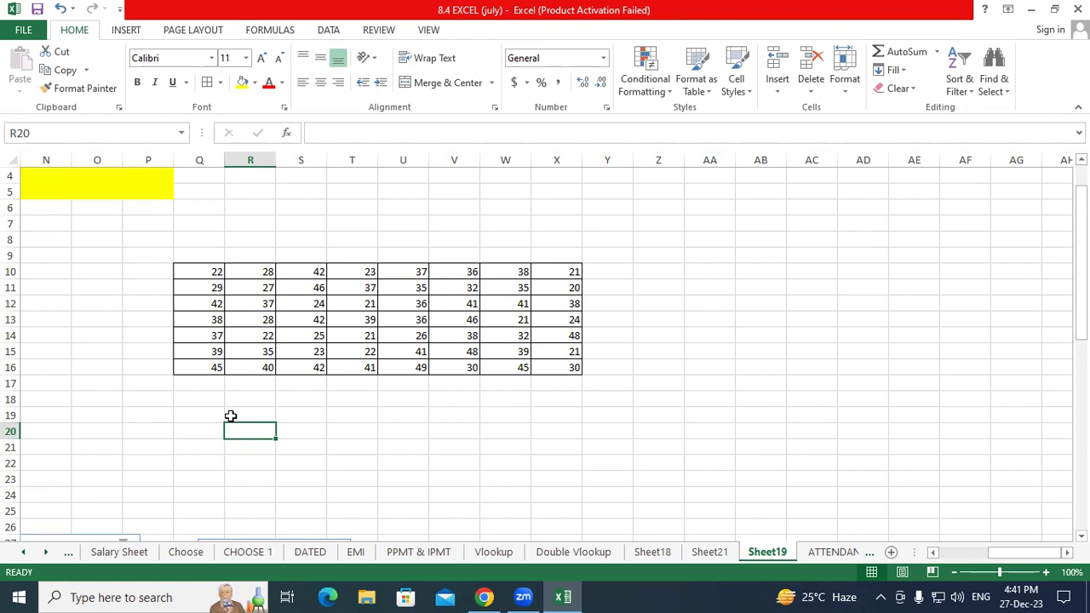
# Enter 5 in cell AA9 and copy that cell
pyautogui.moveTo(205, 278); pyautogui.dragTo(550, 372)
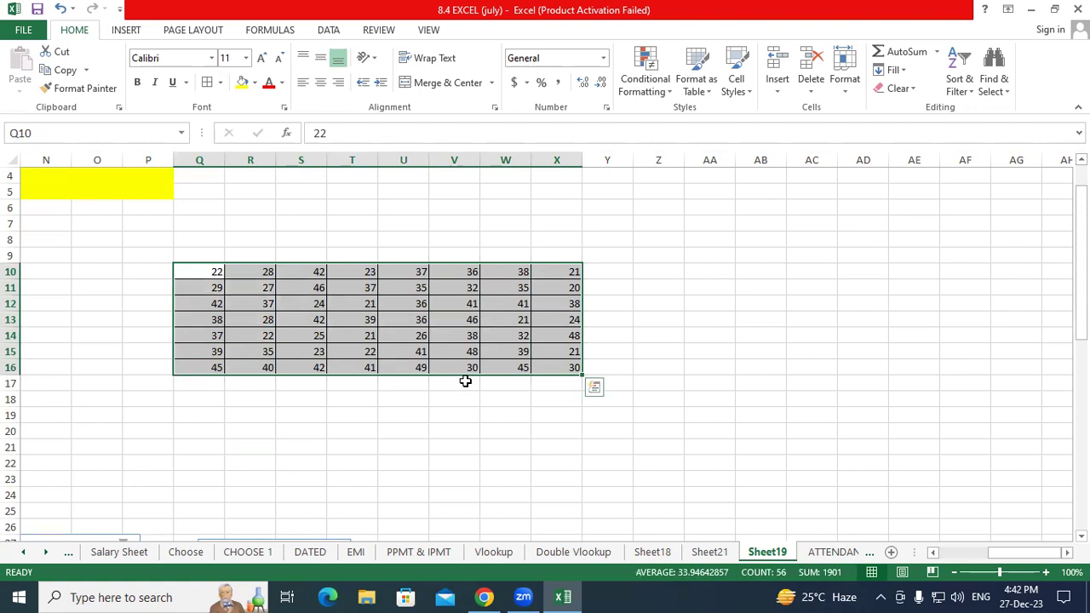
pyautogui.click(706, 254)
pyautogui.write('5')
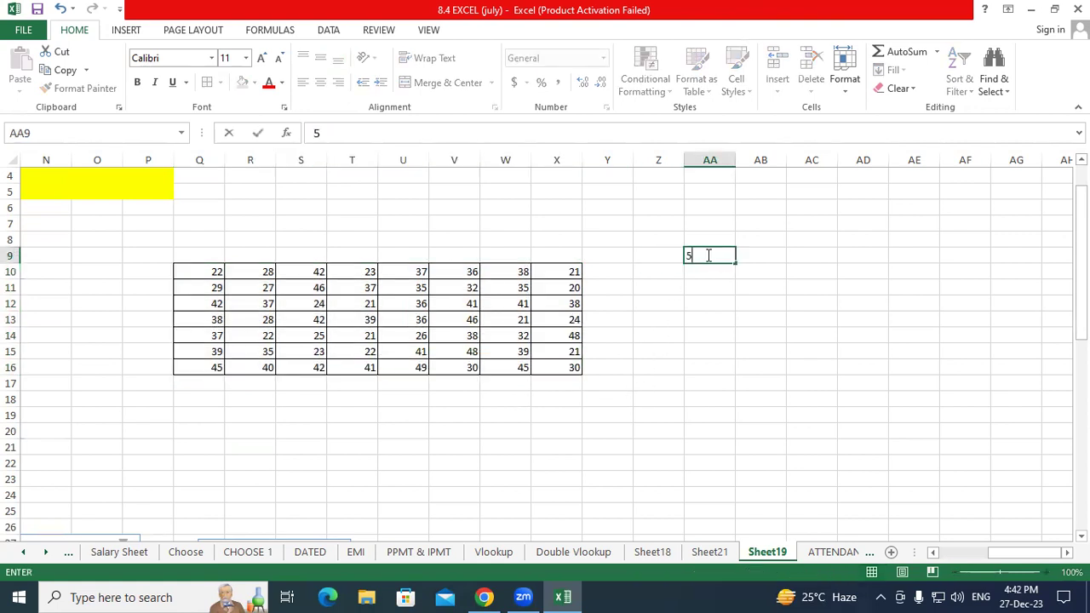
pyautogui.press('Return')
pyautogui.click(717, 249)
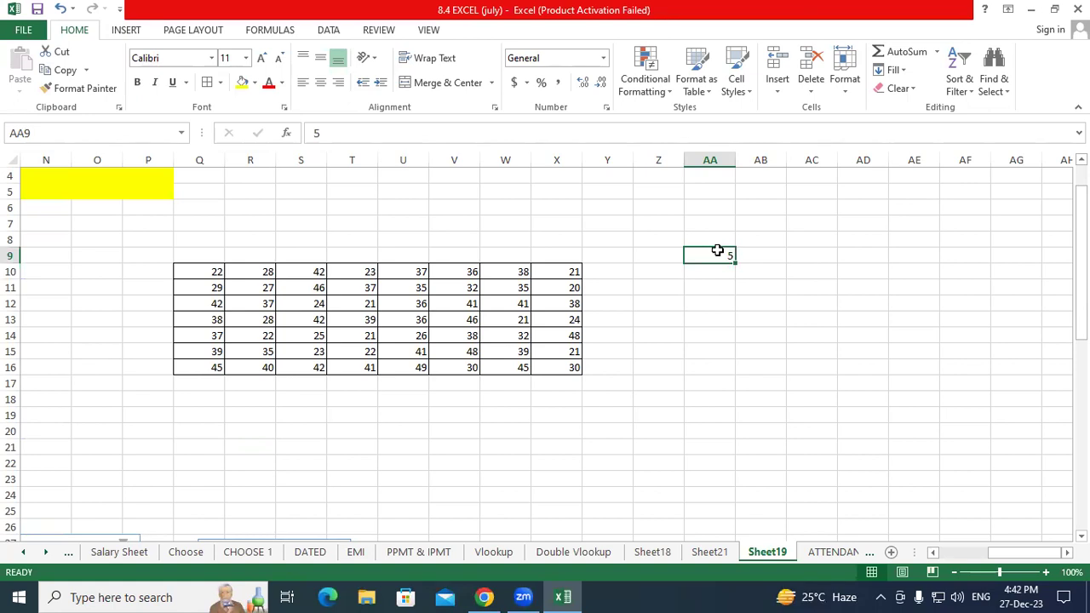
pyautogui.rightClick(717, 249)
pyautogui.click(753, 283)
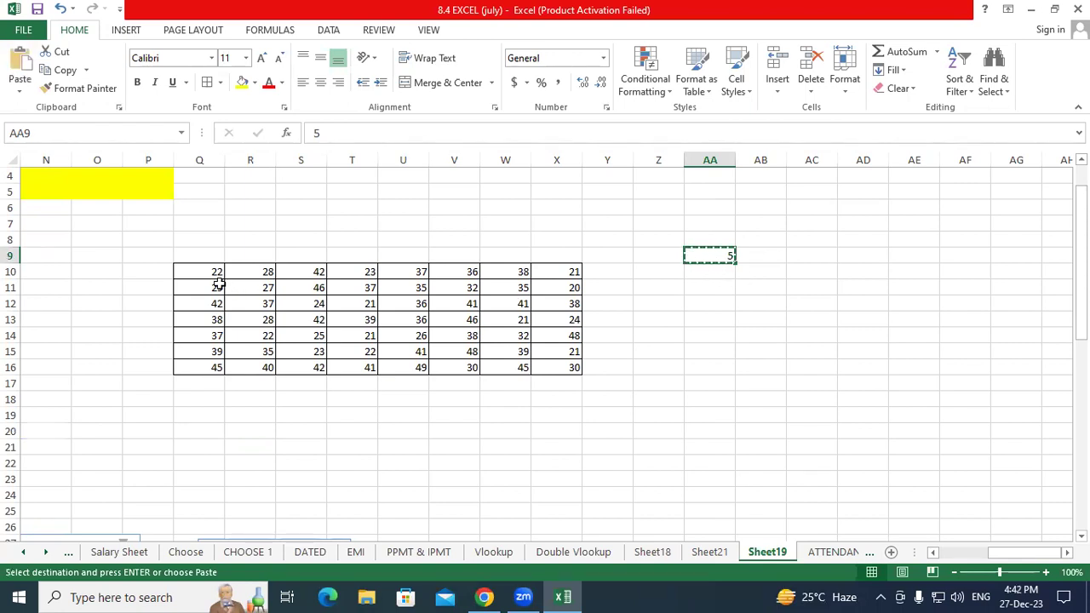
# Add the copied 5 to every number in Q10:X16 using the Add operation of Paste Special
pyautogui.moveTo(204, 272); pyautogui.dragTo(541, 369)
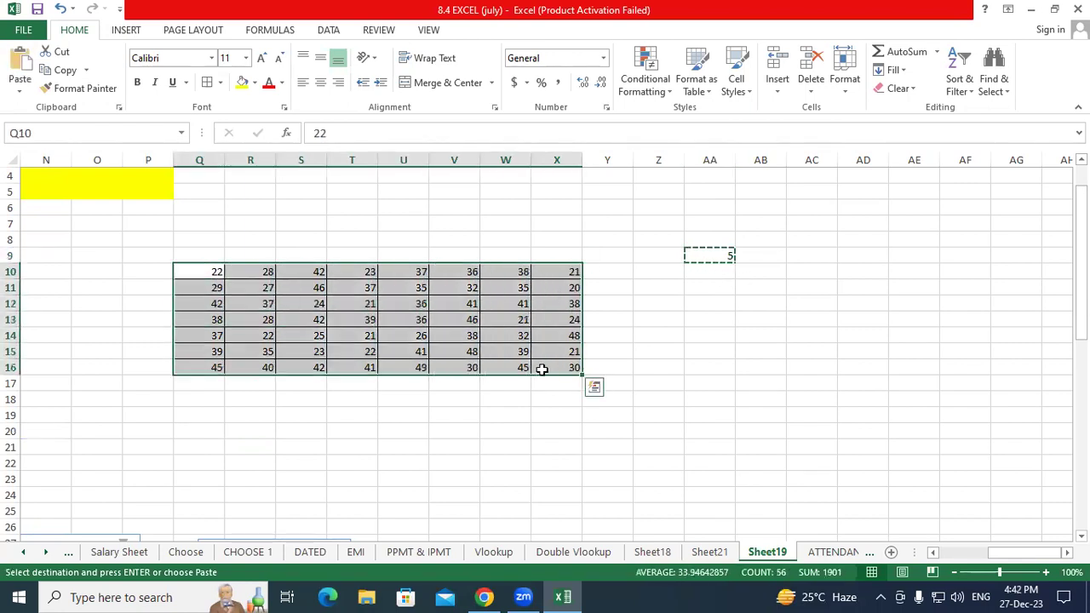
pyautogui.rightClick(424, 316)
pyautogui.moveTo(487, 356)
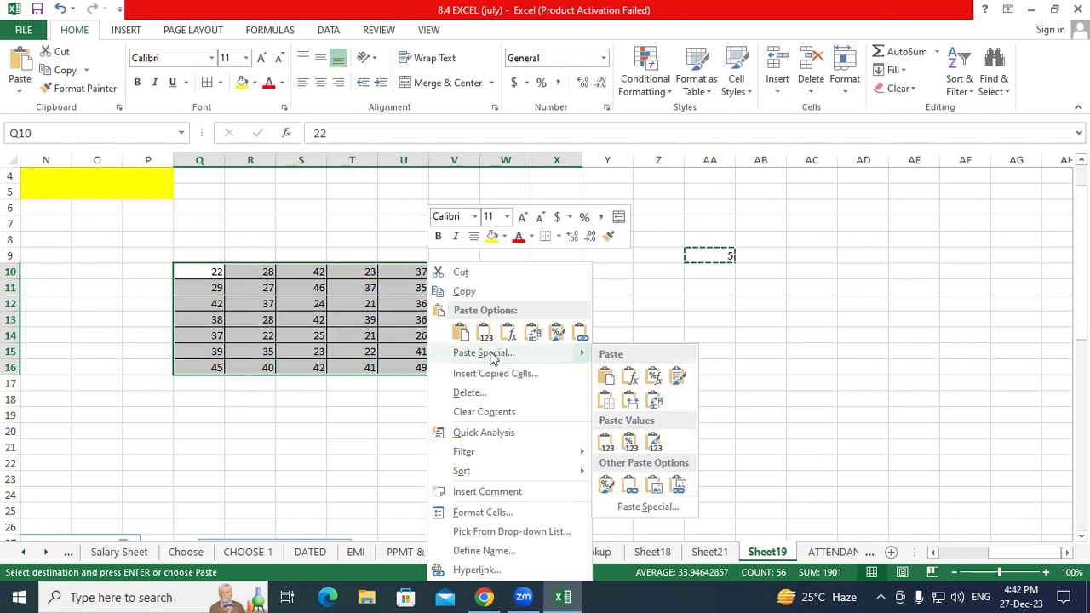
pyautogui.click(483, 353)
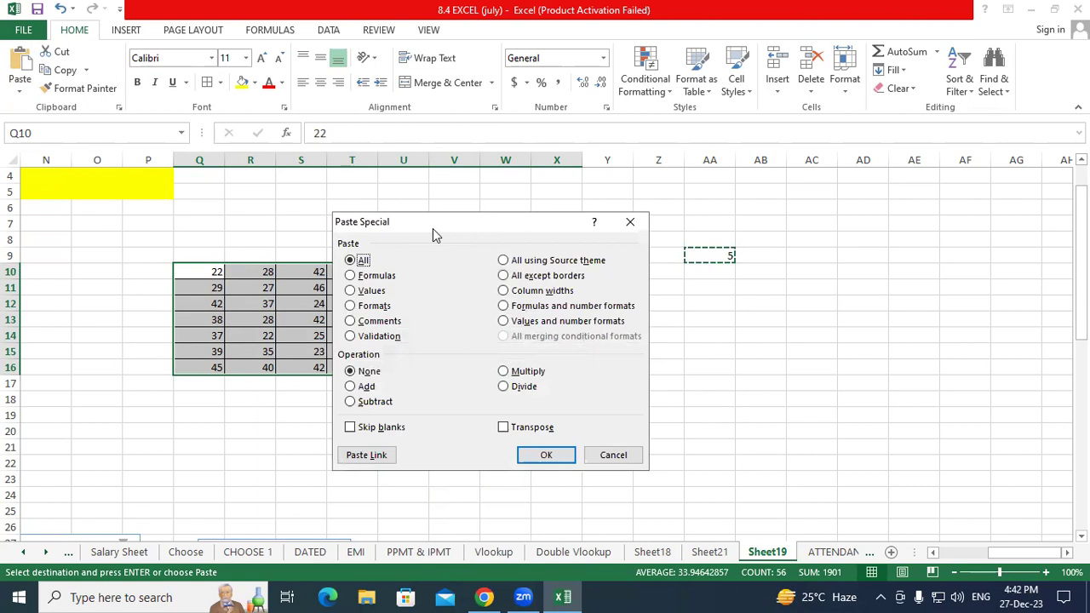
pyautogui.moveTo(432, 228); pyautogui.dragTo(573, 132)
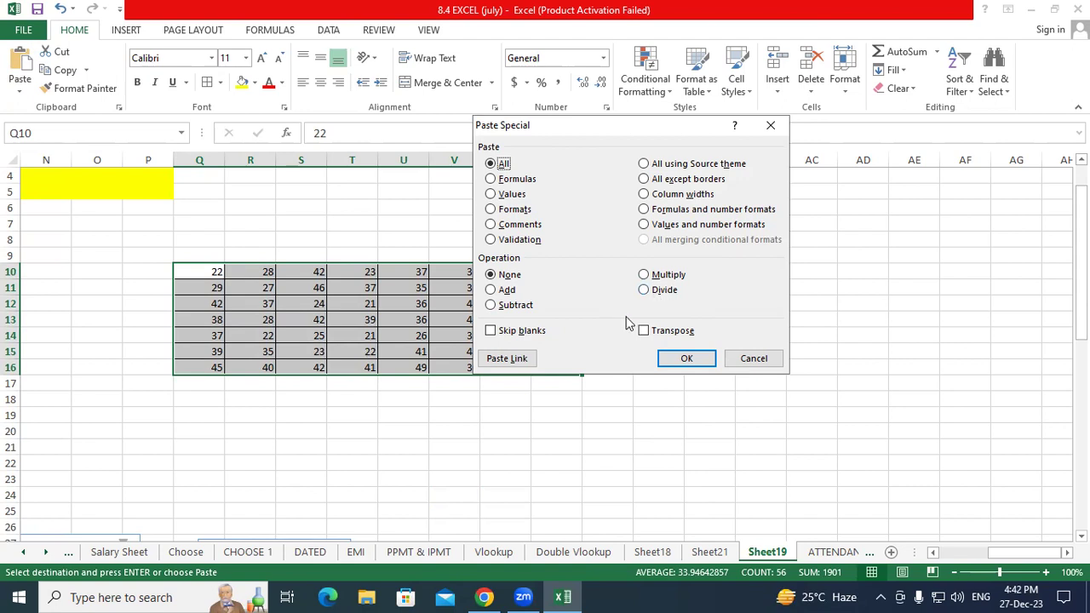
pyautogui.click(504, 290)
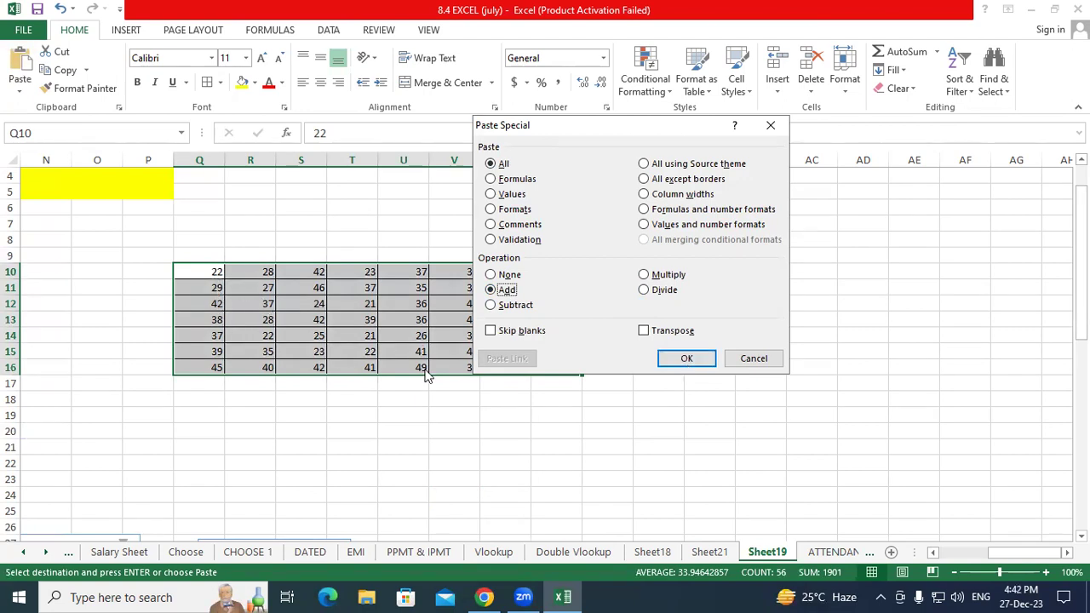
pyautogui.click(685, 359)
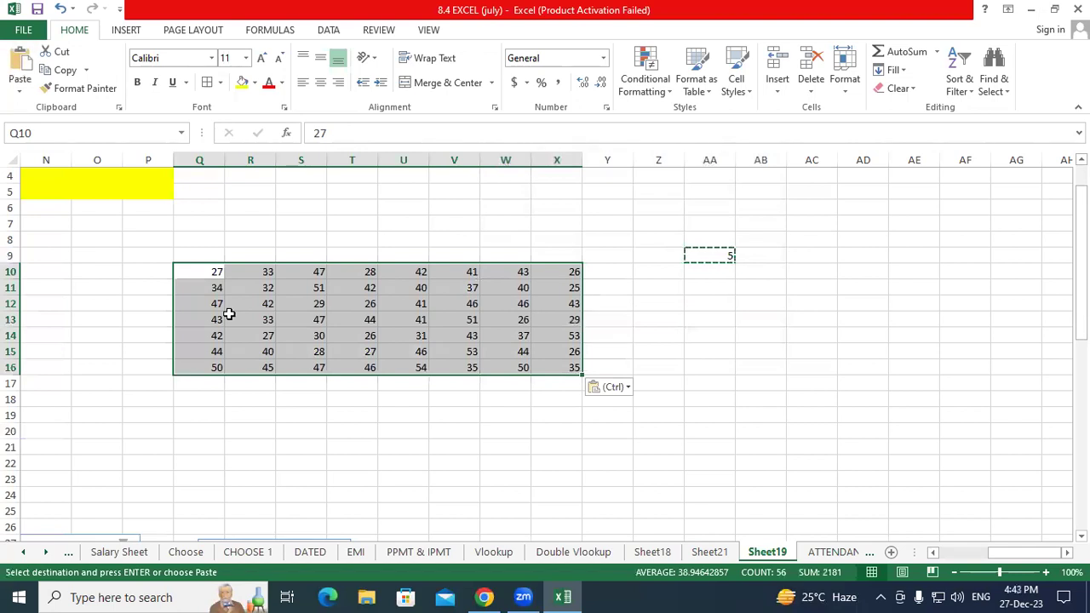
# Multiply every number in Q10:X16 by the copied 5 with Paste Special, and end the copy mode
pyautogui.rightClick(349, 309)
pyautogui.click(402, 356)
pyautogui.click(428, 373)
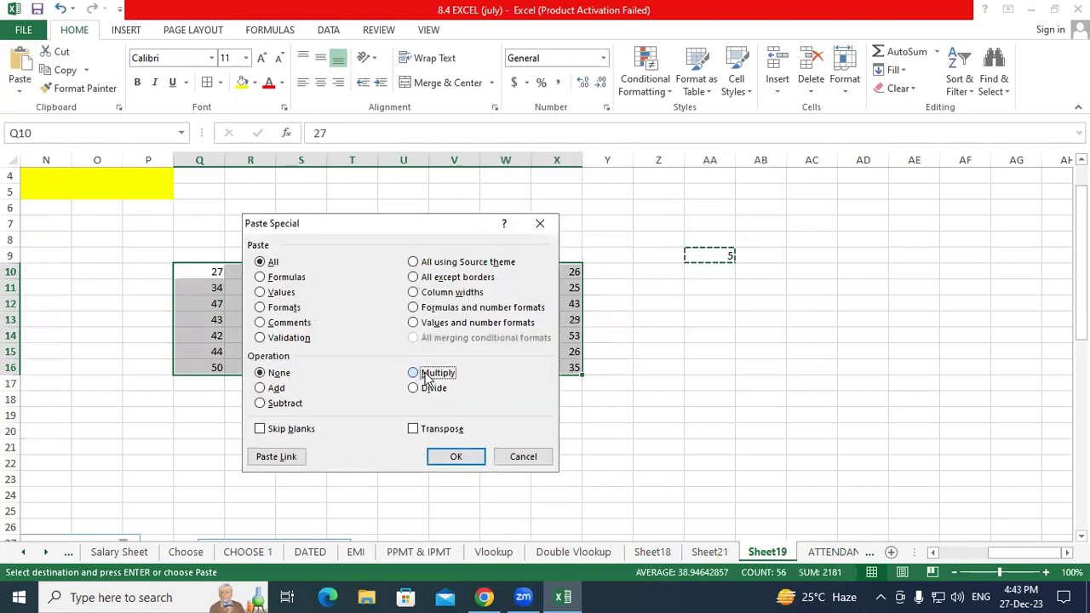
pyautogui.click(460, 454)
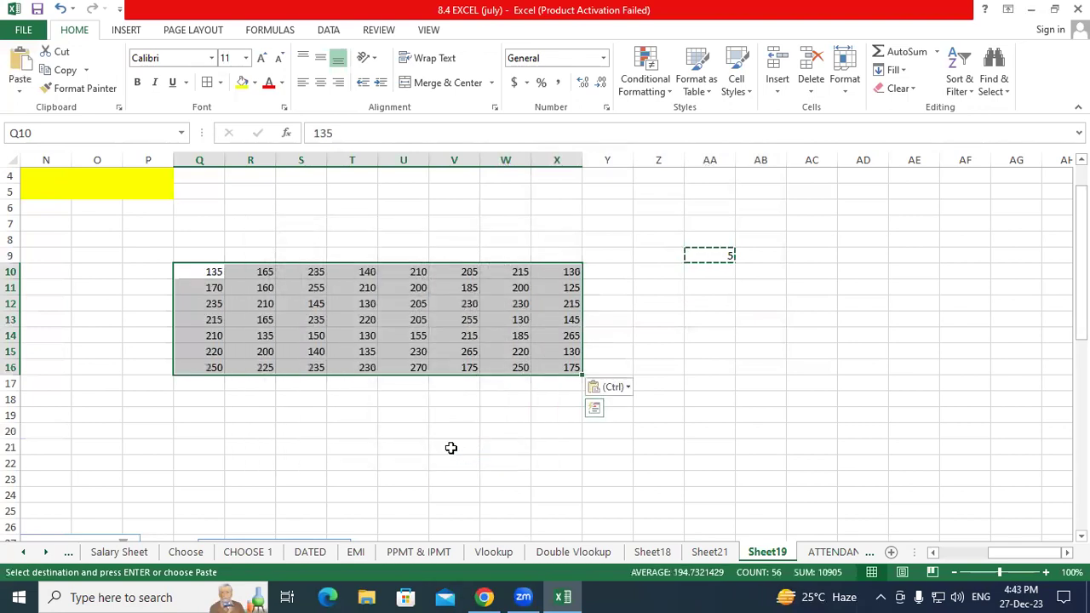
pyautogui.click(451, 448)
pyautogui.click(437, 433)
pyautogui.press('Escape')
# Enter 2 in cell AA12 and copy that cell
pyautogui.moveTo(204, 273); pyautogui.dragTo(535, 364)
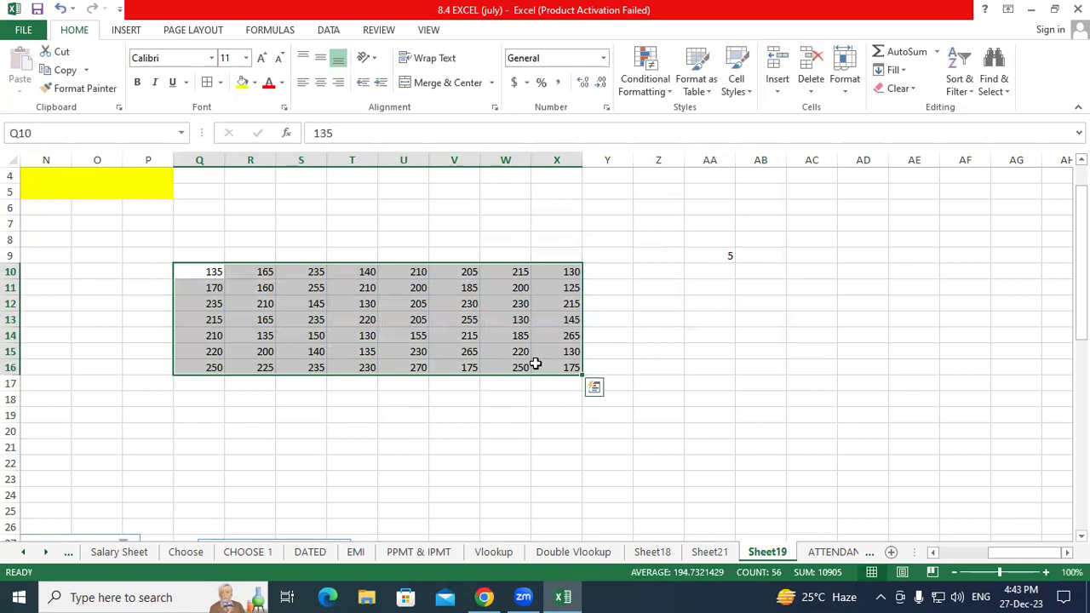
pyautogui.click(690, 299)
pyautogui.write('2')
pyautogui.press('Return')
pyautogui.click(690, 299)
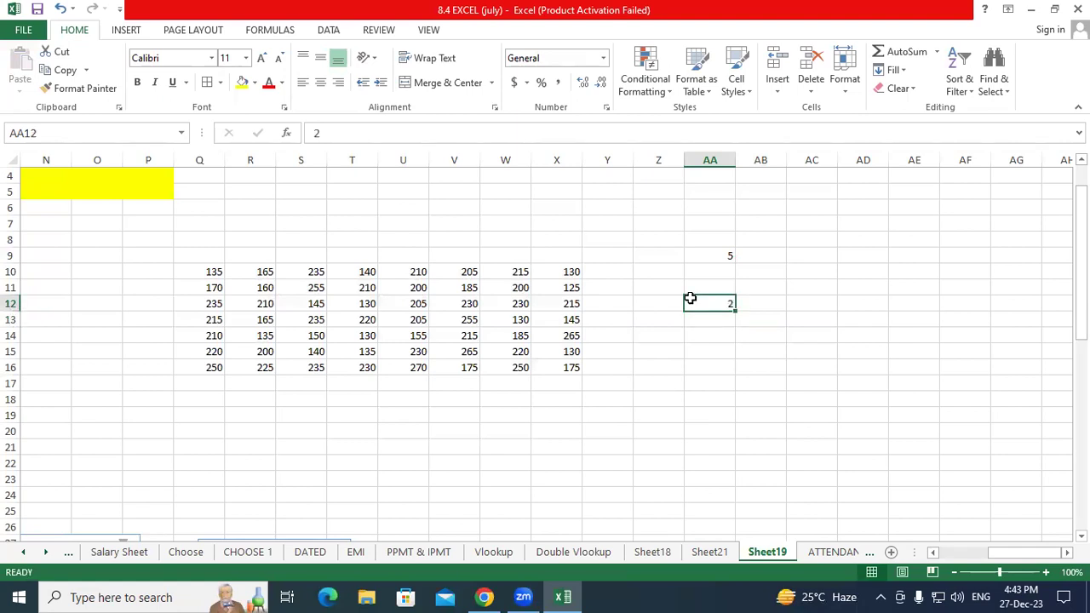
pyautogui.rightClick(690, 299)
pyautogui.click(711, 291)
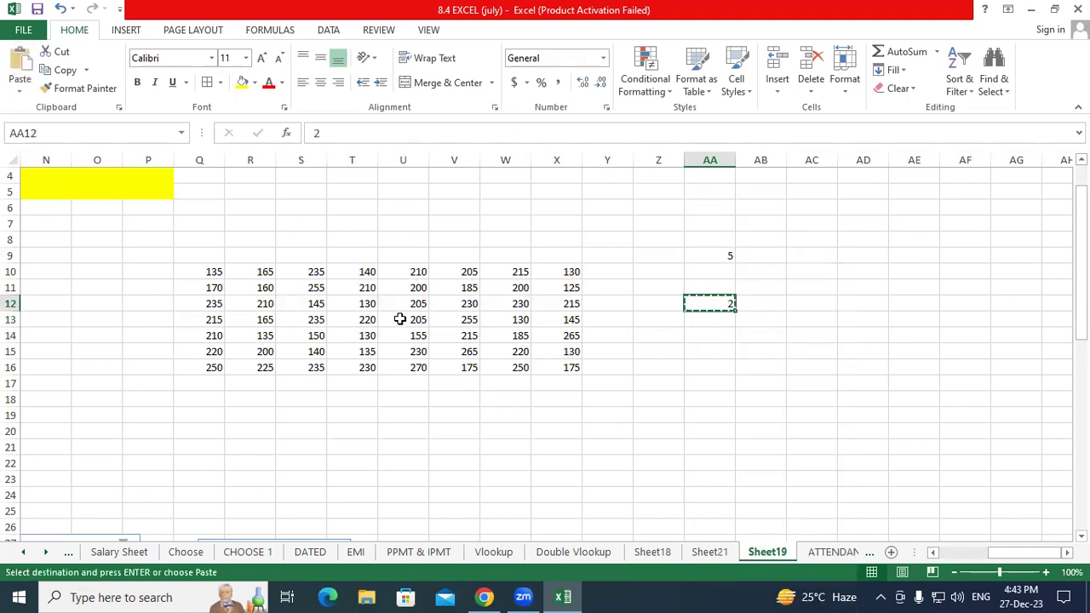
# Divide every number in Q10:X16 by the copied 2 using the Divide operation of Paste Special, and end the copy mode
pyautogui.moveTo(214, 267); pyautogui.dragTo(549, 368)
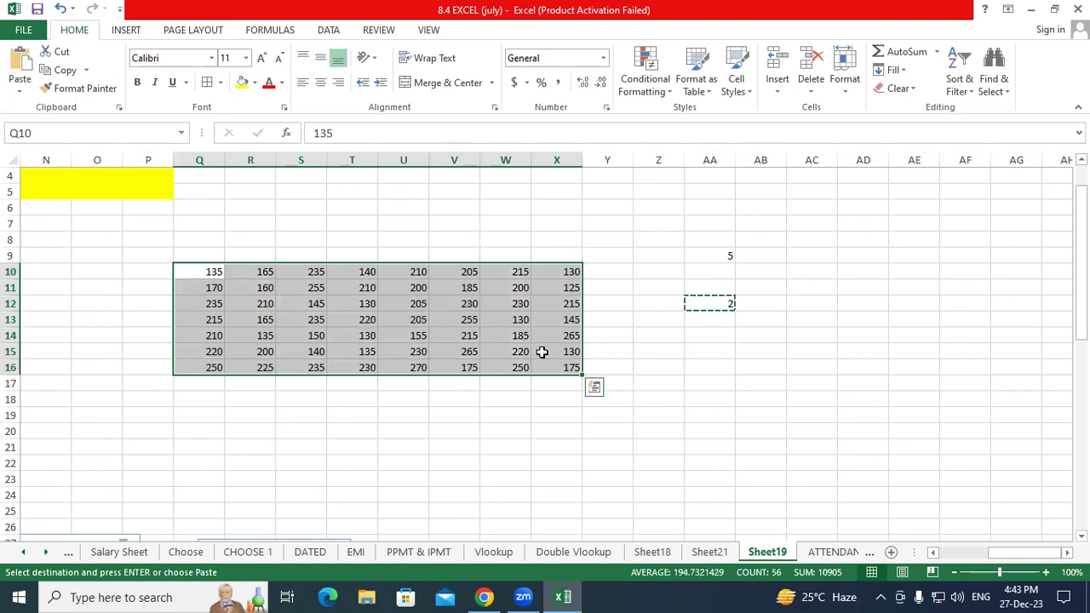
pyautogui.rightClick(441, 295)
pyautogui.click(500, 361)
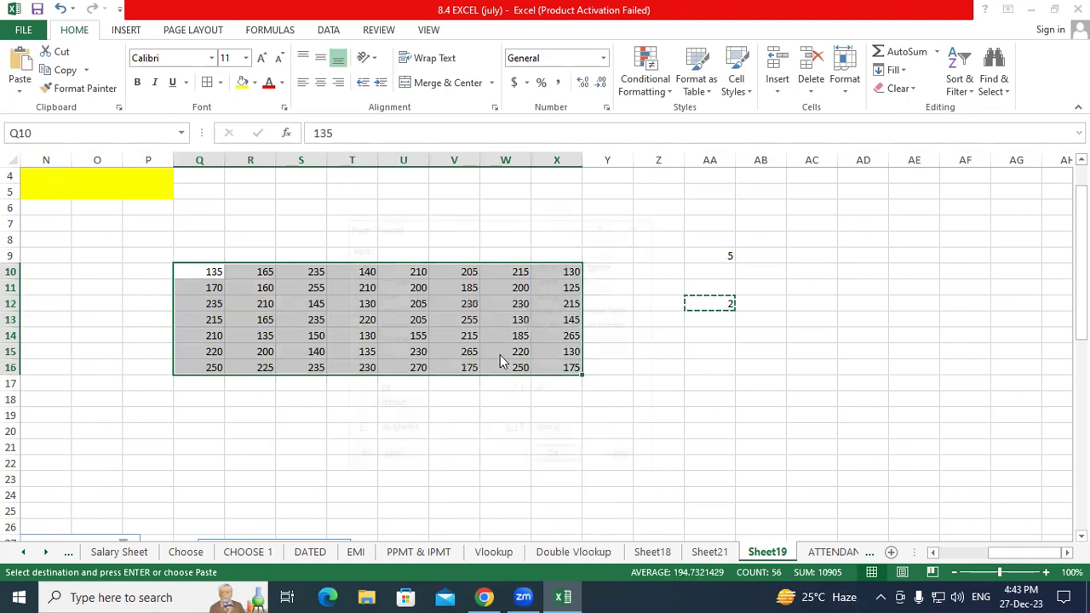
pyautogui.click(513, 389)
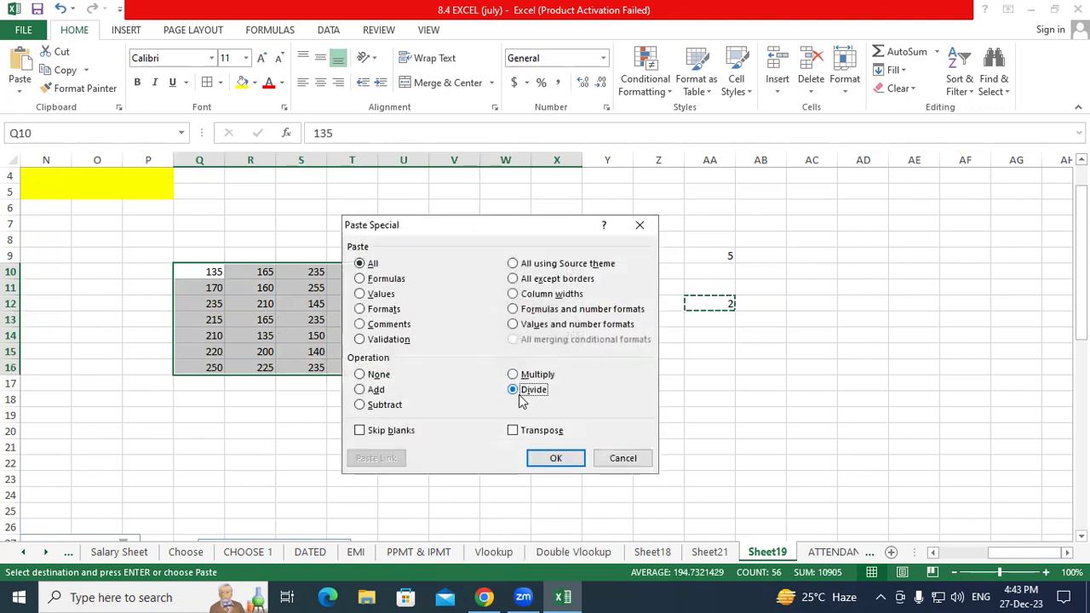
pyautogui.click(554, 456)
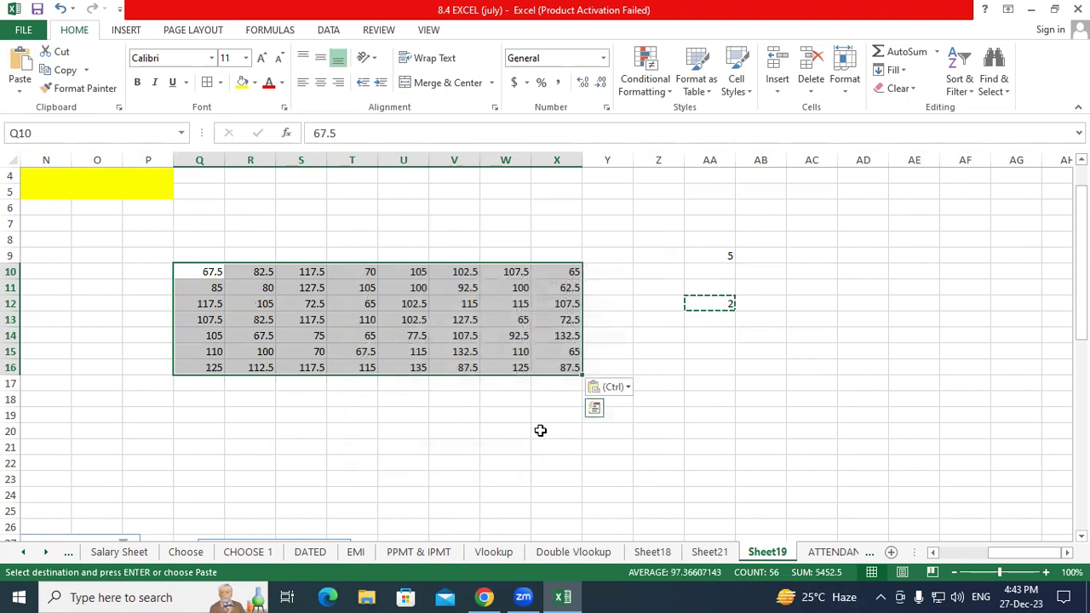
pyautogui.click(540, 430)
pyautogui.click(511, 400)
# Review the picture comment on cell F11 of the source table and the block of numbers in Q10:X16
pyautogui.moveTo(191, 271); pyautogui.dragTo(554, 366)
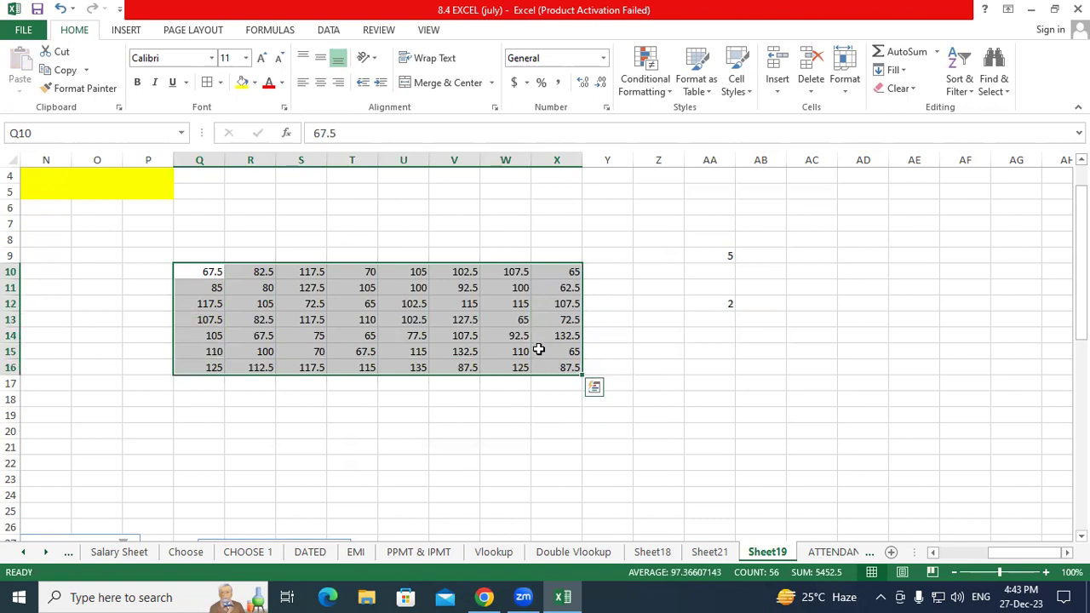
pyautogui.scroll(1, 530, 348)
pyautogui.moveTo(1009, 562); pyautogui.dragTo(958, 555)
pyautogui.scroll(-1, 519, 385)
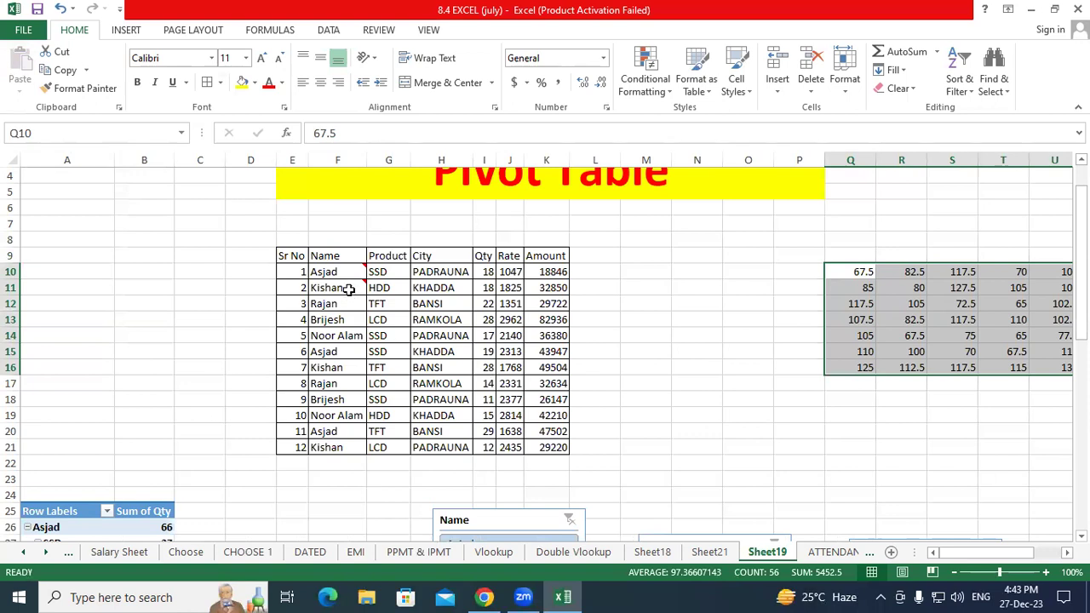
pyautogui.moveTo(349, 289)
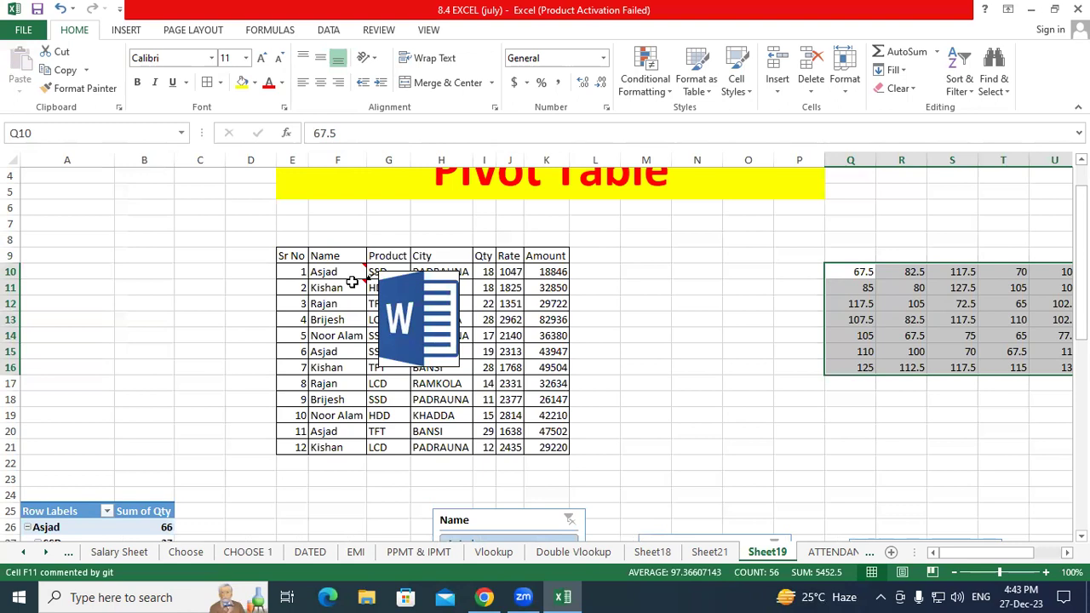
pyautogui.click(681, 367)
pyautogui.moveTo(979, 554); pyautogui.dragTo(998, 555)
pyautogui.moveTo(515, 273); pyautogui.dragTo(844, 367)
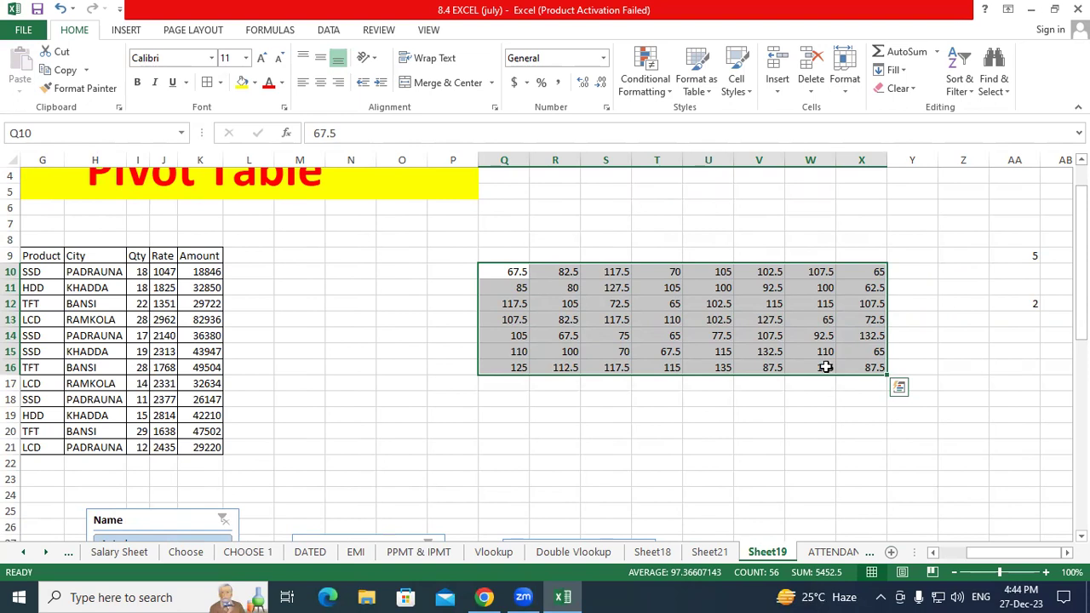
pyautogui.click(877, 352)
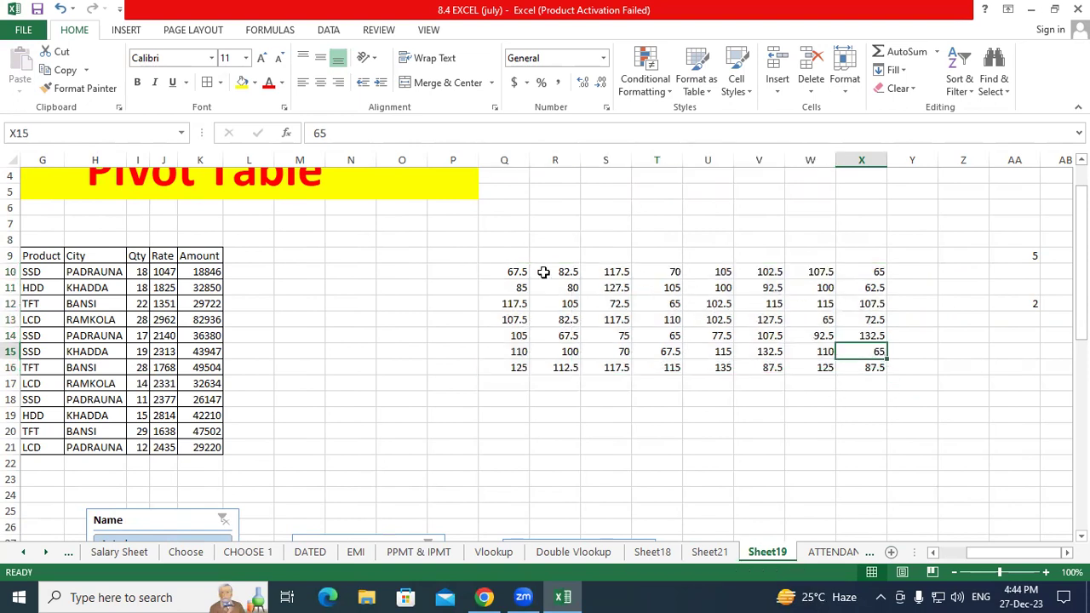
pyautogui.click(498, 270)
pyautogui.moveTo(558, 312); pyautogui.dragTo(876, 367)
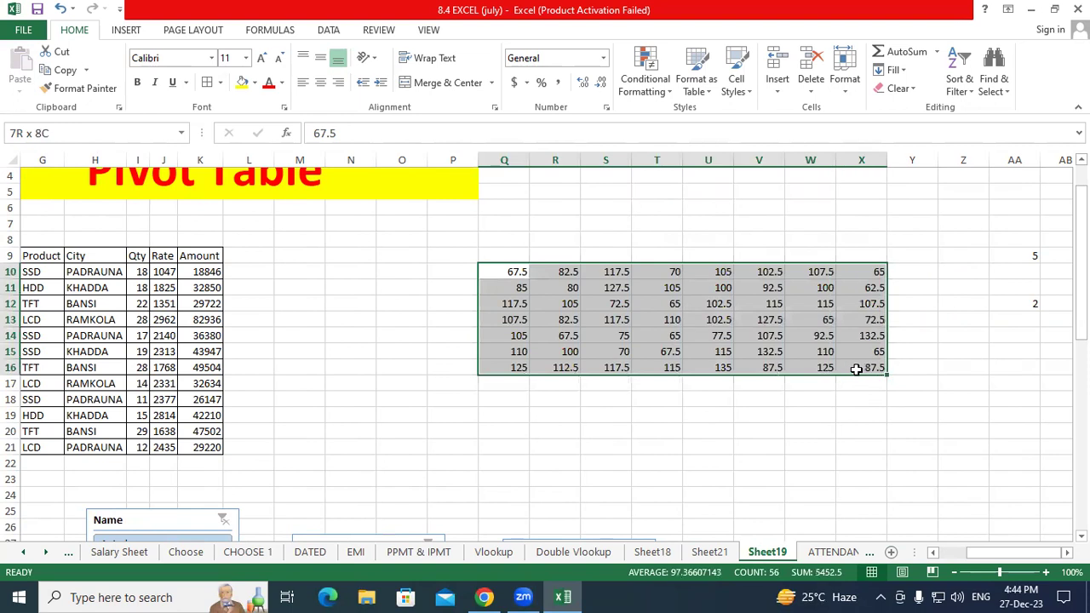
pyautogui.click(617, 416)
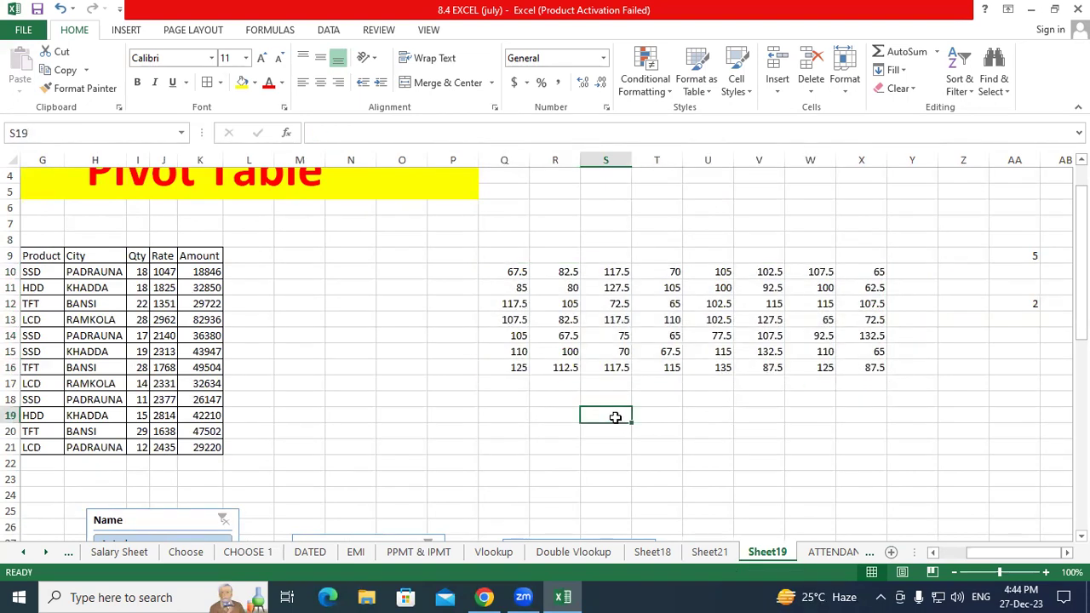
# Reduce the displayed decimals of Q10:X16 so that the block shows whole numbers
pyautogui.moveTo(511, 273); pyautogui.dragTo(877, 368)
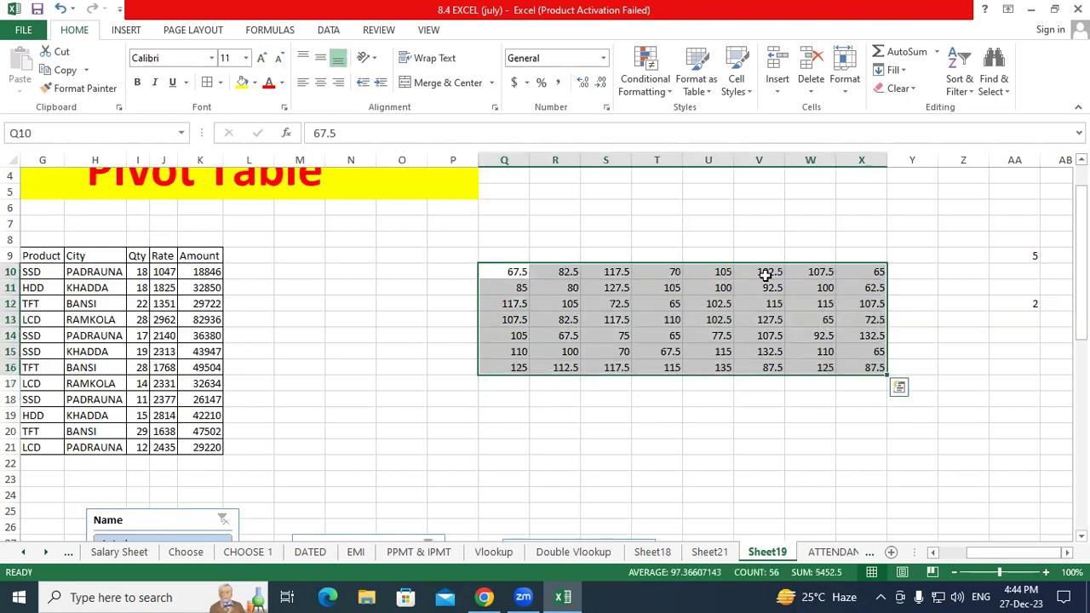
pyautogui.click(601, 83)
pyautogui.click(587, 430)
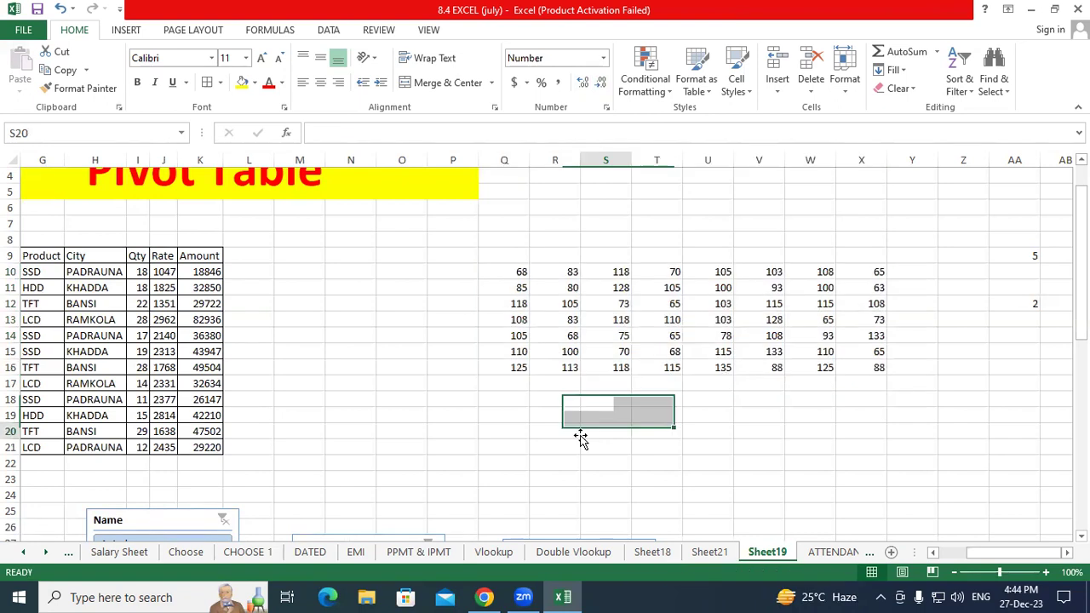
# Empty the cells Q12, T14, V13, V15, W11, R15 and S11 within the block of numbers
pyautogui.click(521, 305)
pyautogui.press('Delete')
pyautogui.click(565, 337)
pyautogui.click(672, 338)
pyautogui.press('Delete')
pyautogui.click(716, 369)
pyautogui.click(773, 316)
pyautogui.press('BackSpace')
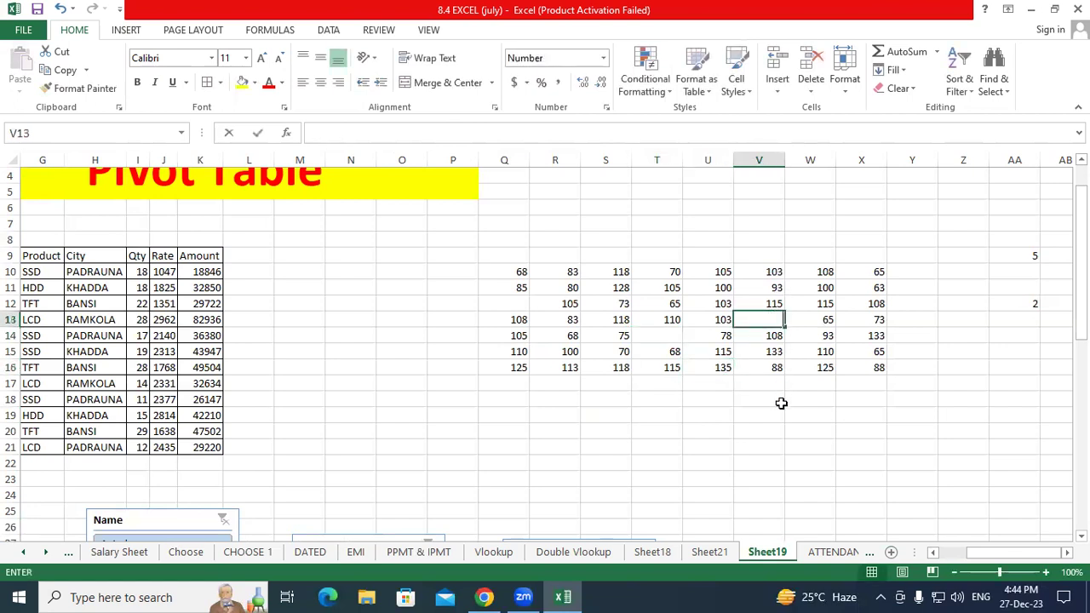
pyautogui.click(769, 354)
pyautogui.press('BackSpace')
pyautogui.click(826, 287)
pyautogui.press('BackSpace')
pyautogui.click(575, 349)
pyautogui.press('BackSpace')
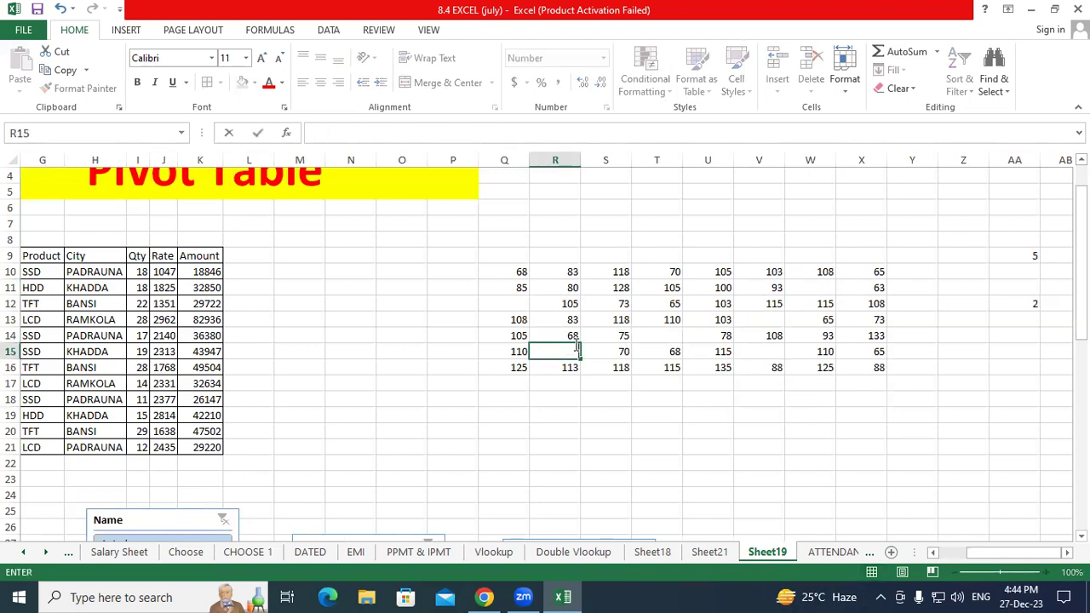
pyautogui.click(621, 288)
pyautogui.press('BackSpace')
pyautogui.click(637, 461)
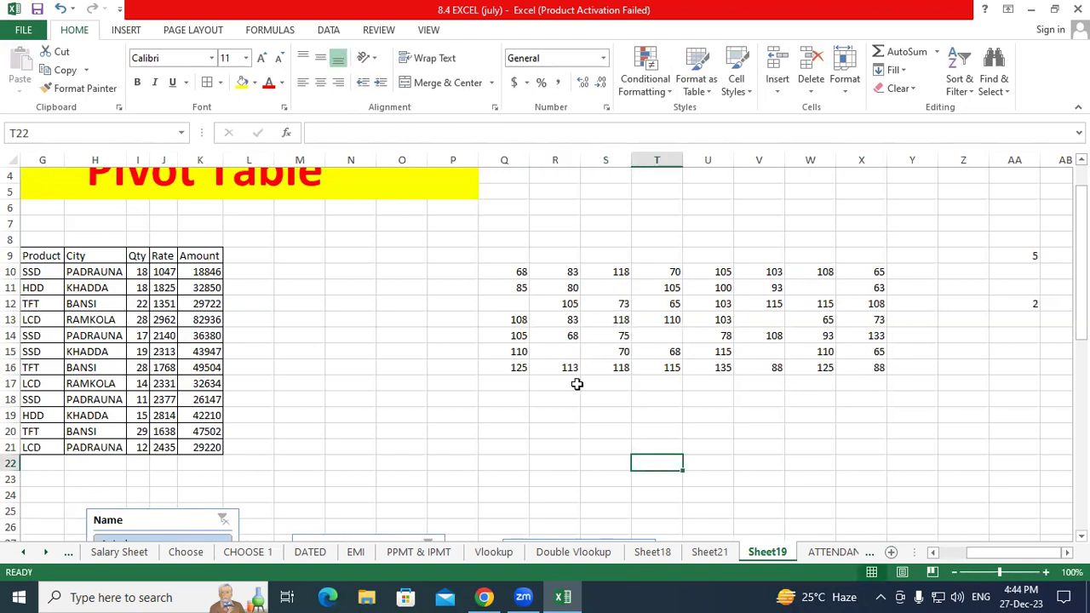
pyautogui.moveTo(507, 272); pyautogui.dragTo(856, 365)
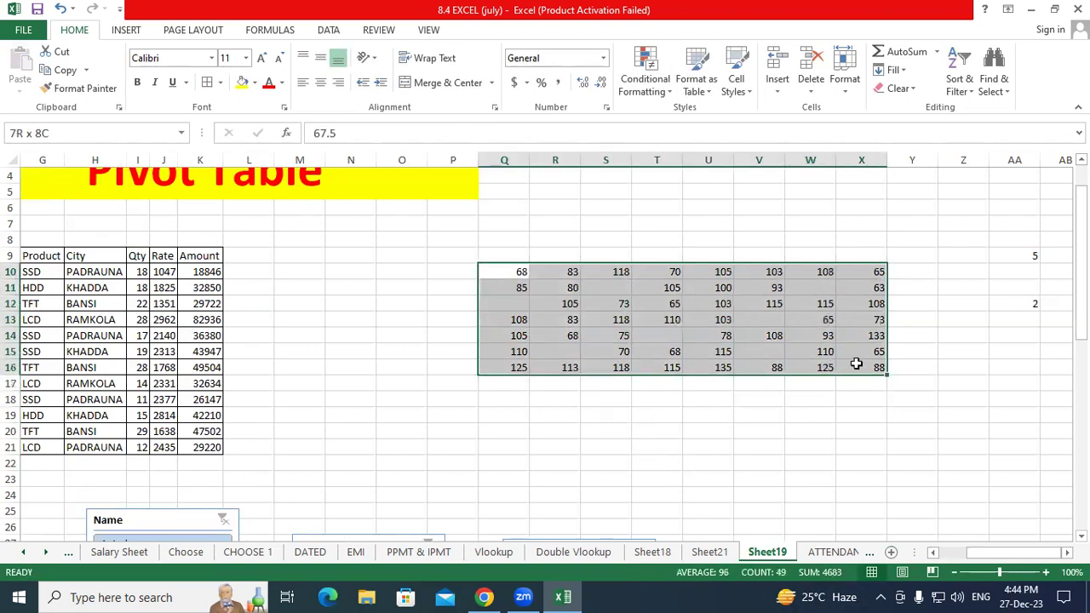
# Enter 10 in cell R18 and give it a yellow fill and red font color
pyautogui.click(550, 397)
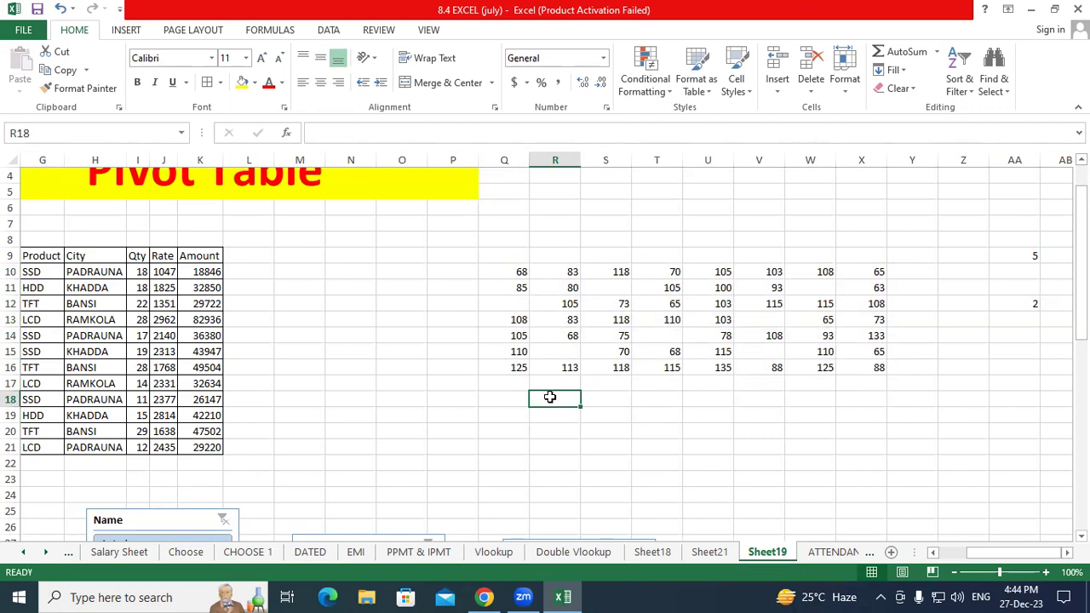
pyautogui.write('10')
pyautogui.press('Return')
pyautogui.click(545, 398)
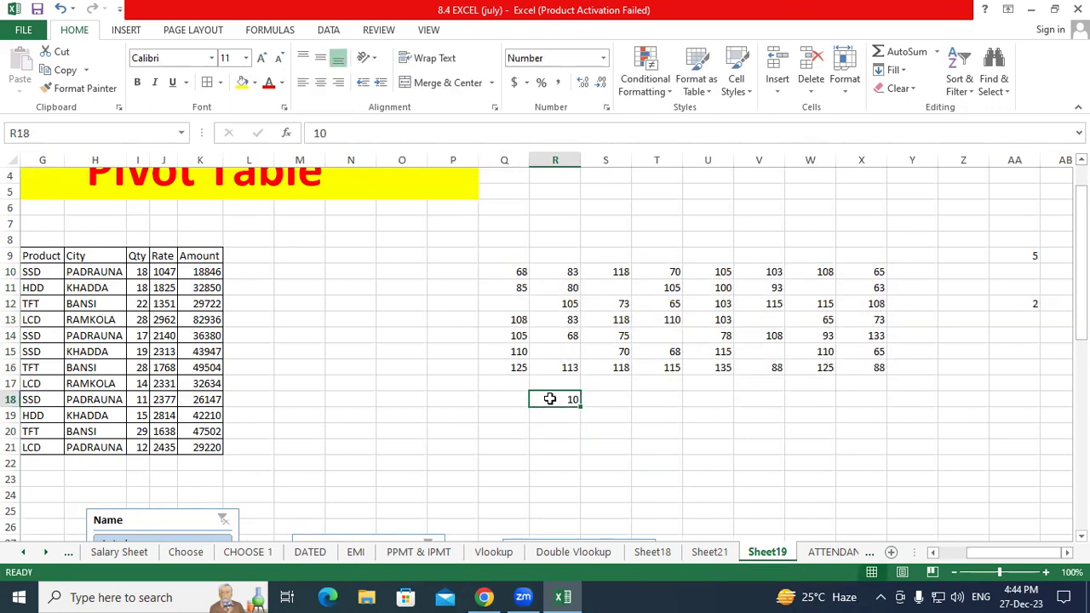
pyautogui.click(242, 82)
pyautogui.click(268, 82)
pyautogui.click(344, 388)
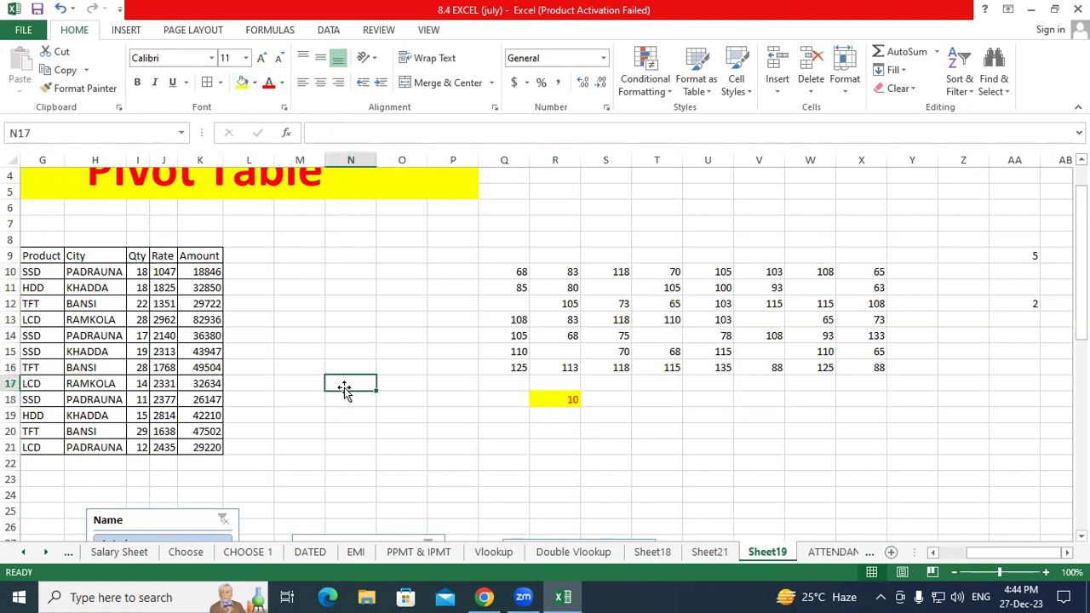
# Copy the formatted 10 in cell R18
pyautogui.moveTo(513, 276); pyautogui.dragTo(867, 362)
pyautogui.click(517, 305)
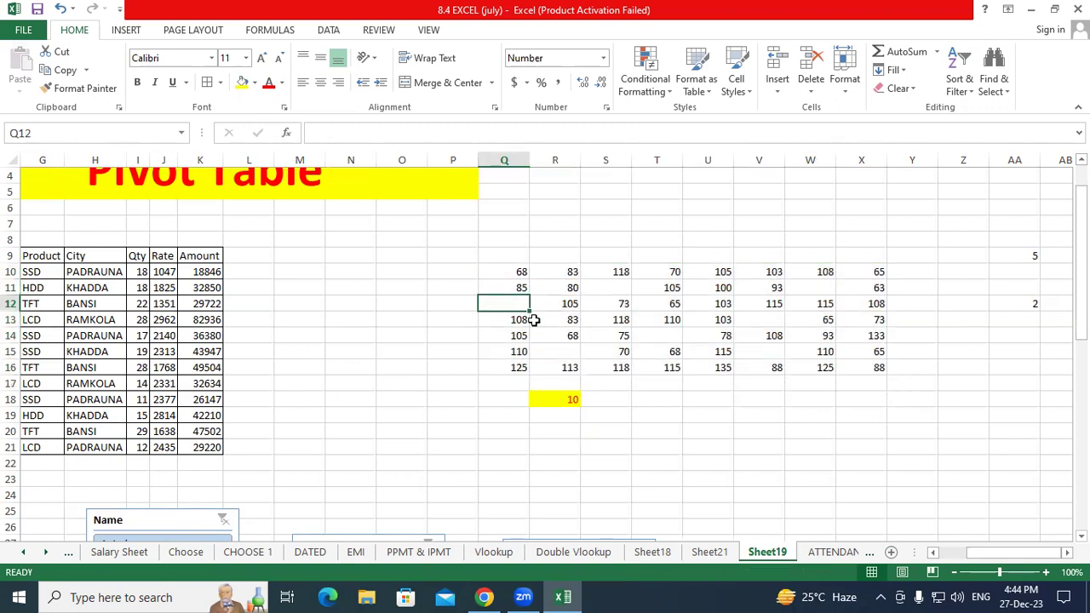
pyautogui.click(554, 351)
pyautogui.click(613, 289)
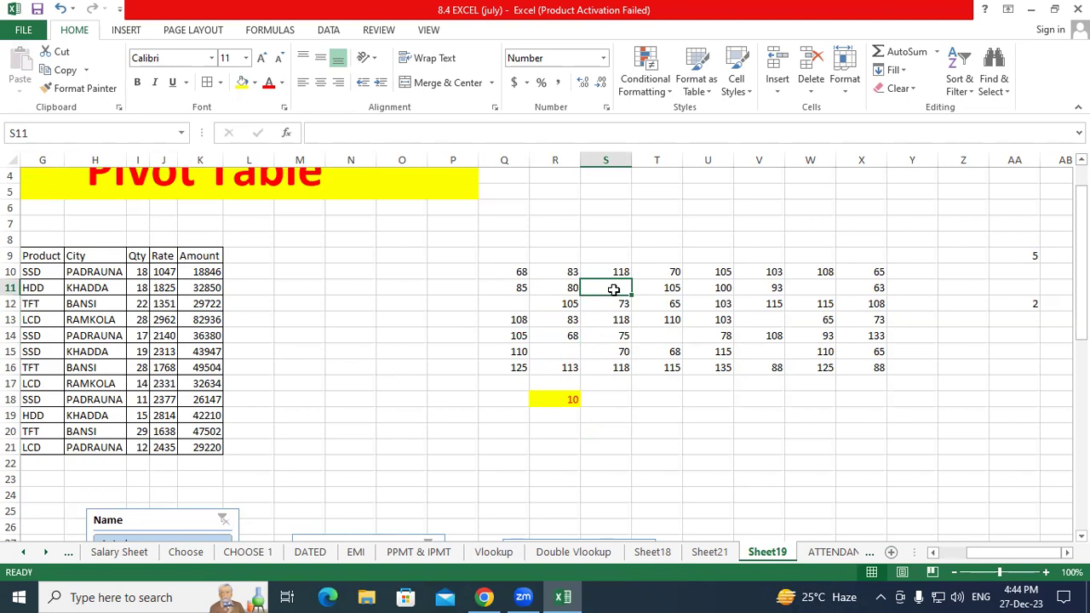
pyautogui.click(555, 397)
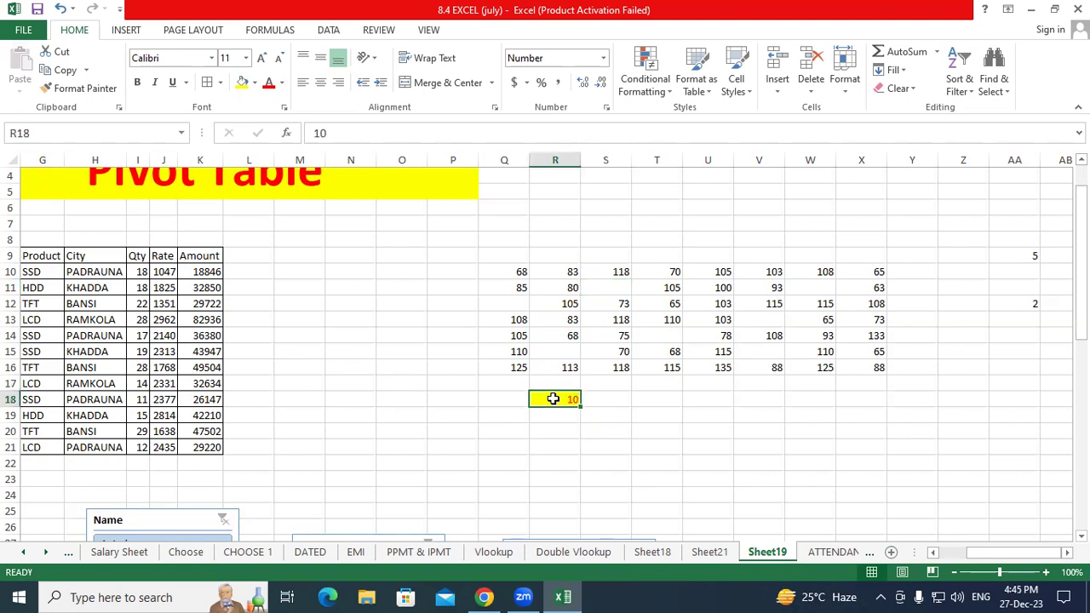
pyautogui.rightClick(554, 398)
pyautogui.click(592, 109)
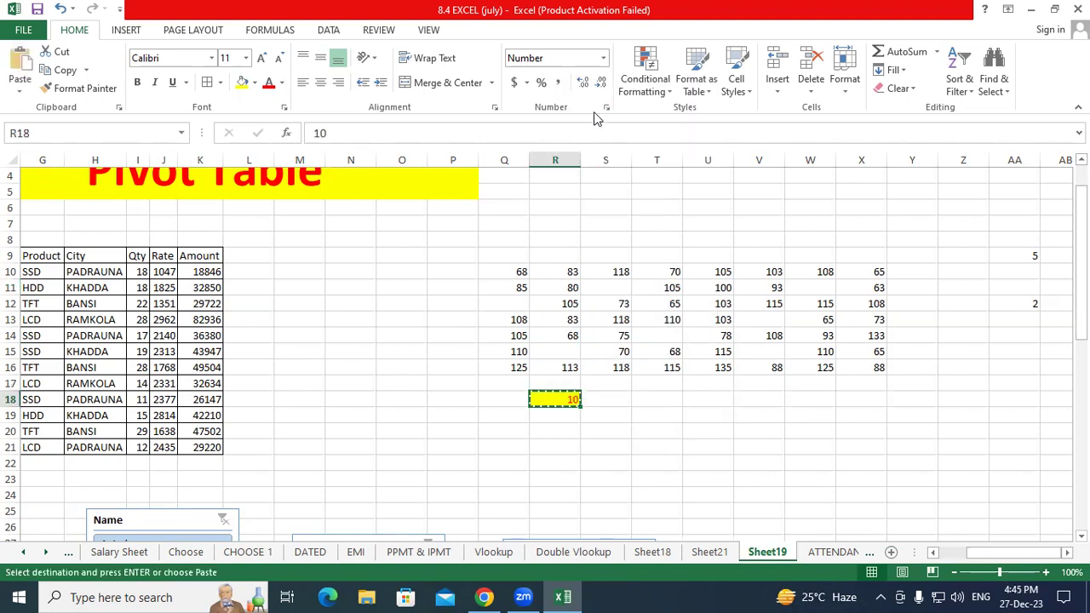
# Select only the blank cells within Q10:X16 using Go To Special with the Blanks option
pyautogui.moveTo(509, 272); pyautogui.dragTo(879, 365)
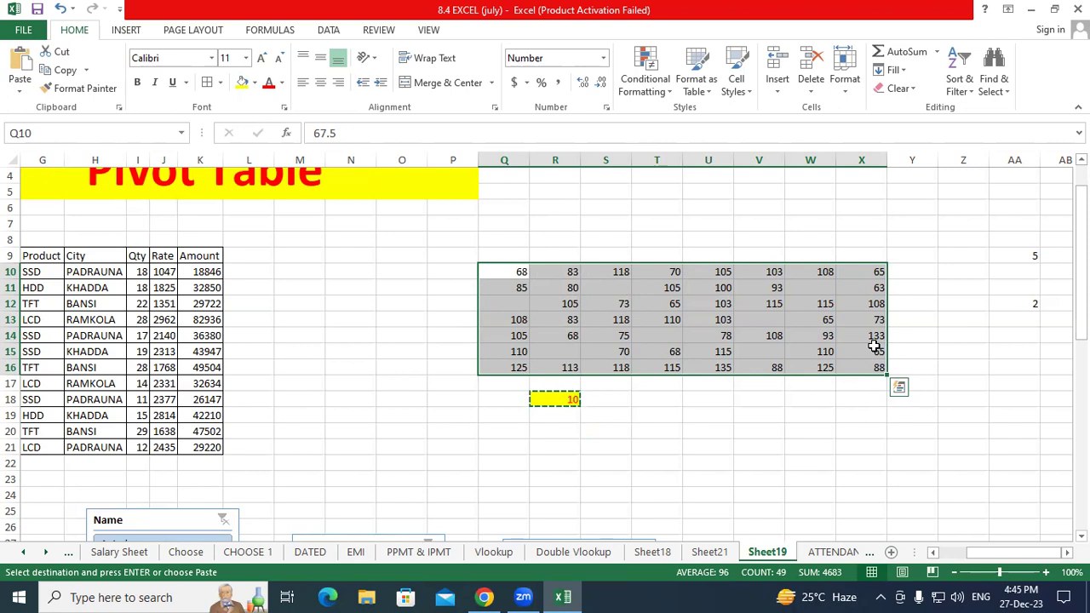
pyautogui.click(993, 82)
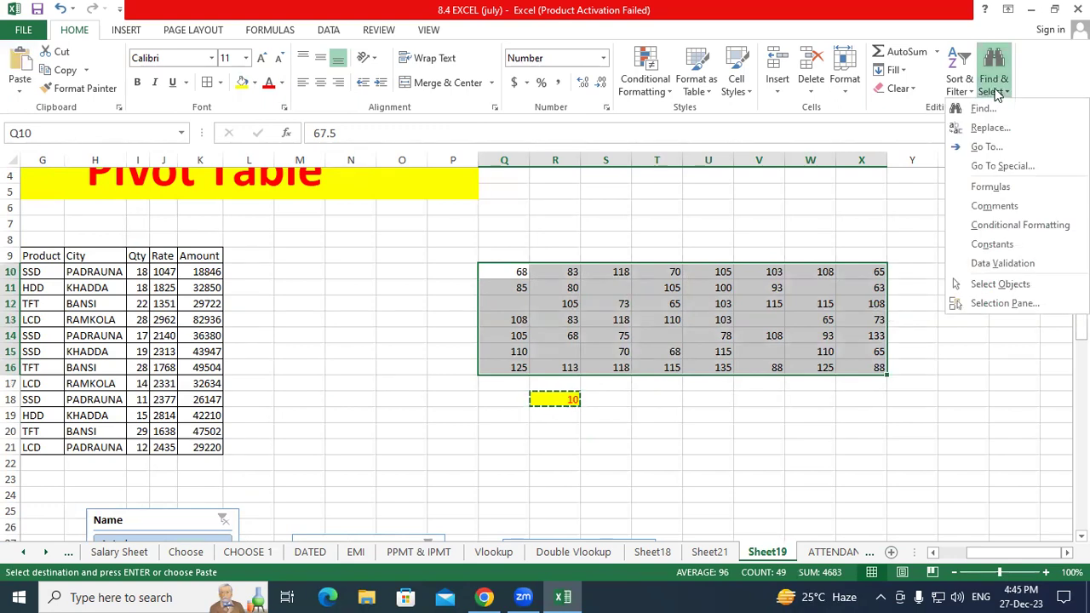
pyautogui.click(999, 166)
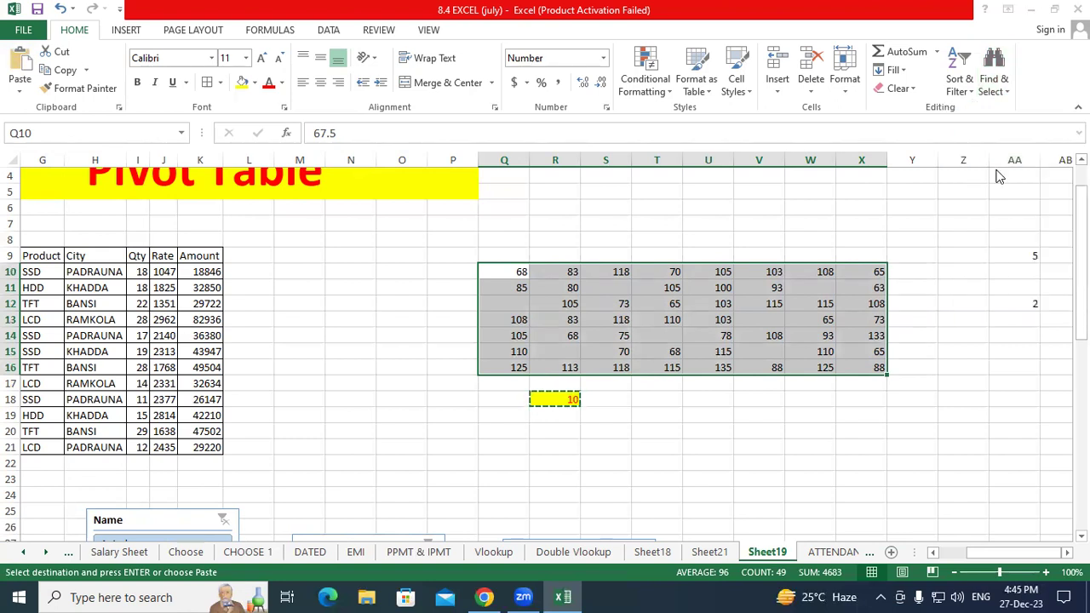
pyautogui.click(344, 291)
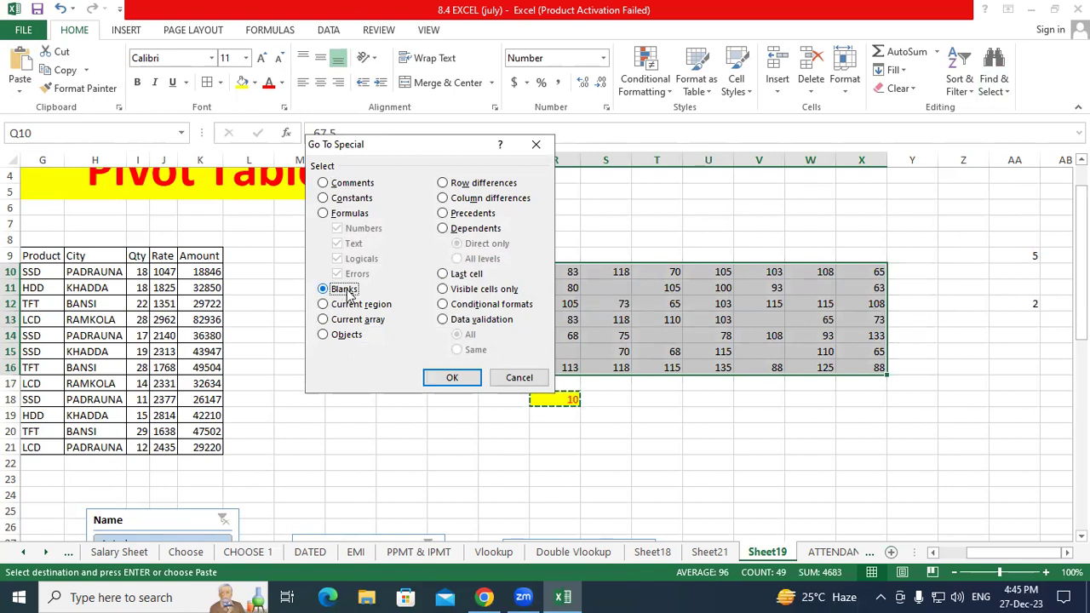
pyautogui.click(441, 372)
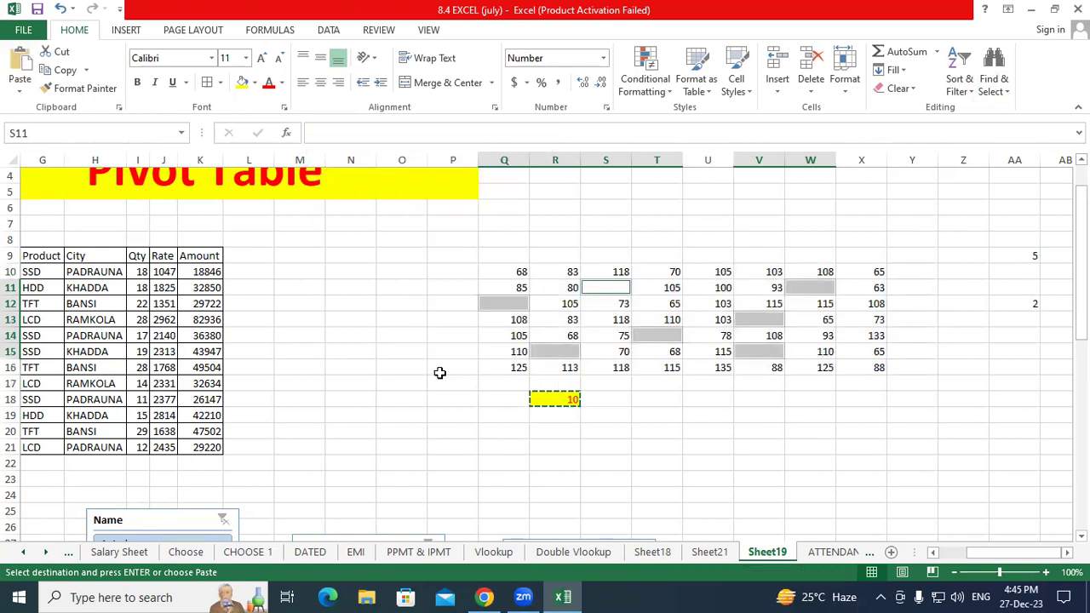
# Paste the copied 10 with its formatting into all the selected blank cells, and end the copy mode
pyautogui.click(31, 68)
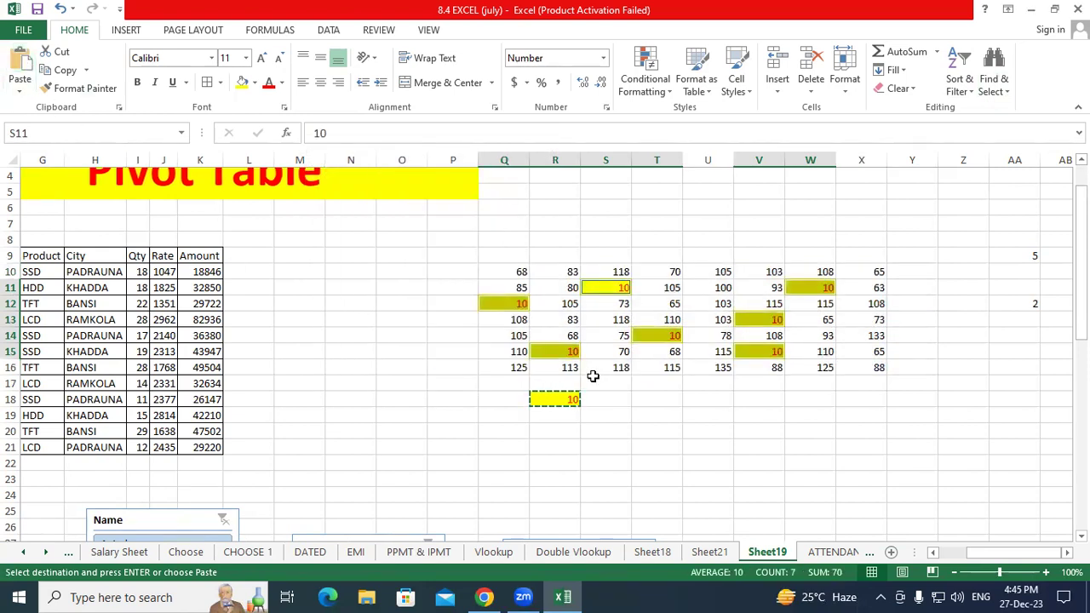
pyautogui.press('Escape')
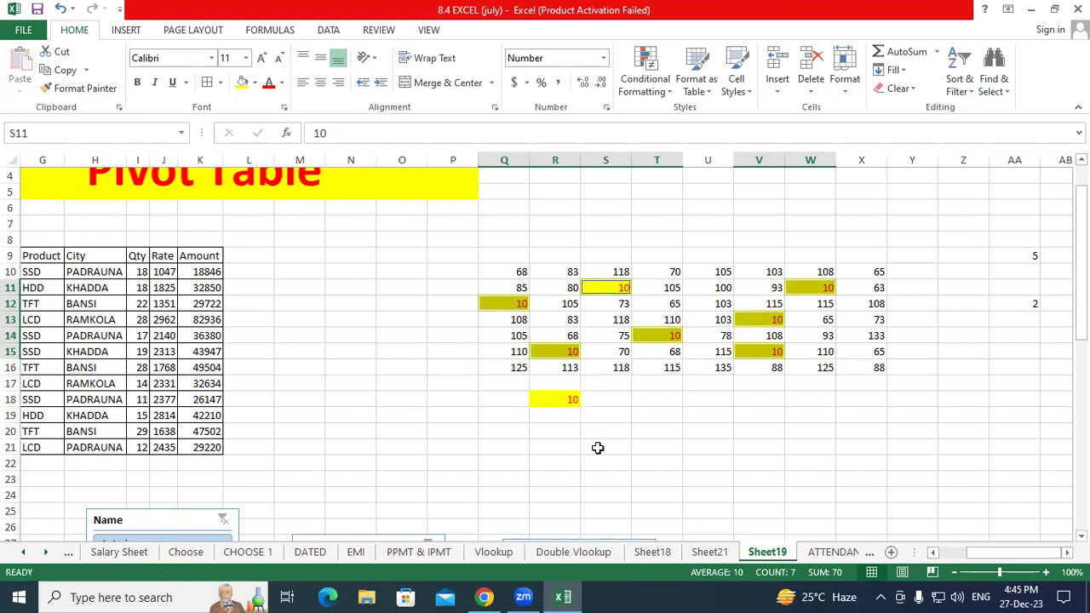
pyautogui.click(596, 447)
pyautogui.moveTo(493, 286); pyautogui.dragTo(883, 369)
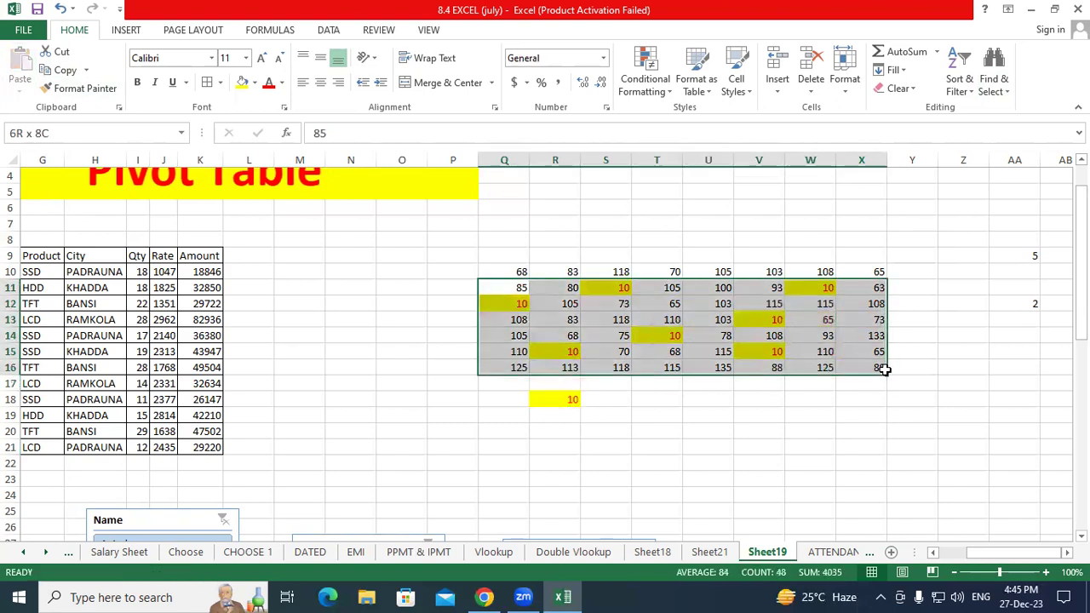
# Undo the last paste of the formatted 10 into the blank cells of Q10:X16
pyautogui.click(707, 432)
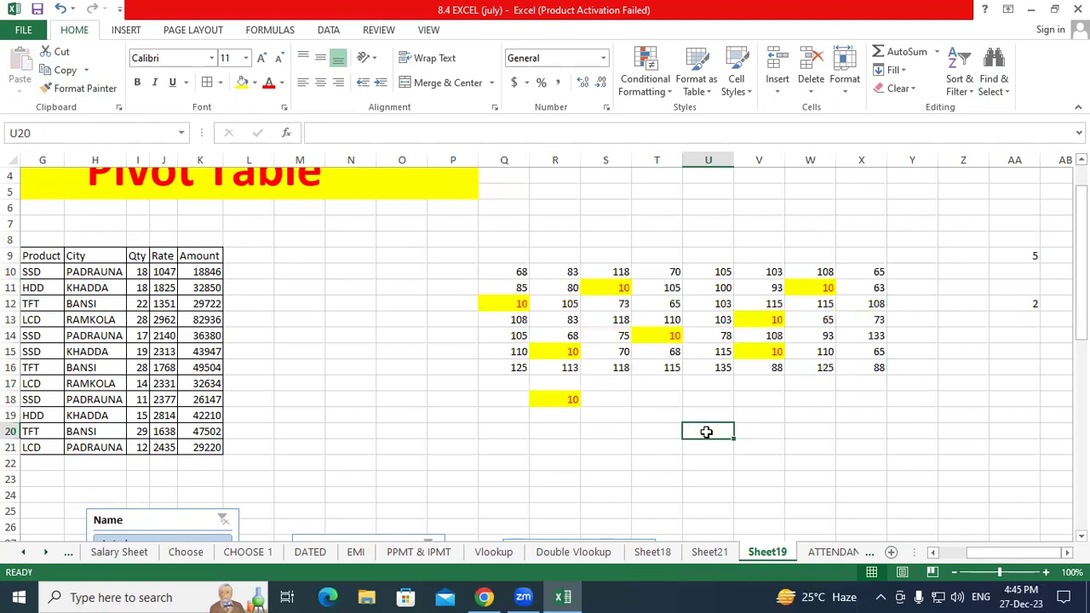
pyautogui.hotkey('ctrl', 'z')
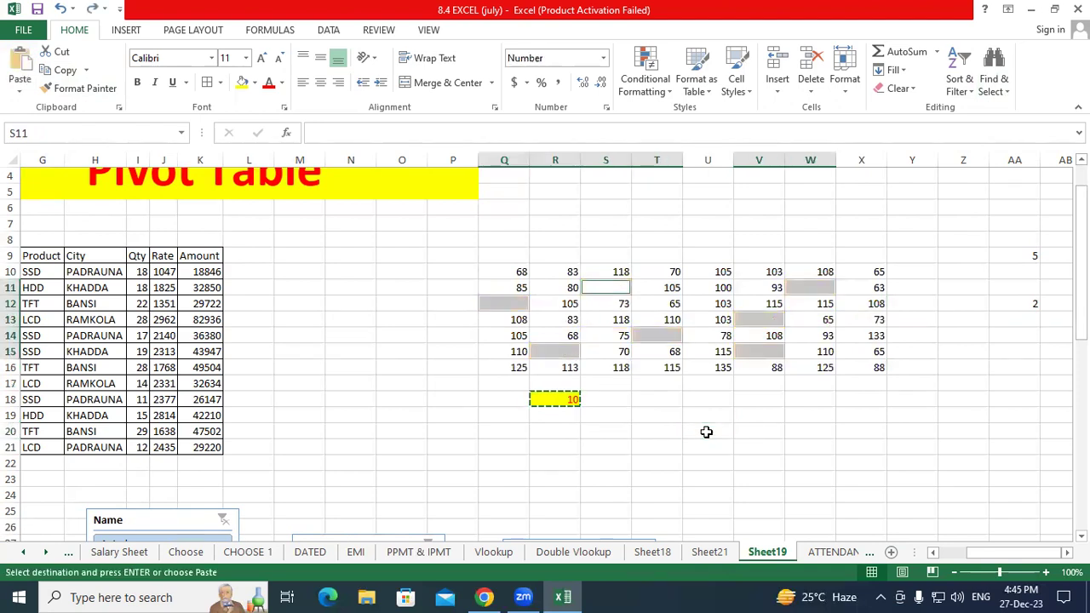
pyautogui.click(562, 461)
# Apply the red font color to the 10 in cell R18
pyautogui.click(556, 399)
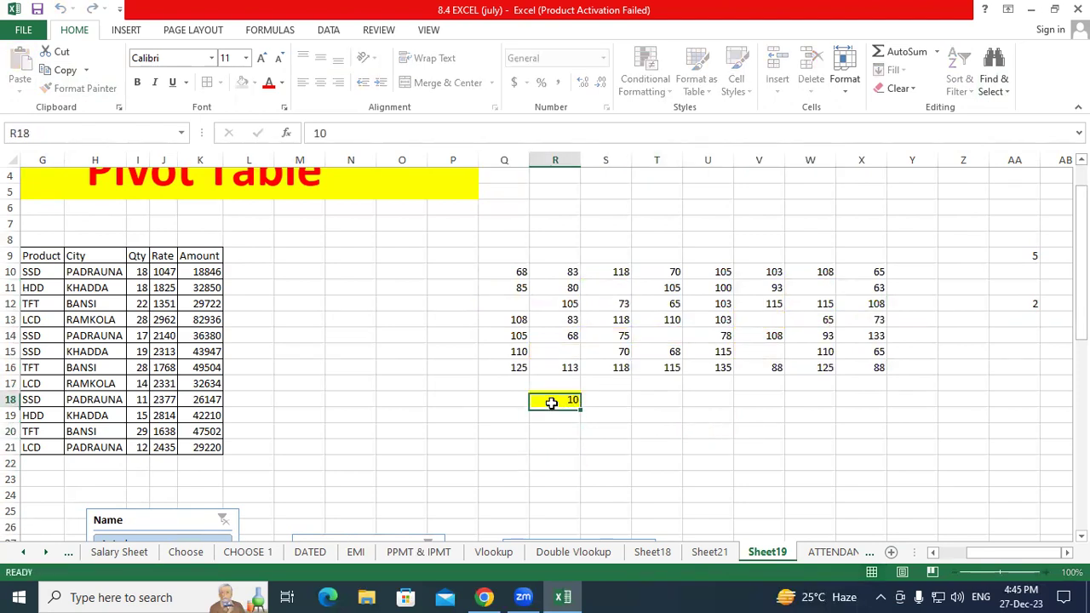
pyautogui.click(269, 85)
pyautogui.click(400, 445)
pyautogui.click(541, 407)
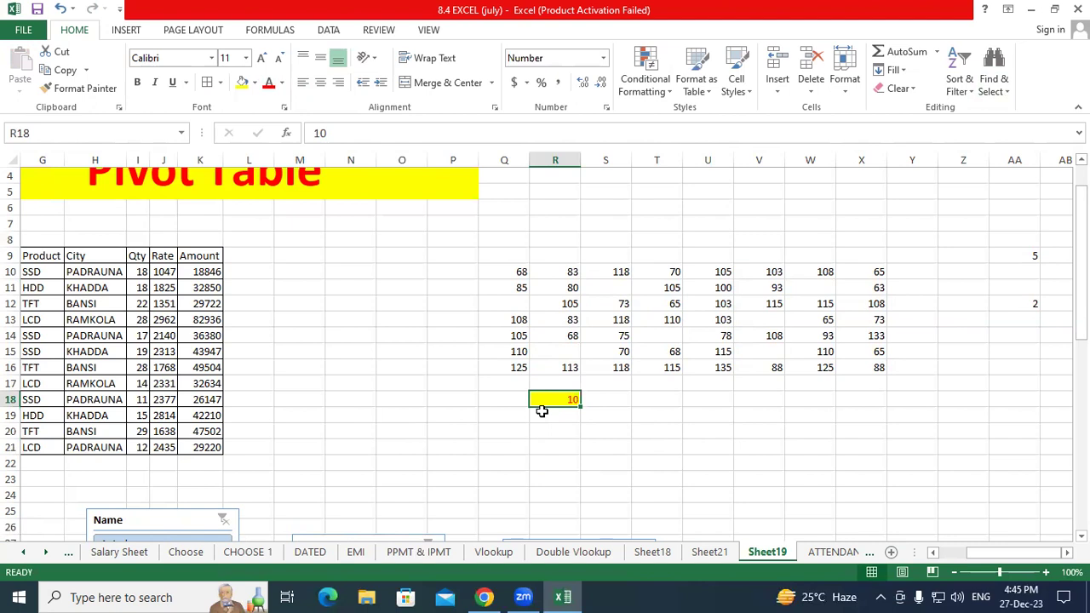
# Copy cell R18 with its yellow fill and red font
pyautogui.rightClick(542, 409)
pyautogui.click(539, 401)
pyautogui.rightClick(539, 398)
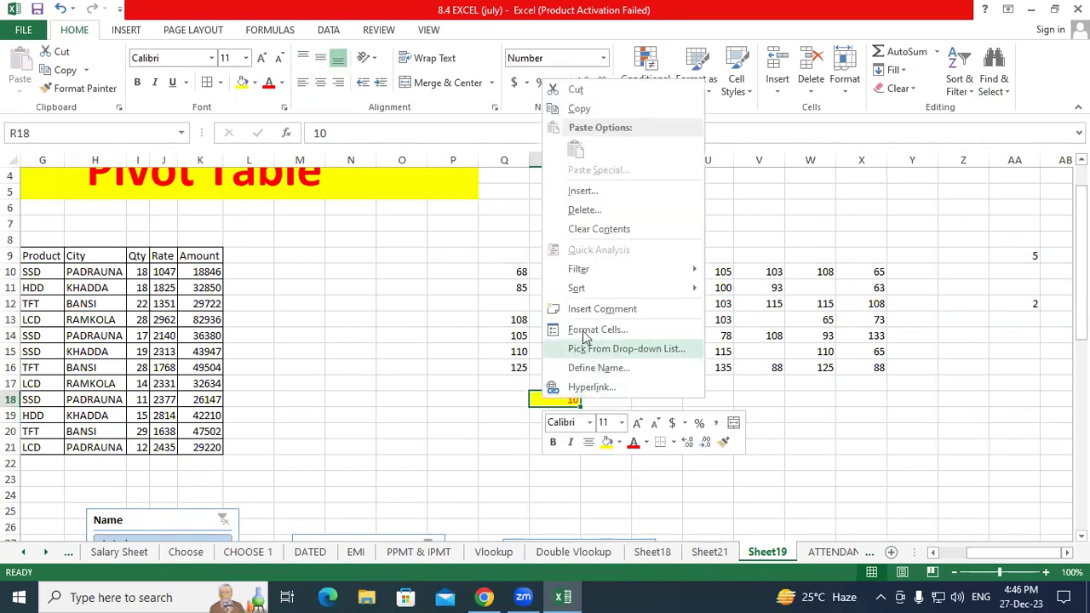
pyautogui.click(572, 108)
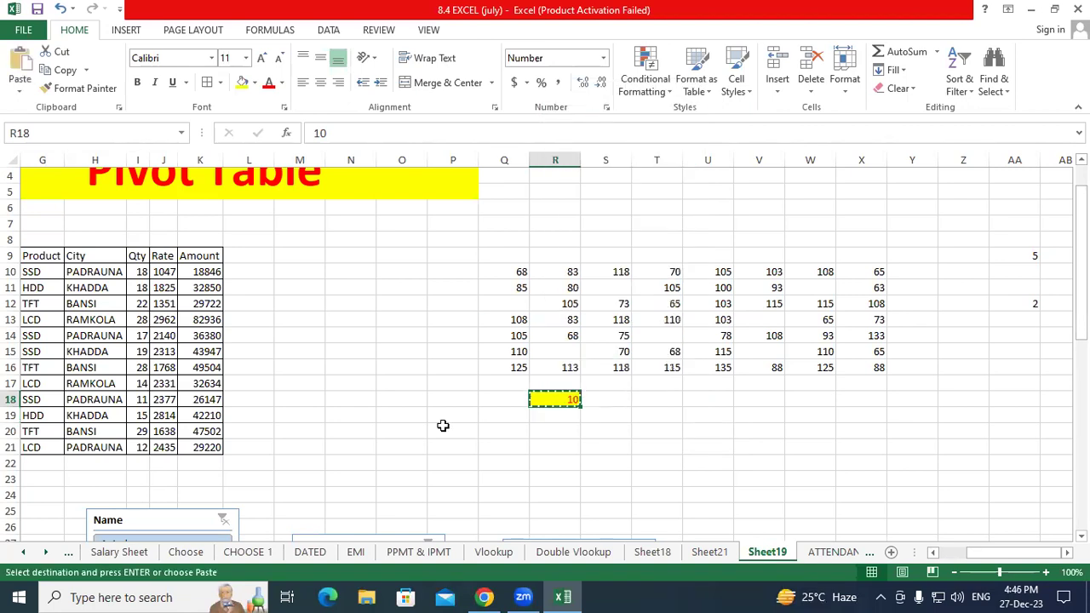
# Select only the blank cells in the number block Q10:X16 using Go To Special with the Blanks option
pyautogui.moveTo(517, 272); pyautogui.dragTo(885, 368)
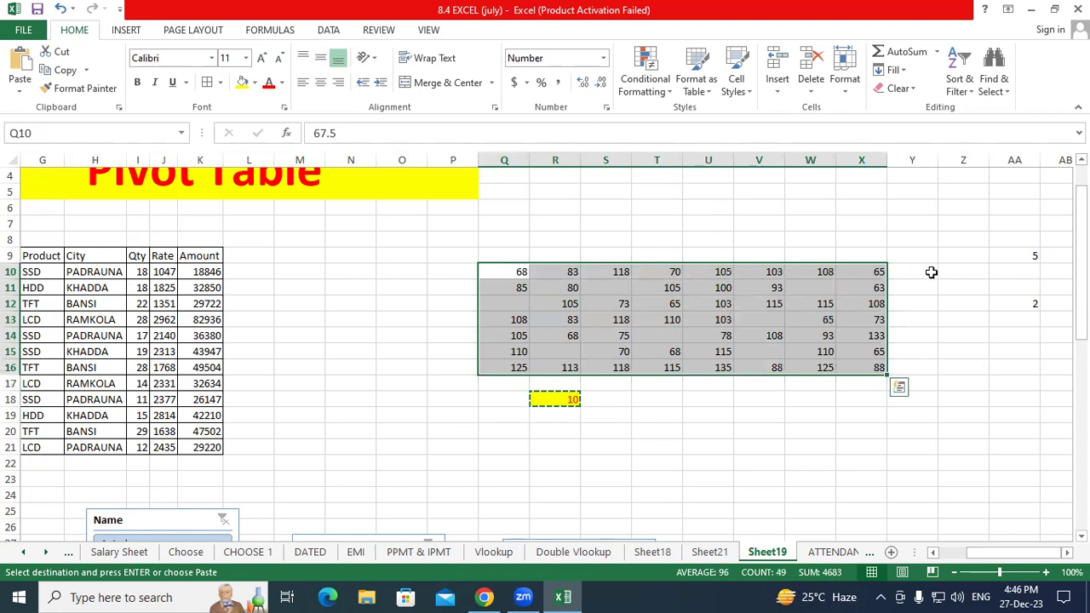
pyautogui.click(971, 85)
pyautogui.click(998, 83)
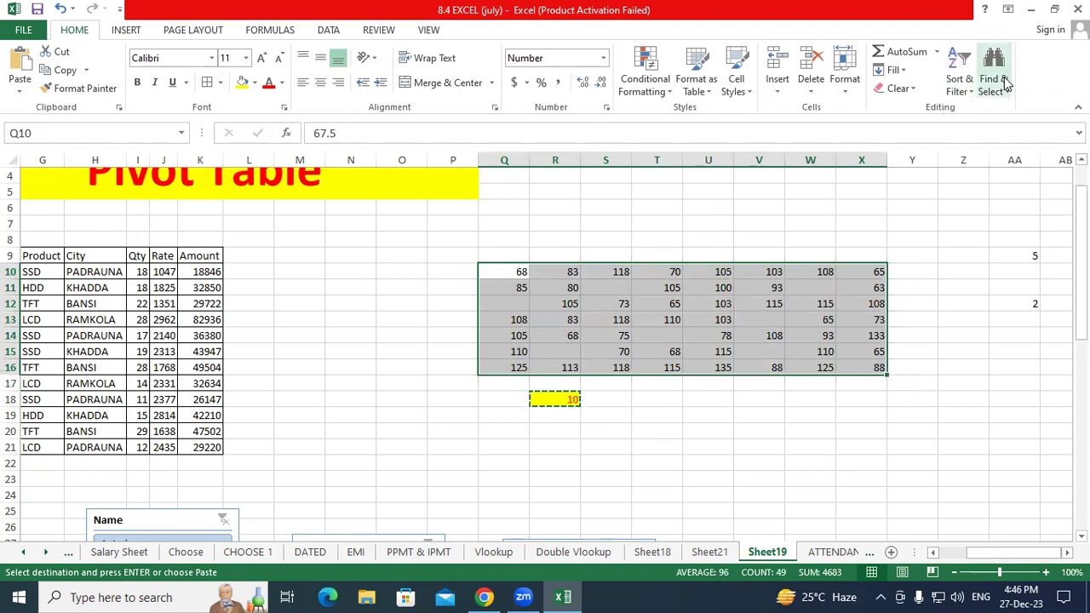
pyautogui.click(1003, 90)
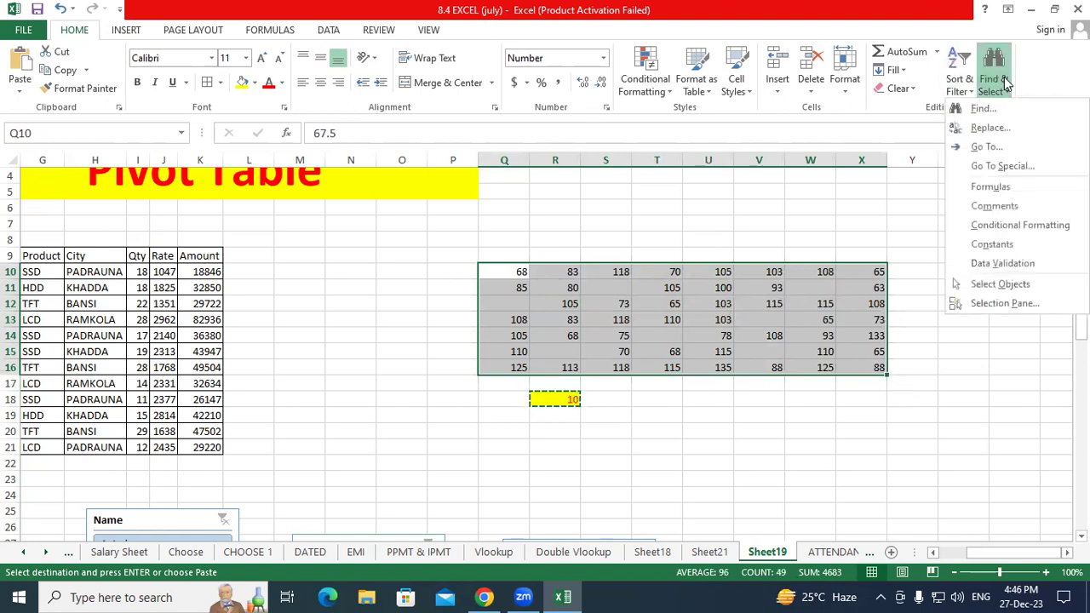
pyautogui.click(1003, 167)
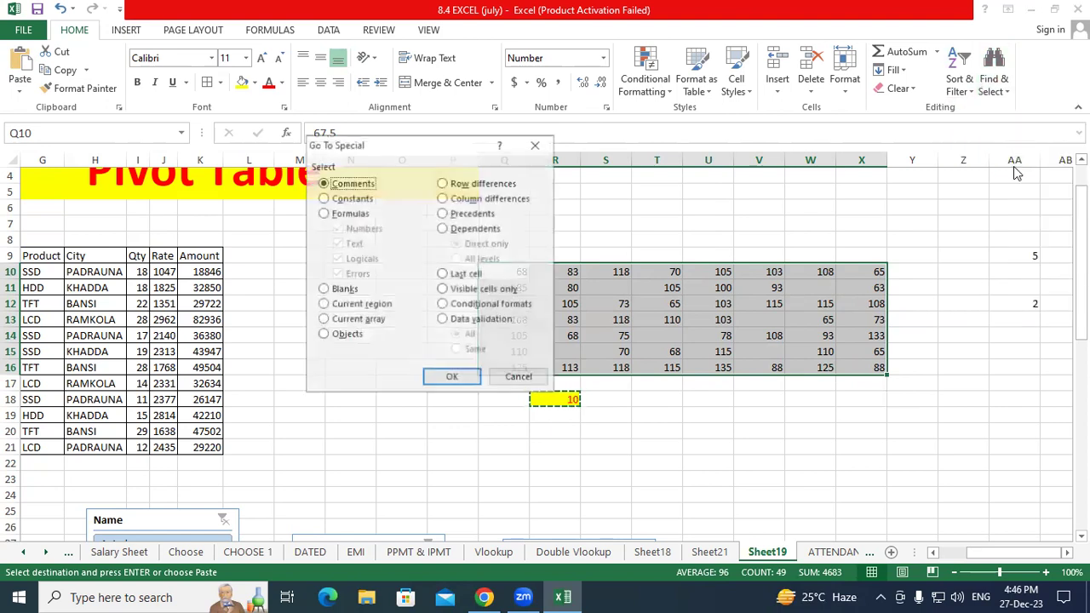
pyautogui.click(341, 294)
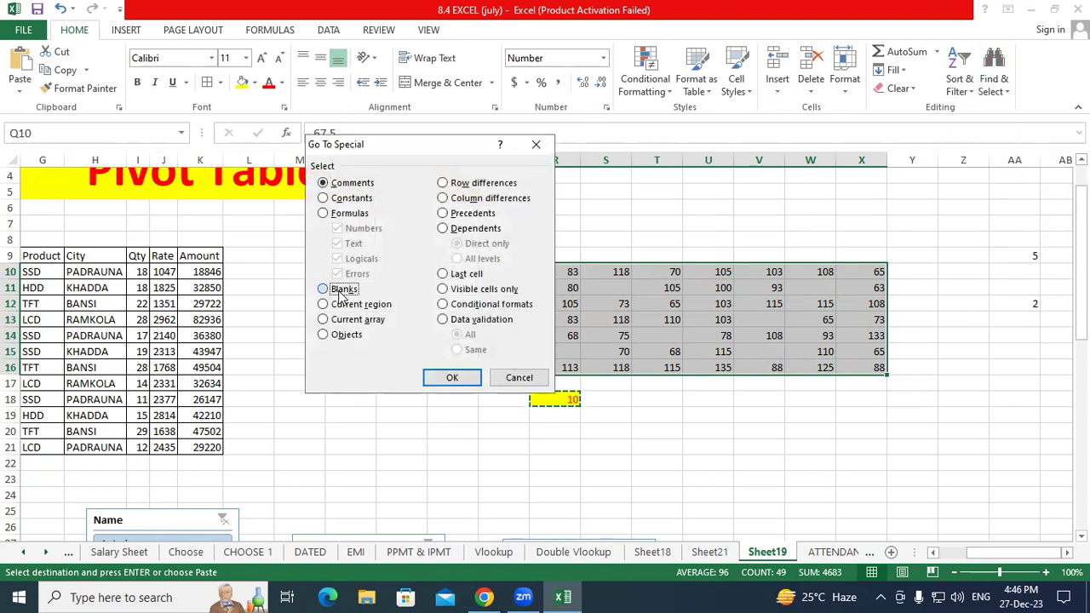
pyautogui.click(448, 378)
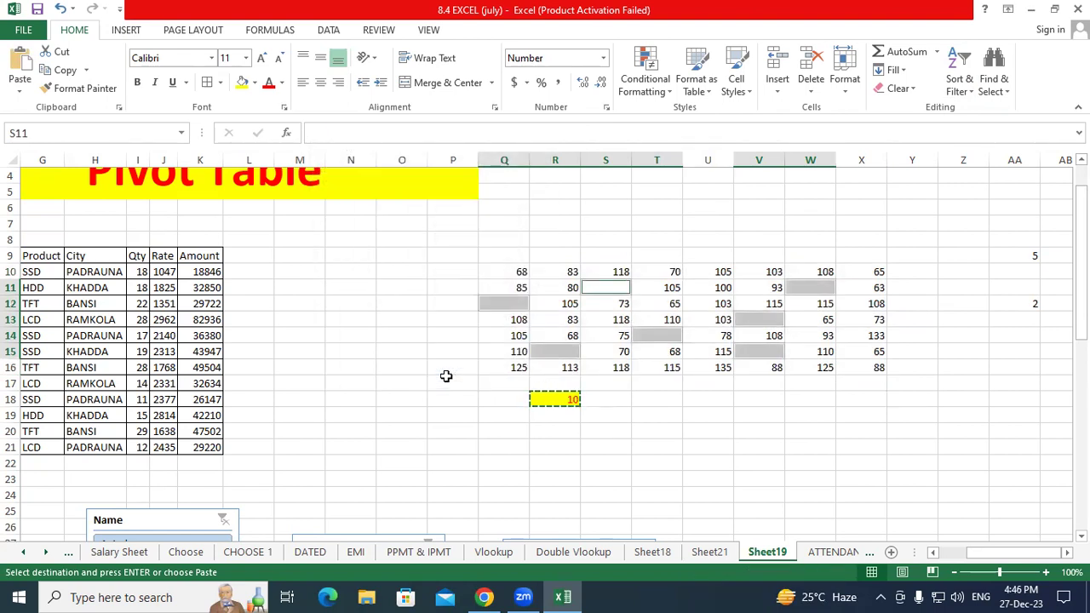
# Paste the copied 10 with its formatting into the selected blank cells, and select the whole block Q10:X16
pyautogui.click(14, 58)
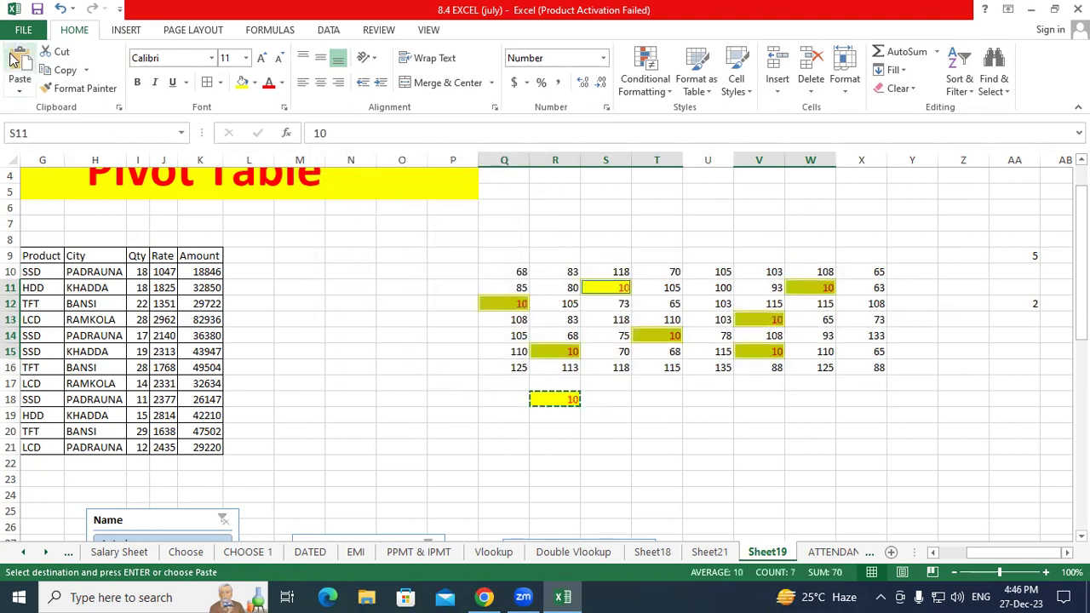
pyautogui.doubleClick(672, 479)
pyautogui.press('Escape')
pyautogui.moveTo(506, 274); pyautogui.dragTo(881, 366)
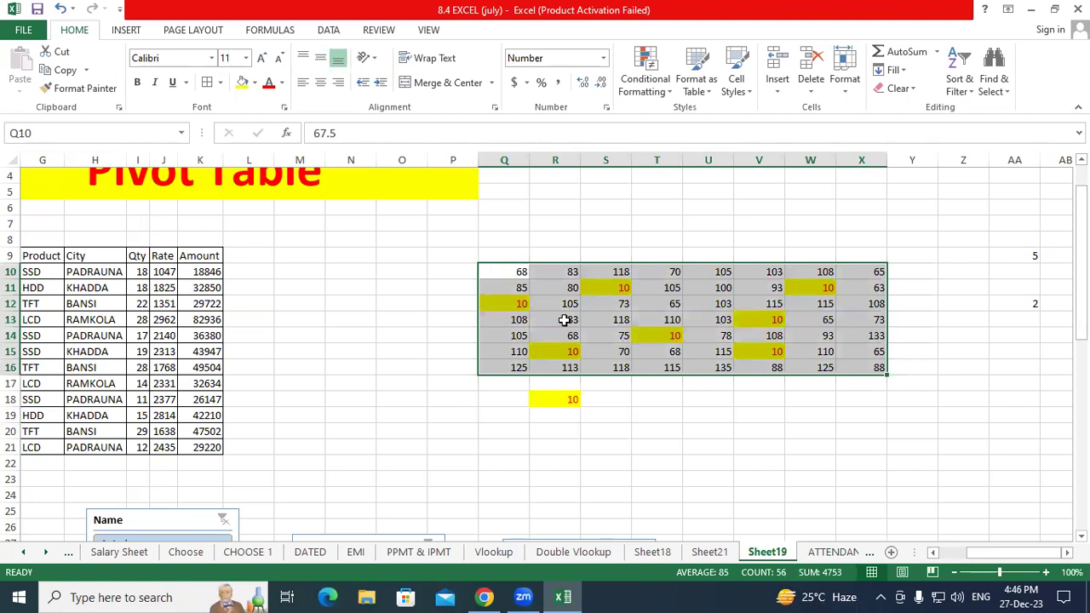
pyautogui.scroll(1, 677, 366)
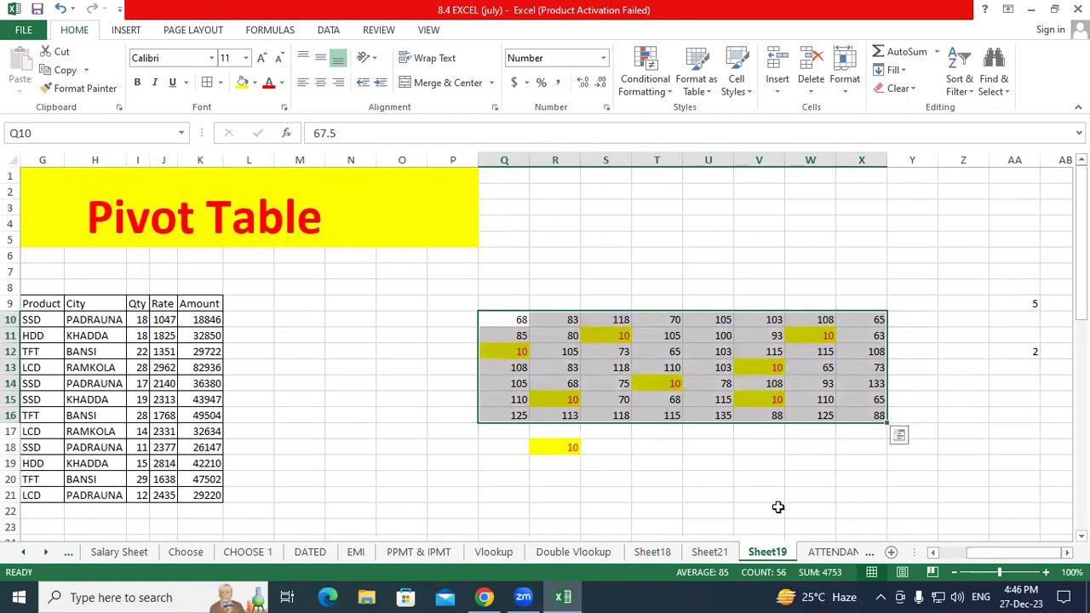